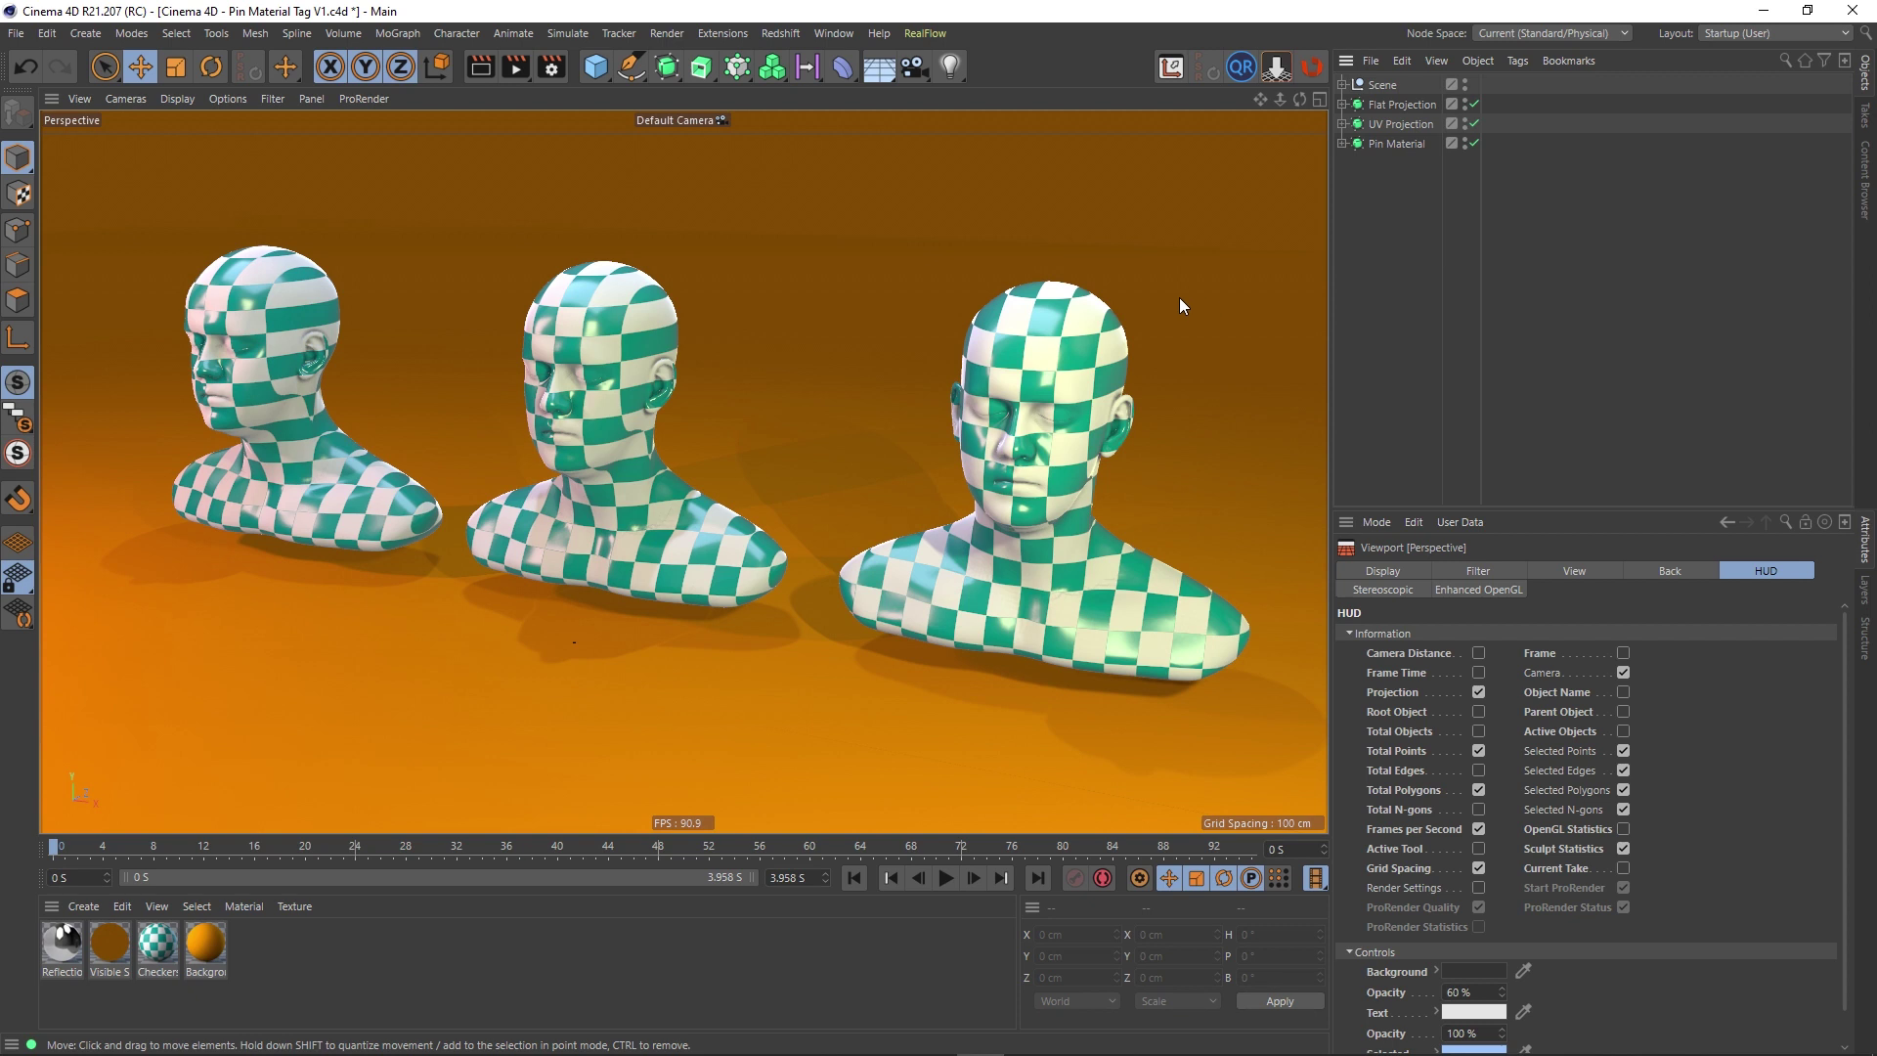
Step: Examine the checker patterns on the three head busts and the objects grouped under Flat Projection
left_click_drag(1030, 407, 970, 434, "alt")
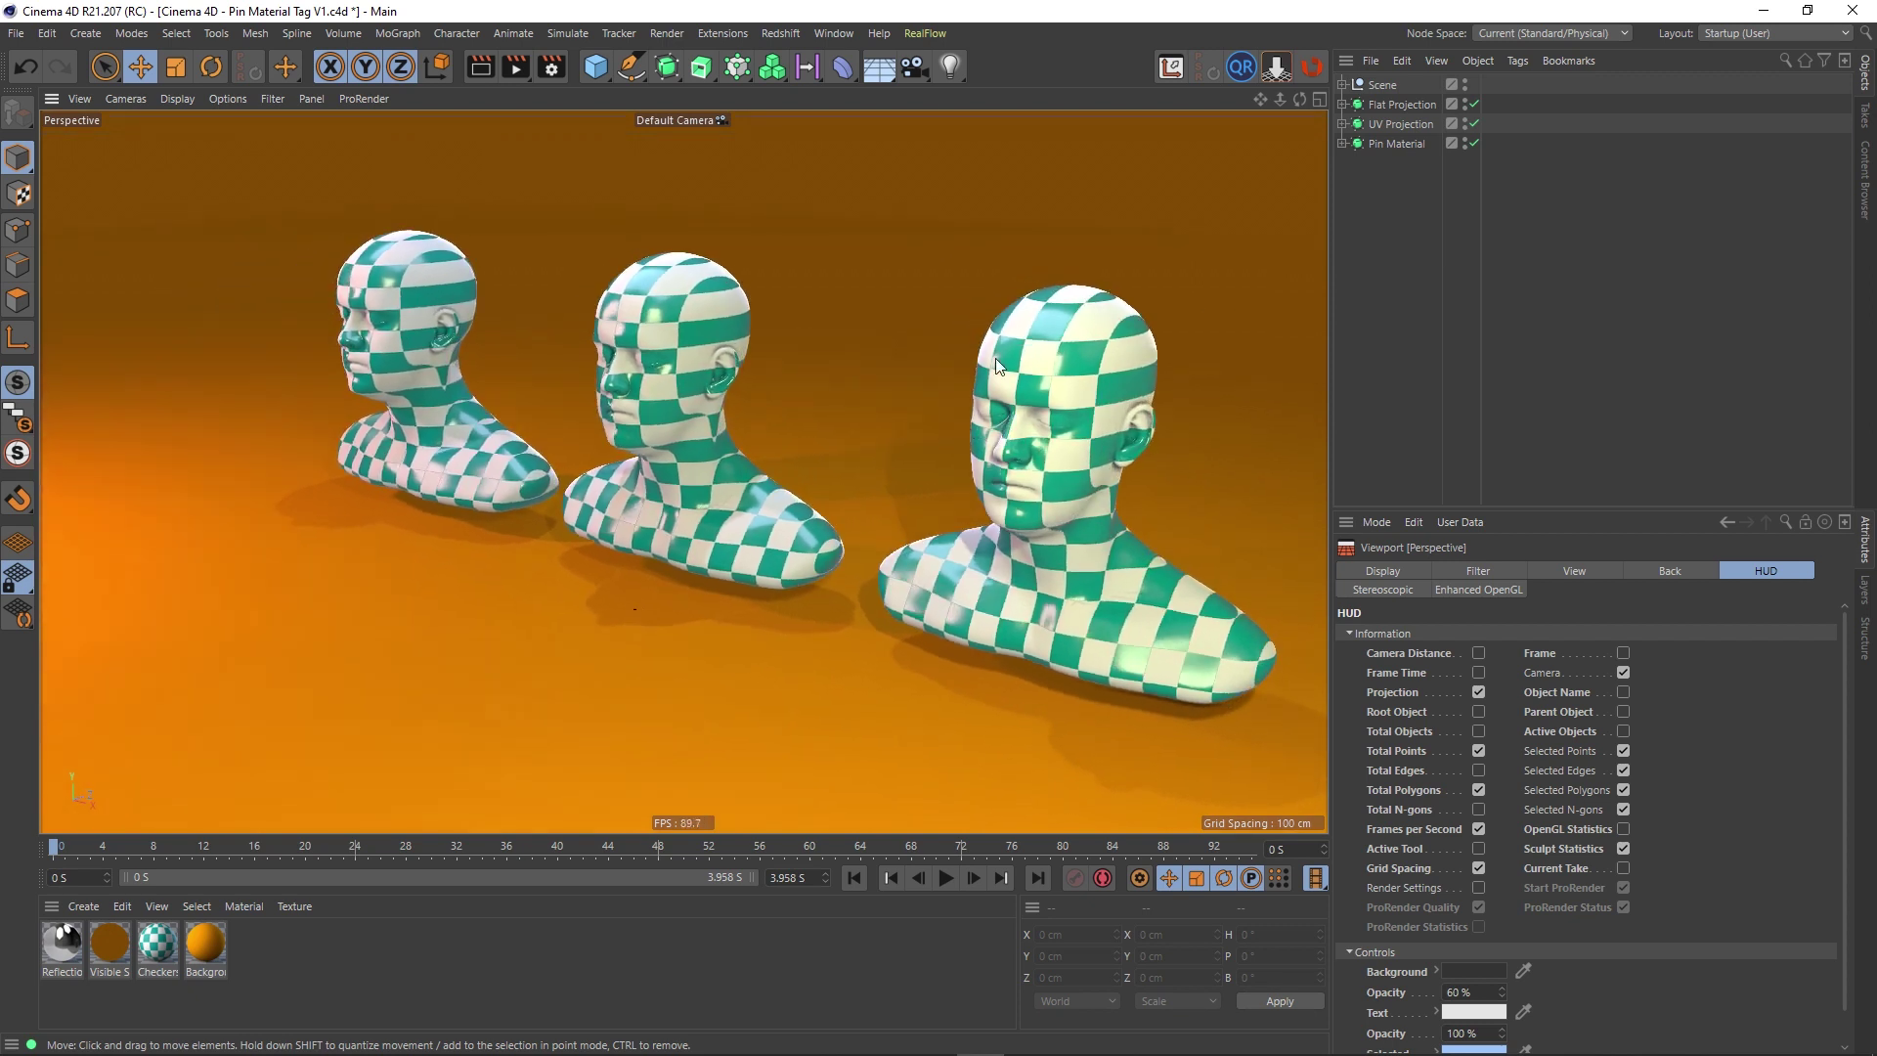
left_click_drag(995, 357, 944, 359, "alt")
left_click(1341, 103)
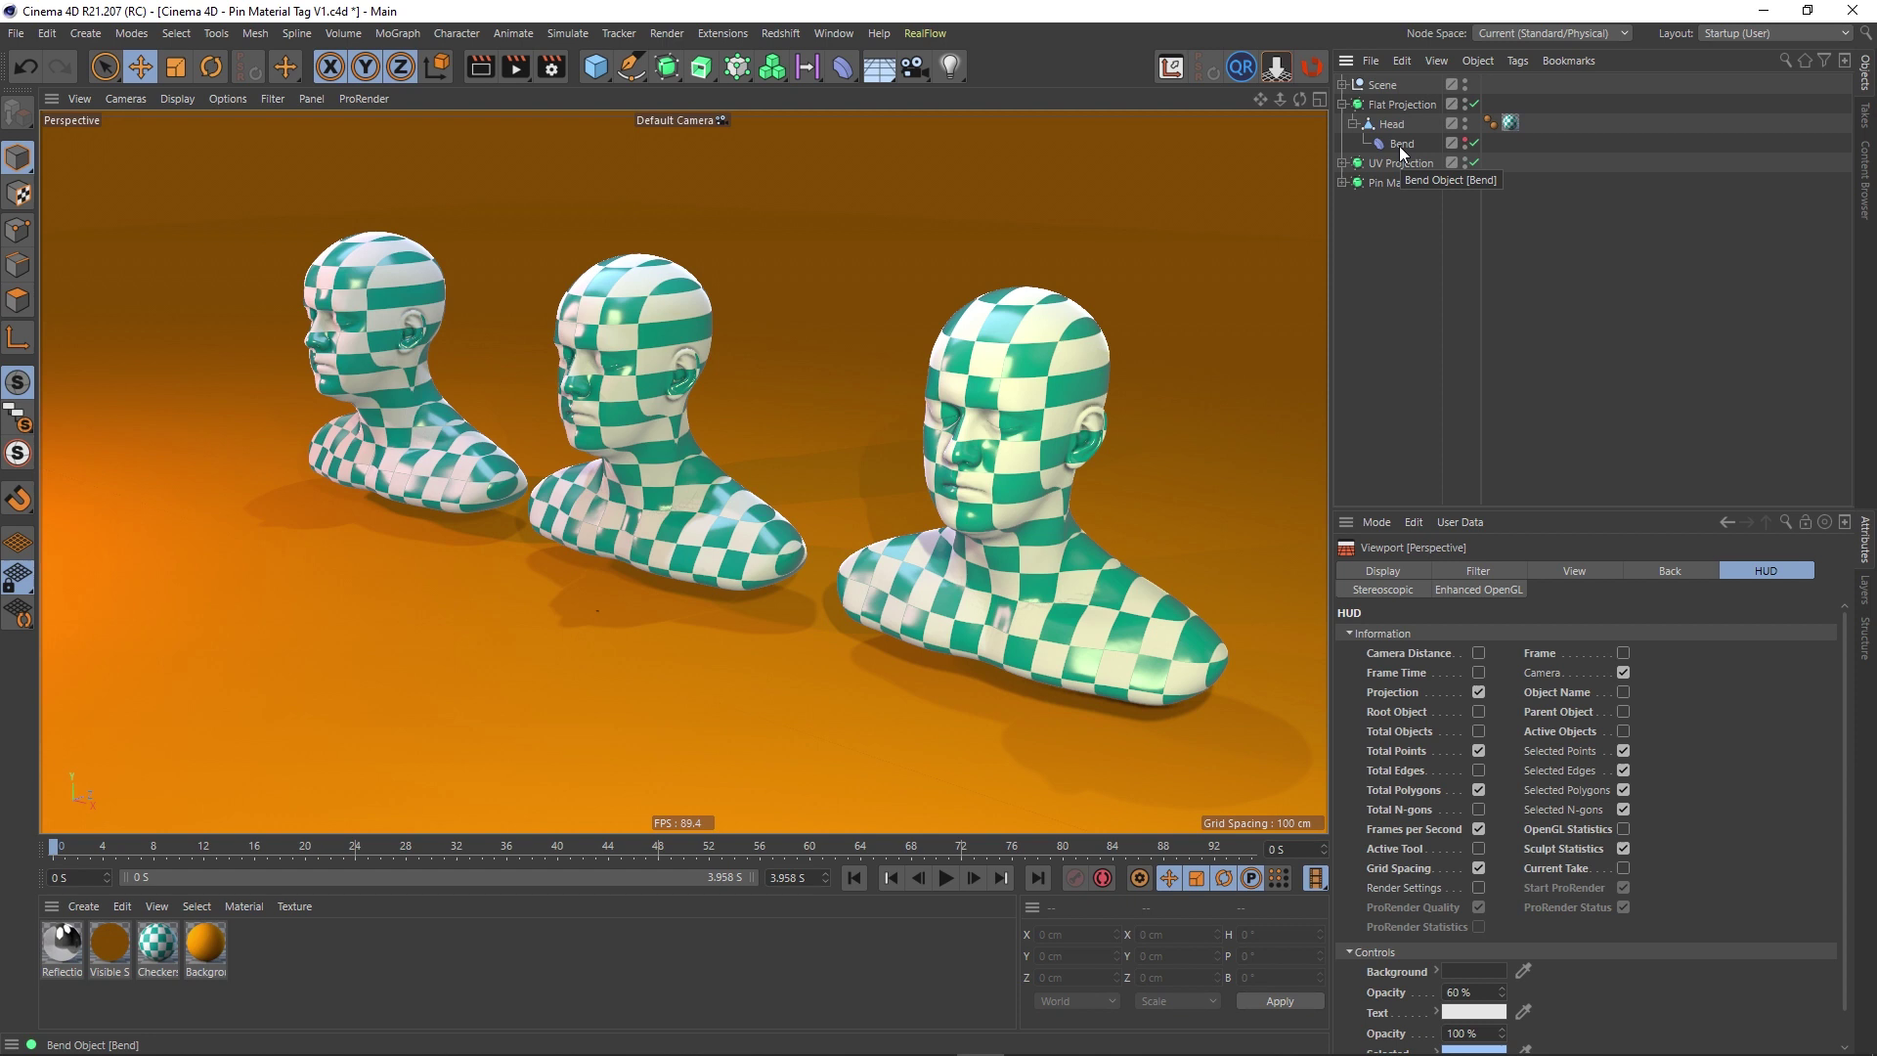
left_click(1342, 104)
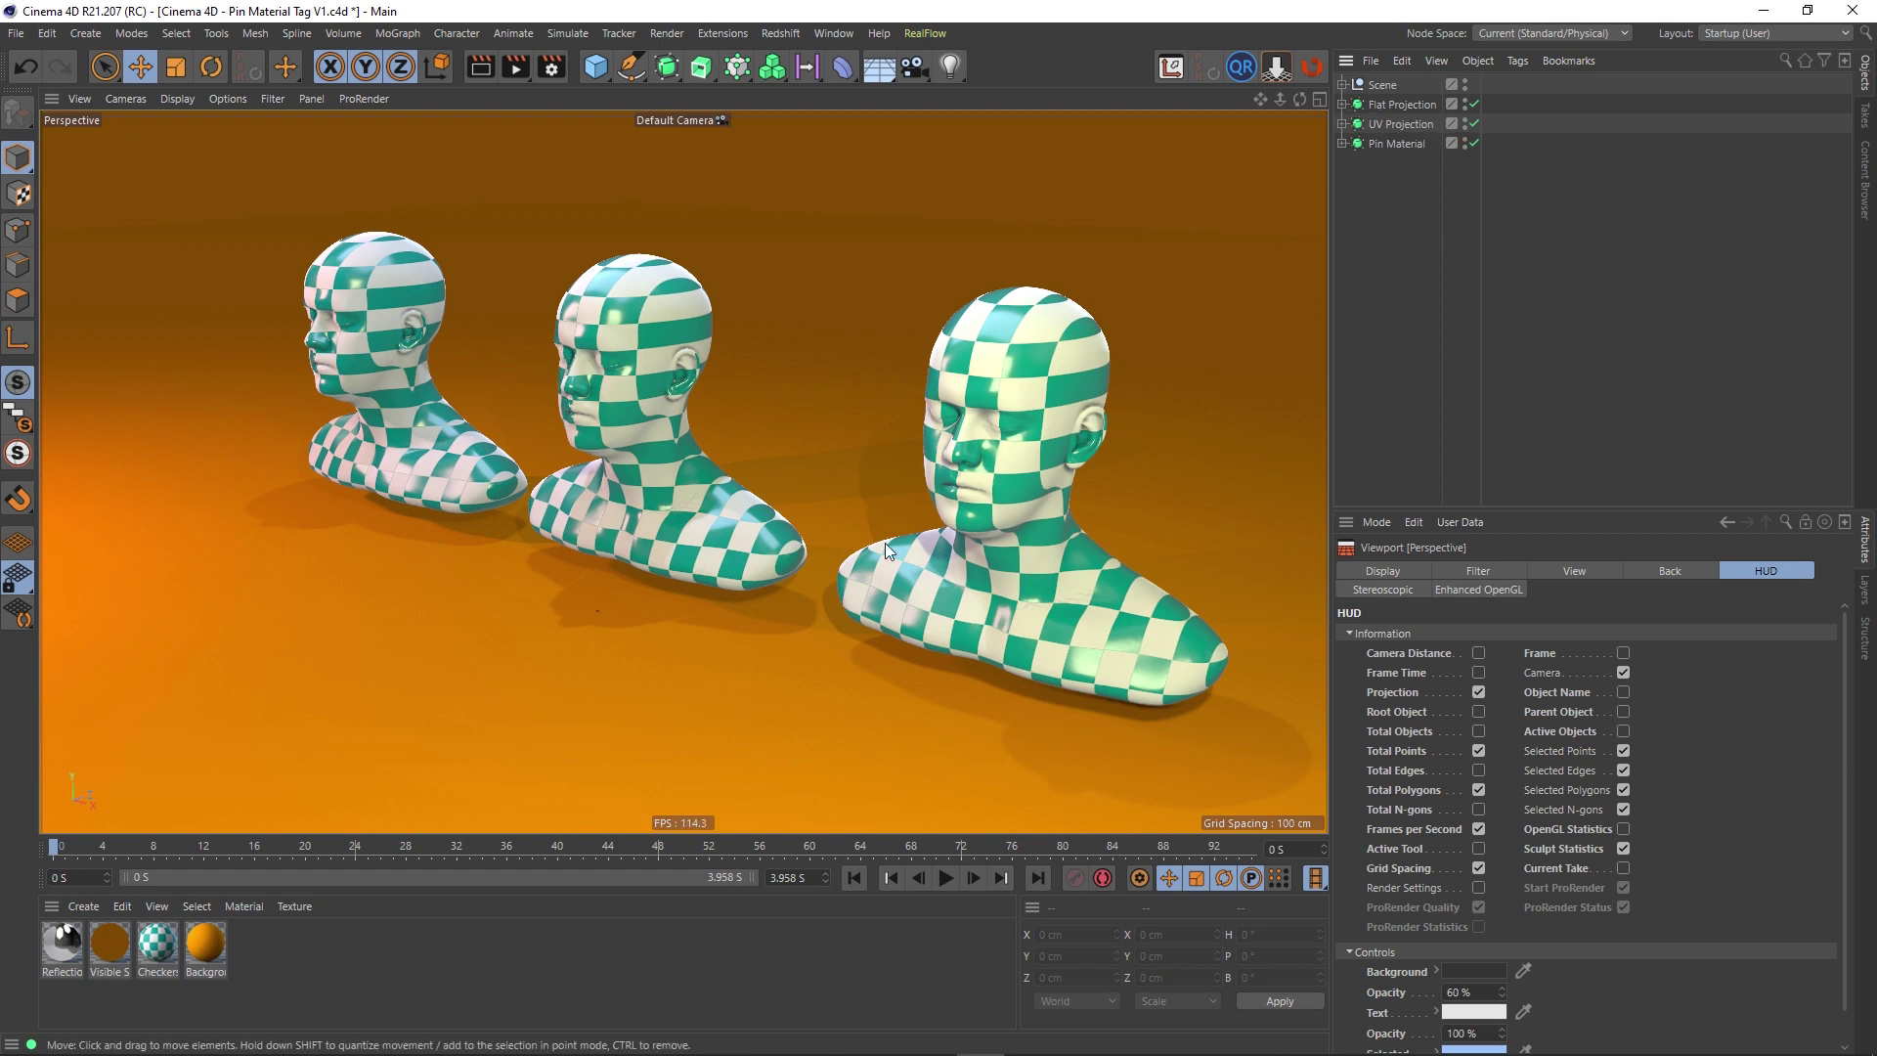
left_click_drag(708, 485, 615, 448, "alt")
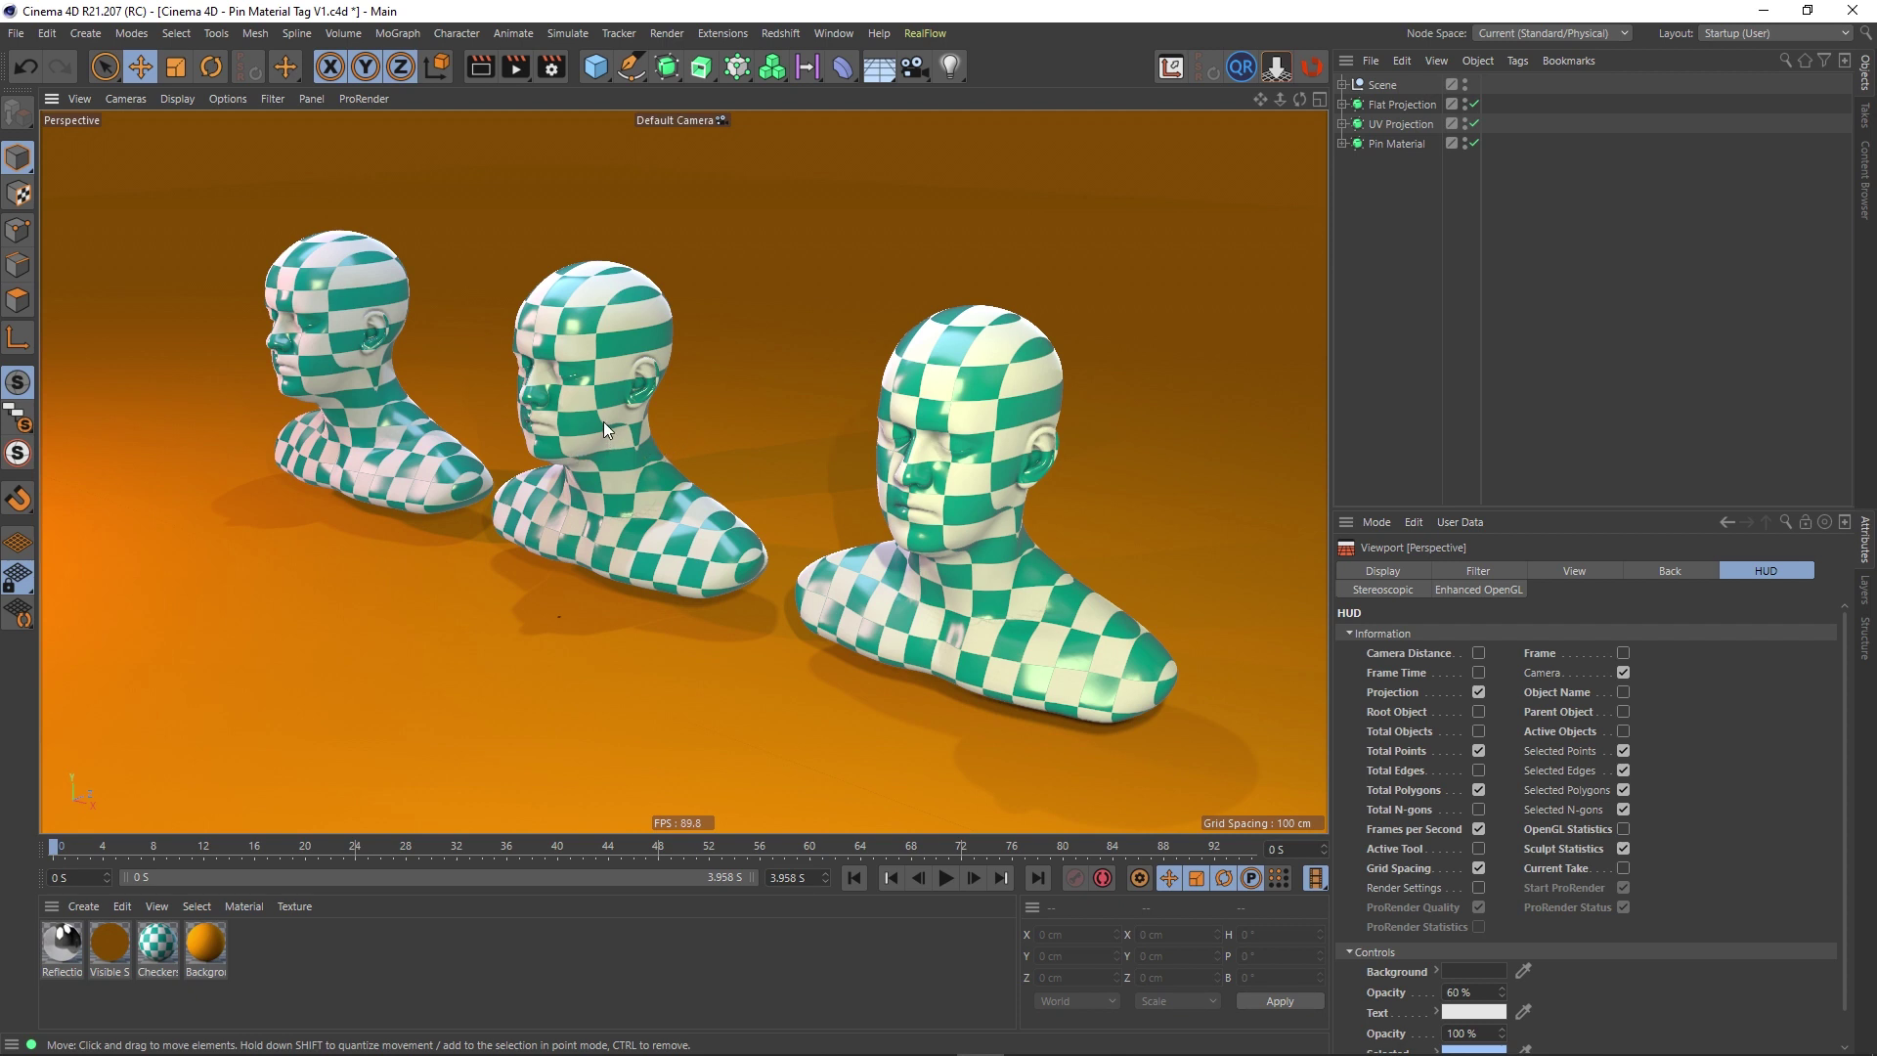
left_click_drag(602, 421, 620, 422, "alt")
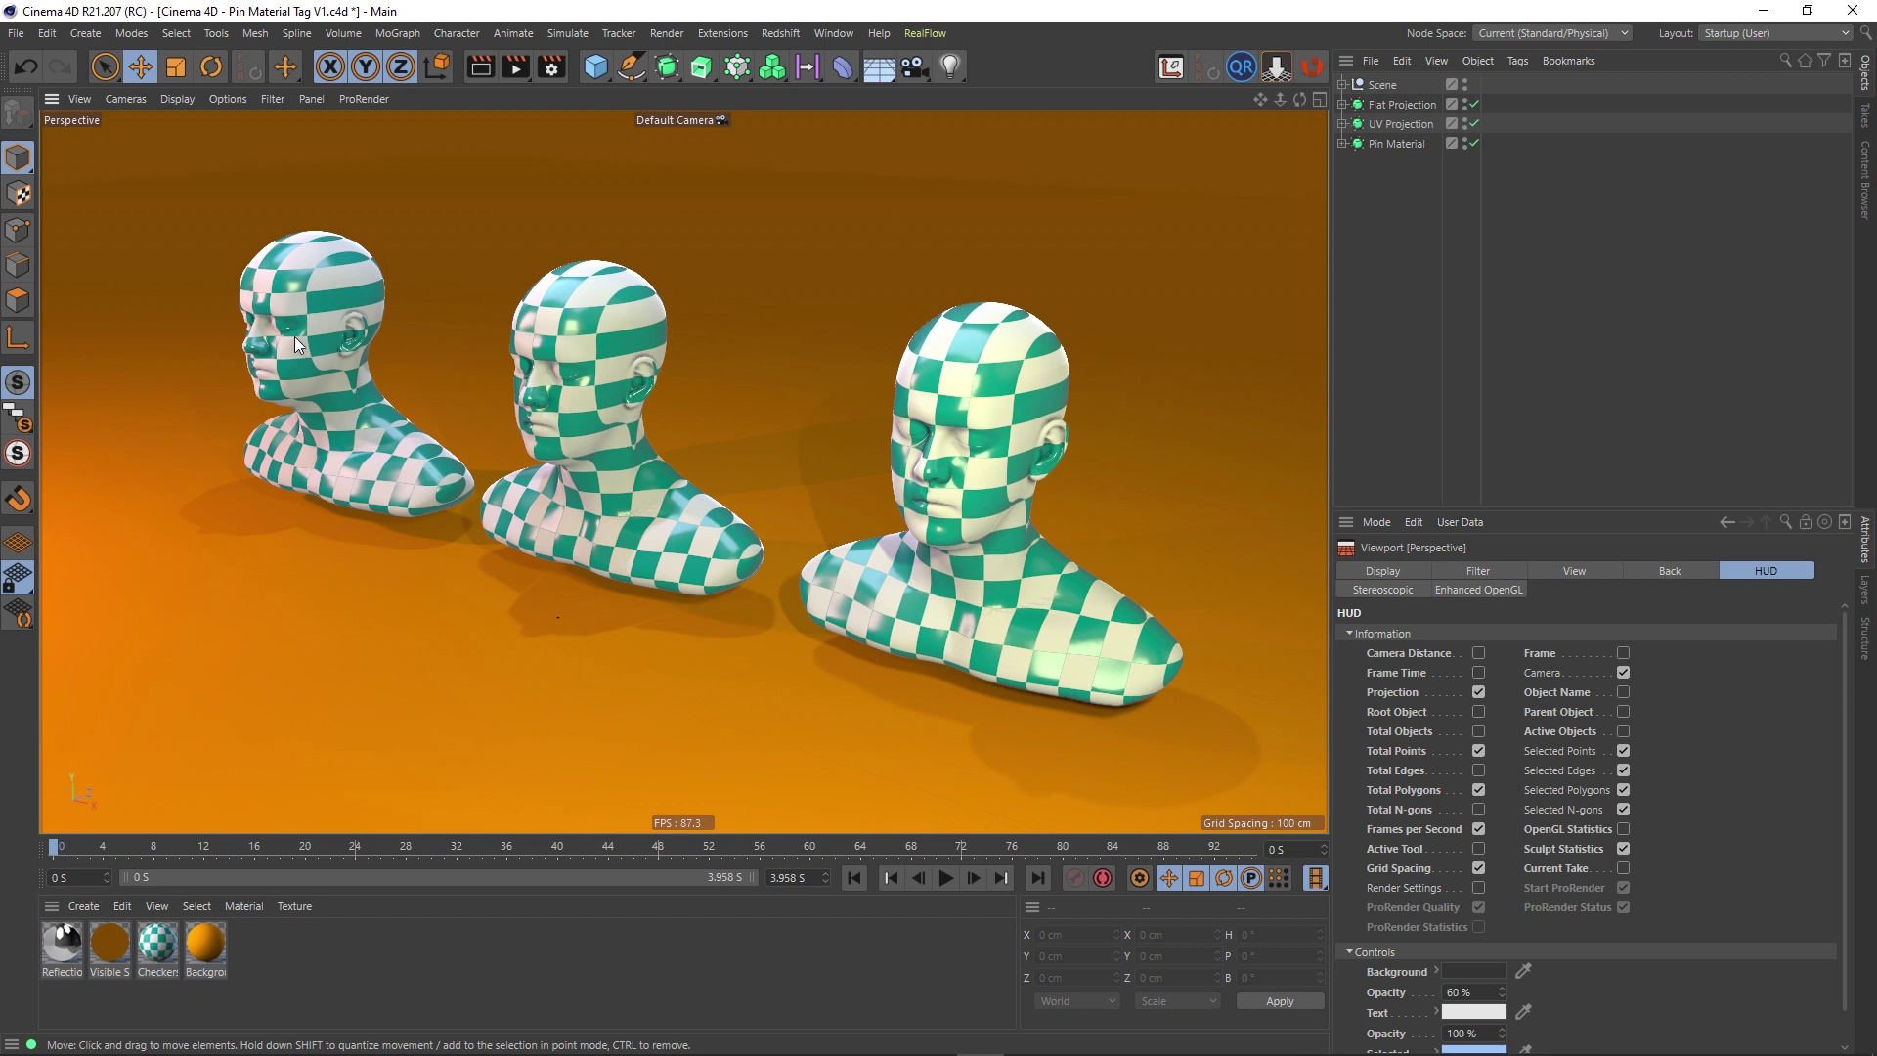
scroll(296, 338, "up", 8)
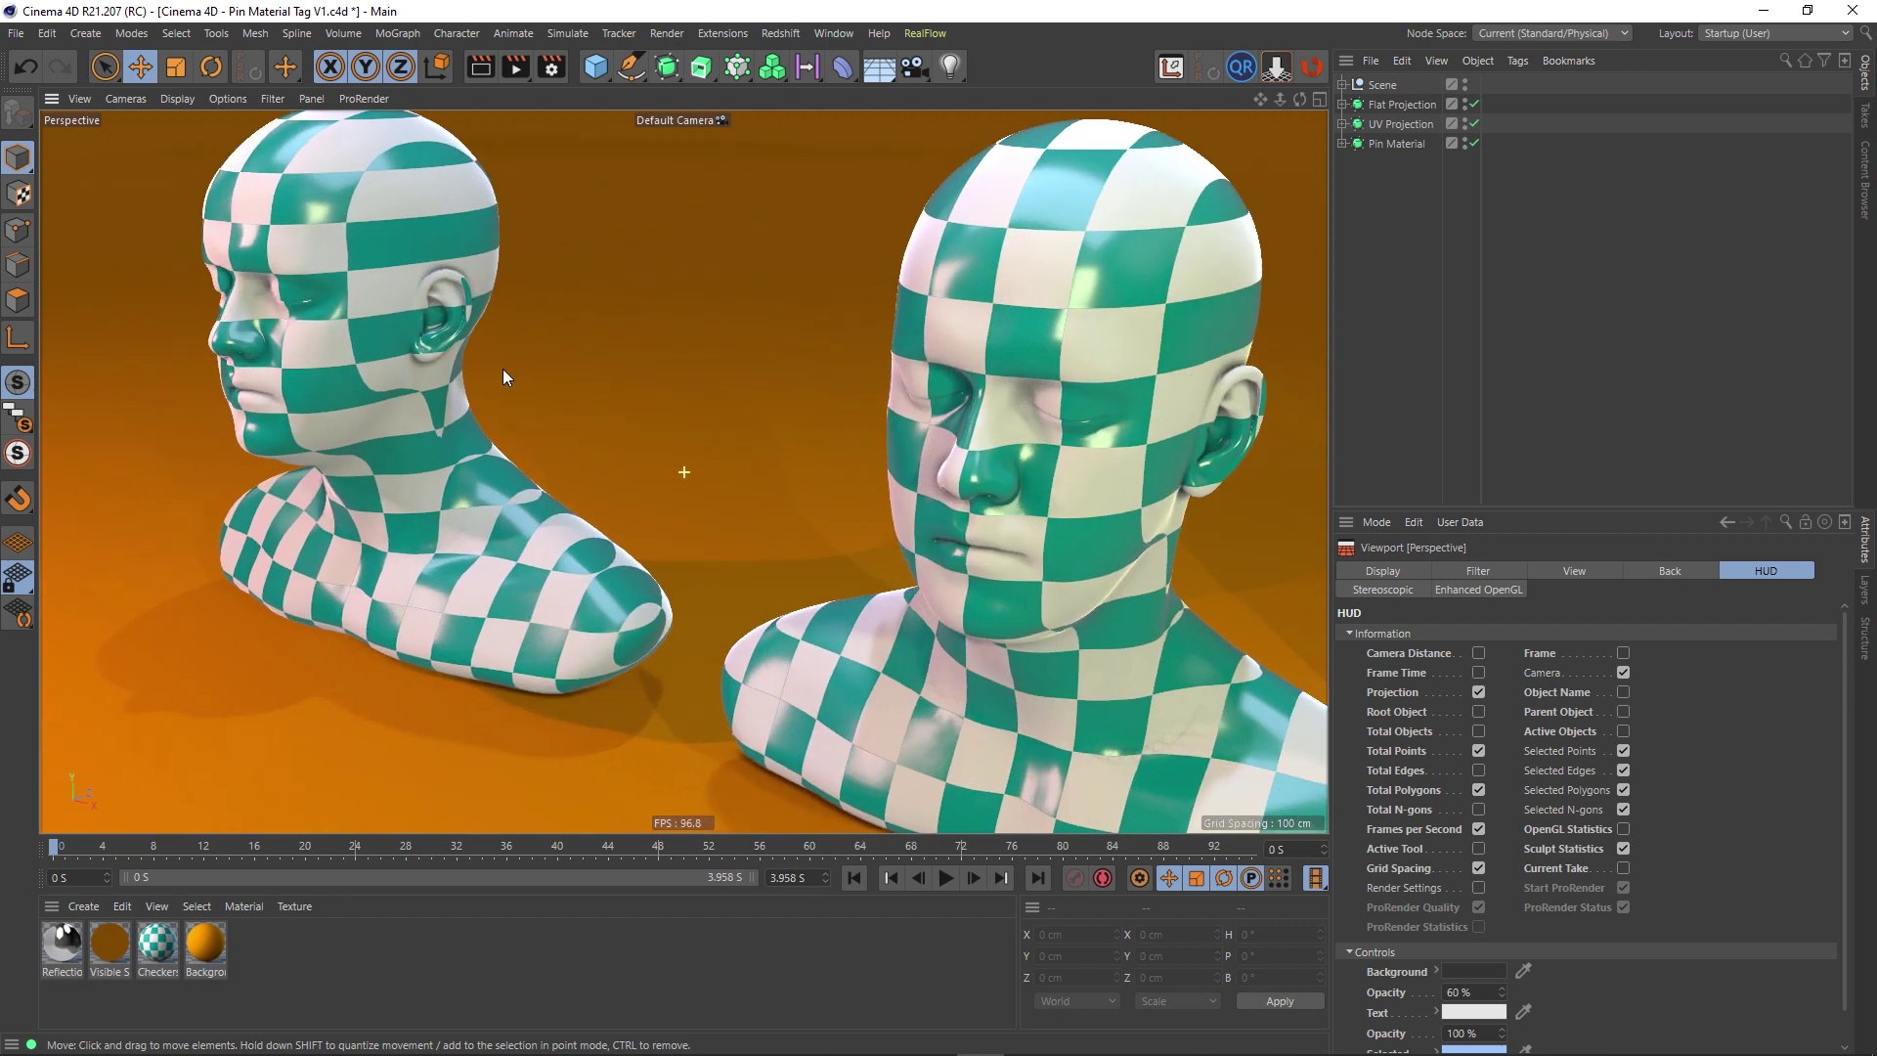
scroll(503, 378, "down", 6)
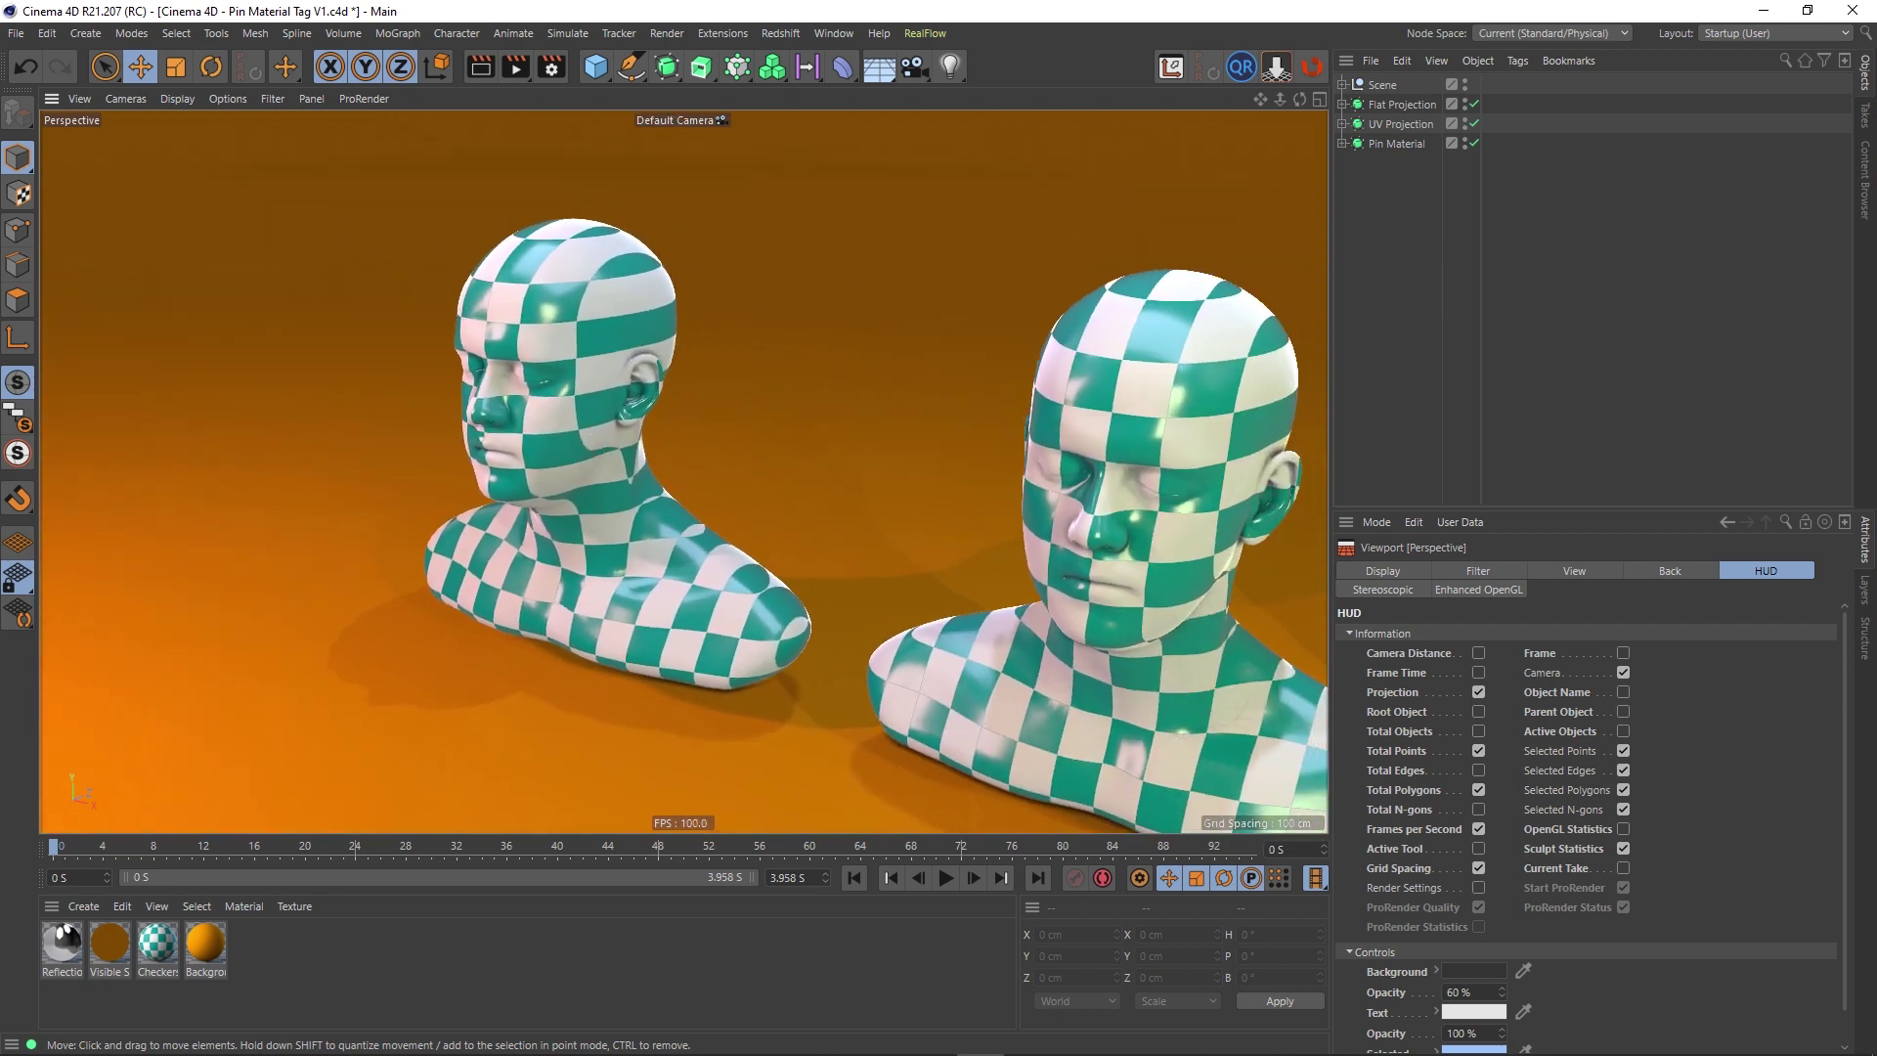
Step: Inspect the Checkerboard shader in the Checkers material's Color channel and close the material
double_click(157, 944)
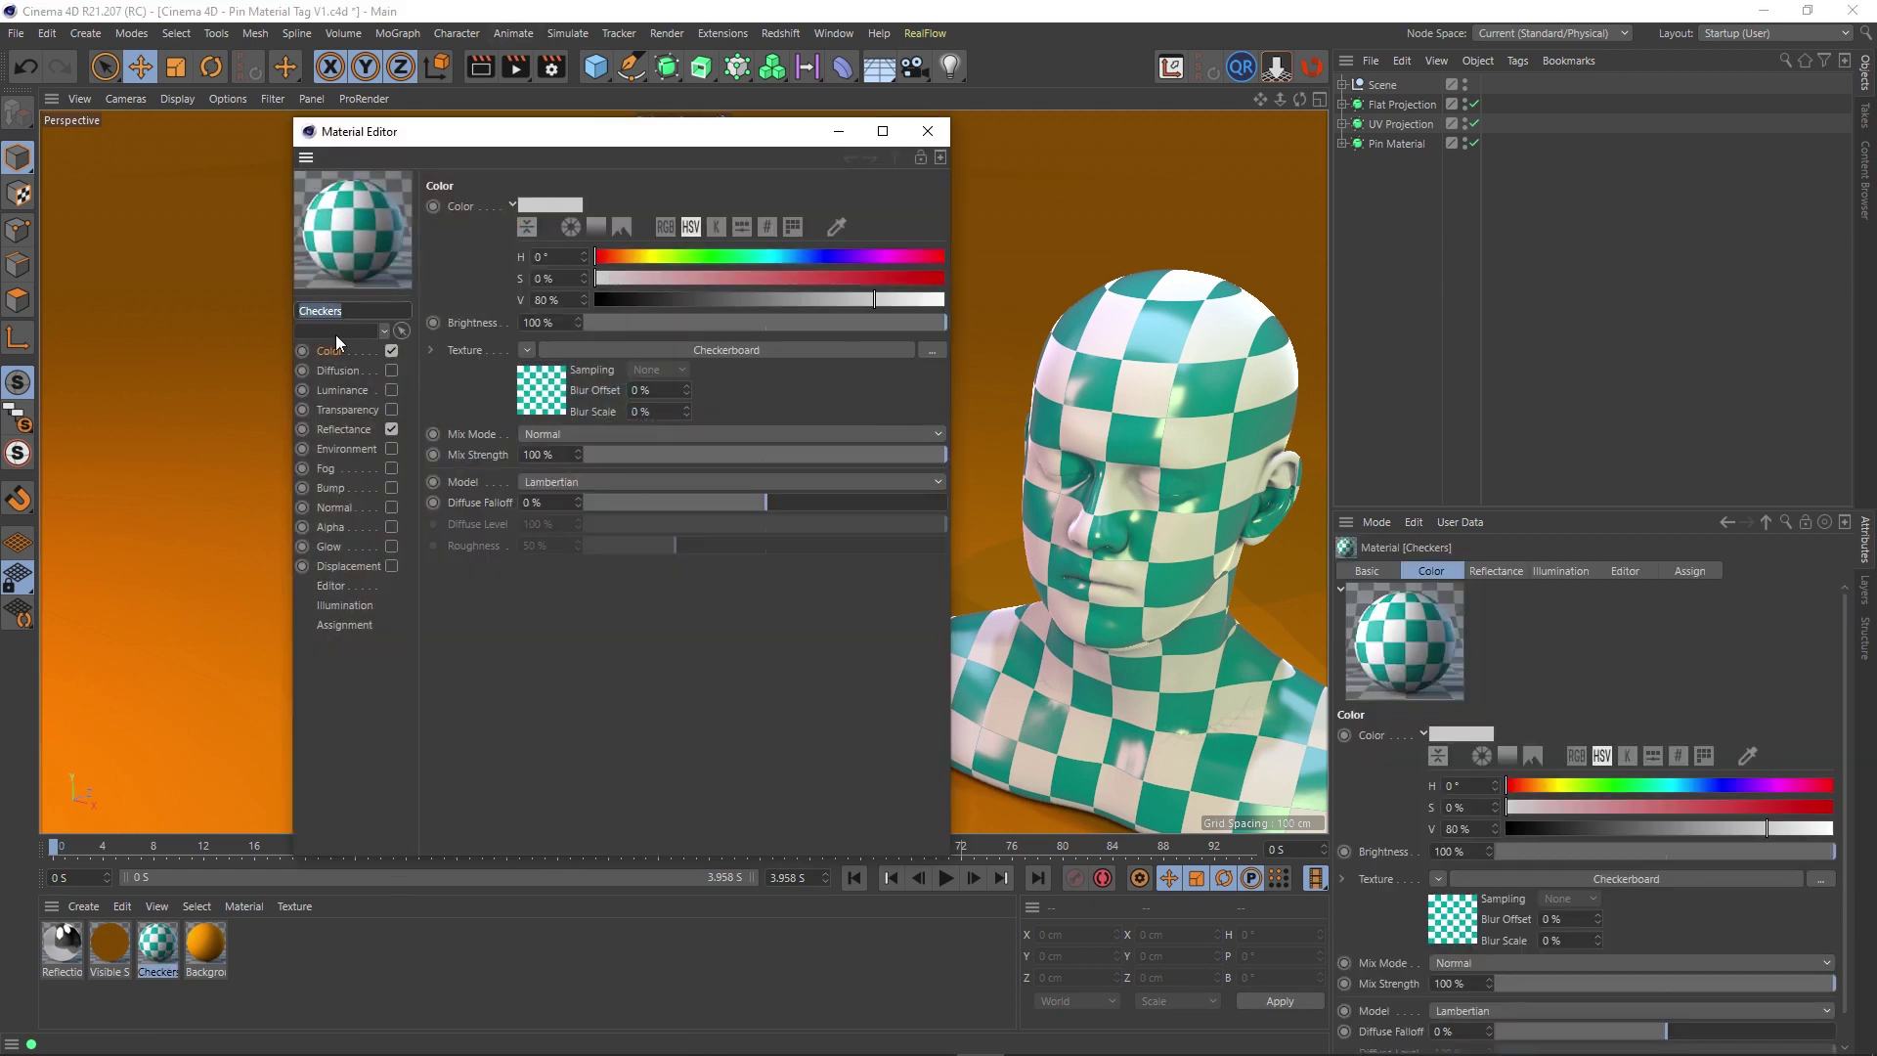
left_click(725, 349)
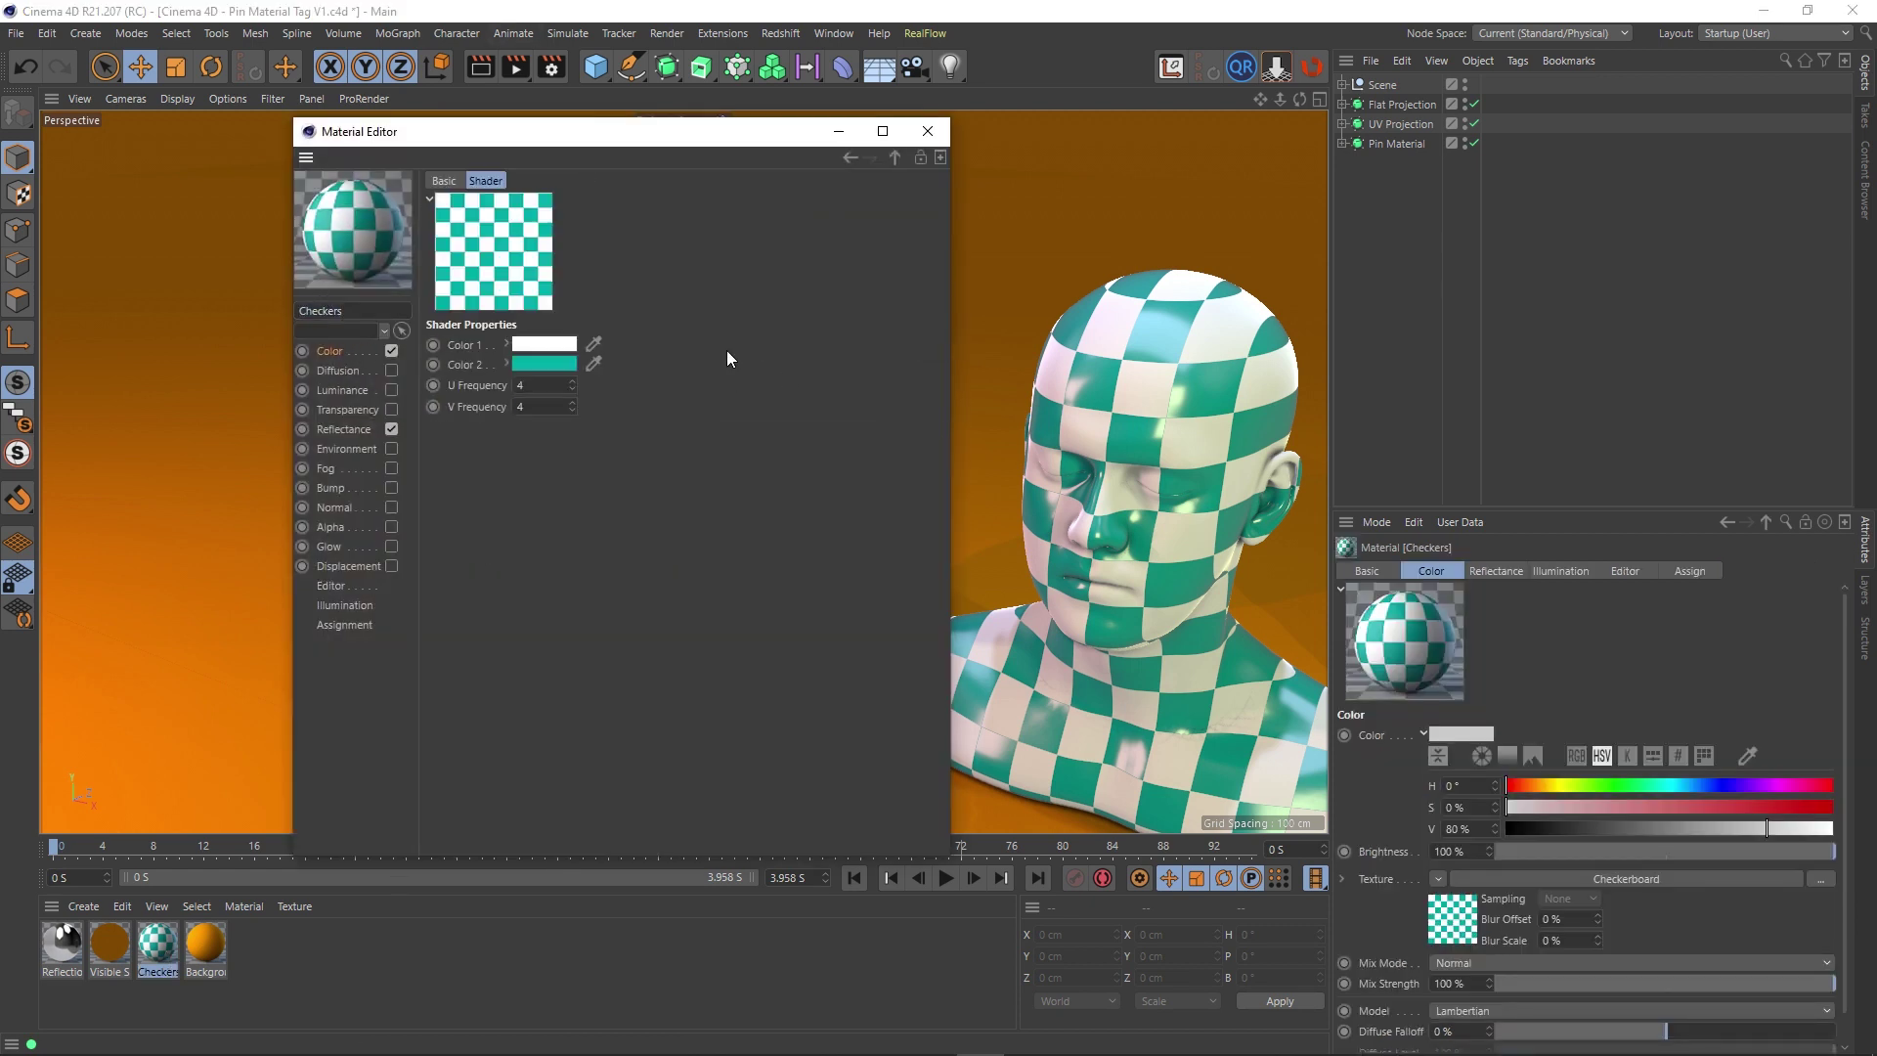
left_click(329, 351)
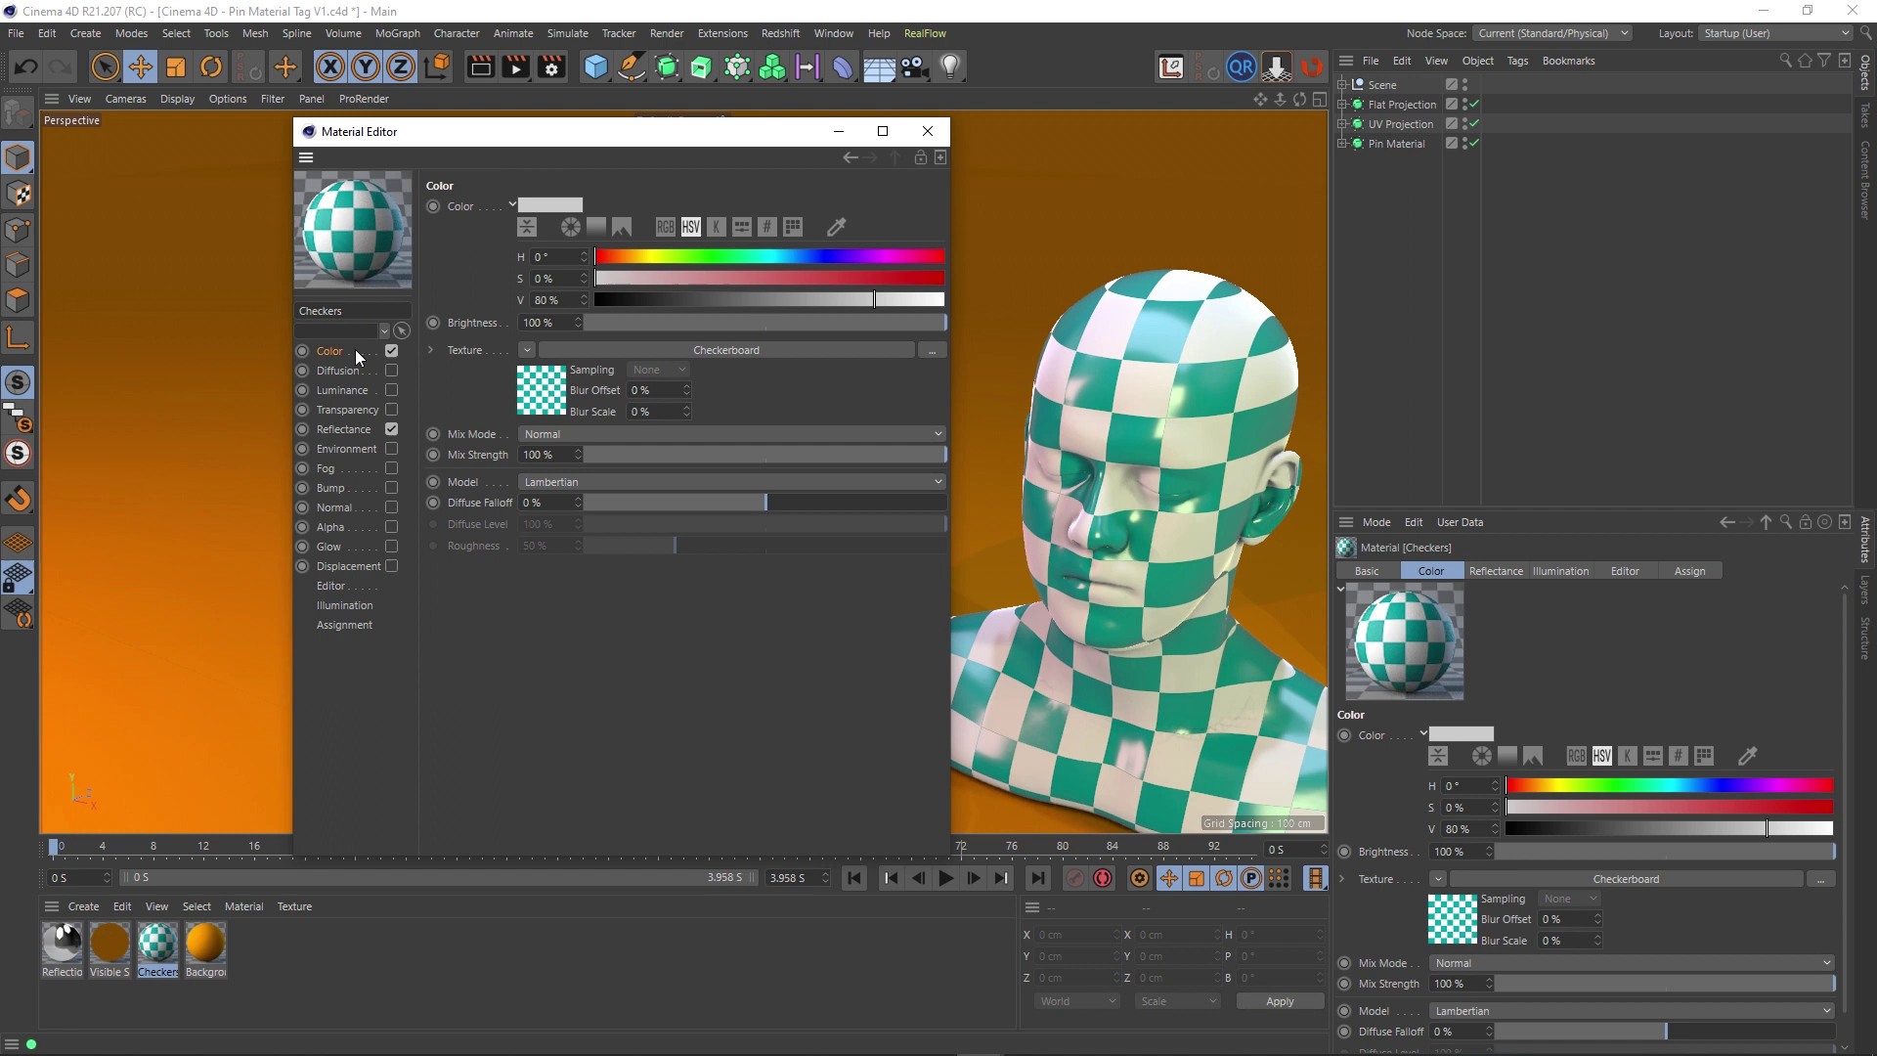
left_click(926, 135)
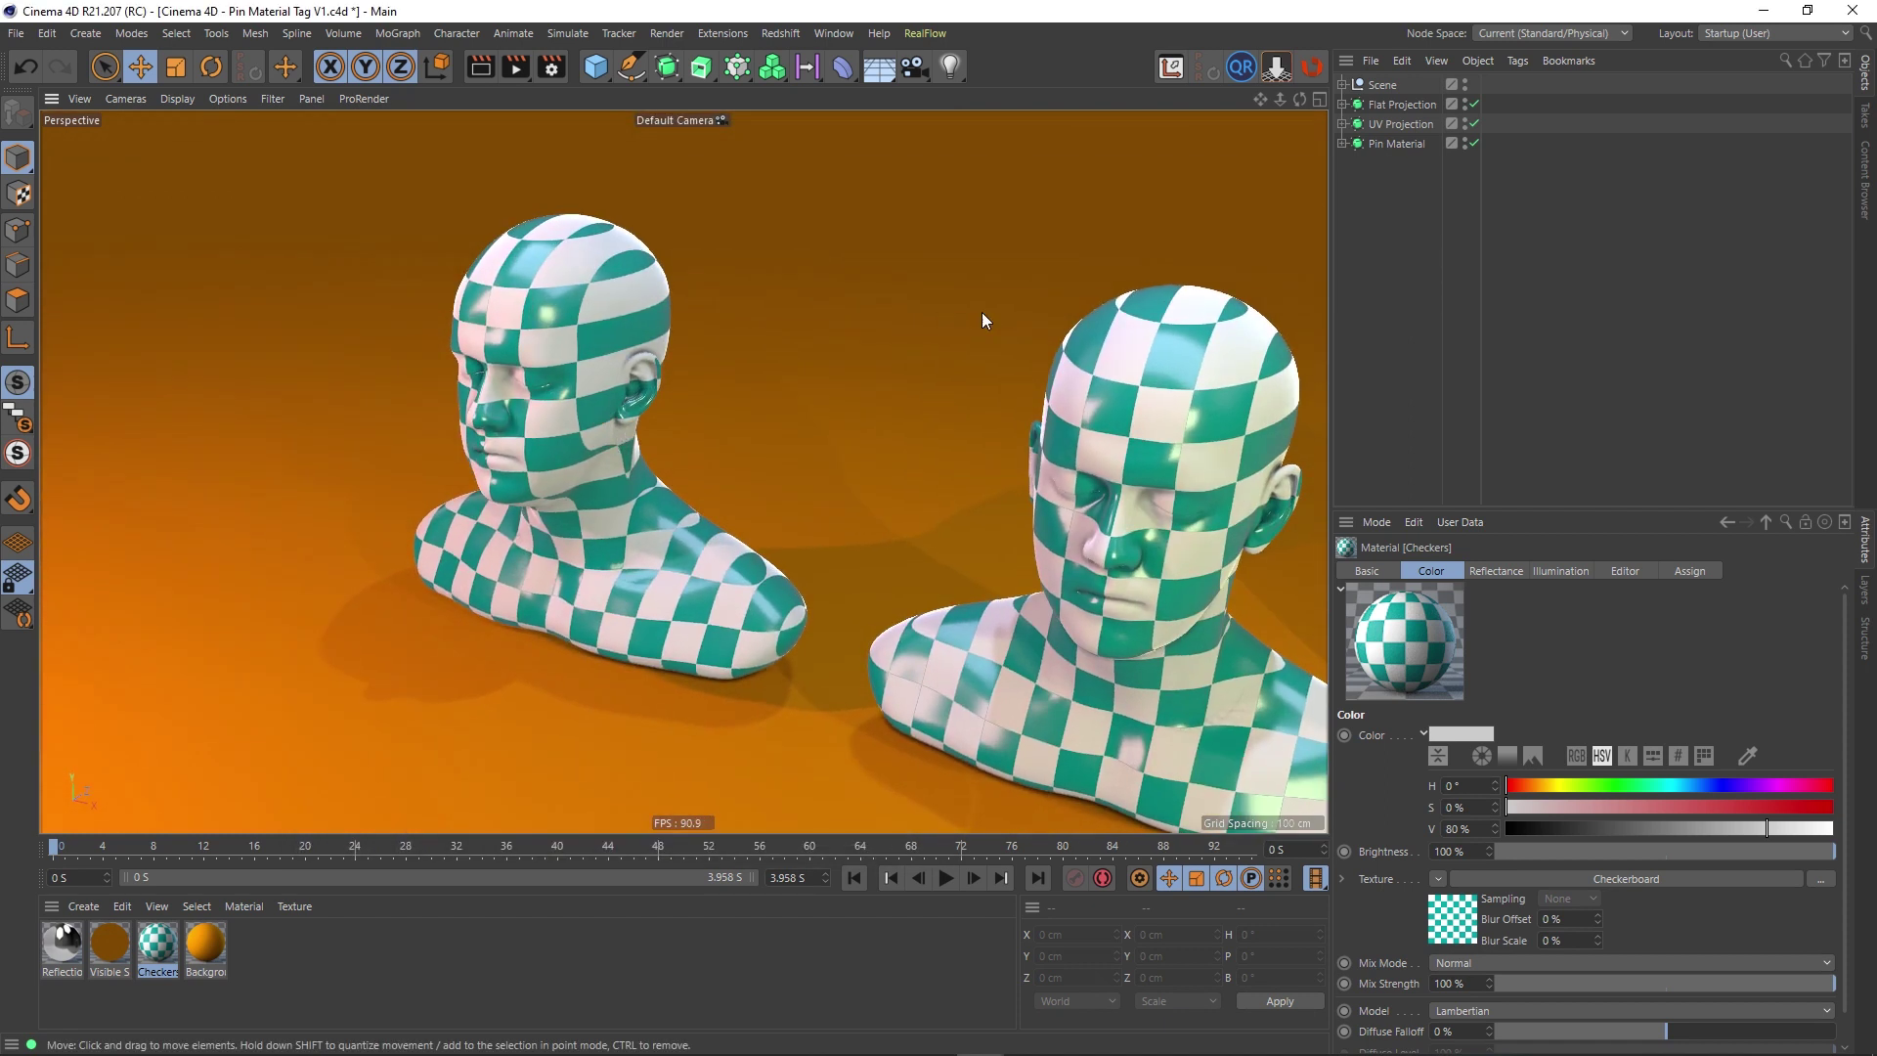
Step: Inspect the Flat Projection head's material tag and its projection plane in Texture mode, and return to Model mode
left_click(1344, 105)
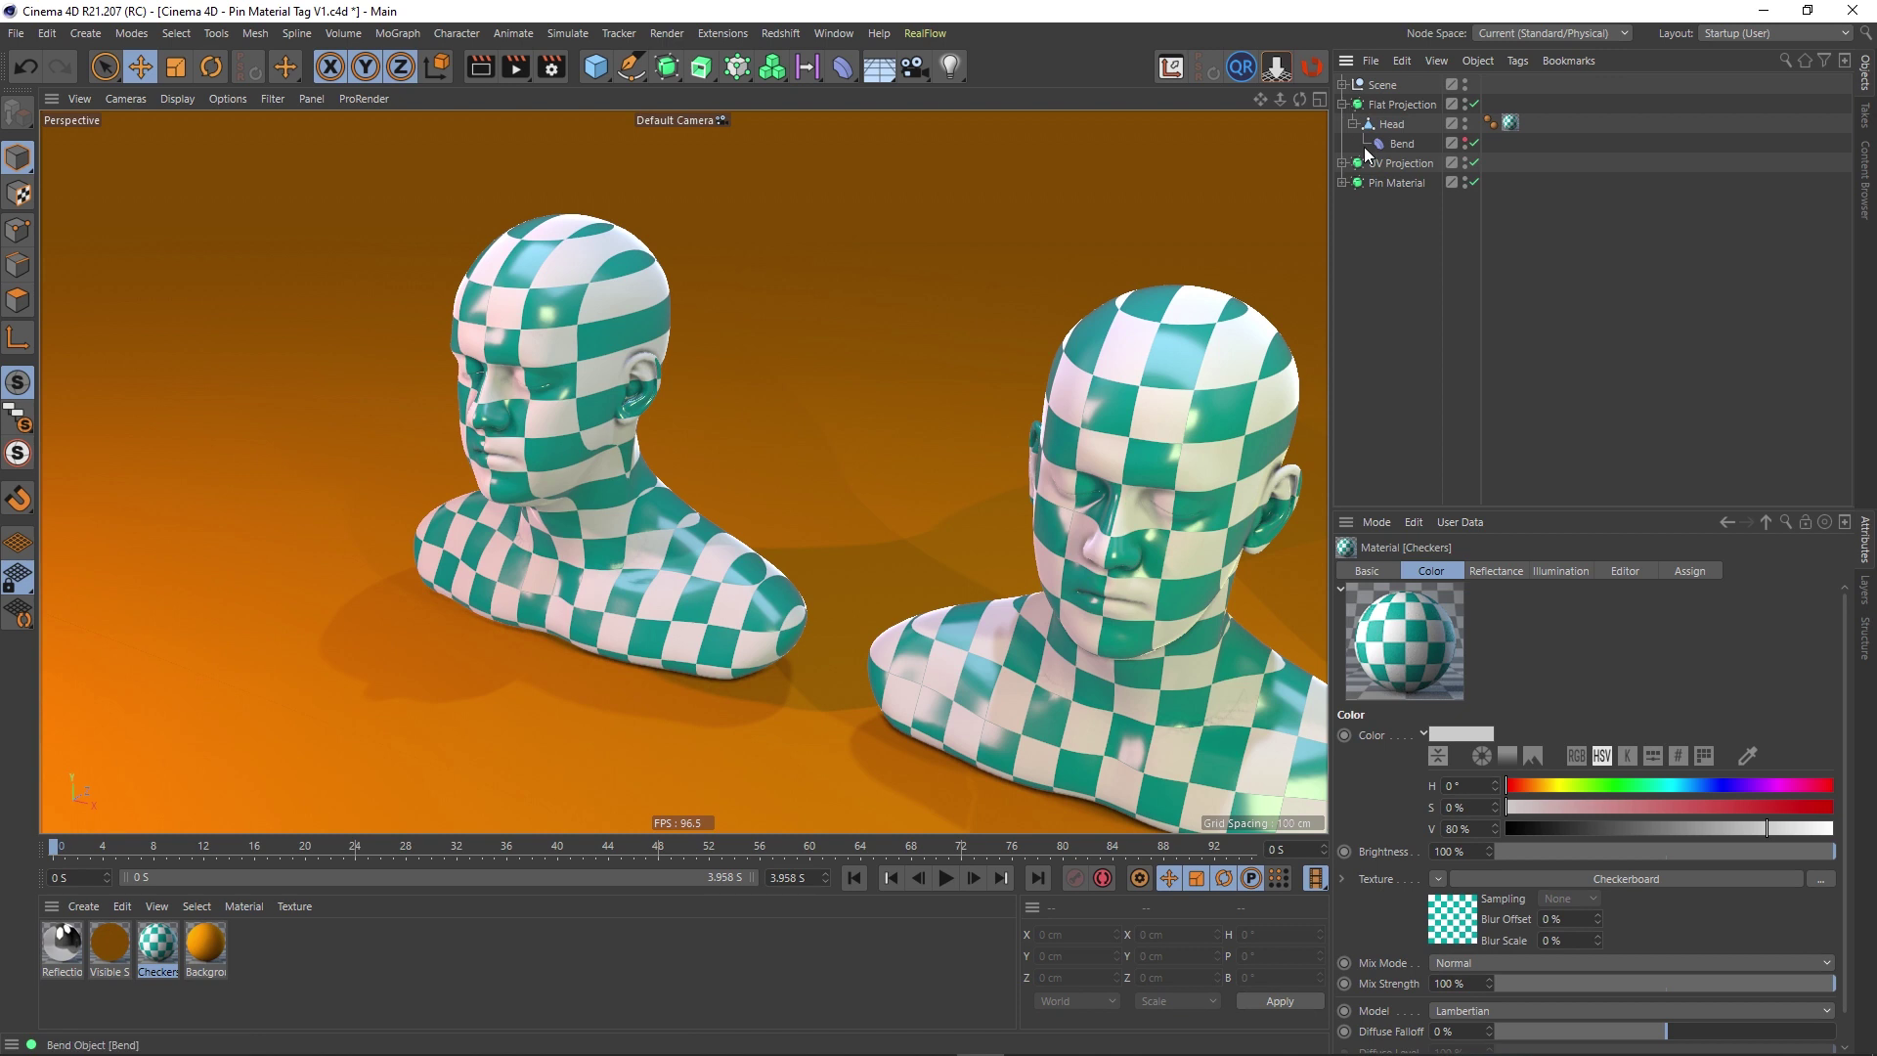
left_click(1510, 123)
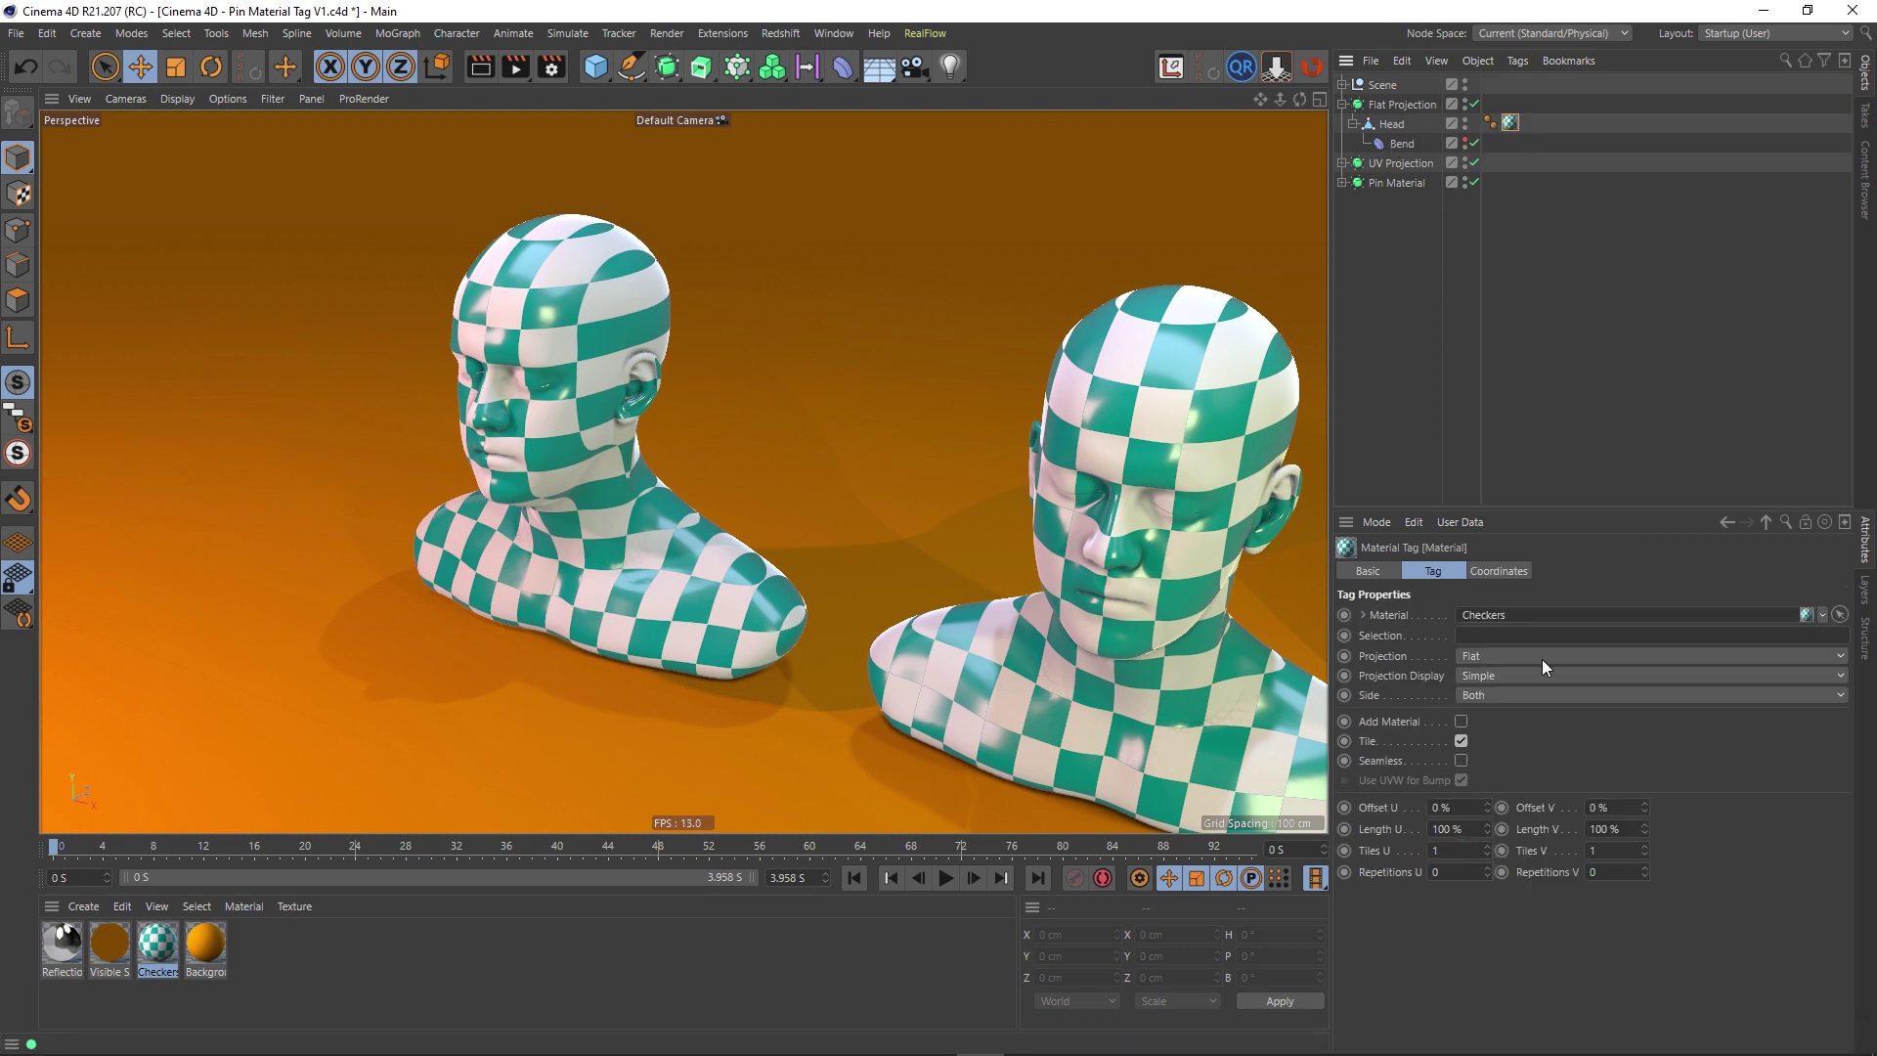
left_click(17, 193)
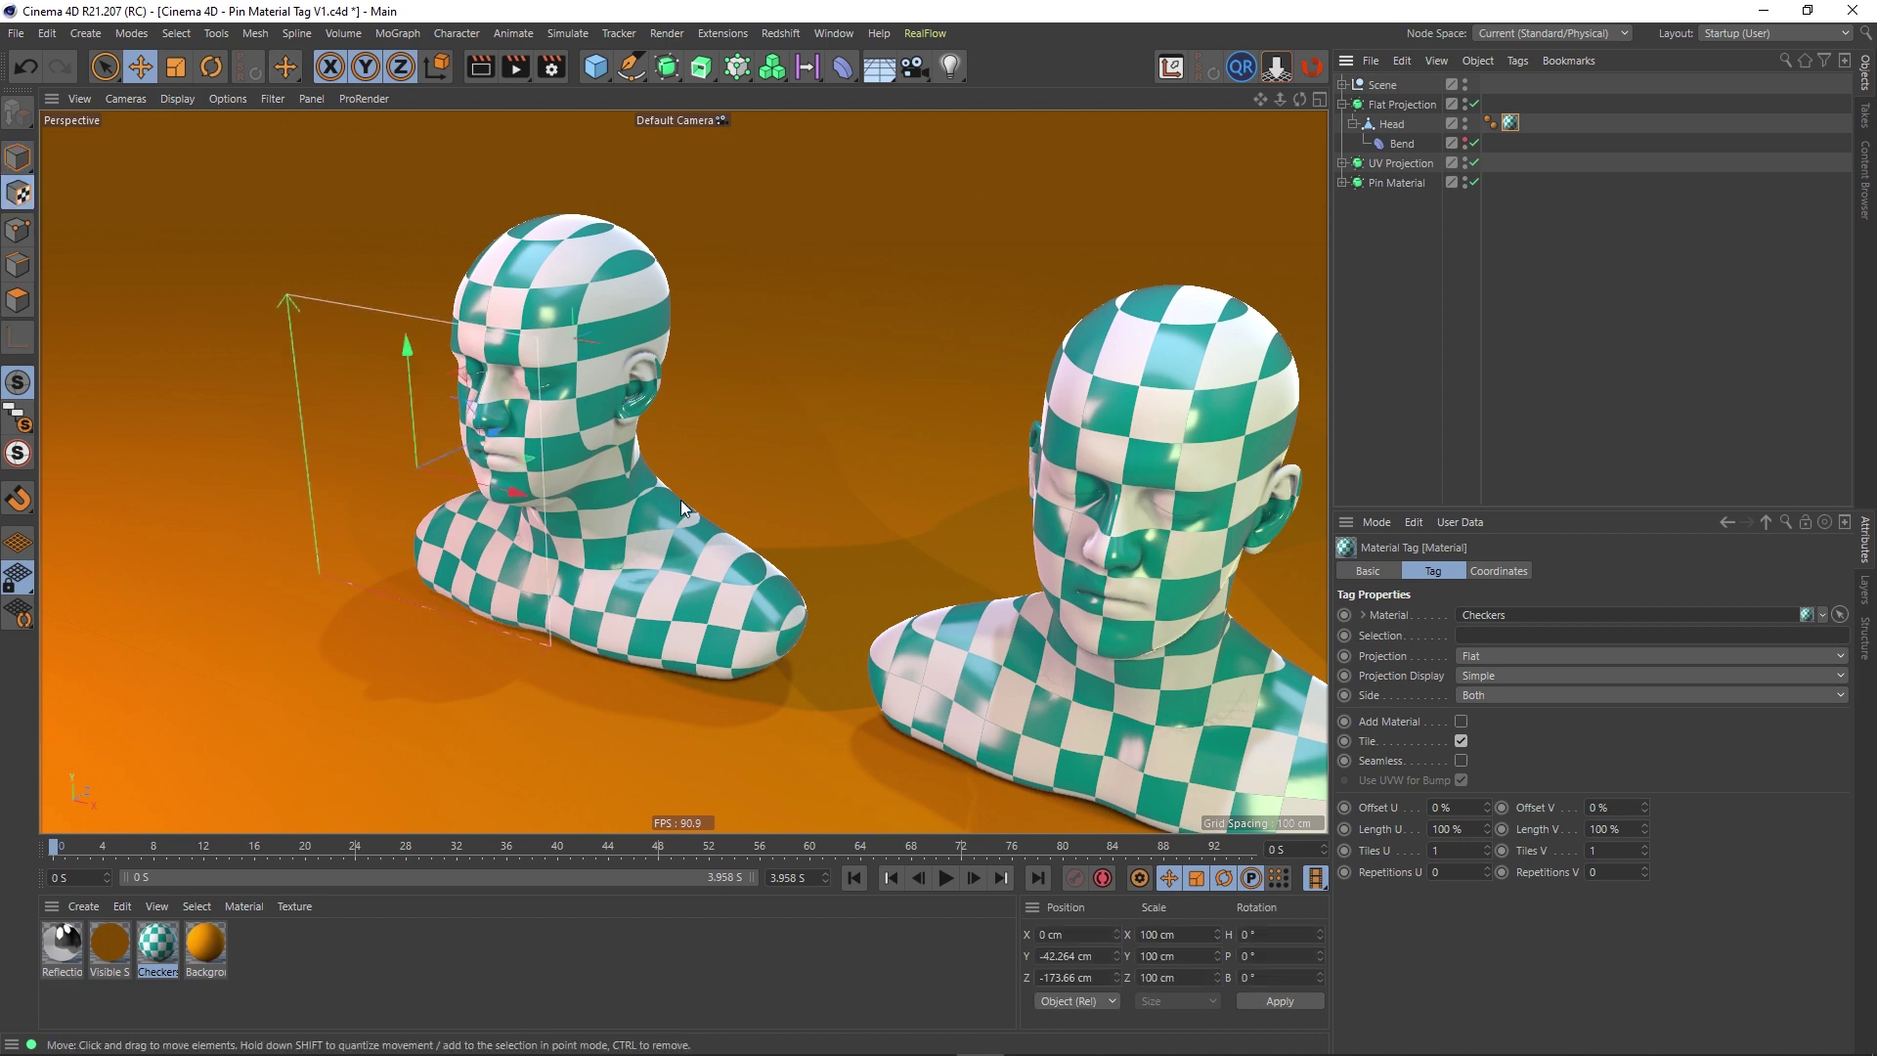
left_click_drag(616, 498, 548, 477, "alt")
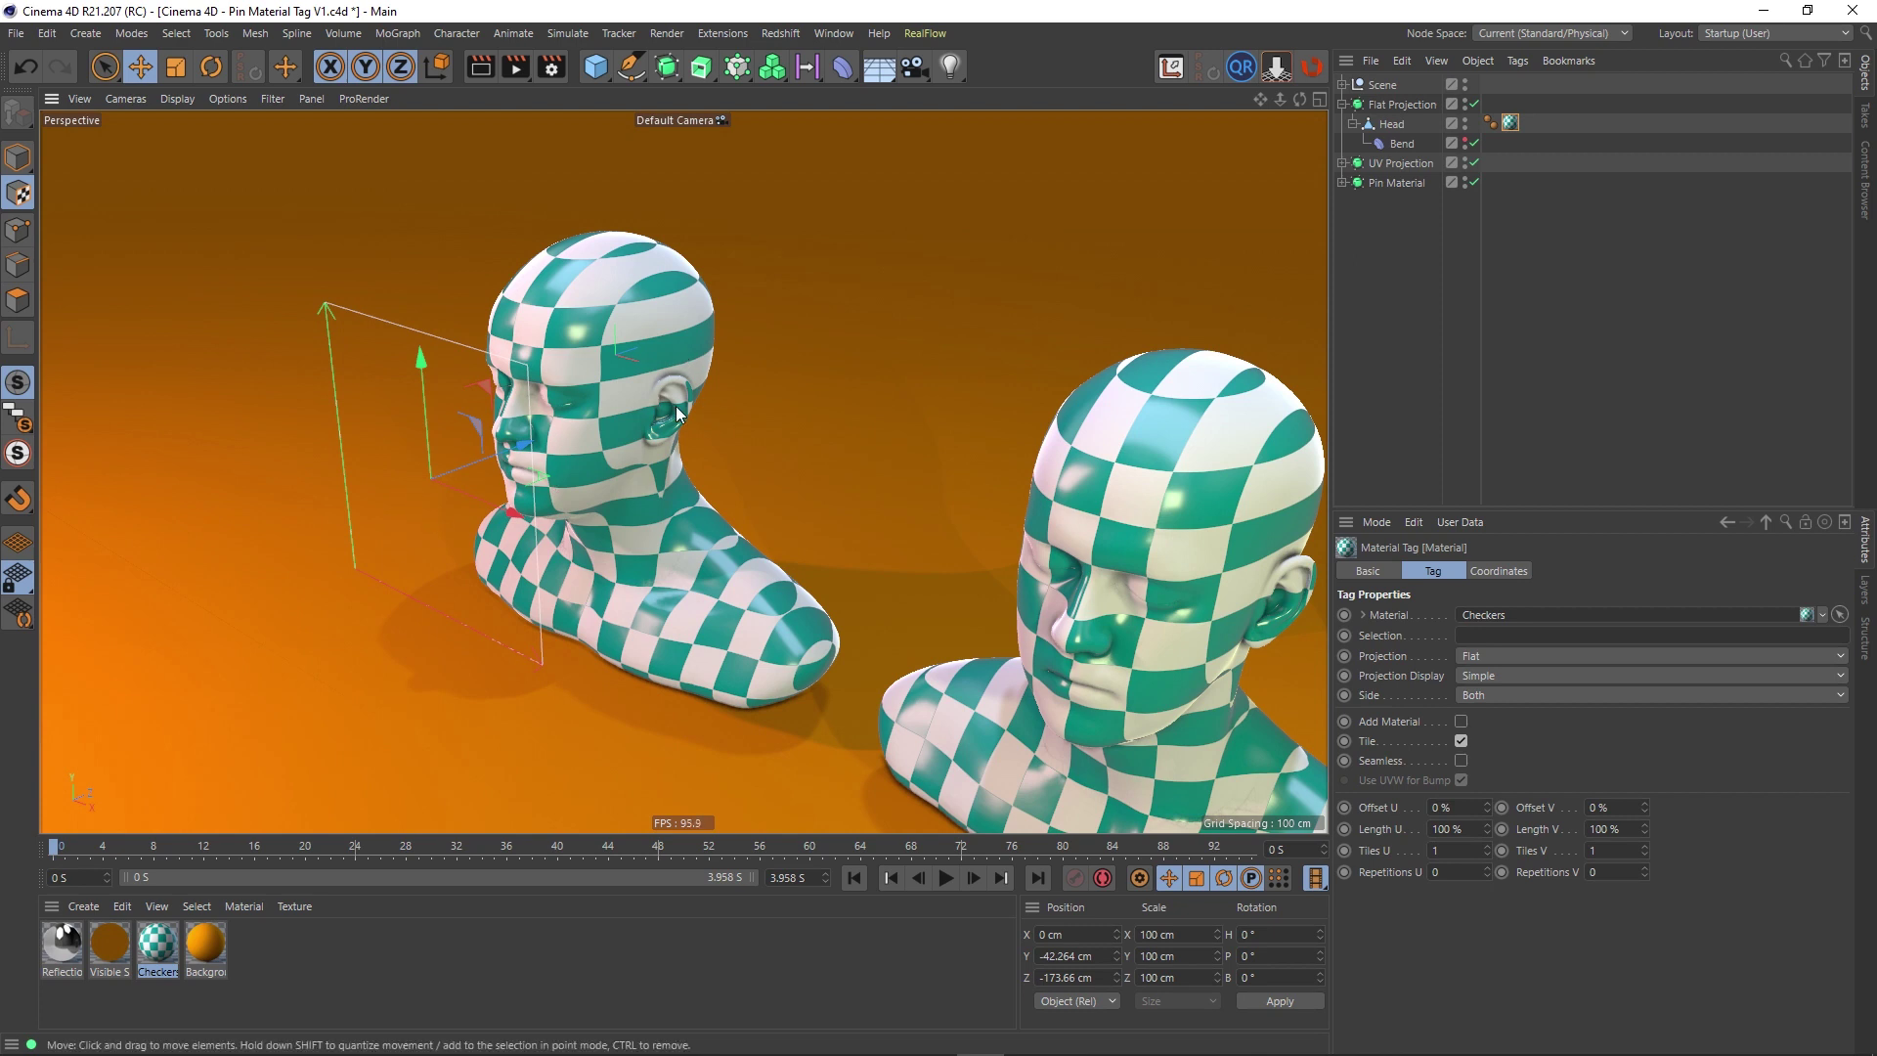
left_click_drag(677, 414, 641, 378, "alt")
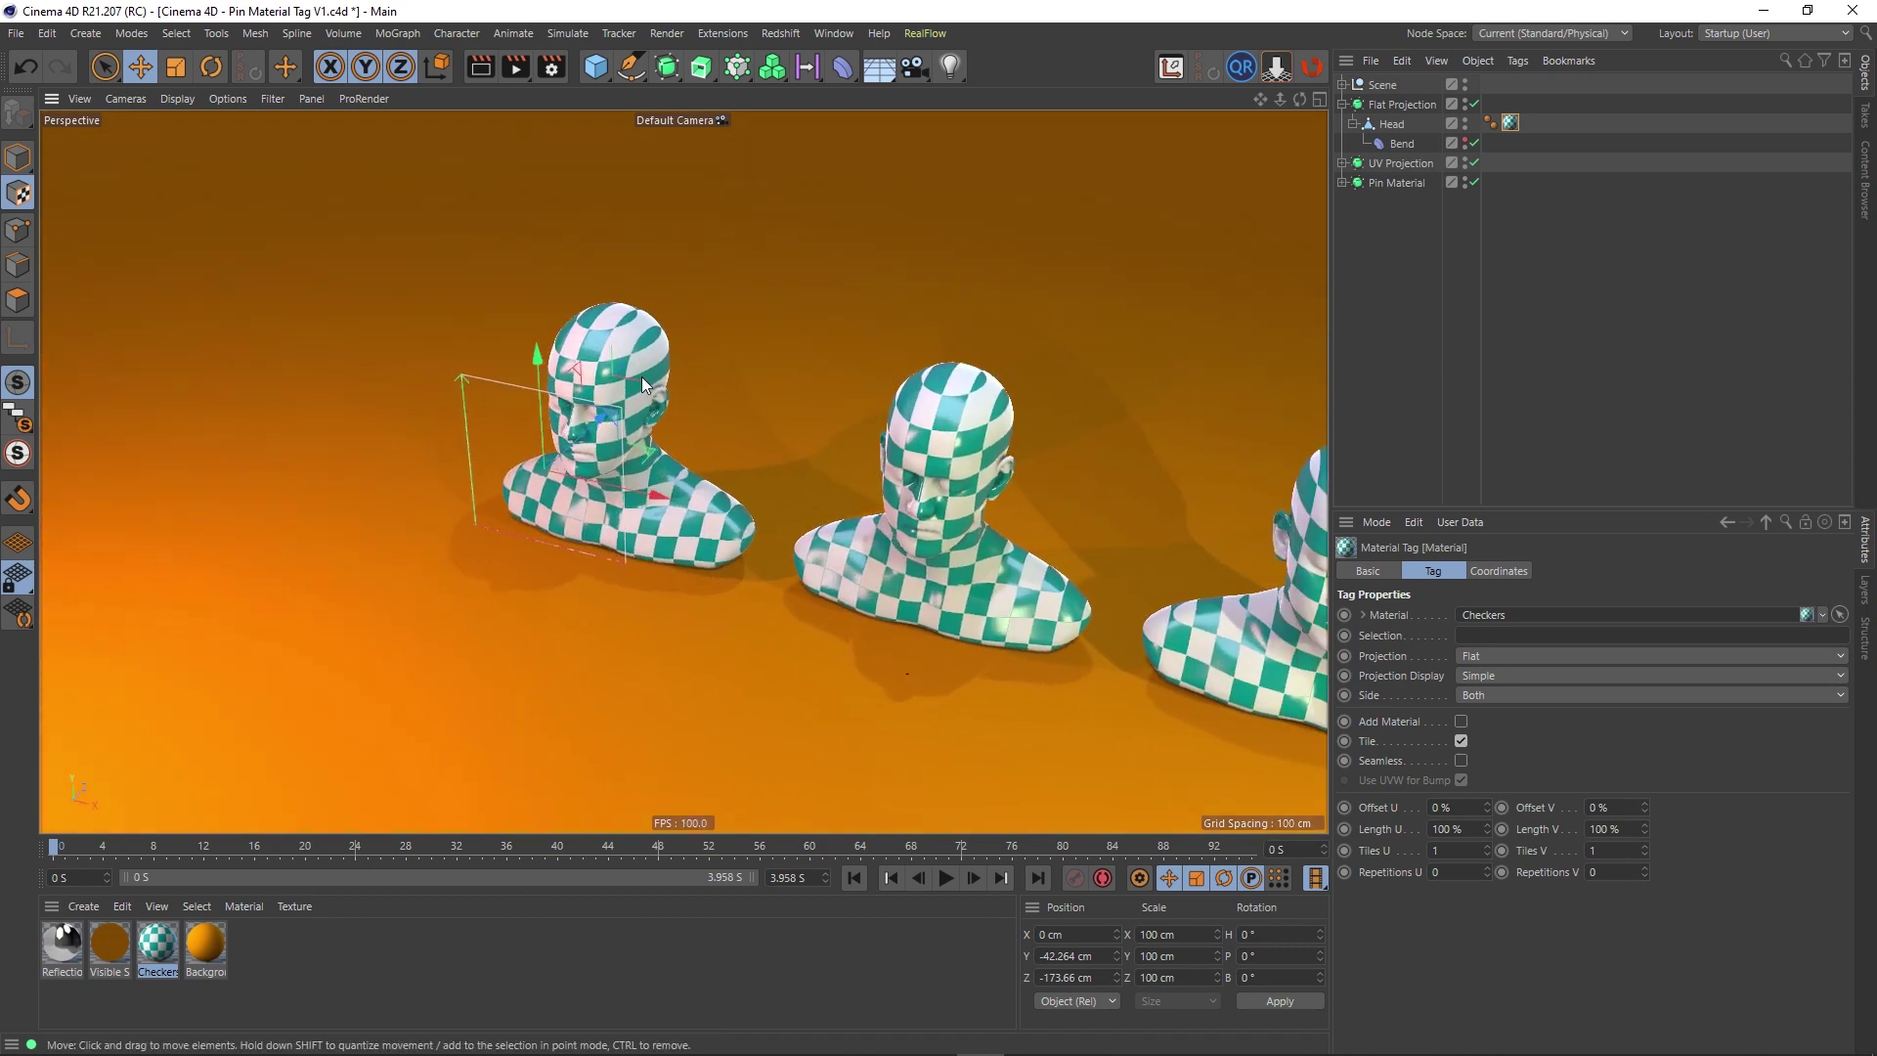
left_click(18, 156)
scroll(620, 407, "up", 5)
left_click_drag(614, 475, 590, 520, "alt")
left_click_drag(548, 402, 557, 409, "alt")
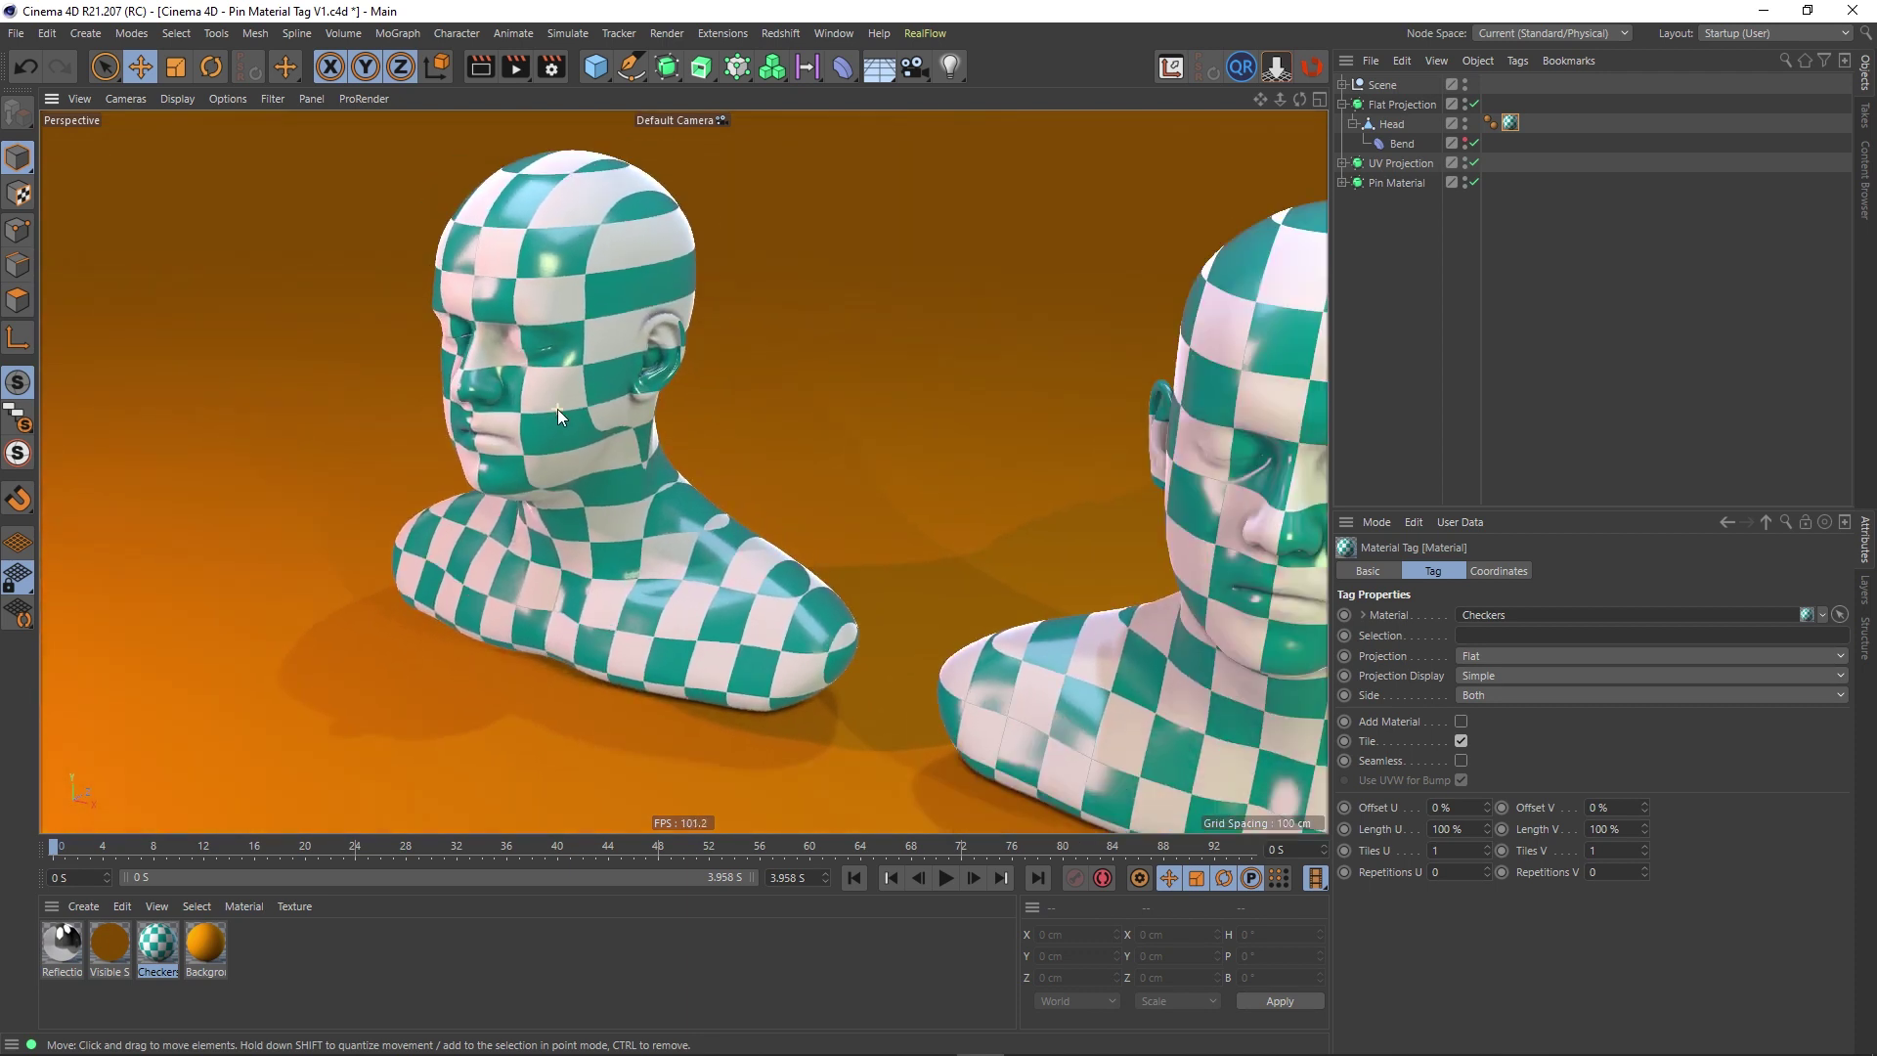
Step: Examine the checker pattern around the face, ear and neck of the Flat Projection head
left_click(1391, 125)
left_click(1510, 122)
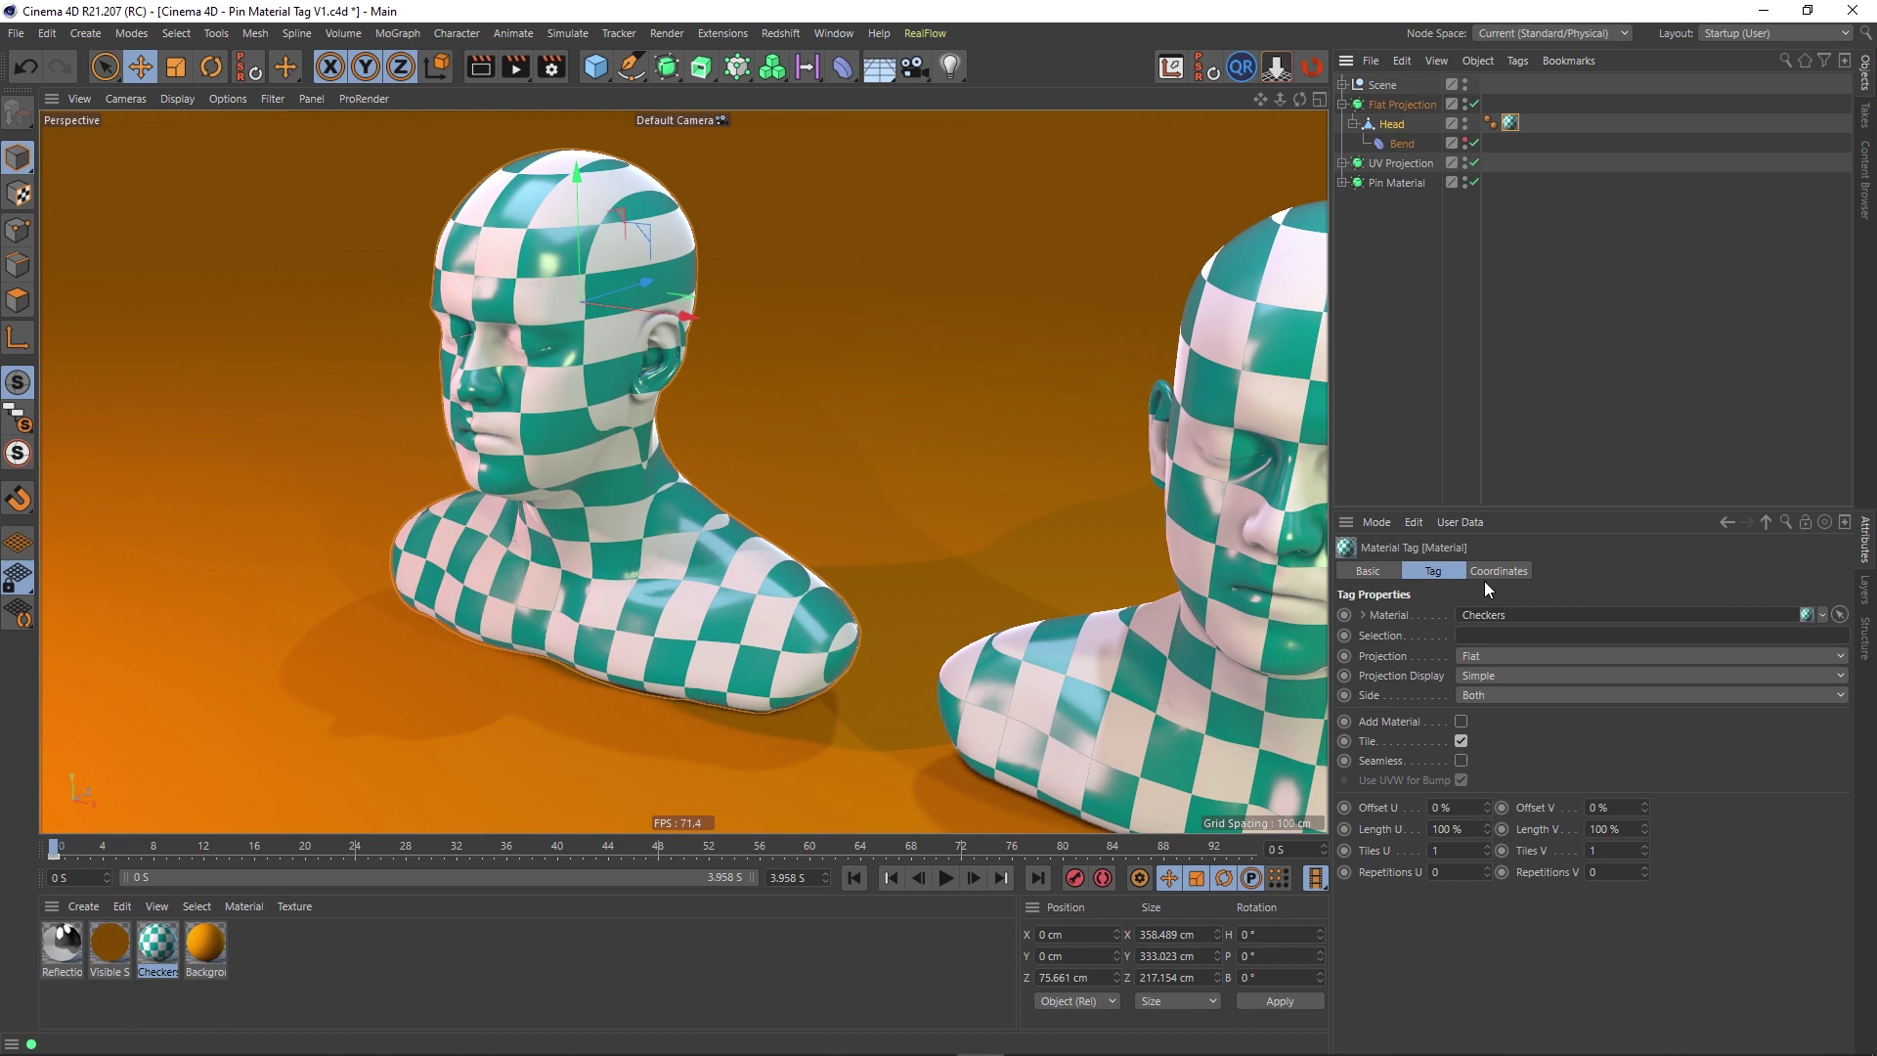
left_click(1437, 264)
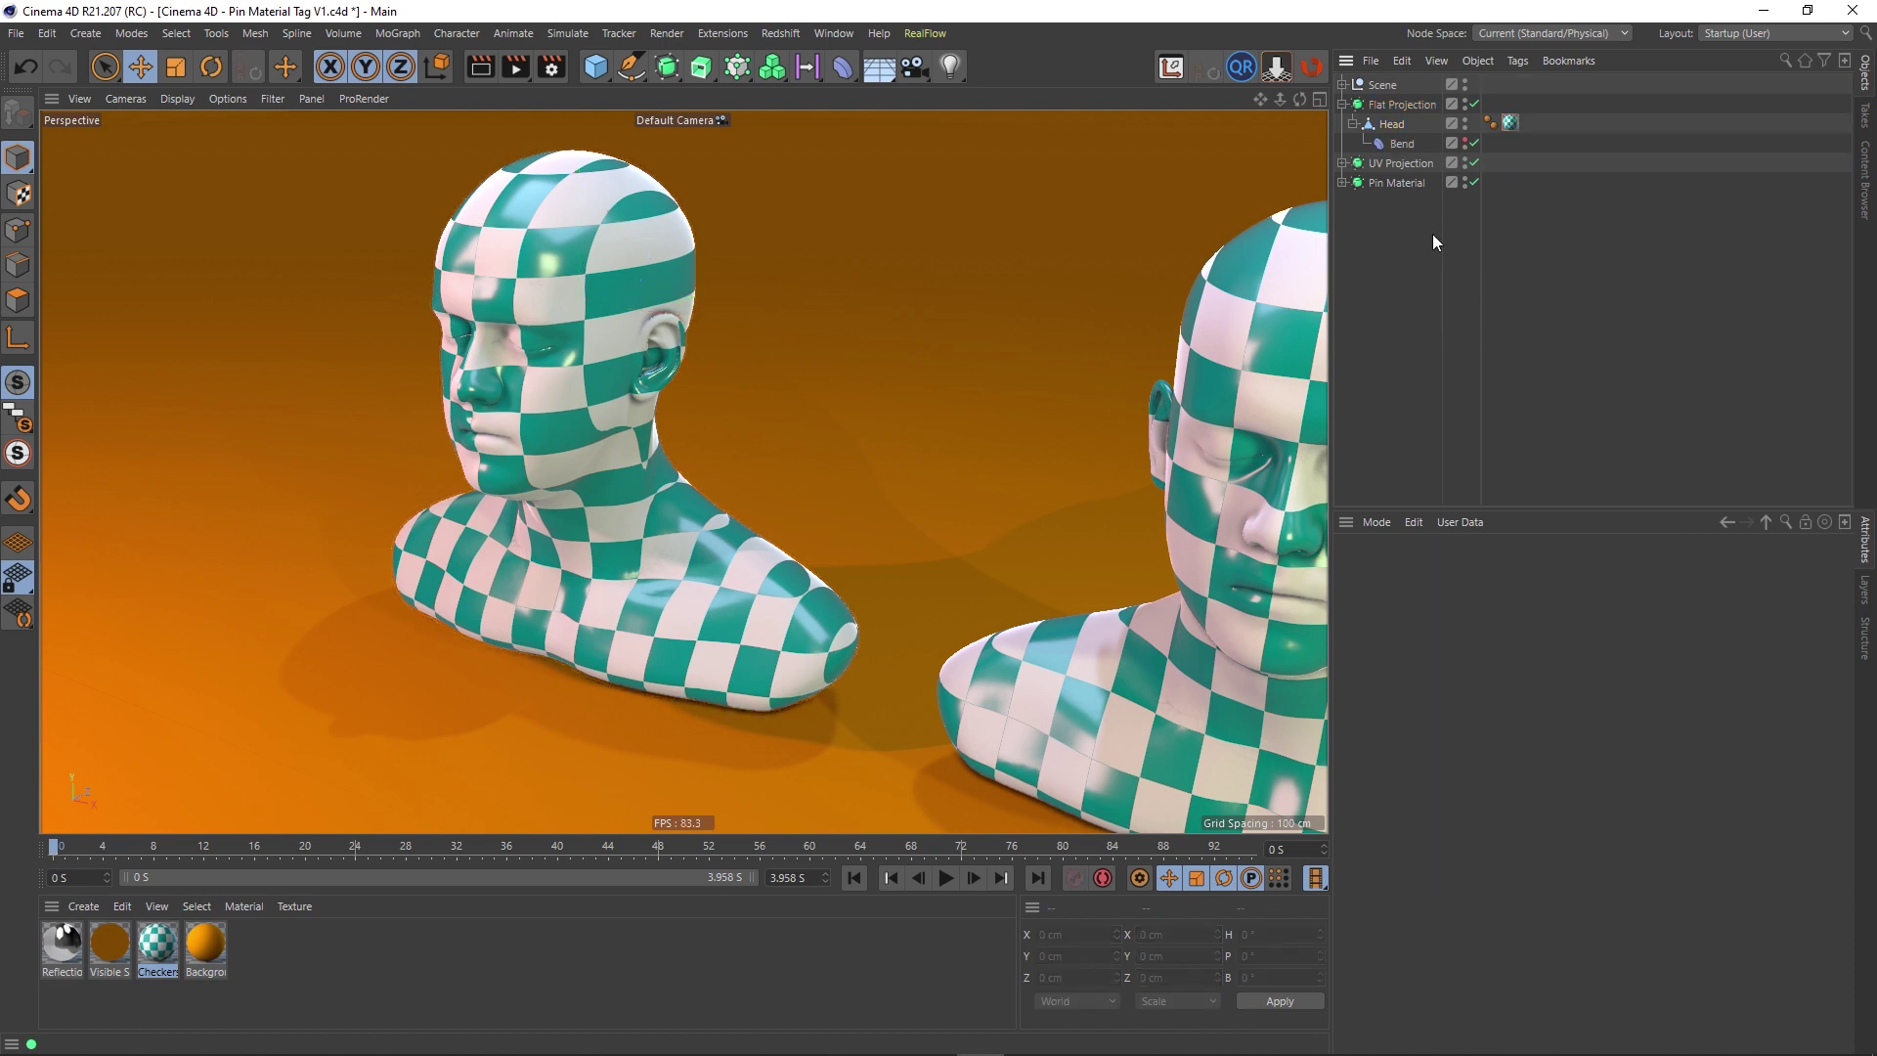
left_click(1398, 104)
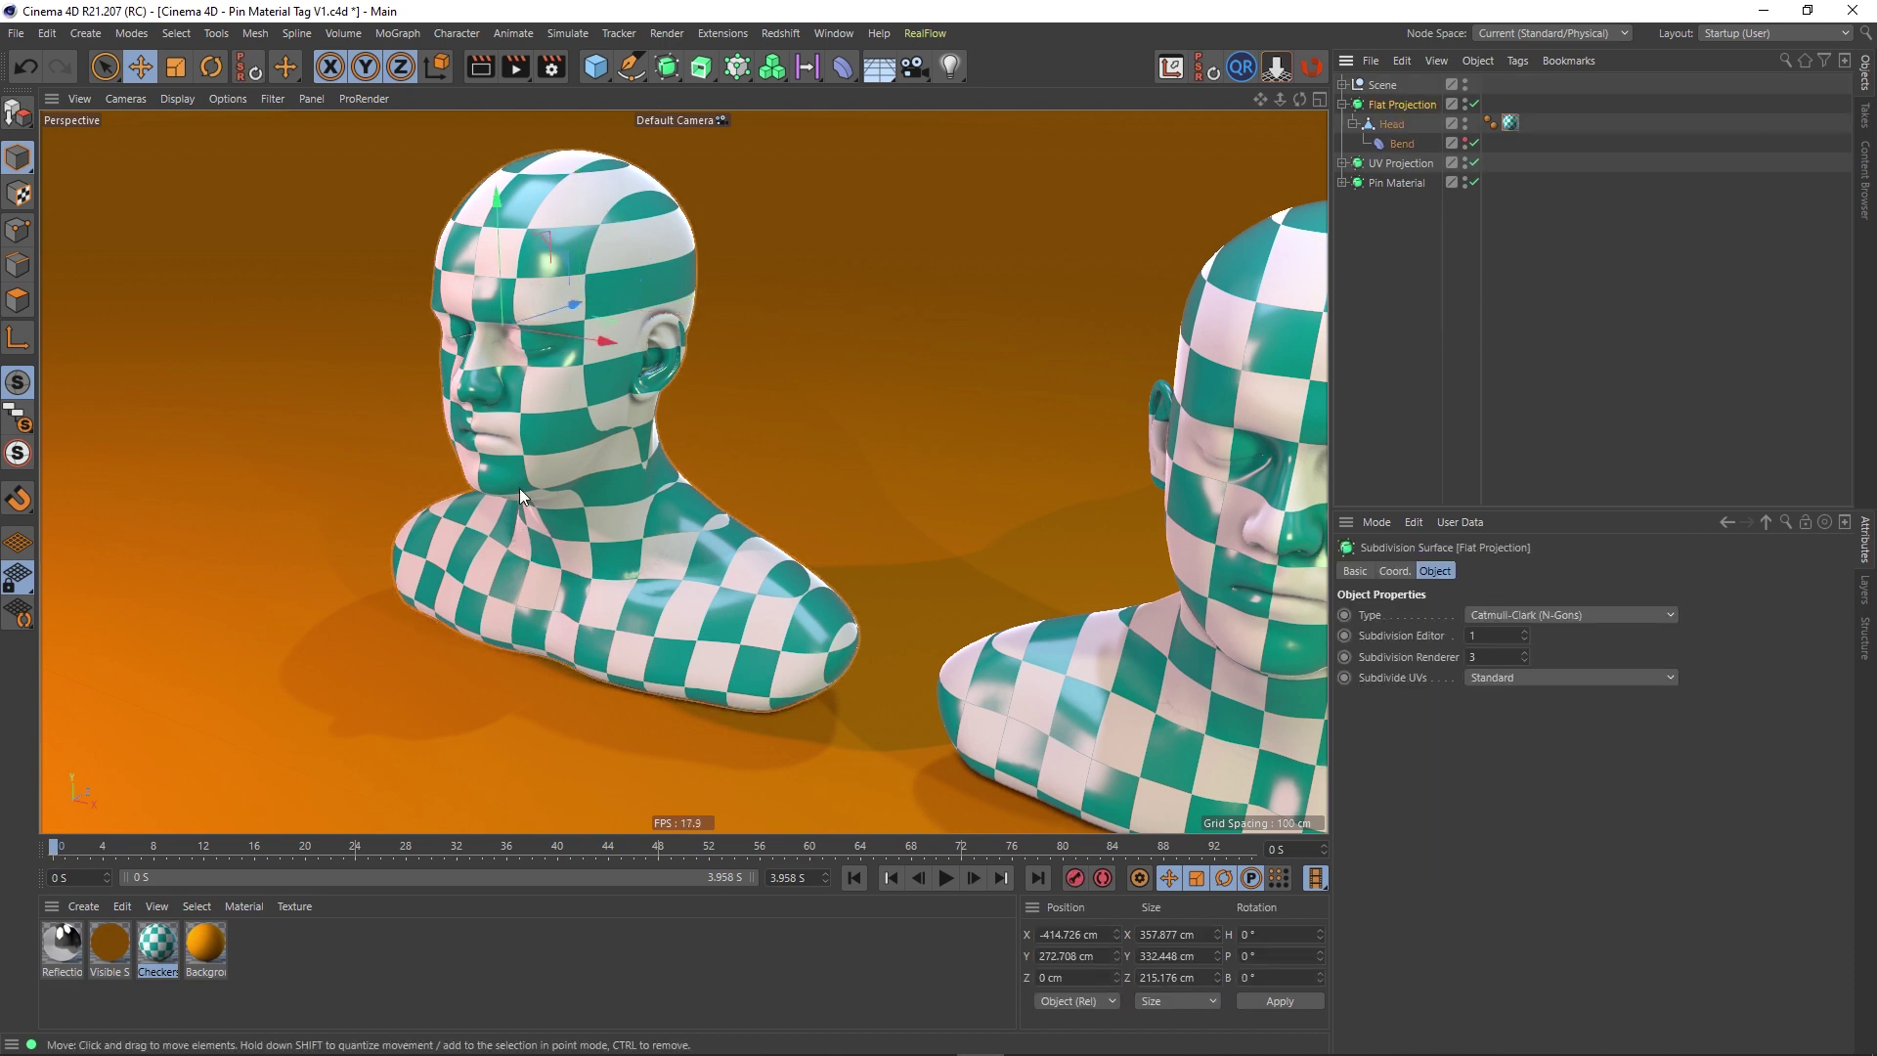
scroll(567, 438, "up", 8)
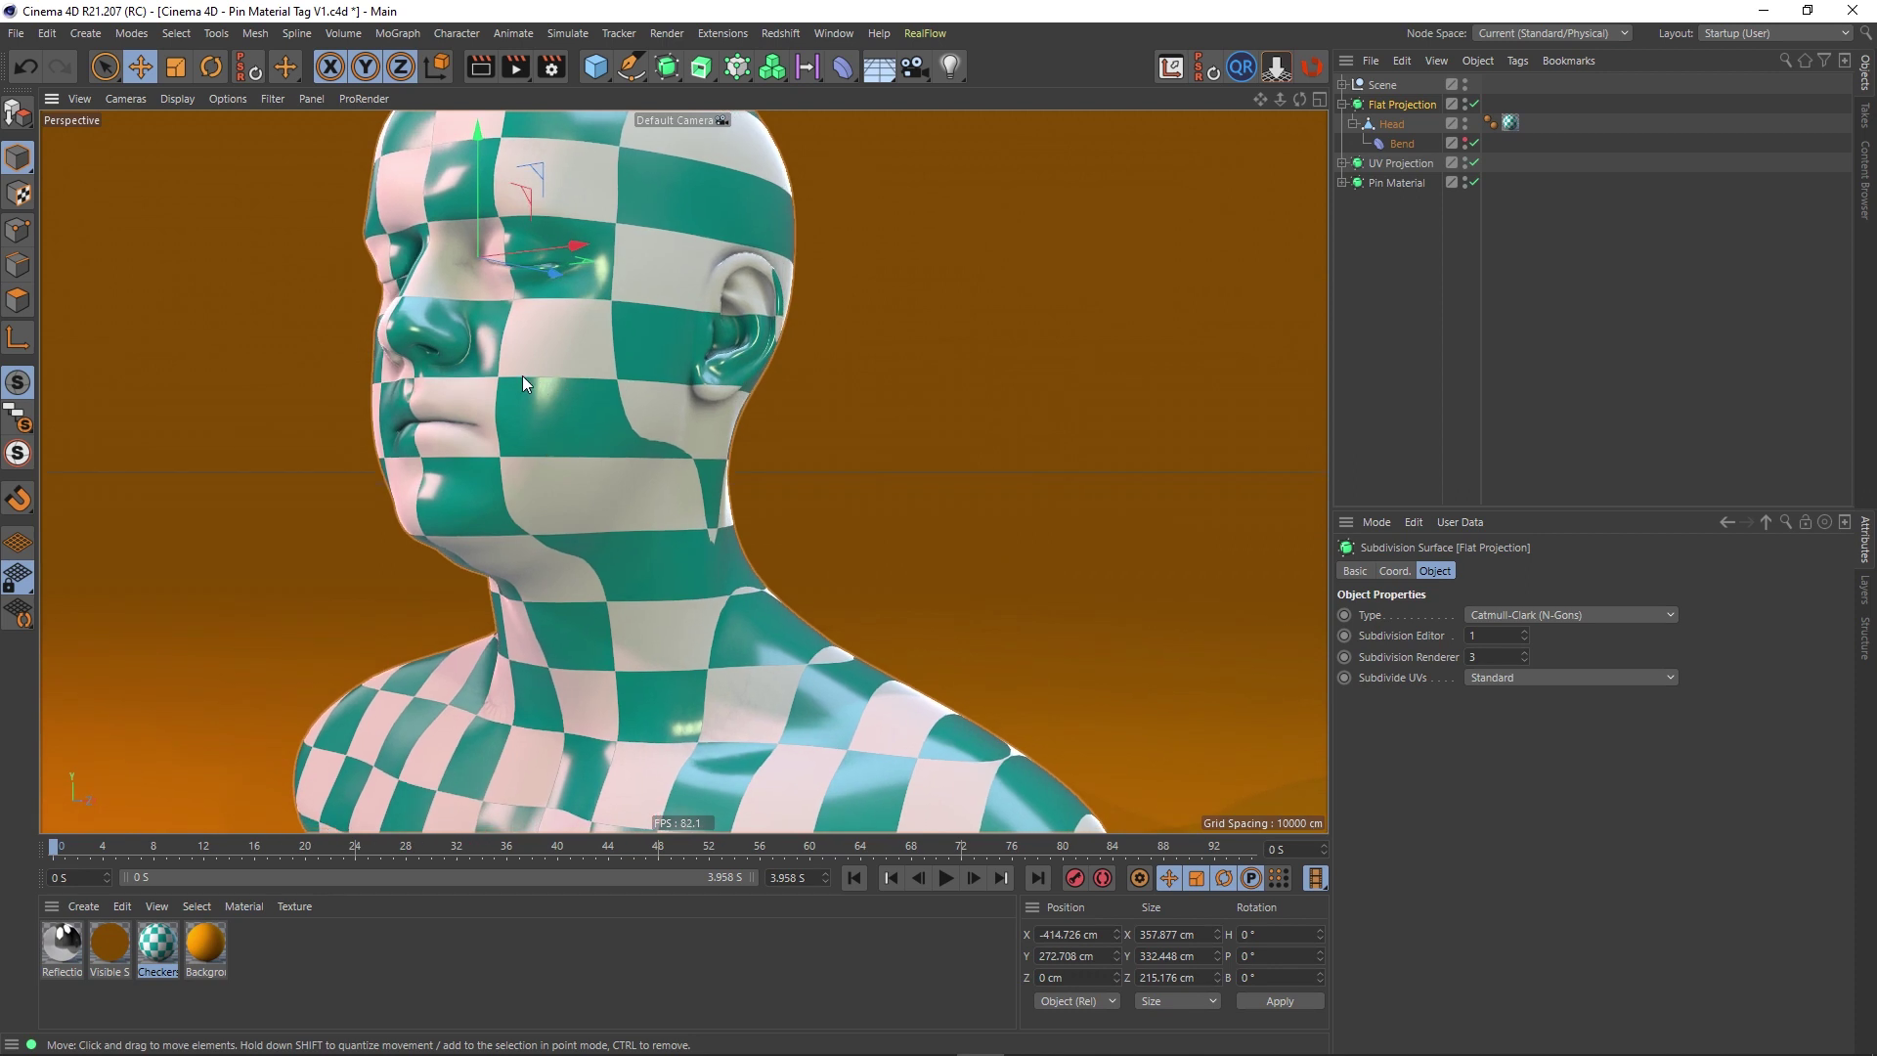
left_click_drag(522, 375, 563, 425, "alt")
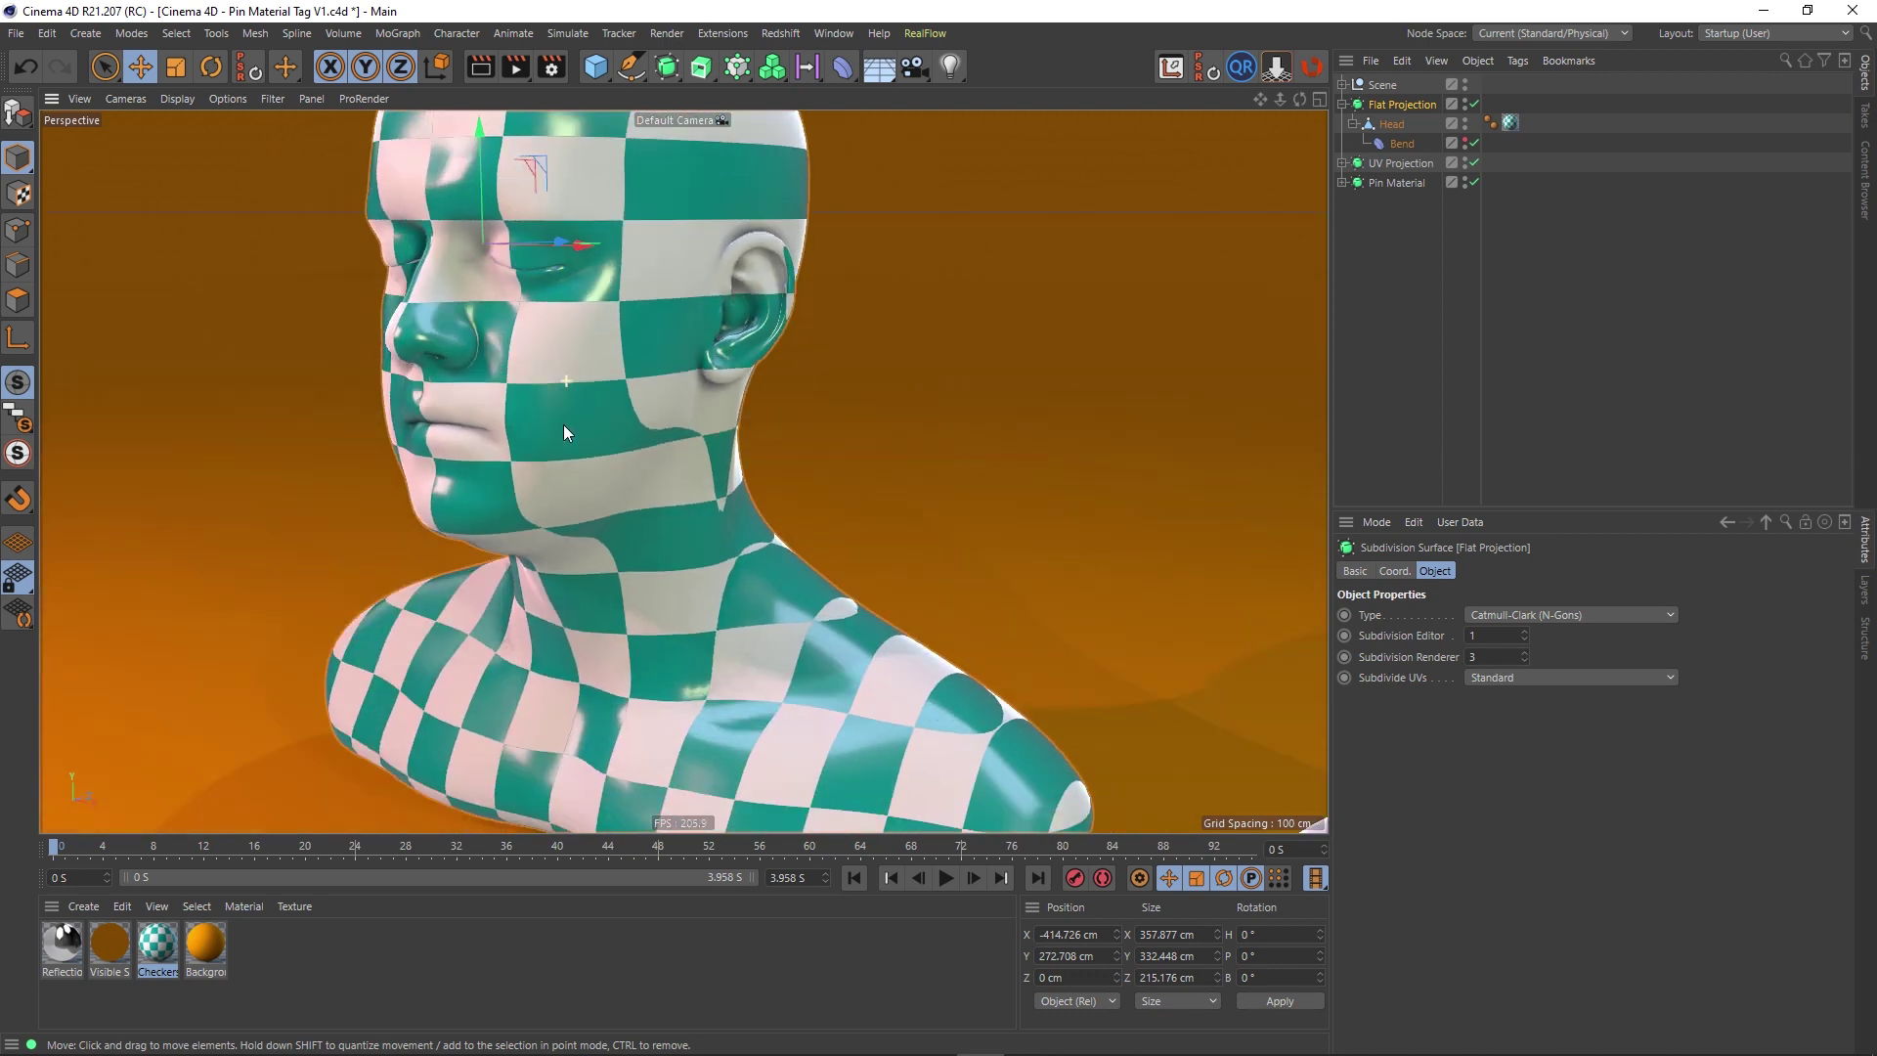
scroll(567, 440, "down", 5)
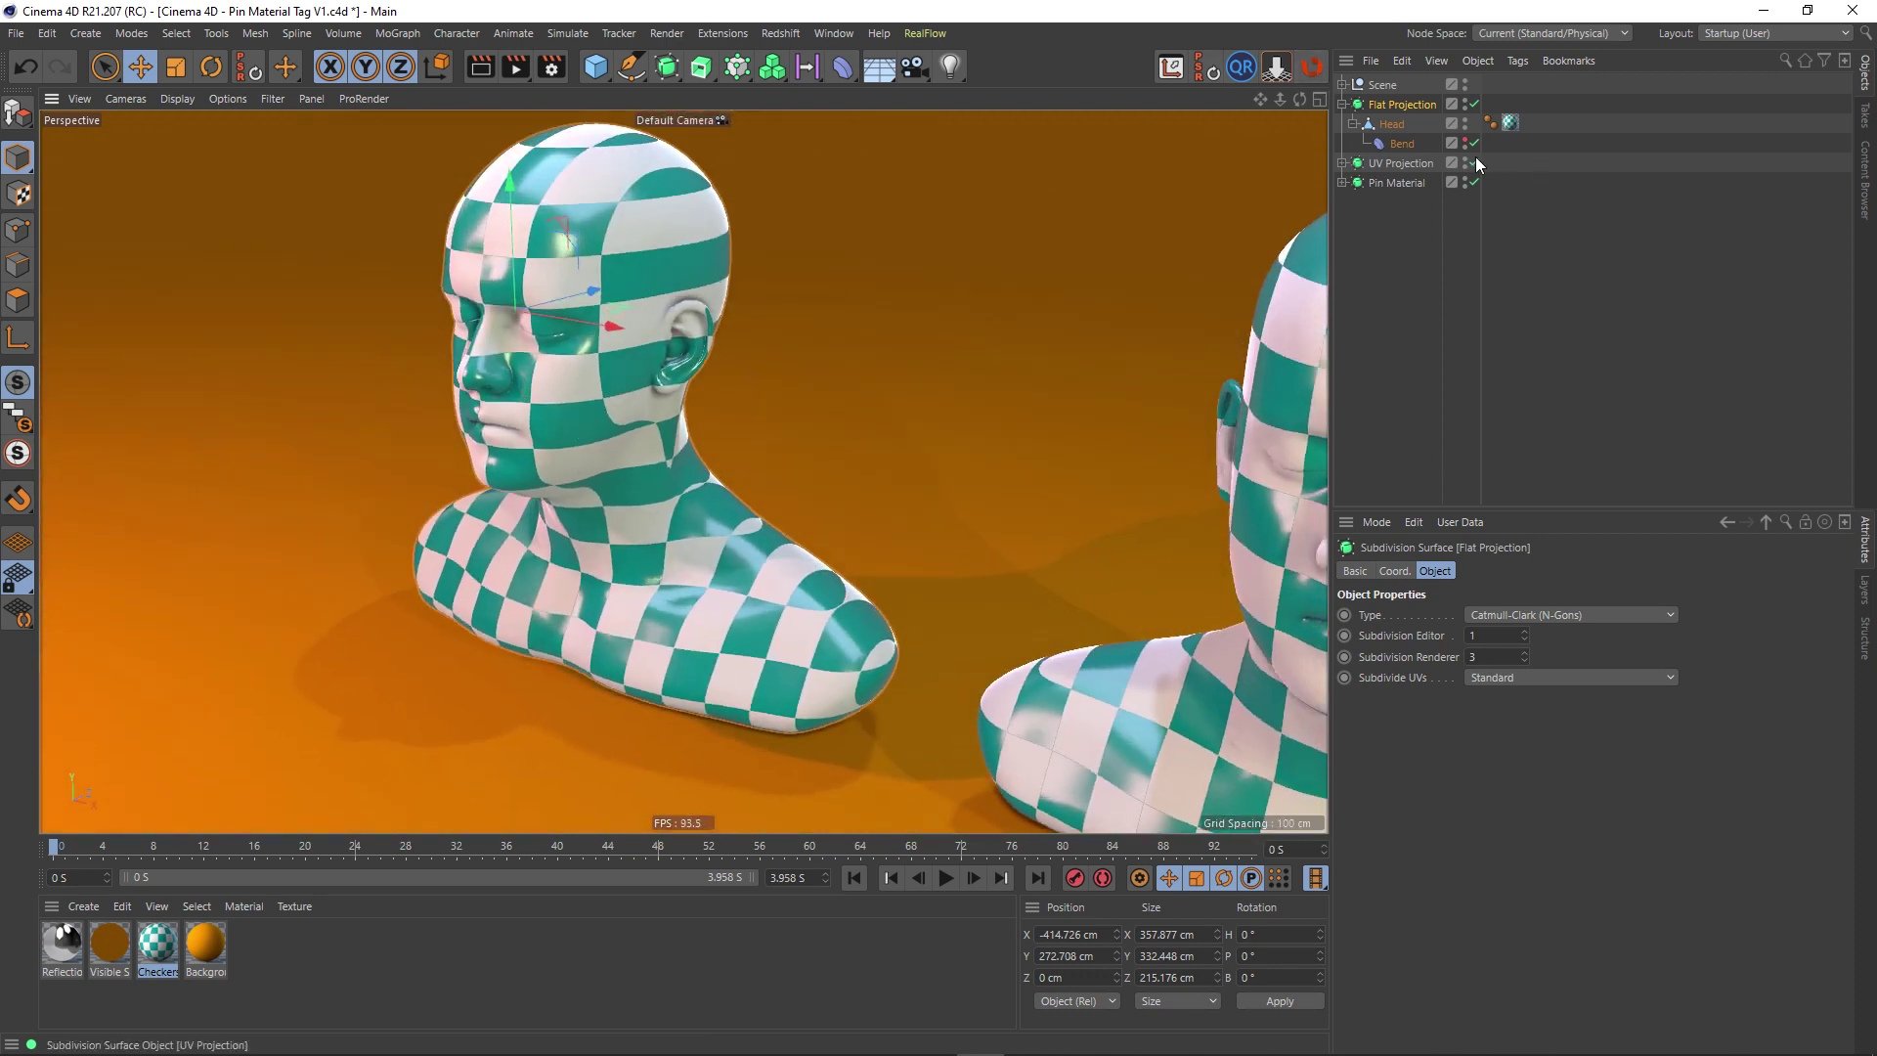
Step: Try a Bend strength of 38° on the Flat Projection head and undo it
left_click(1400, 143)
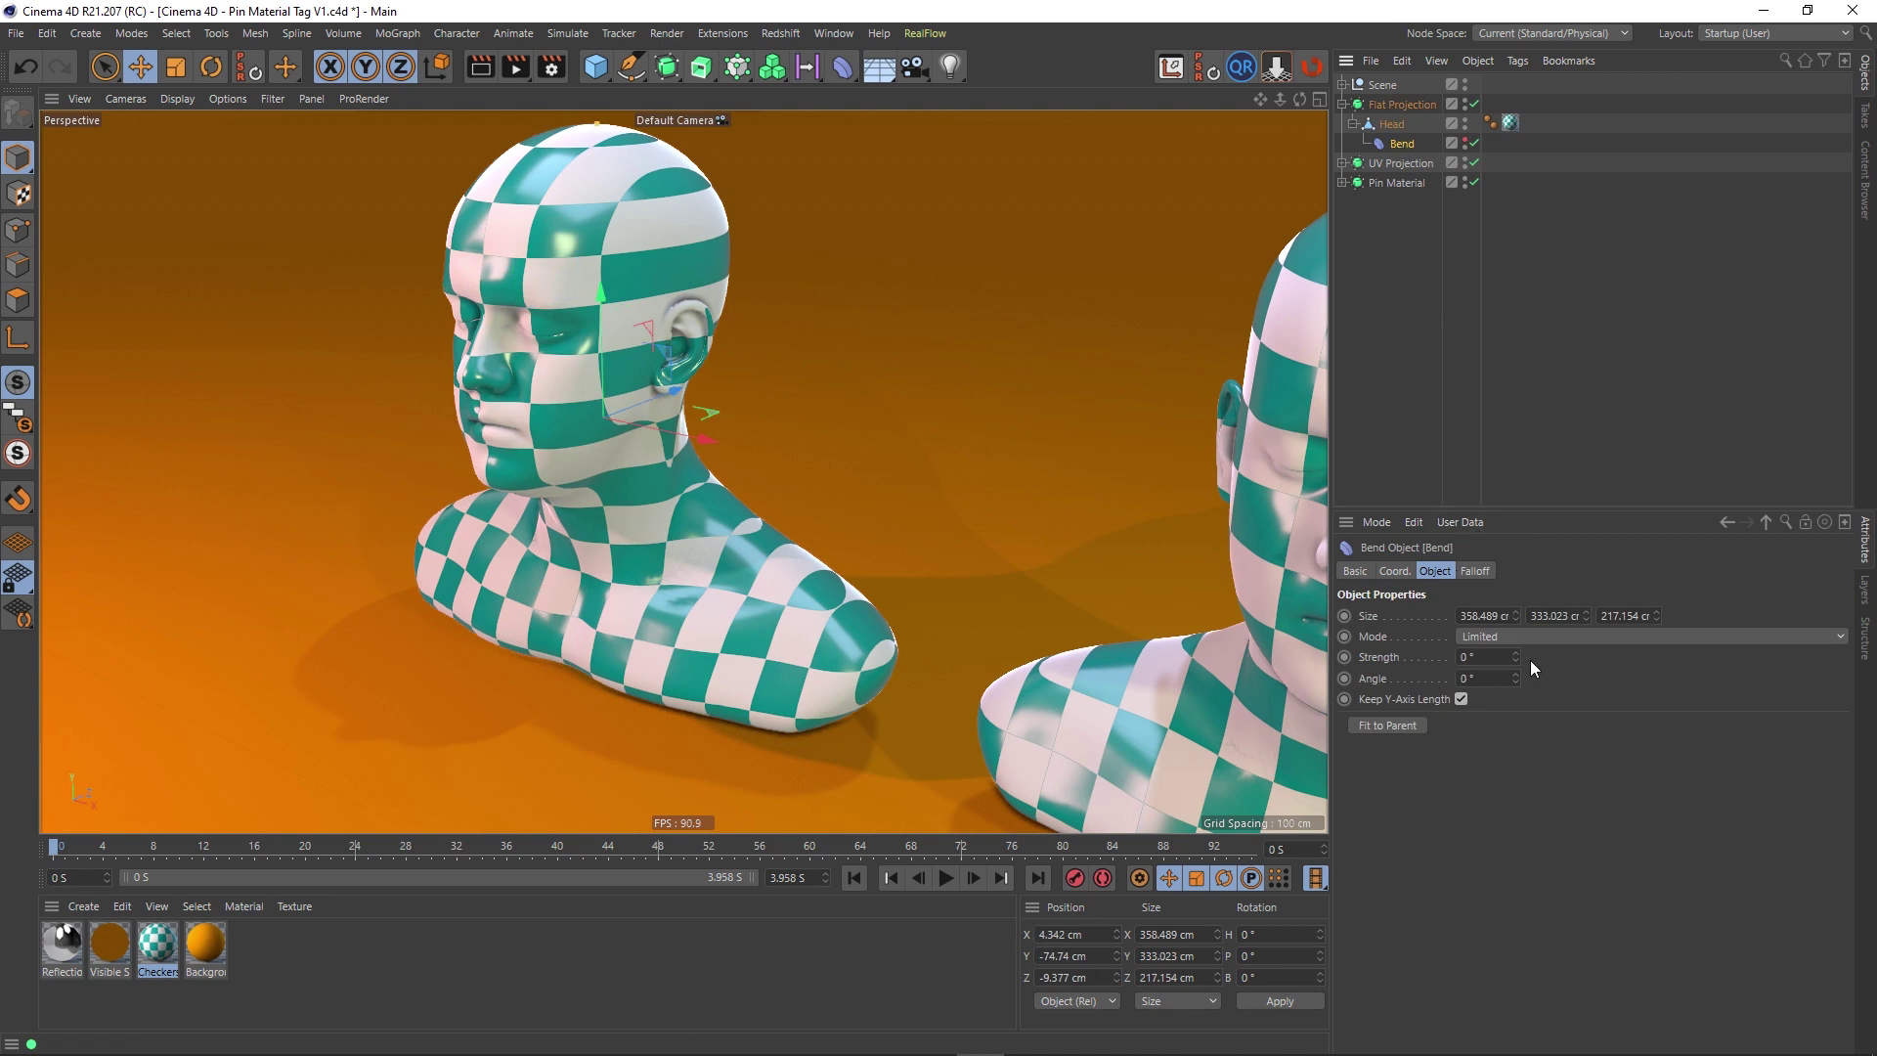
left_click_drag(602, 543, 782, 549, "alt")
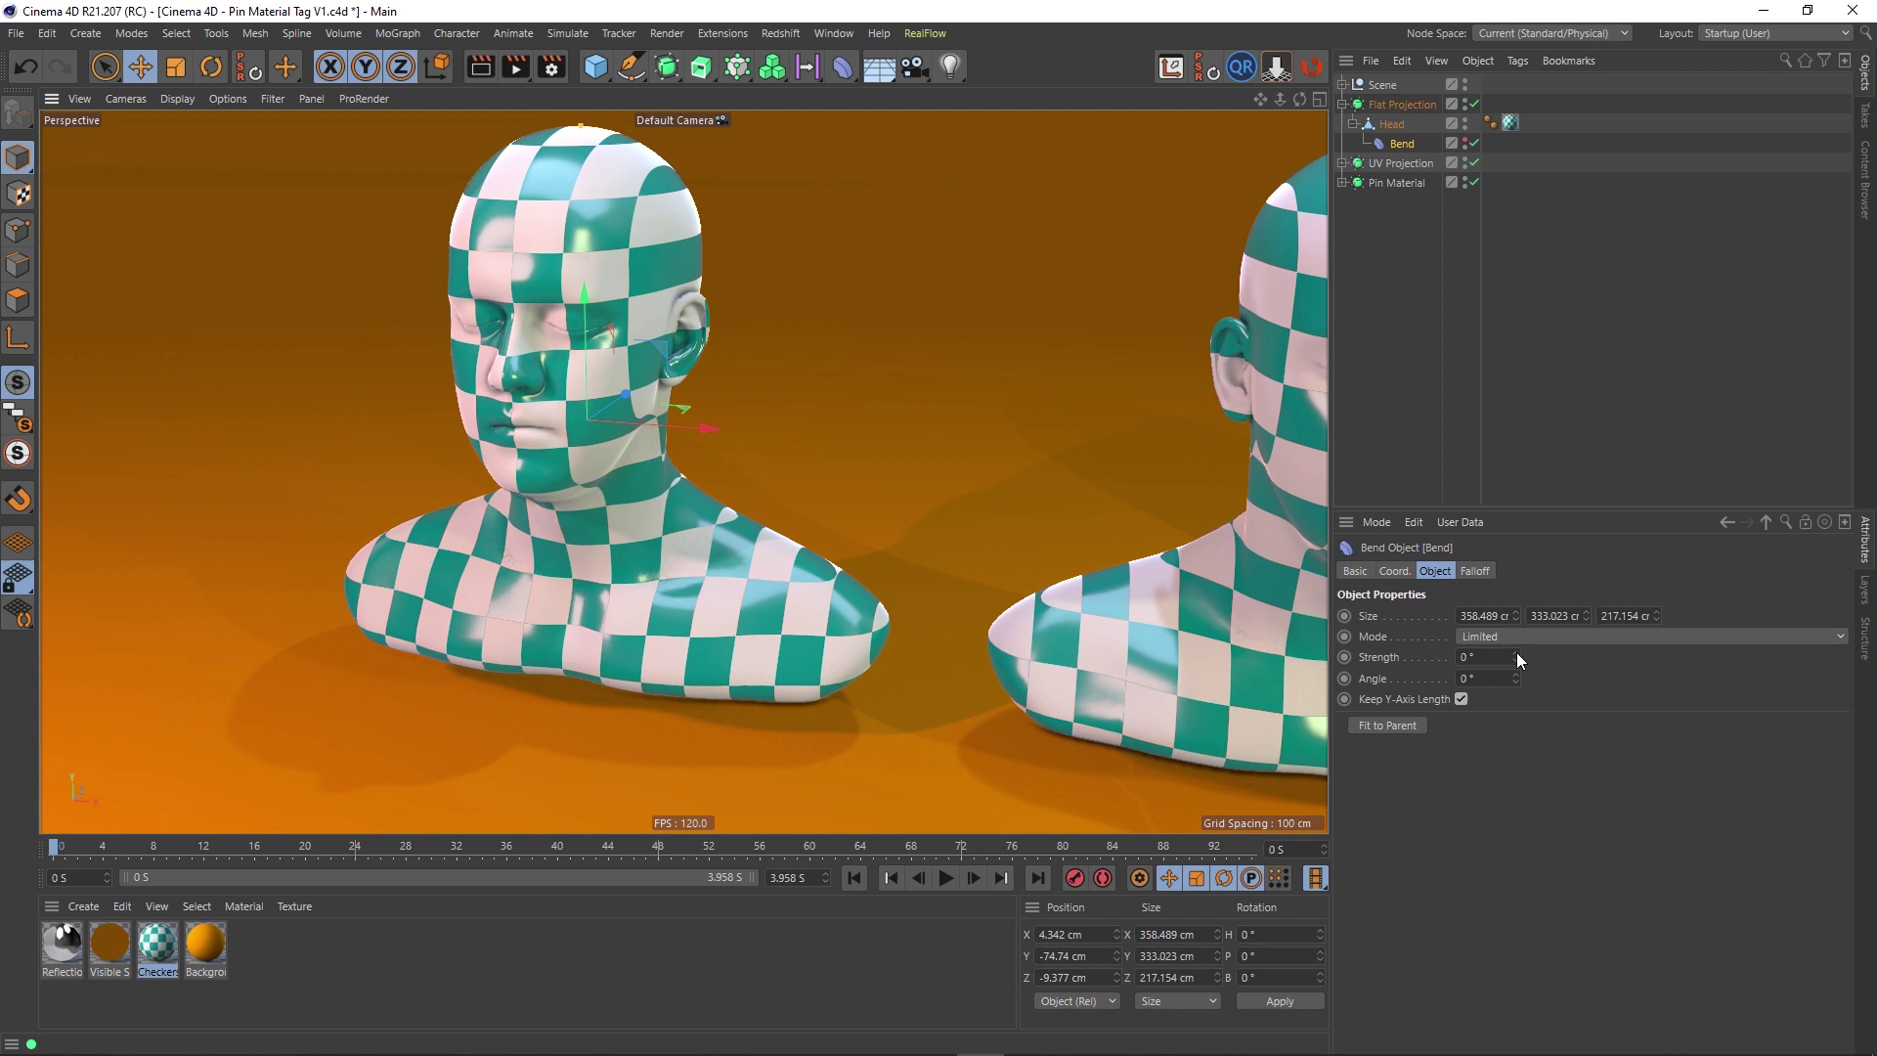
mouse_move(1517, 653)
left_mouse_down()
mouse_move(1652, 638)
mouse_move(1427, 649)
mouse_move(1579, 645)
mouse_move(1427, 647)
mouse_move(1550, 647)
left_mouse_up()
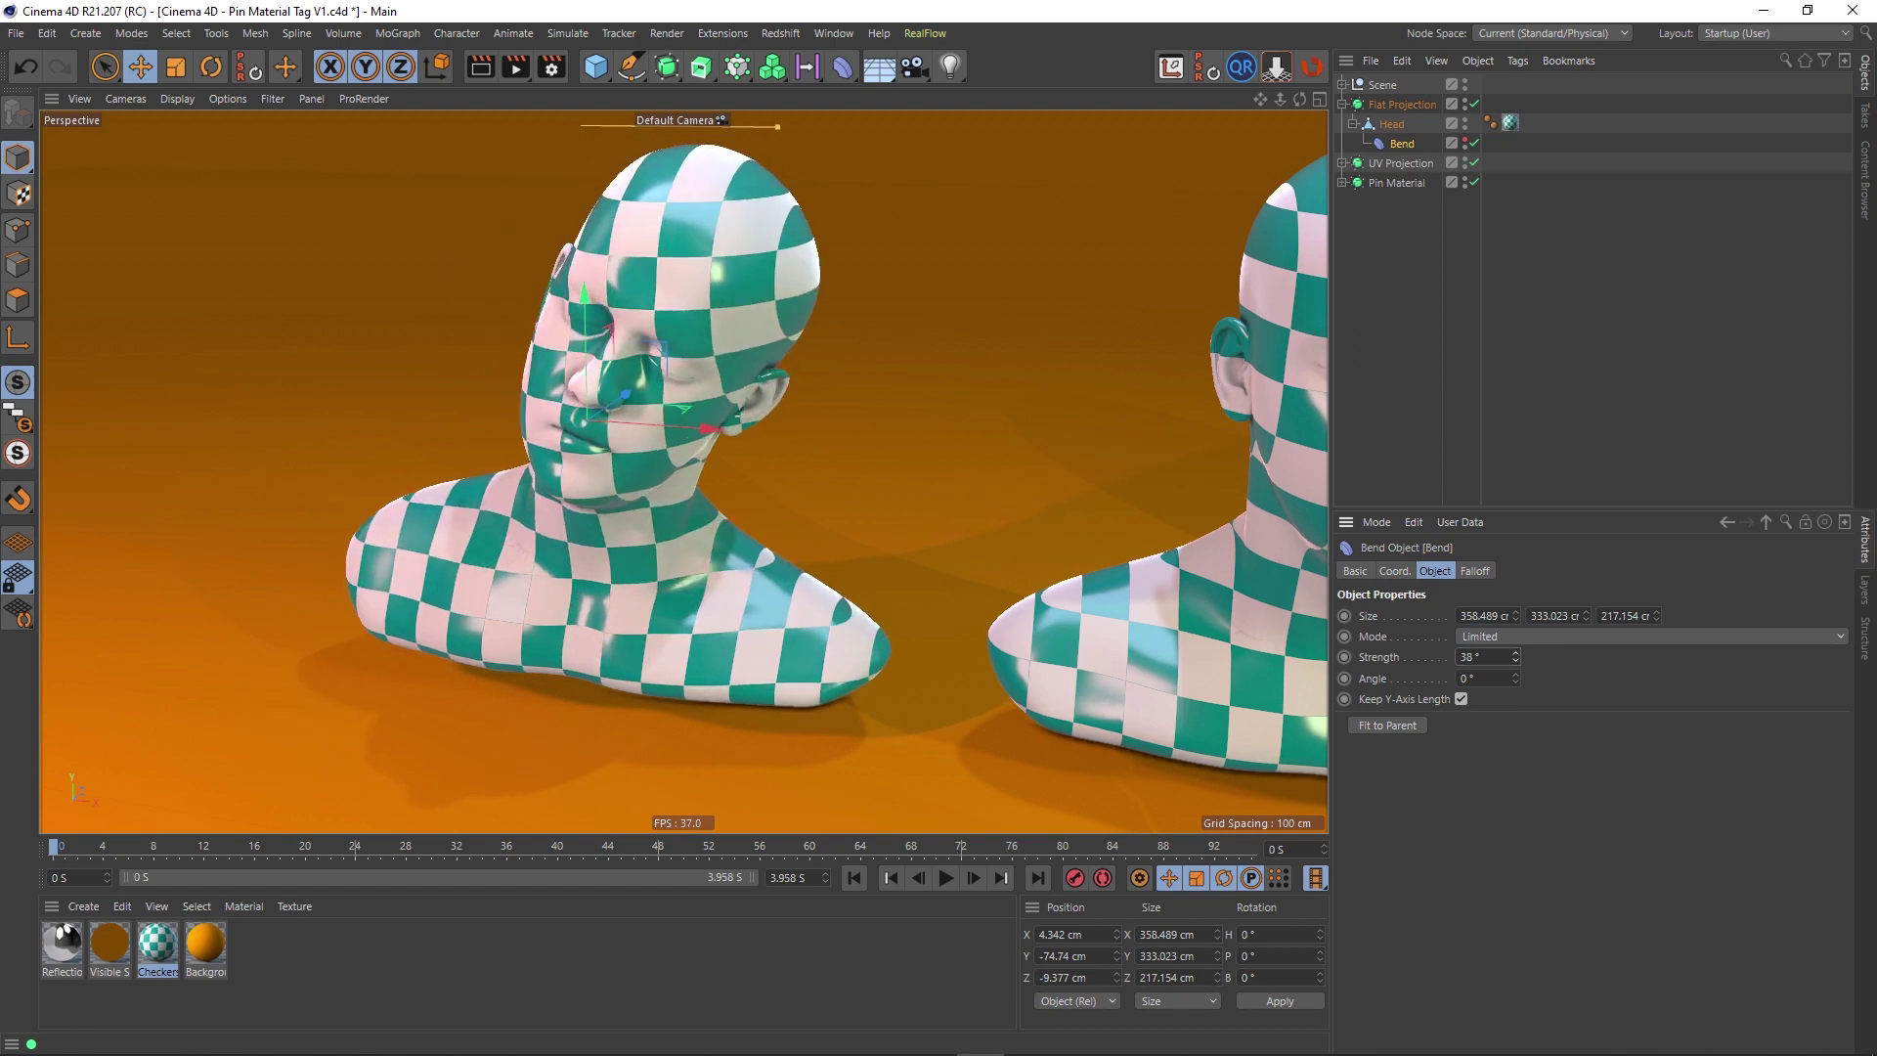
key("ctrl+z")
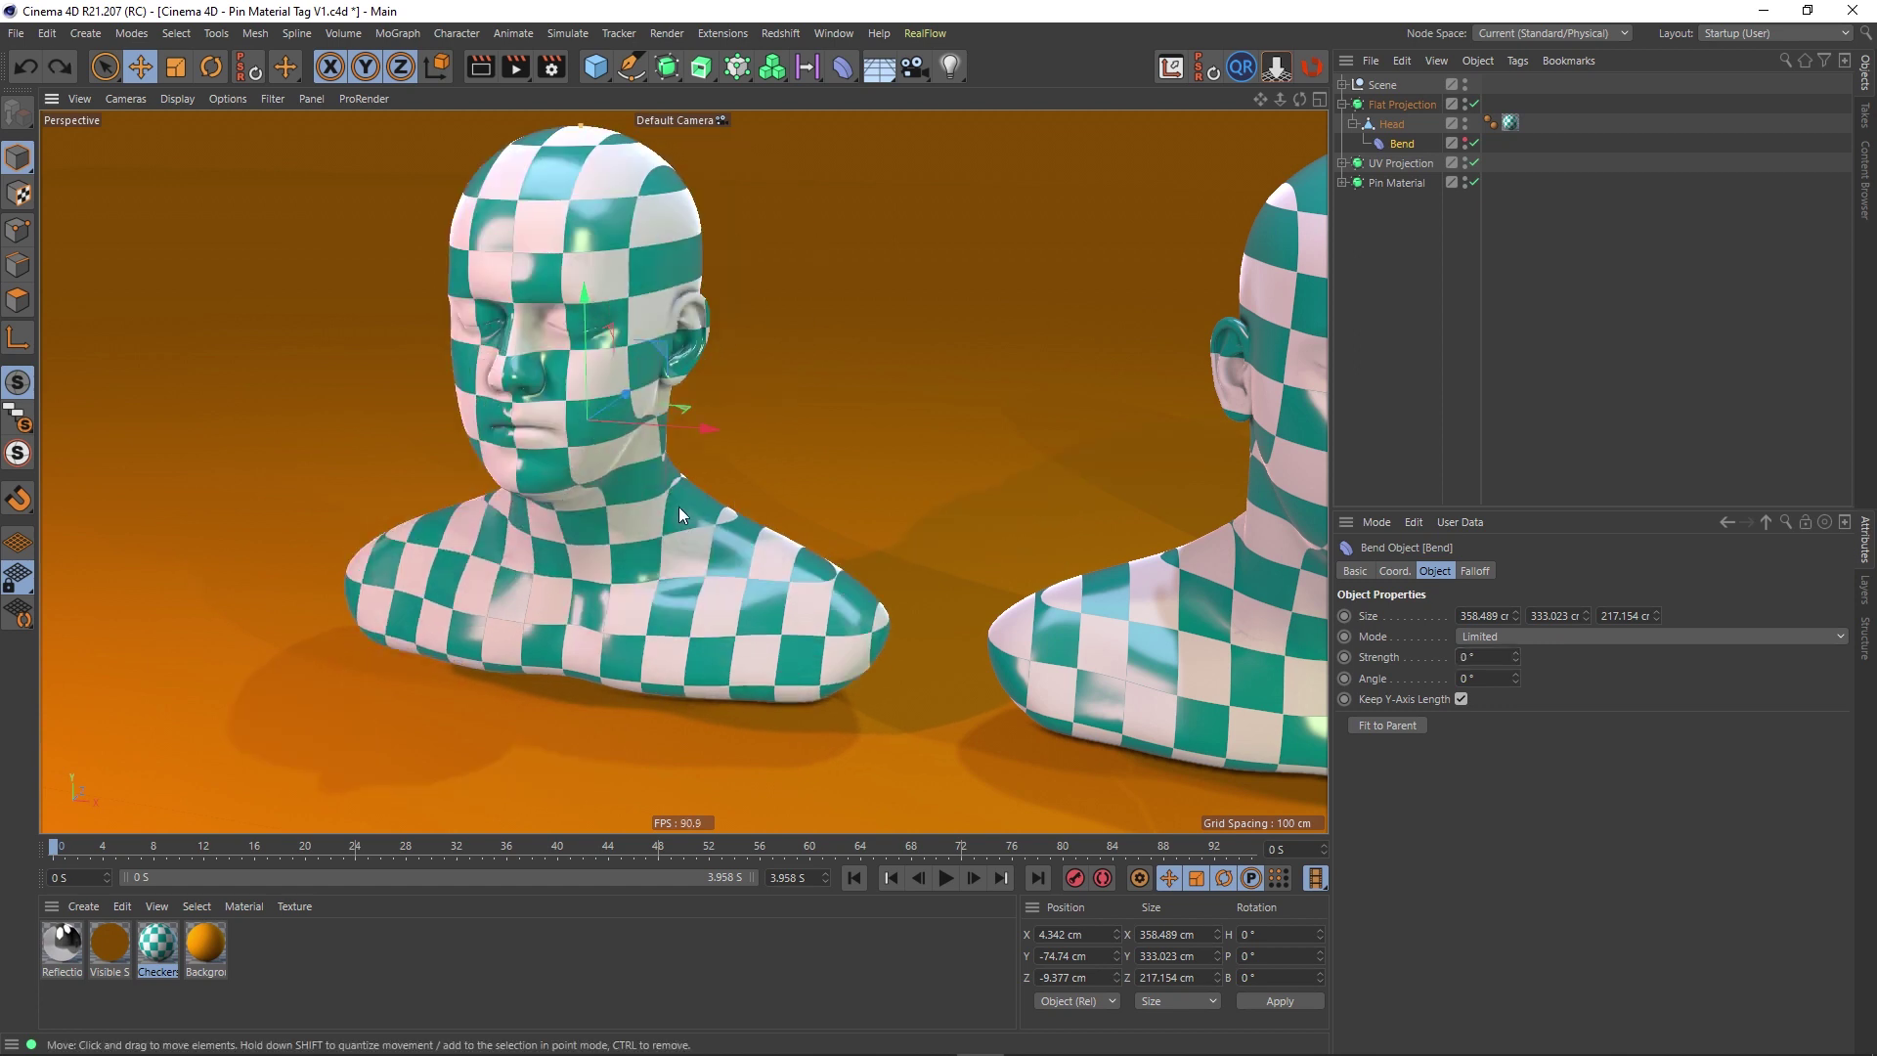
Step: Review the Flat Projection head's material tag and object properties, and clear the selection
left_click_drag(680, 515, 649, 483, "alt")
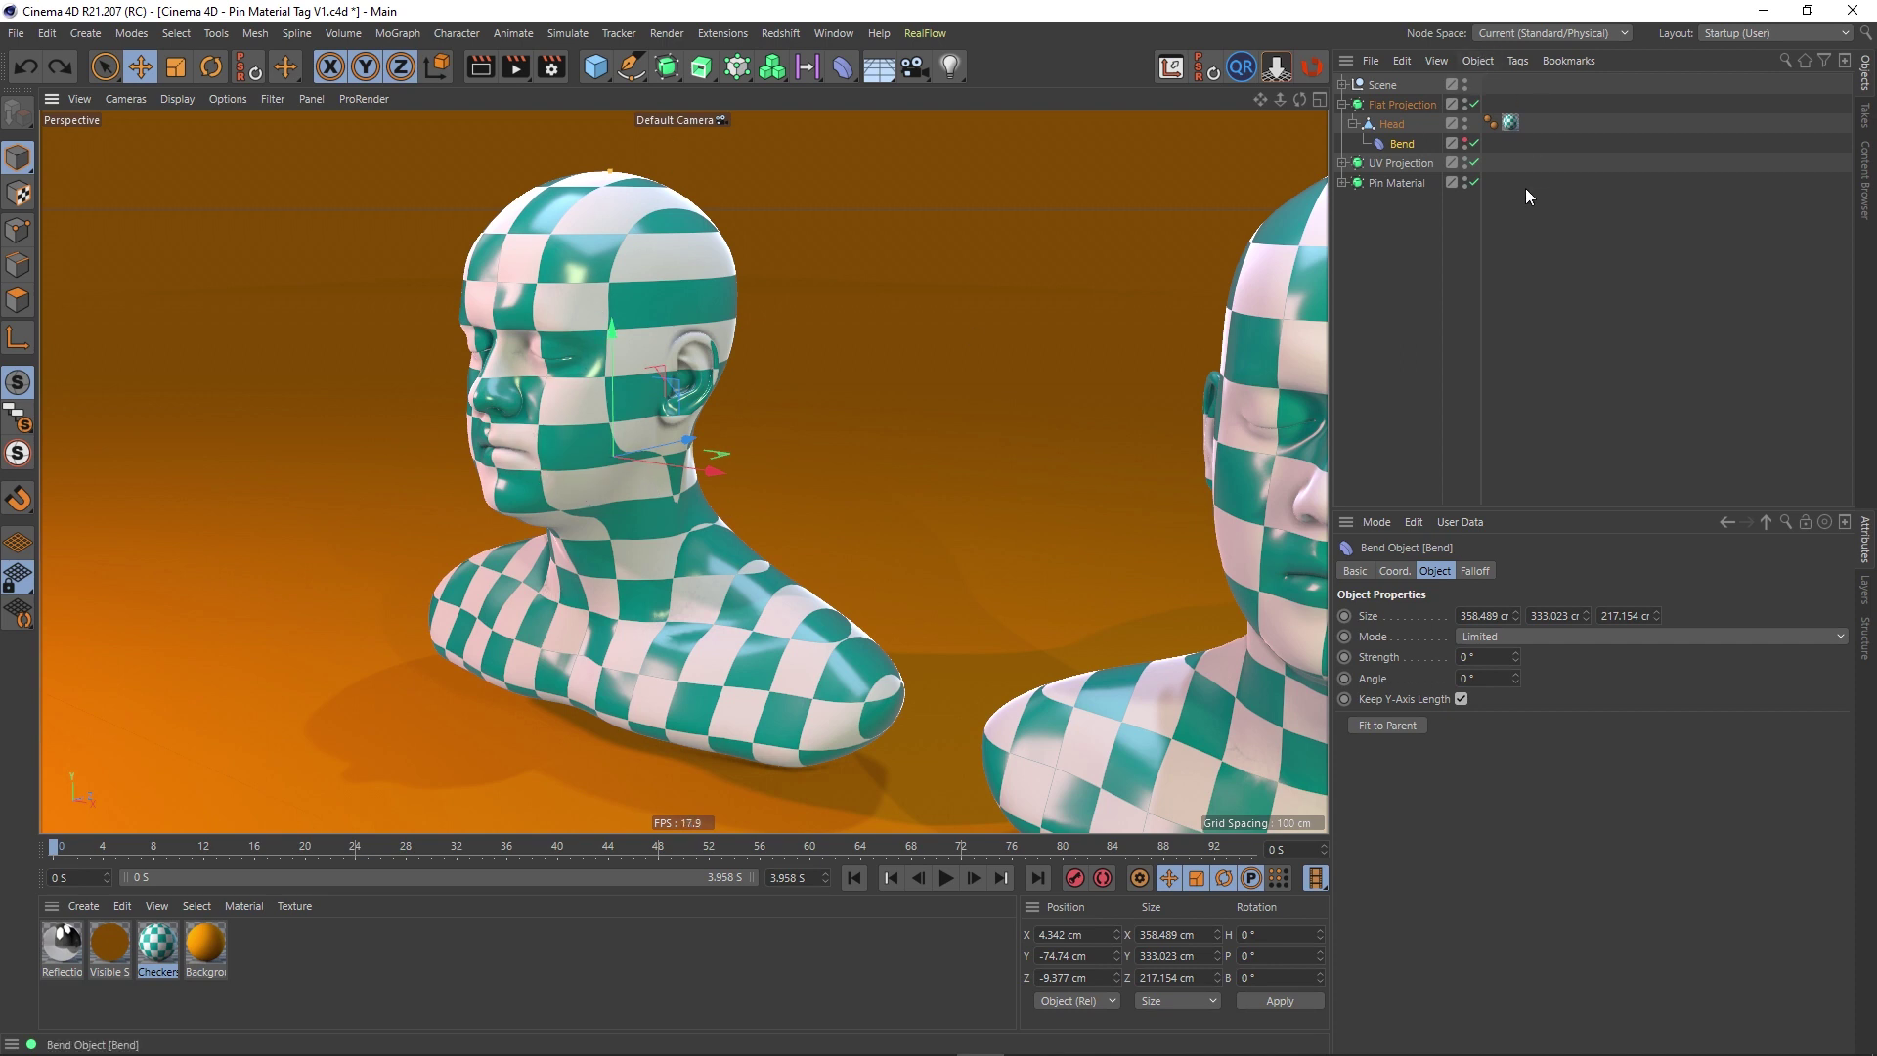
left_click(1392, 125)
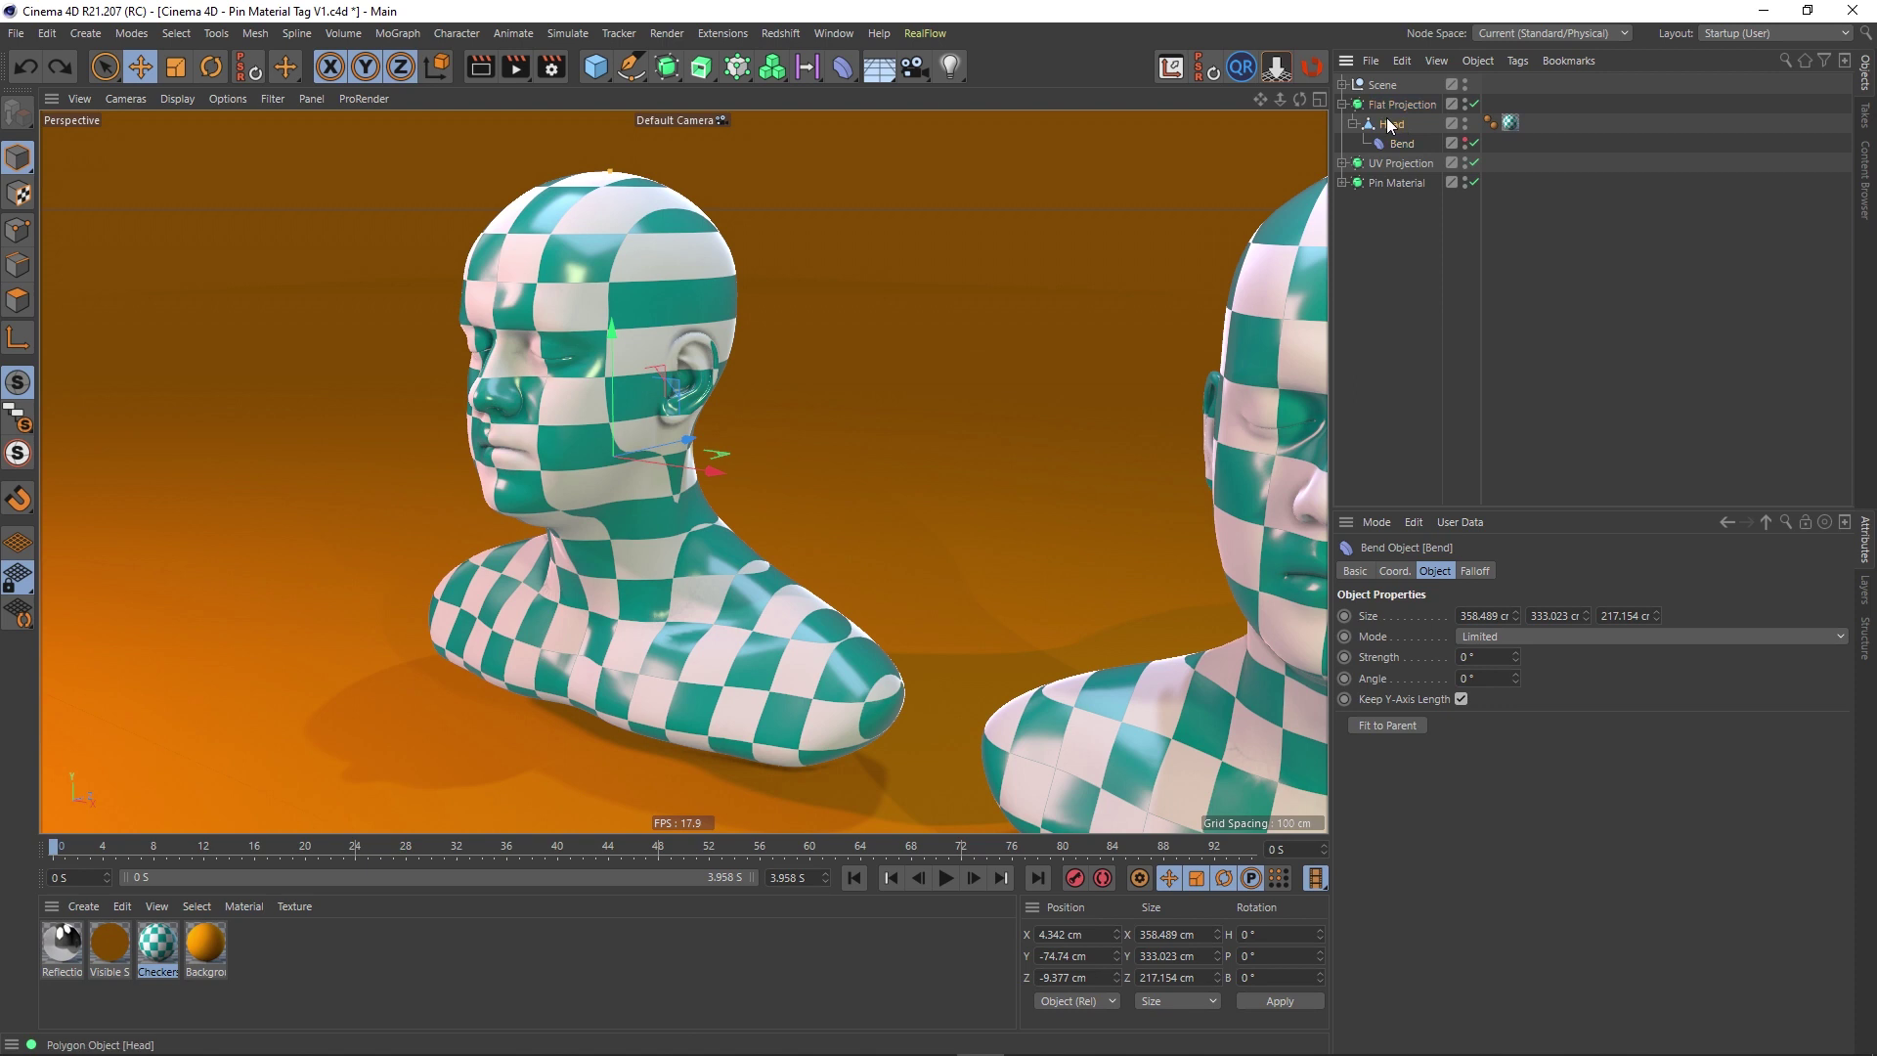
left_click(1542, 122)
left_click(1511, 124)
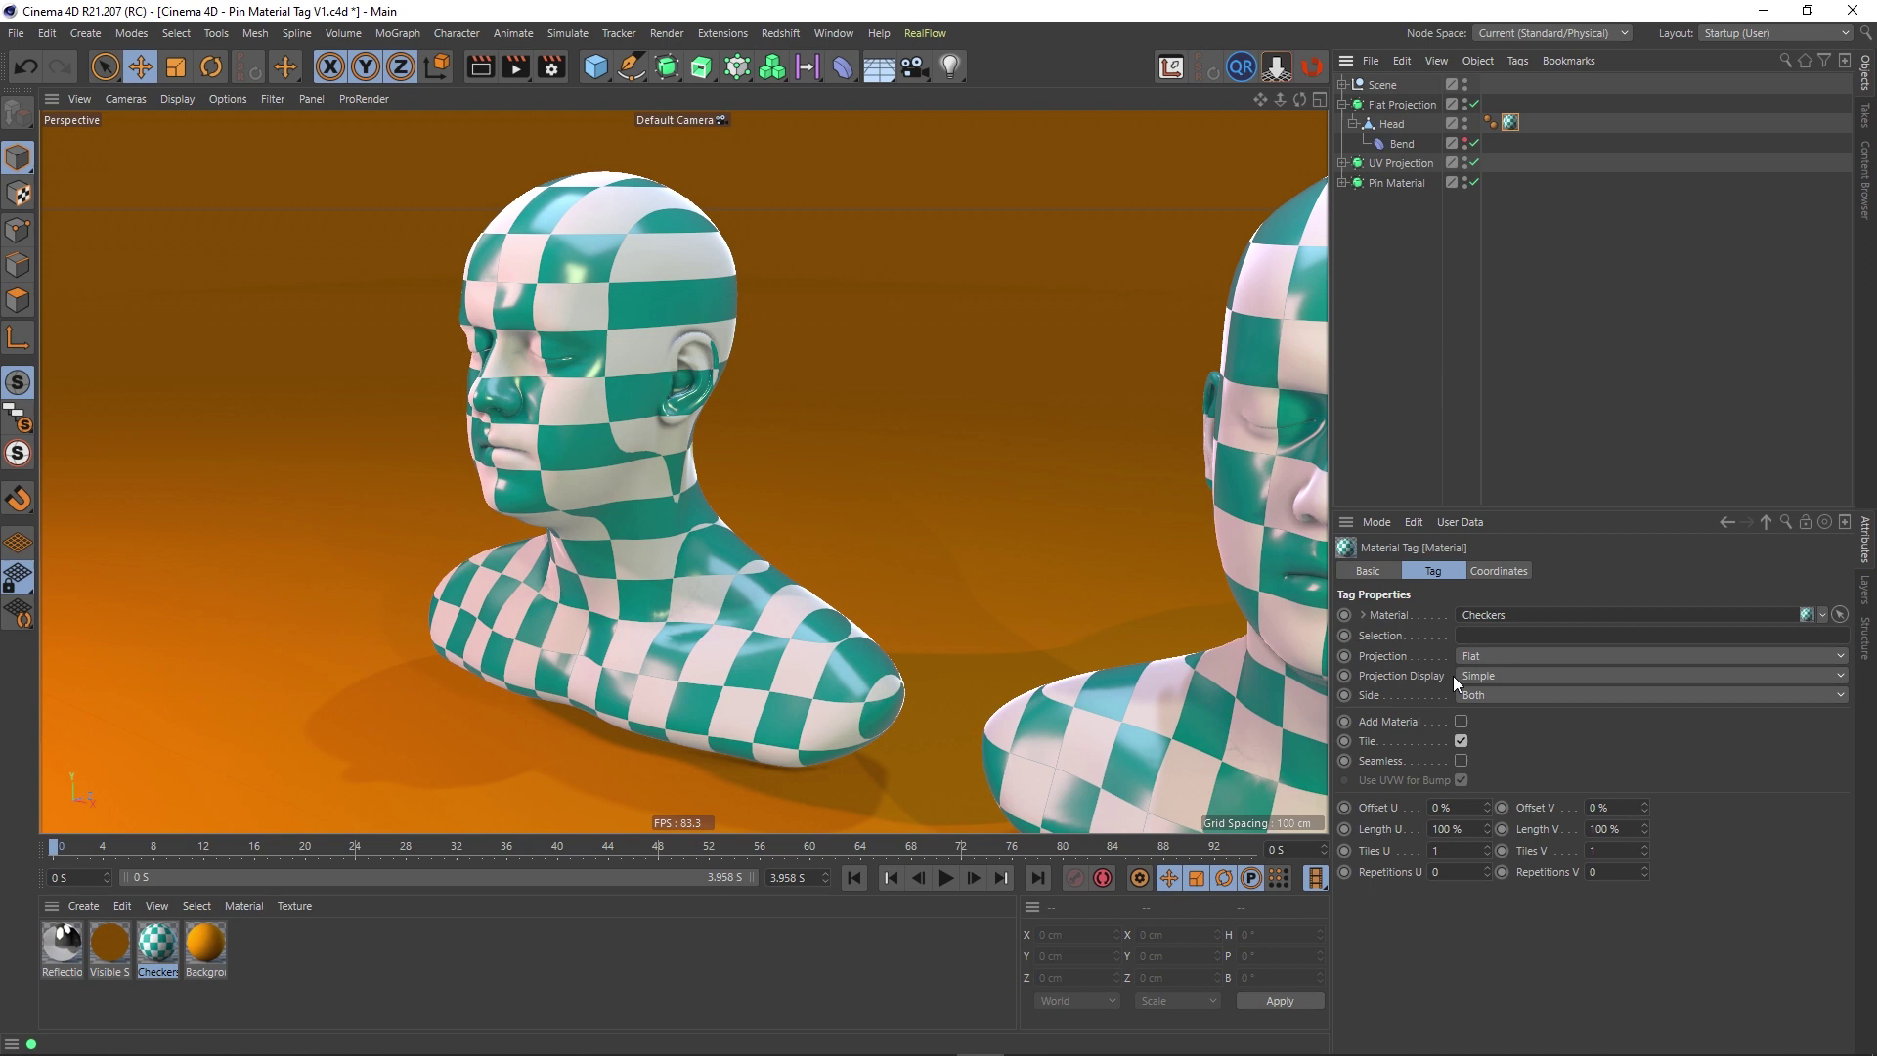
left_click(1394, 125)
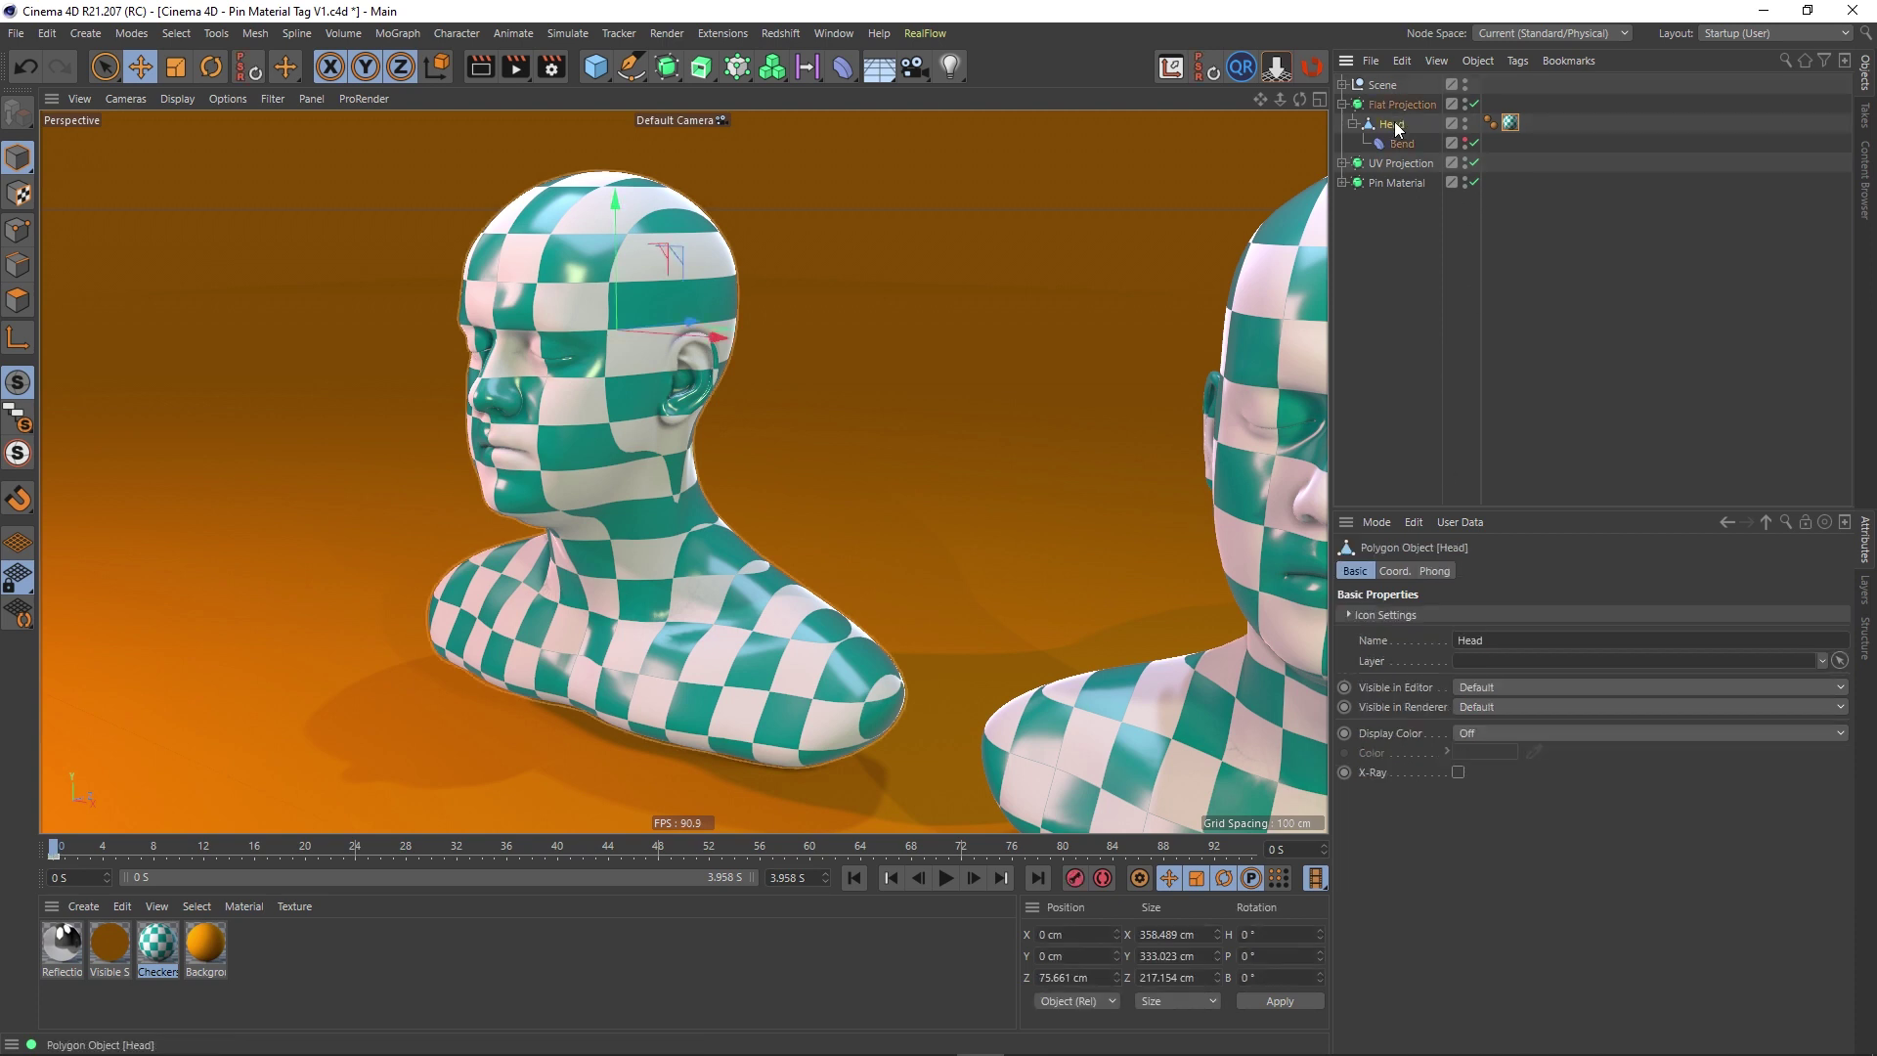
left_click(1407, 313)
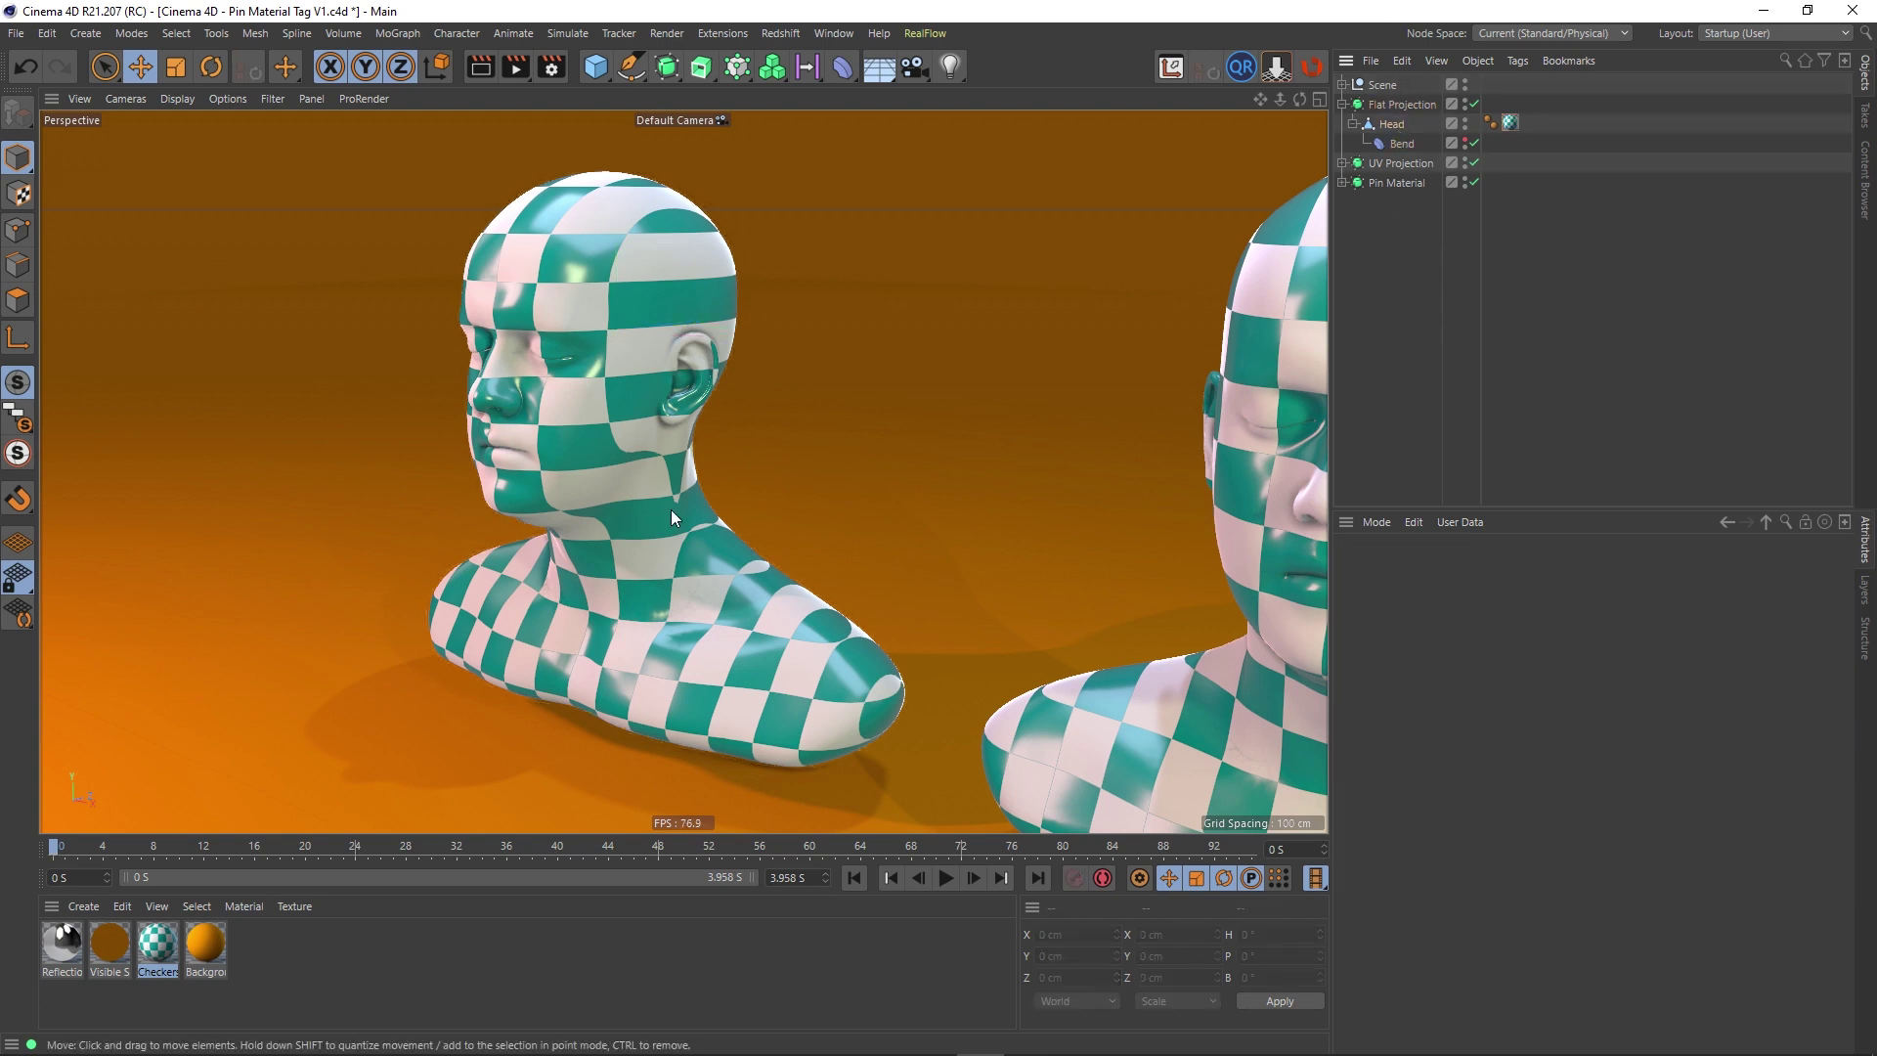
Step: Collapse the Flat Projection hierarchy and expand the UV Projection hierarchy down to its Bend deformer
left_click_drag(776, 502, 714, 456, "alt")
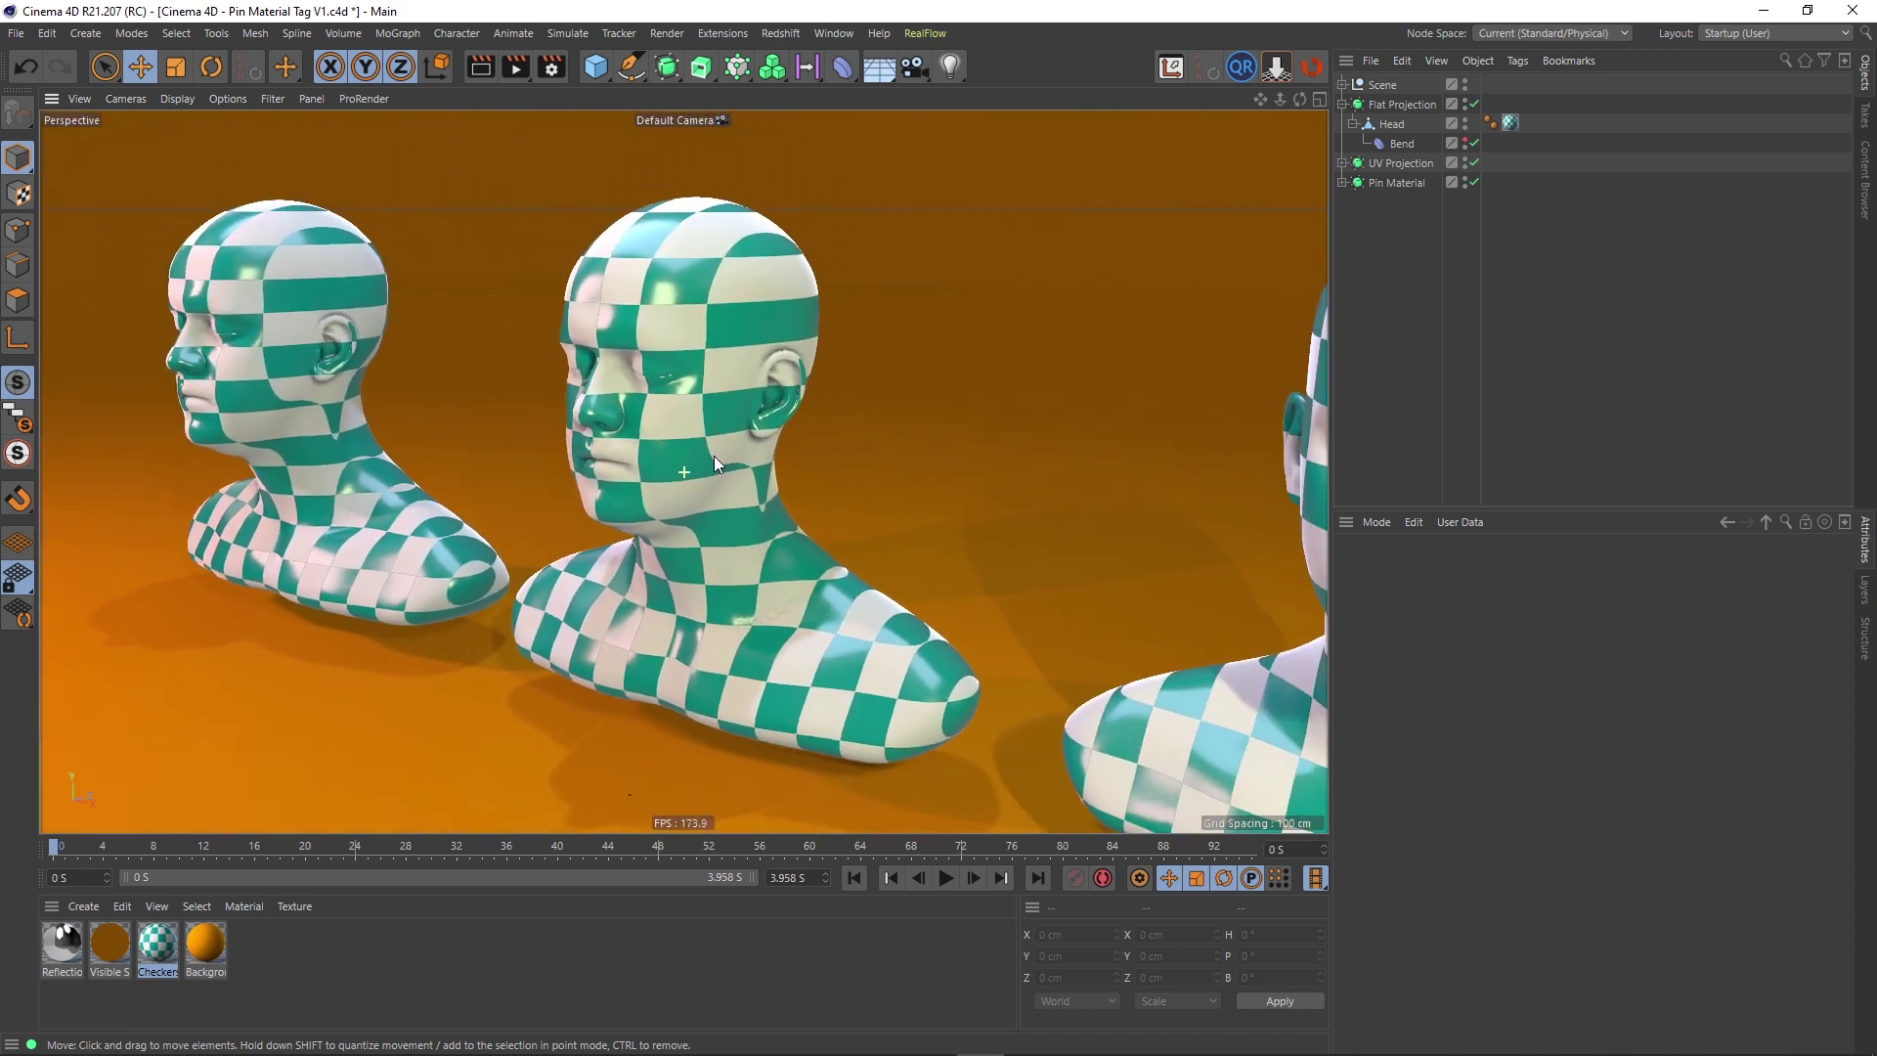
left_click(1342, 105)
left_click(1342, 124)
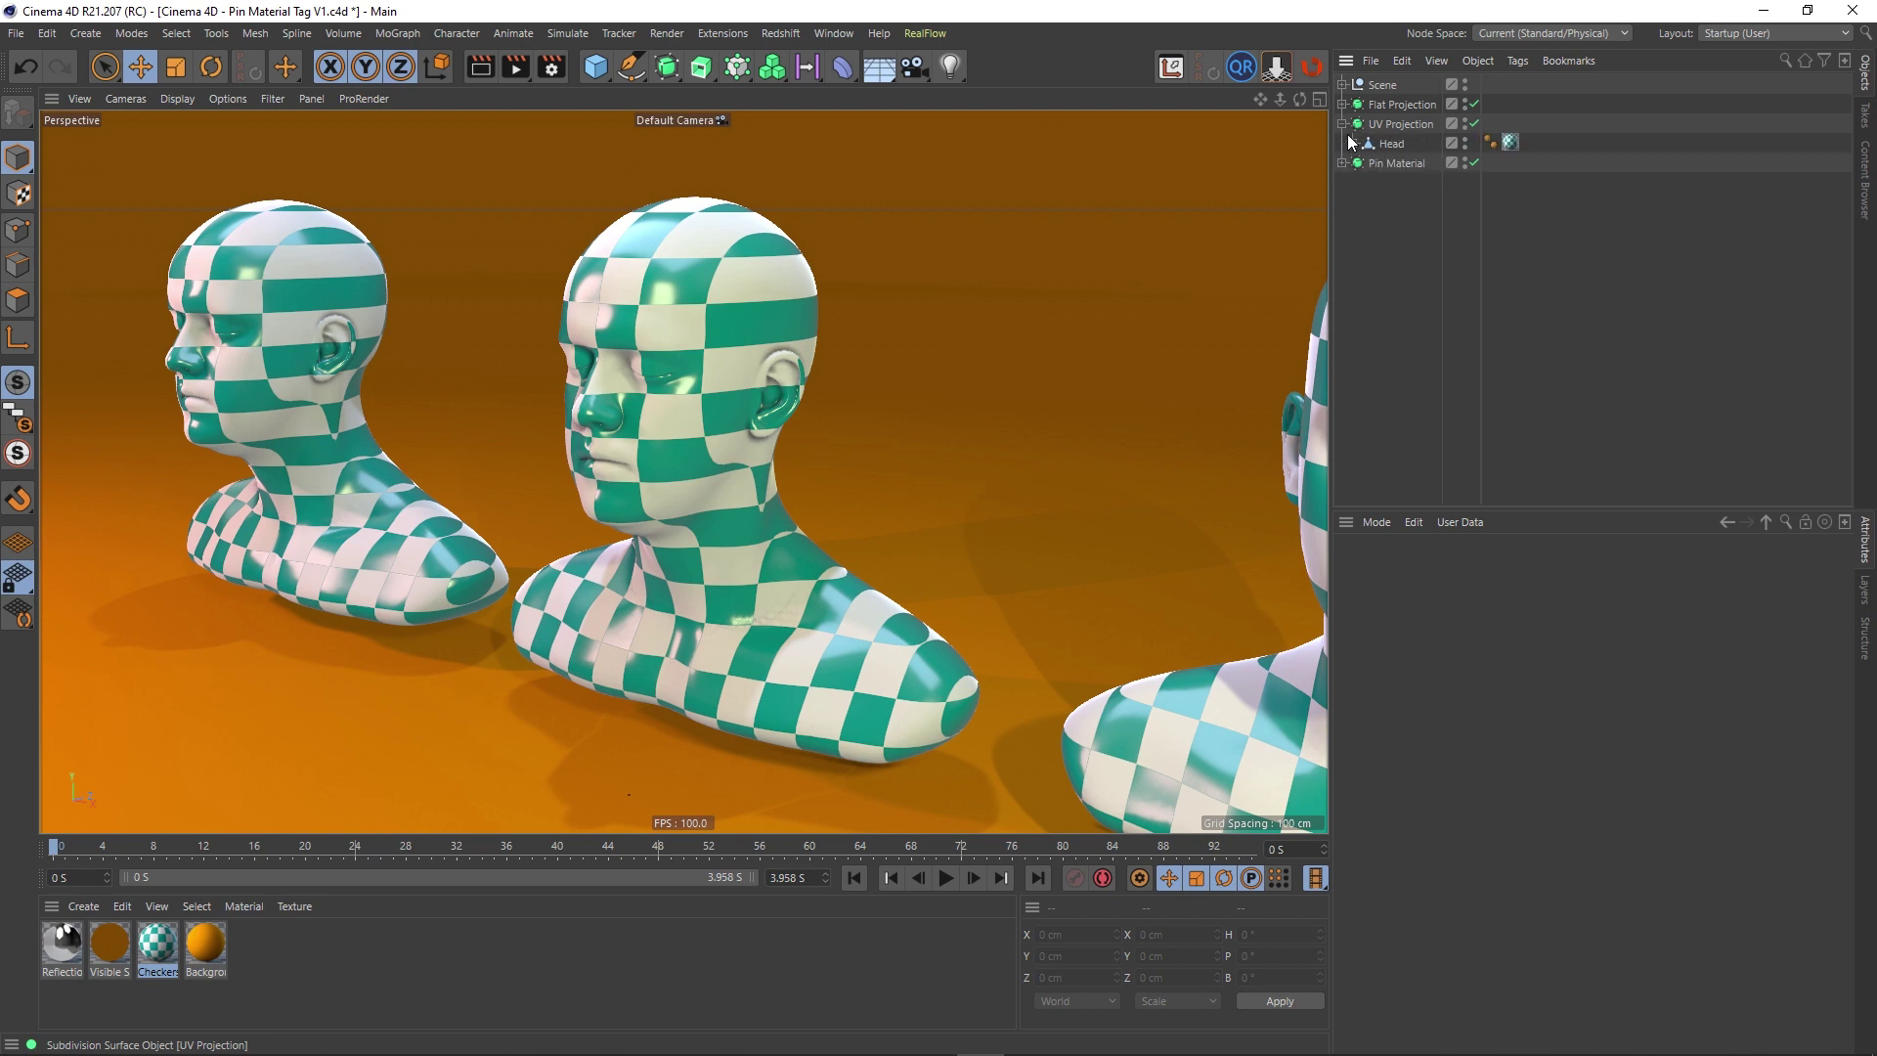
left_click(1351, 143)
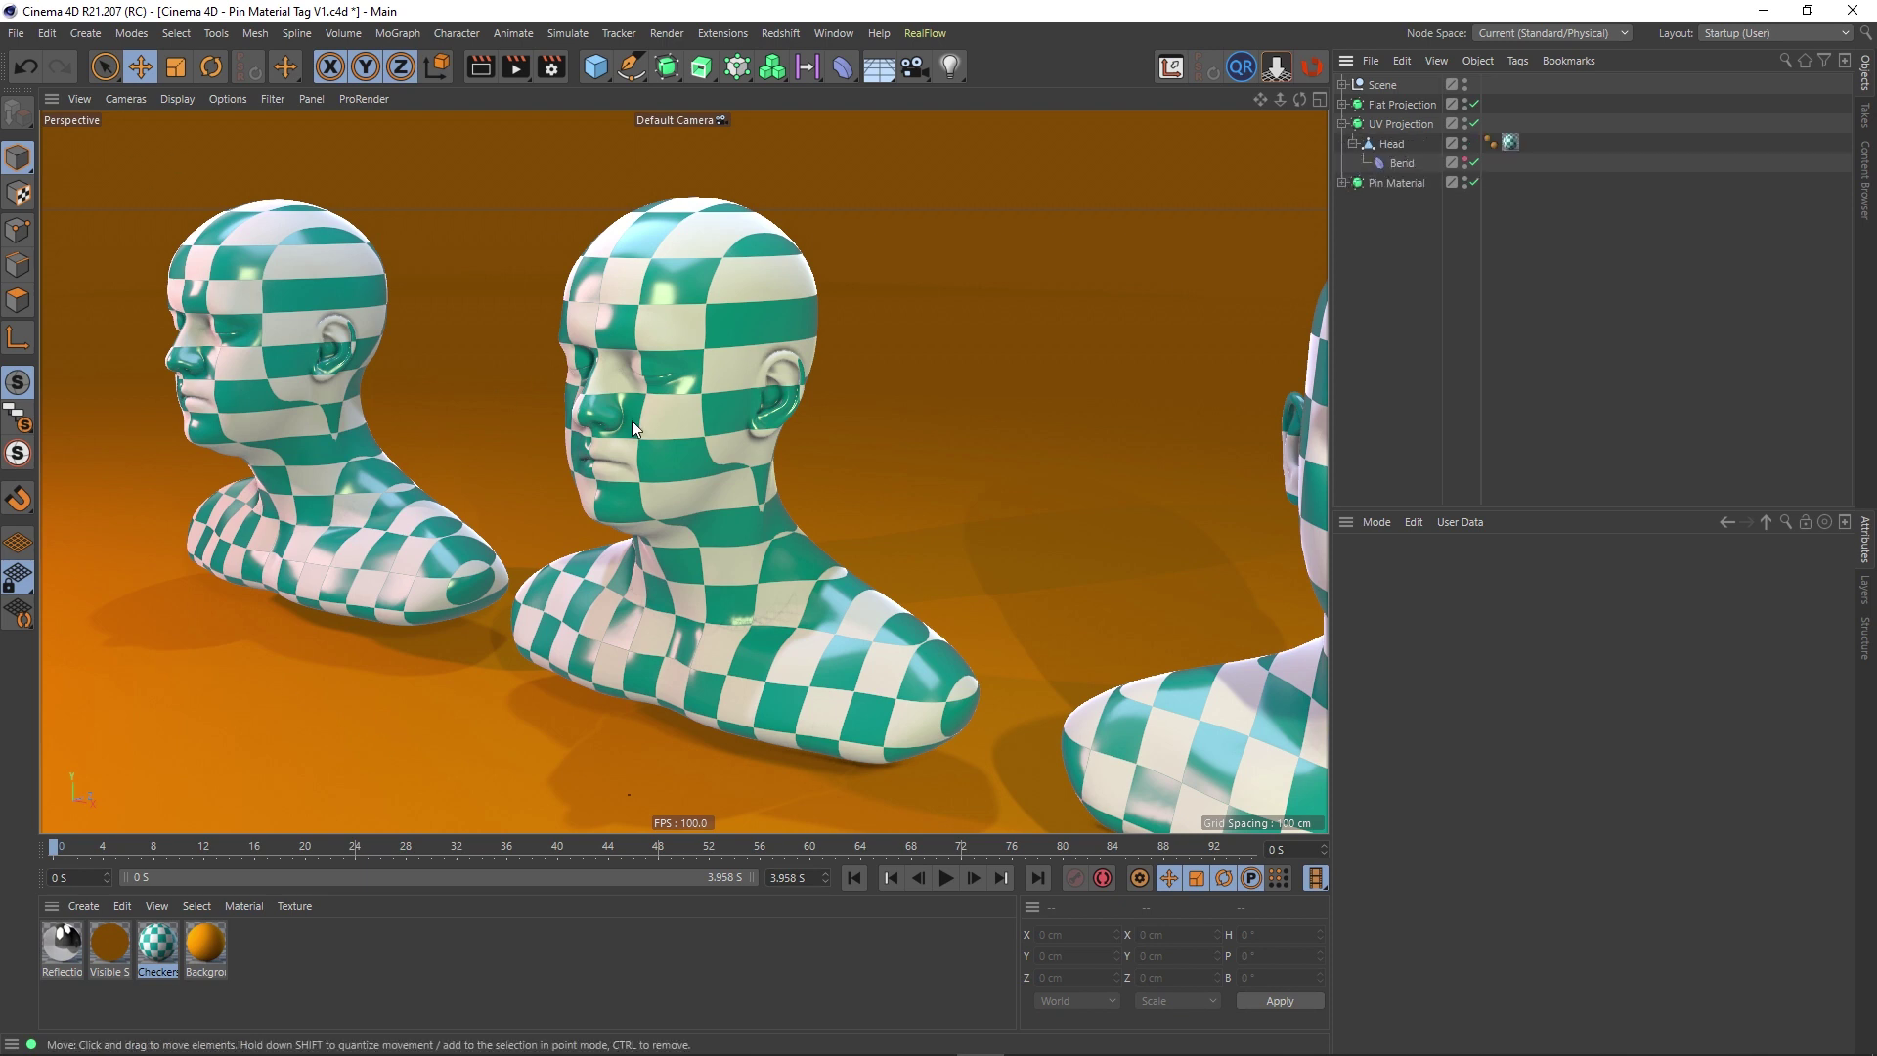
Step: Review the UV Projection head's Checkers material tag, and turn off the UV Projection subdivision surface
scroll(653, 414, "up", 4)
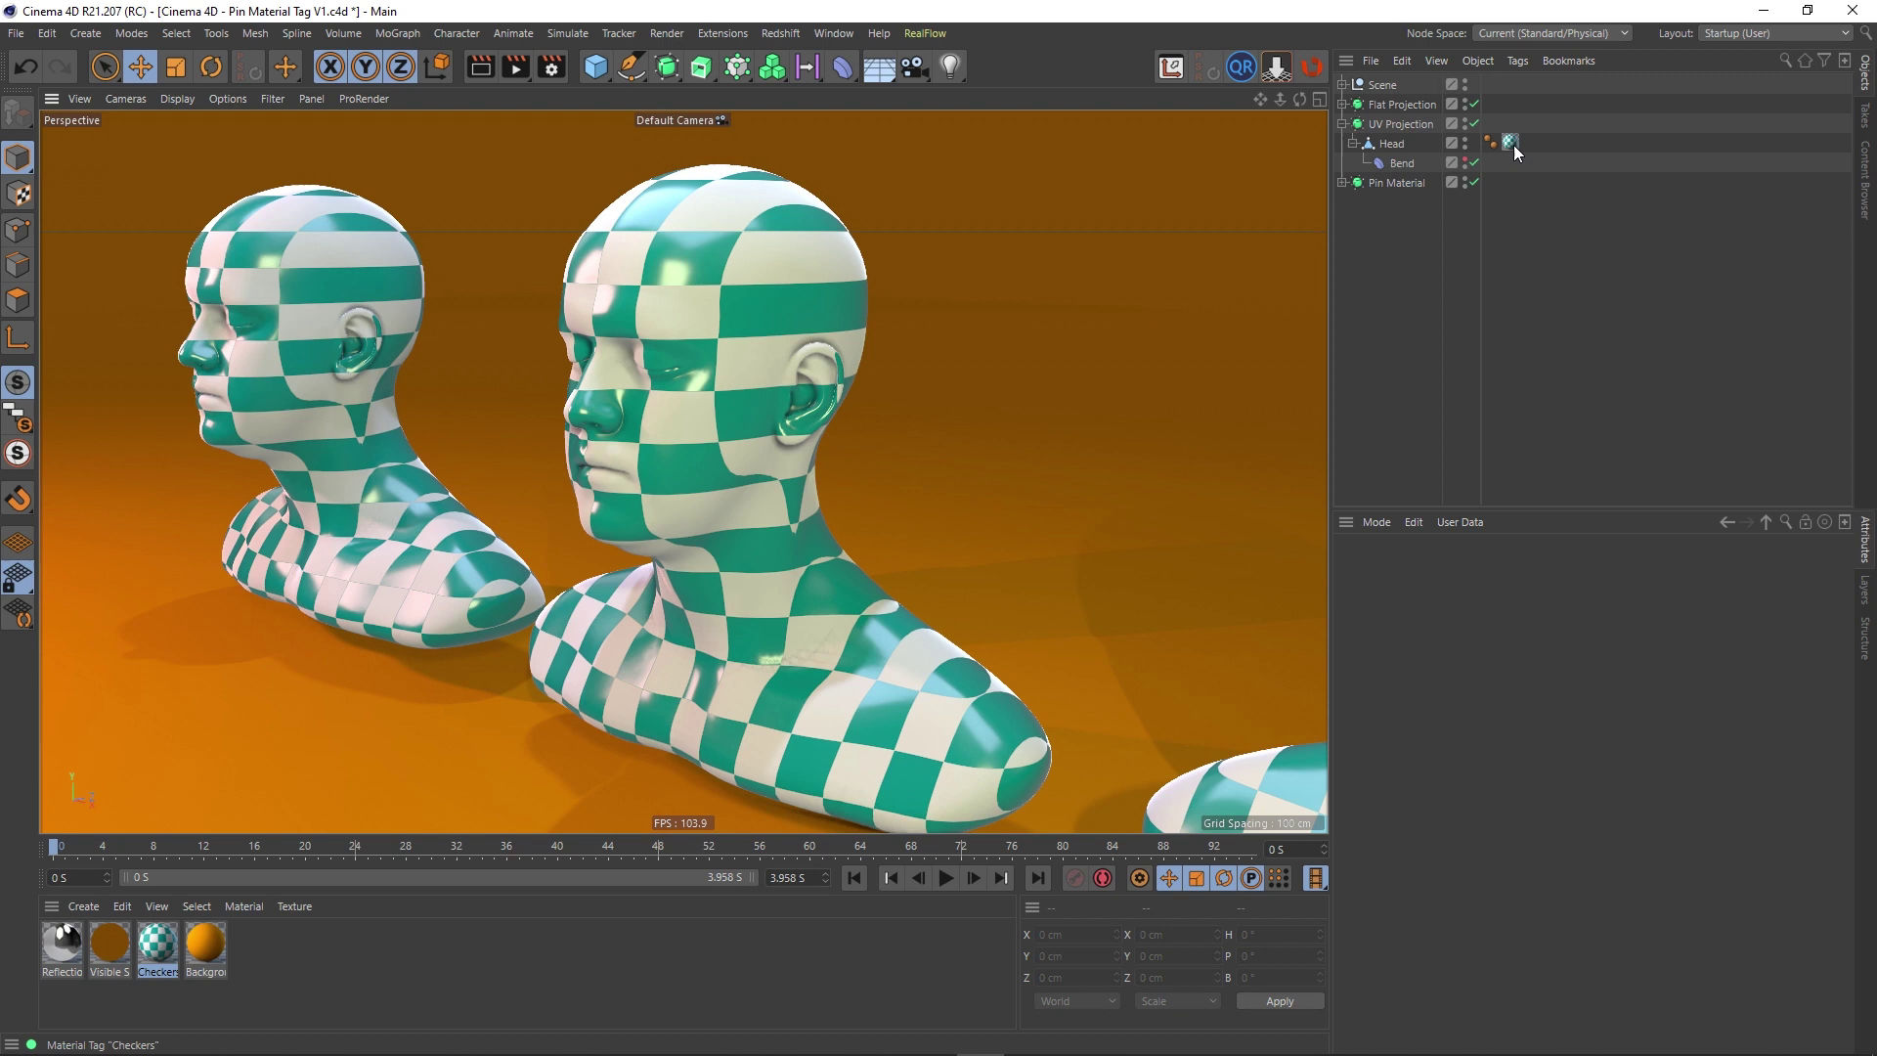
left_click(1511, 142)
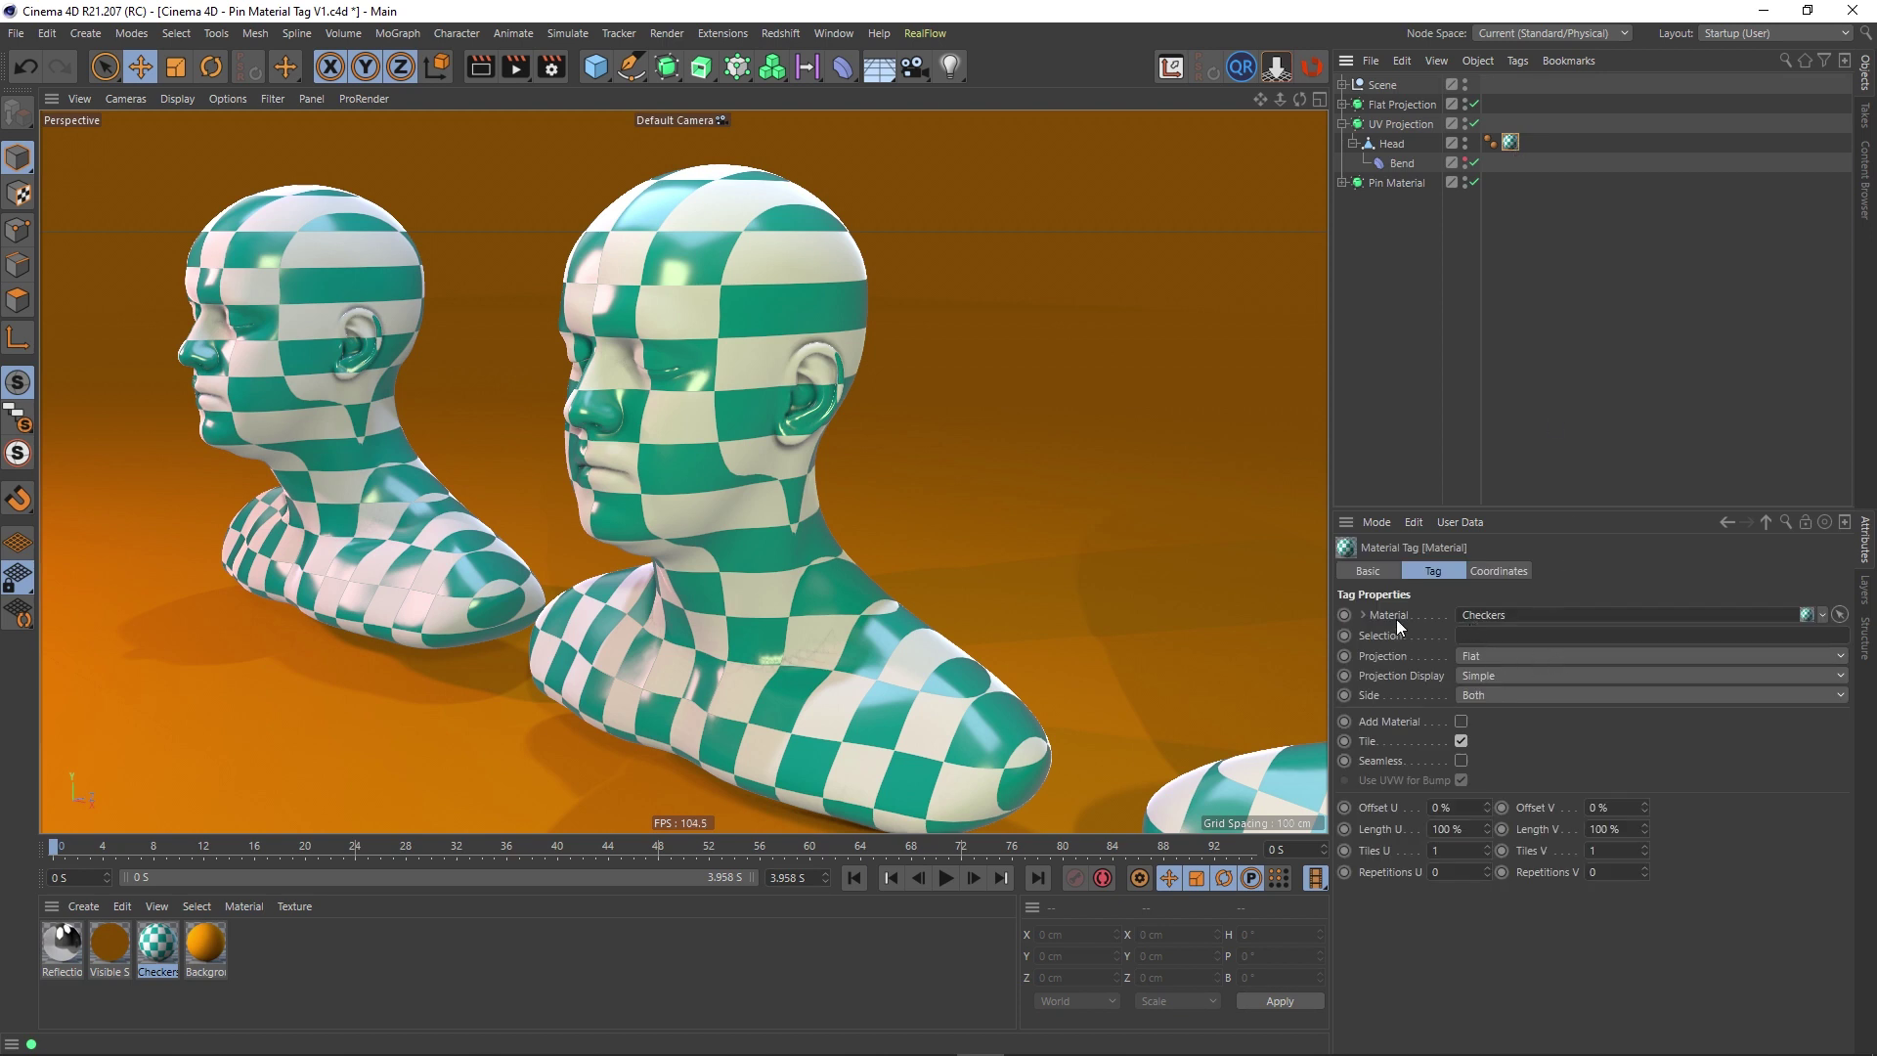
scroll(695, 508, "up", 5)
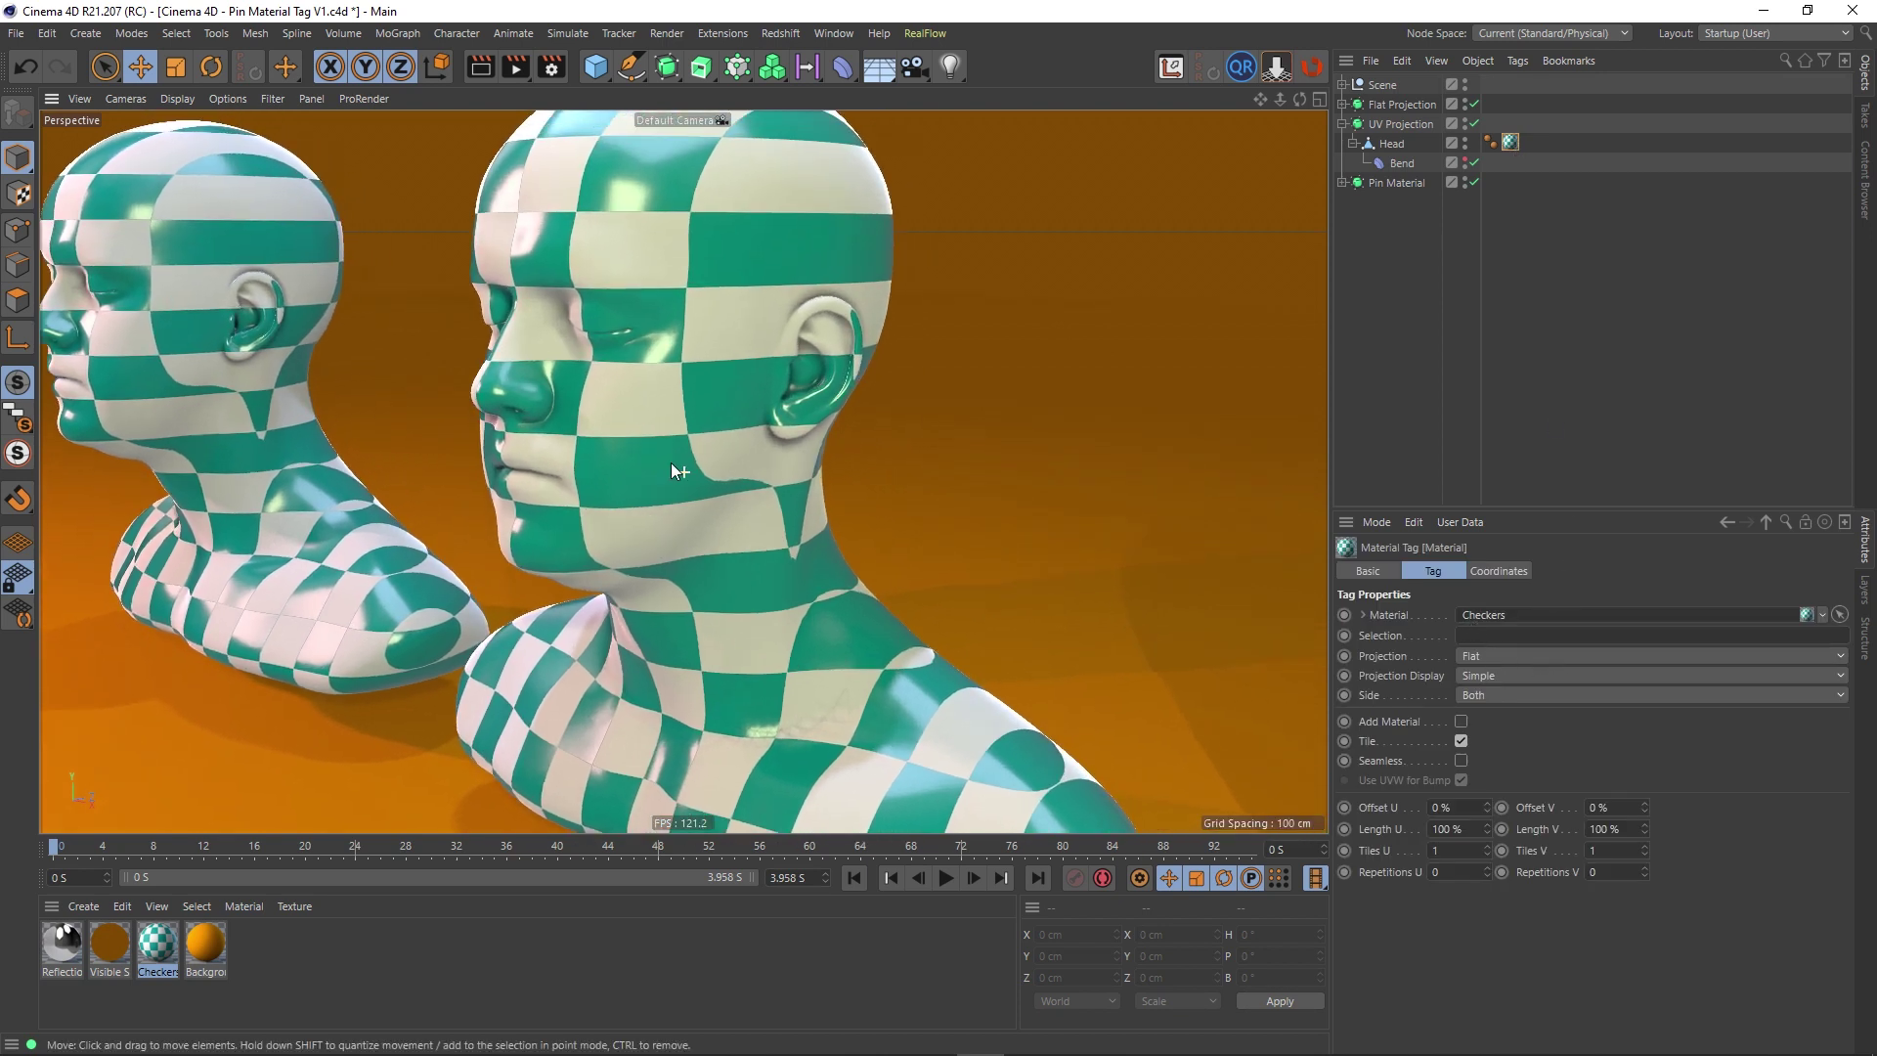
left_click(1472, 124)
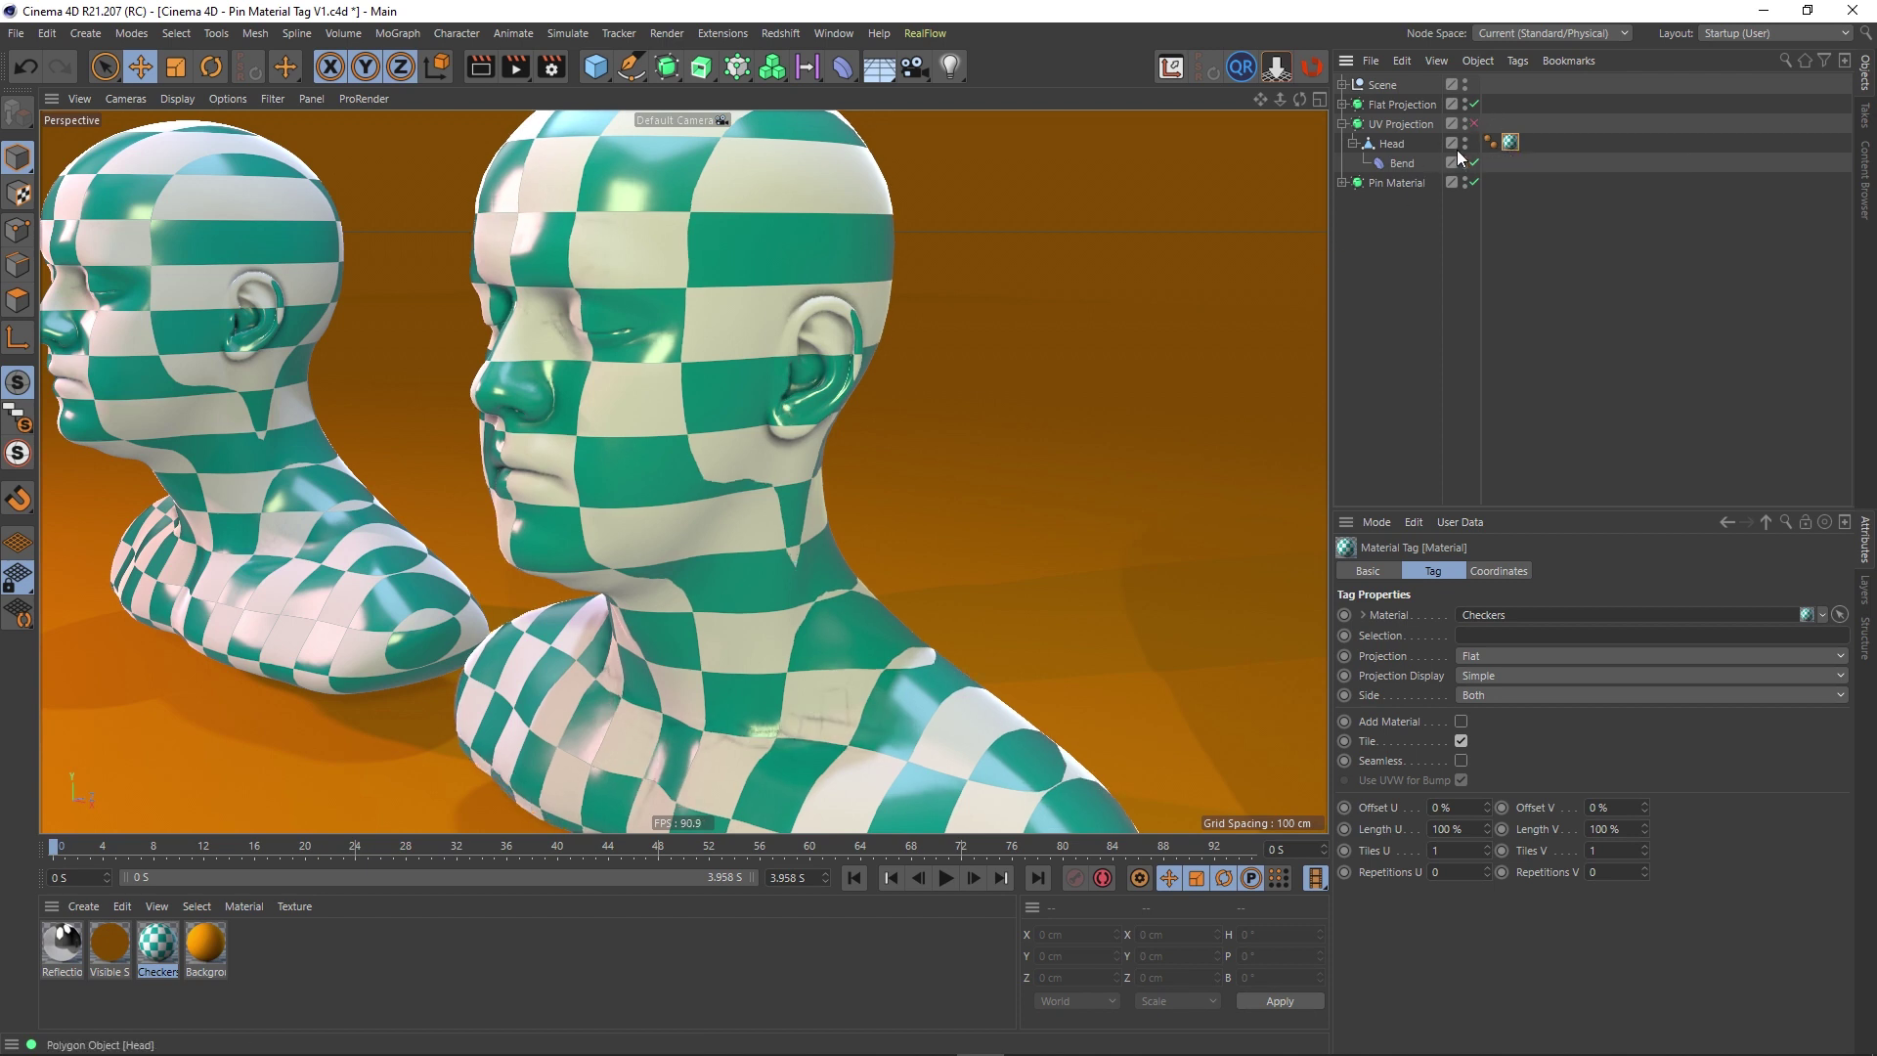
left_click(1416, 294)
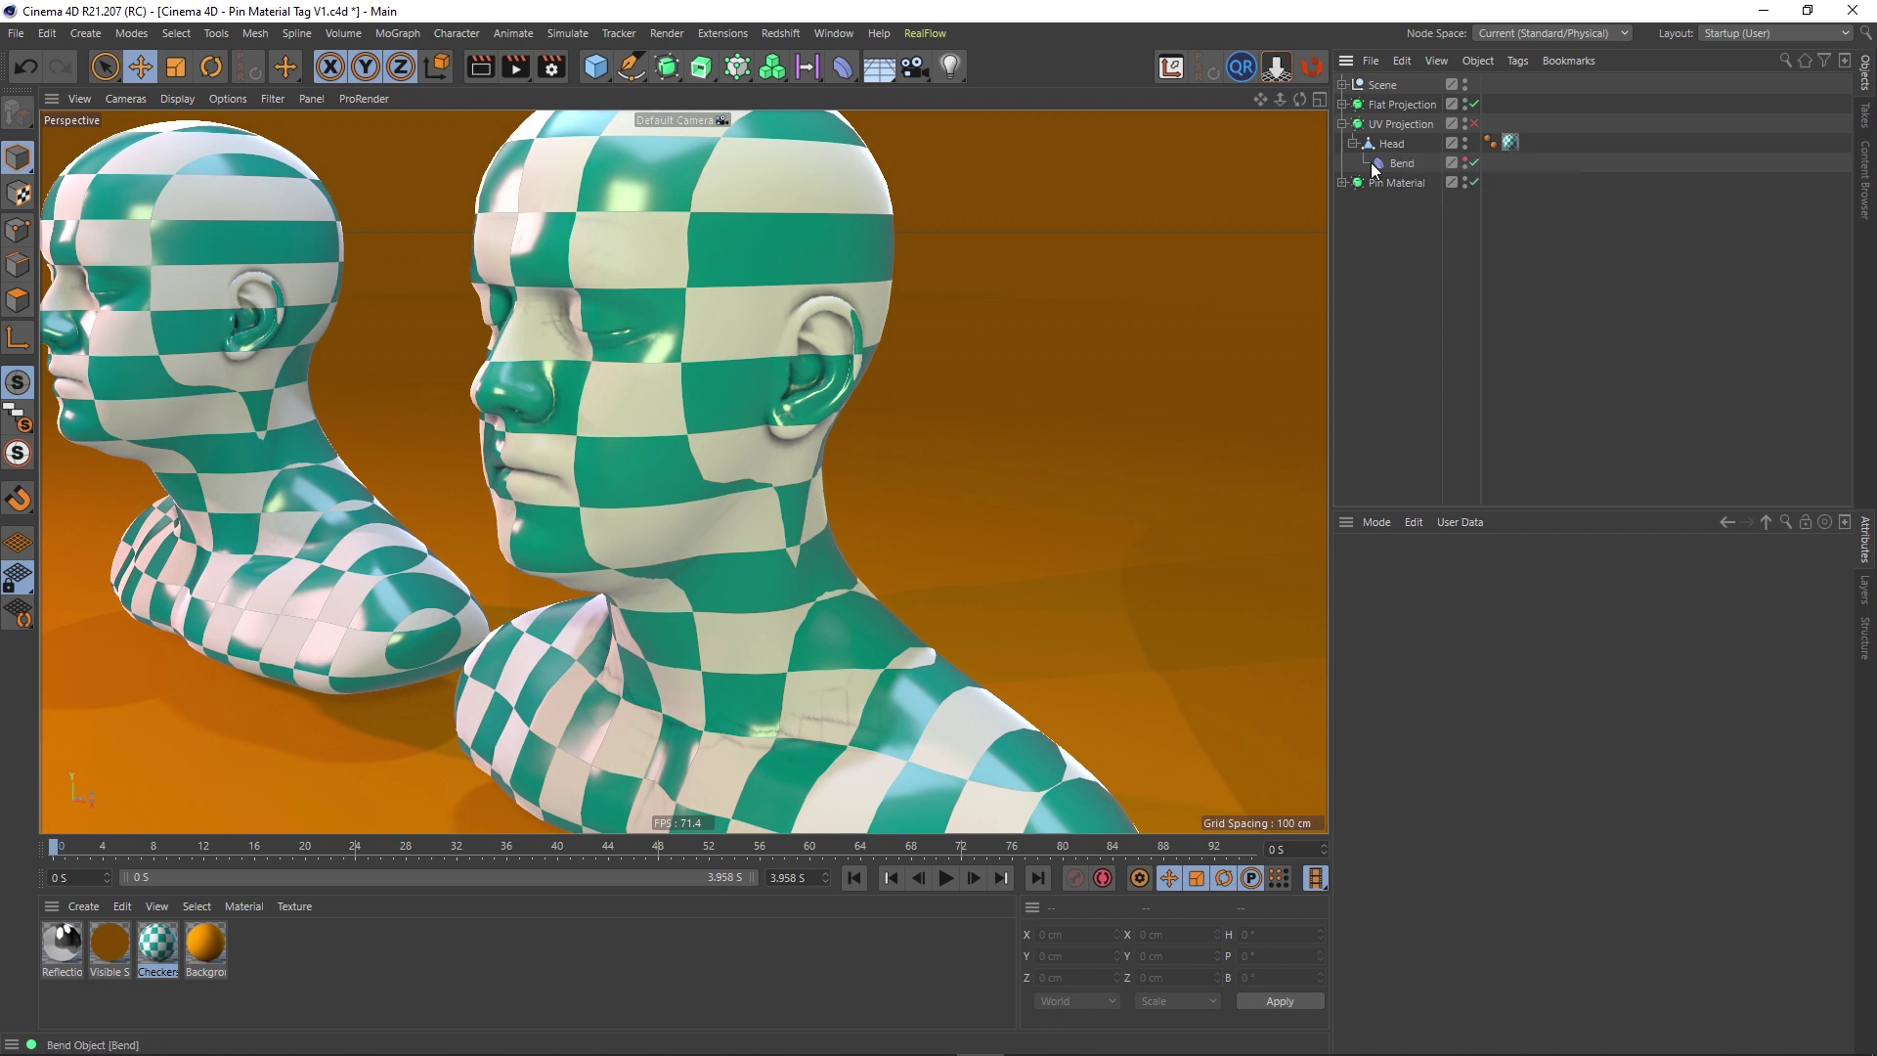
Step: Generate UVW coordinates from the UV Projection head's Checkers material tag without including sub-objects, and review the head's UVW and material tags
left_click(1514, 143)
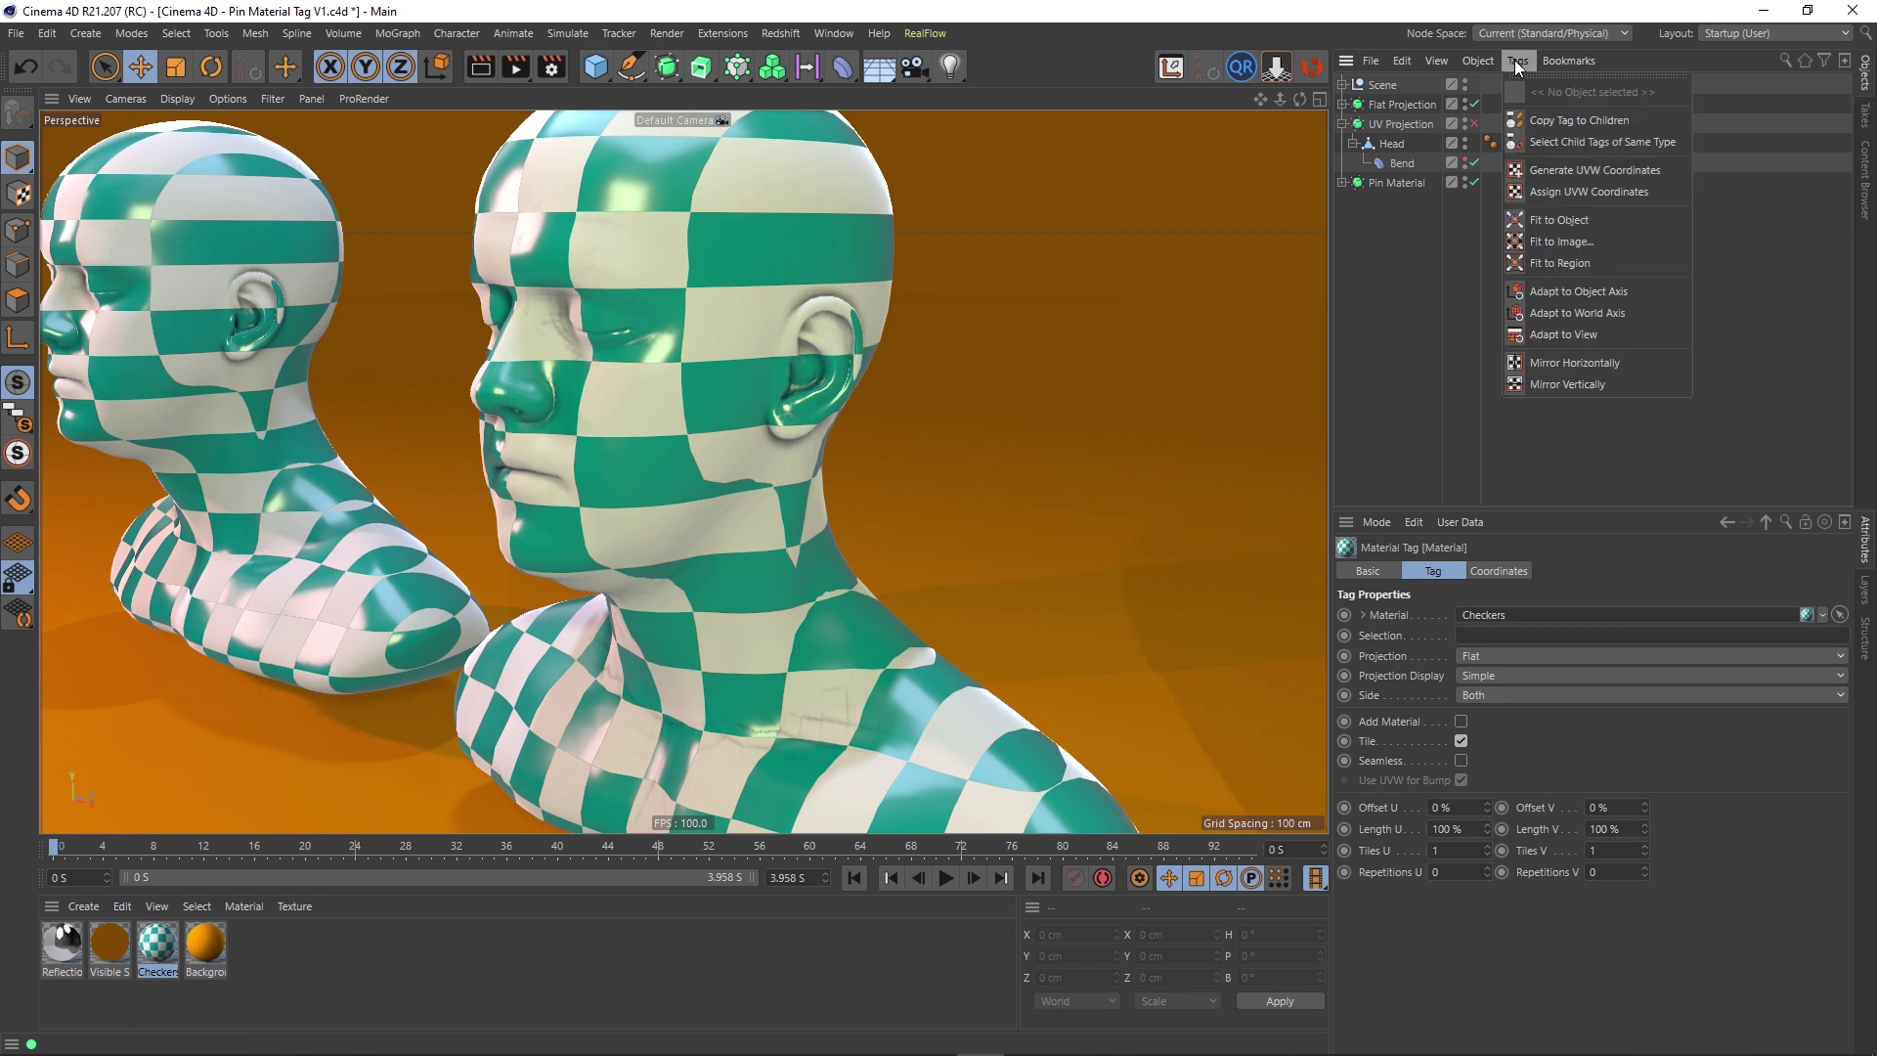
left_click(1601, 172)
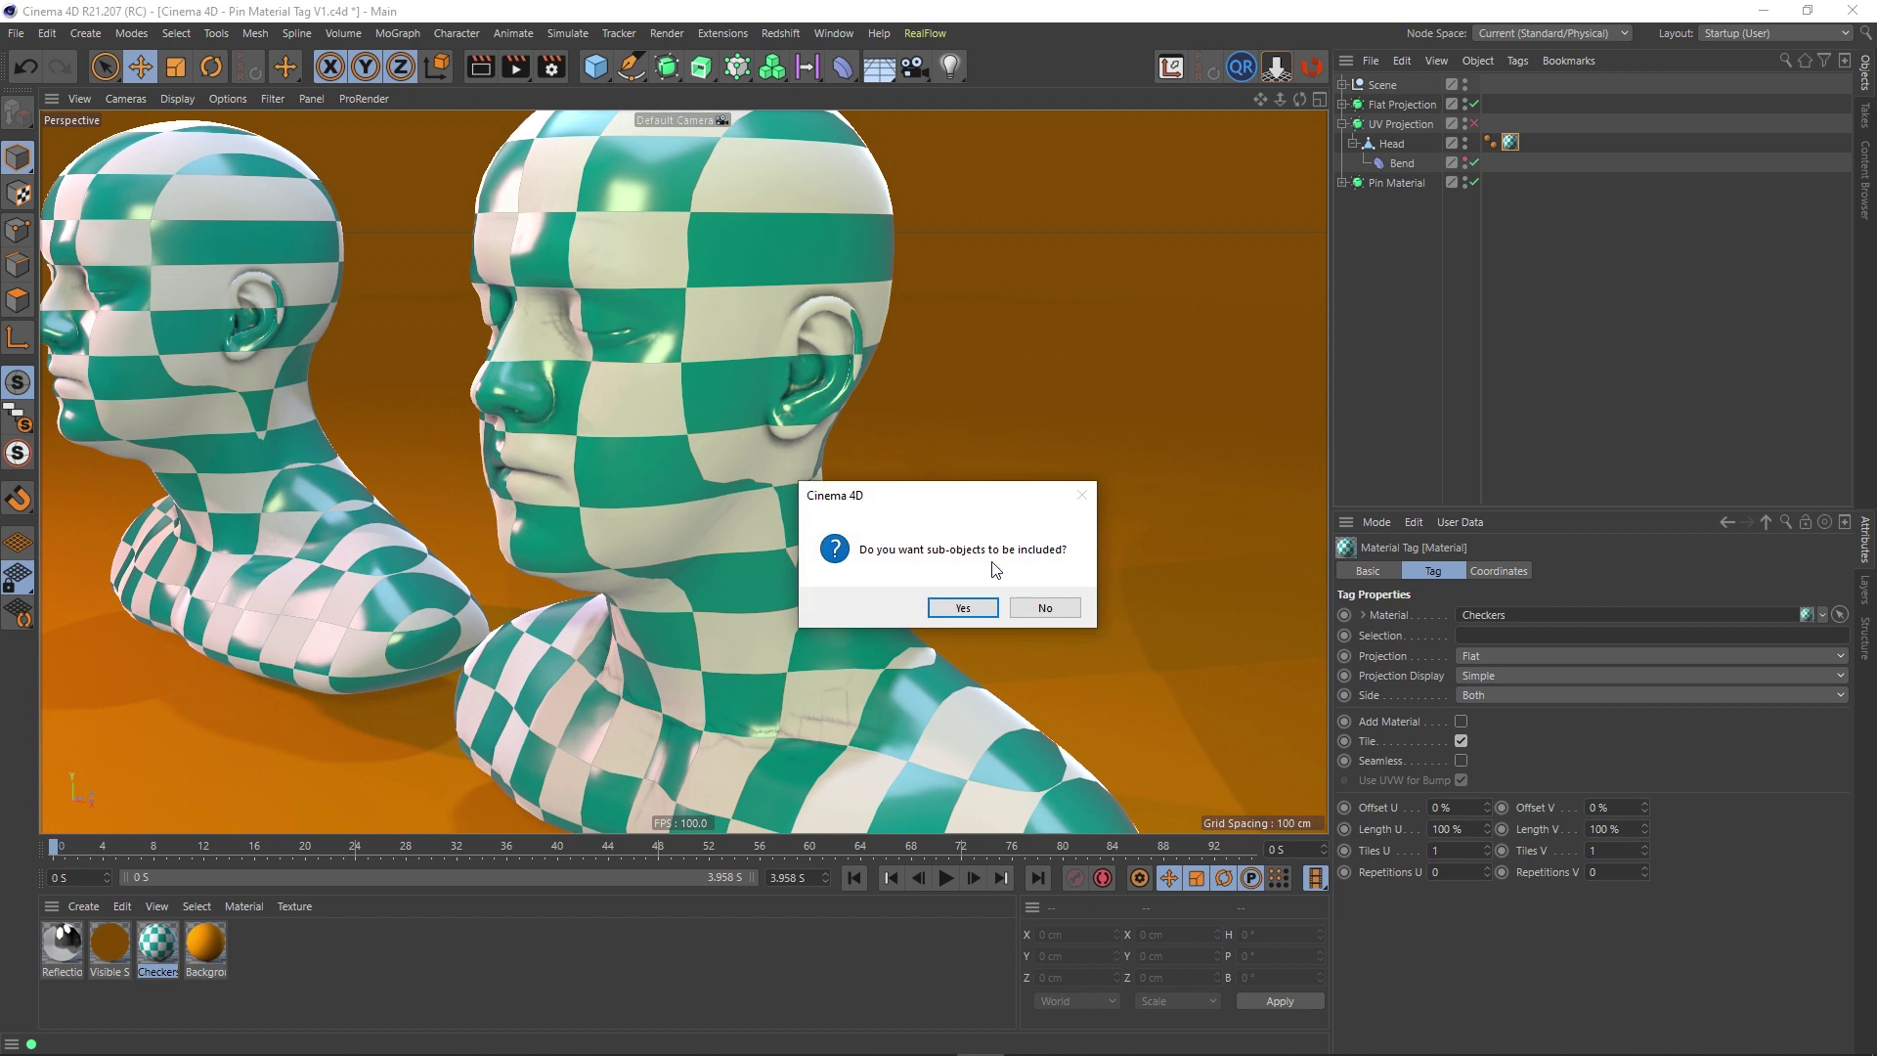
left_click(1045, 608)
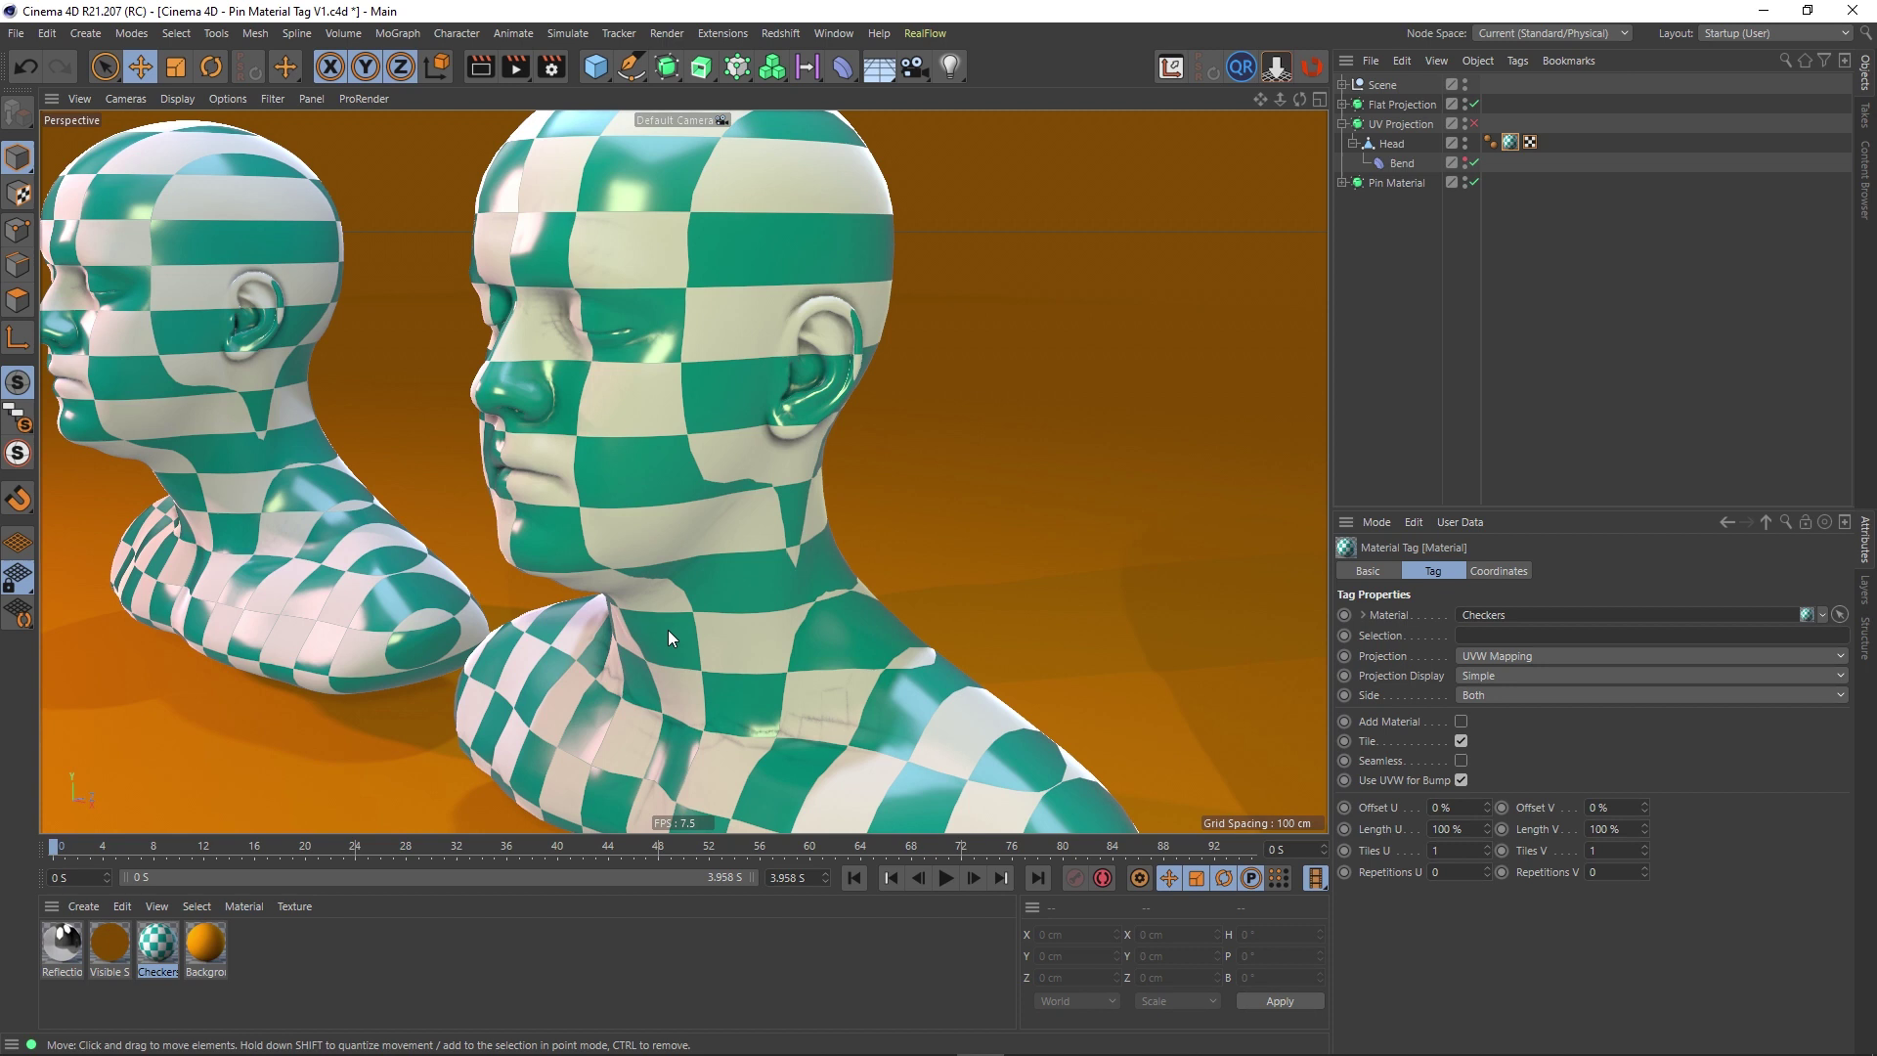
left_click(1530, 144)
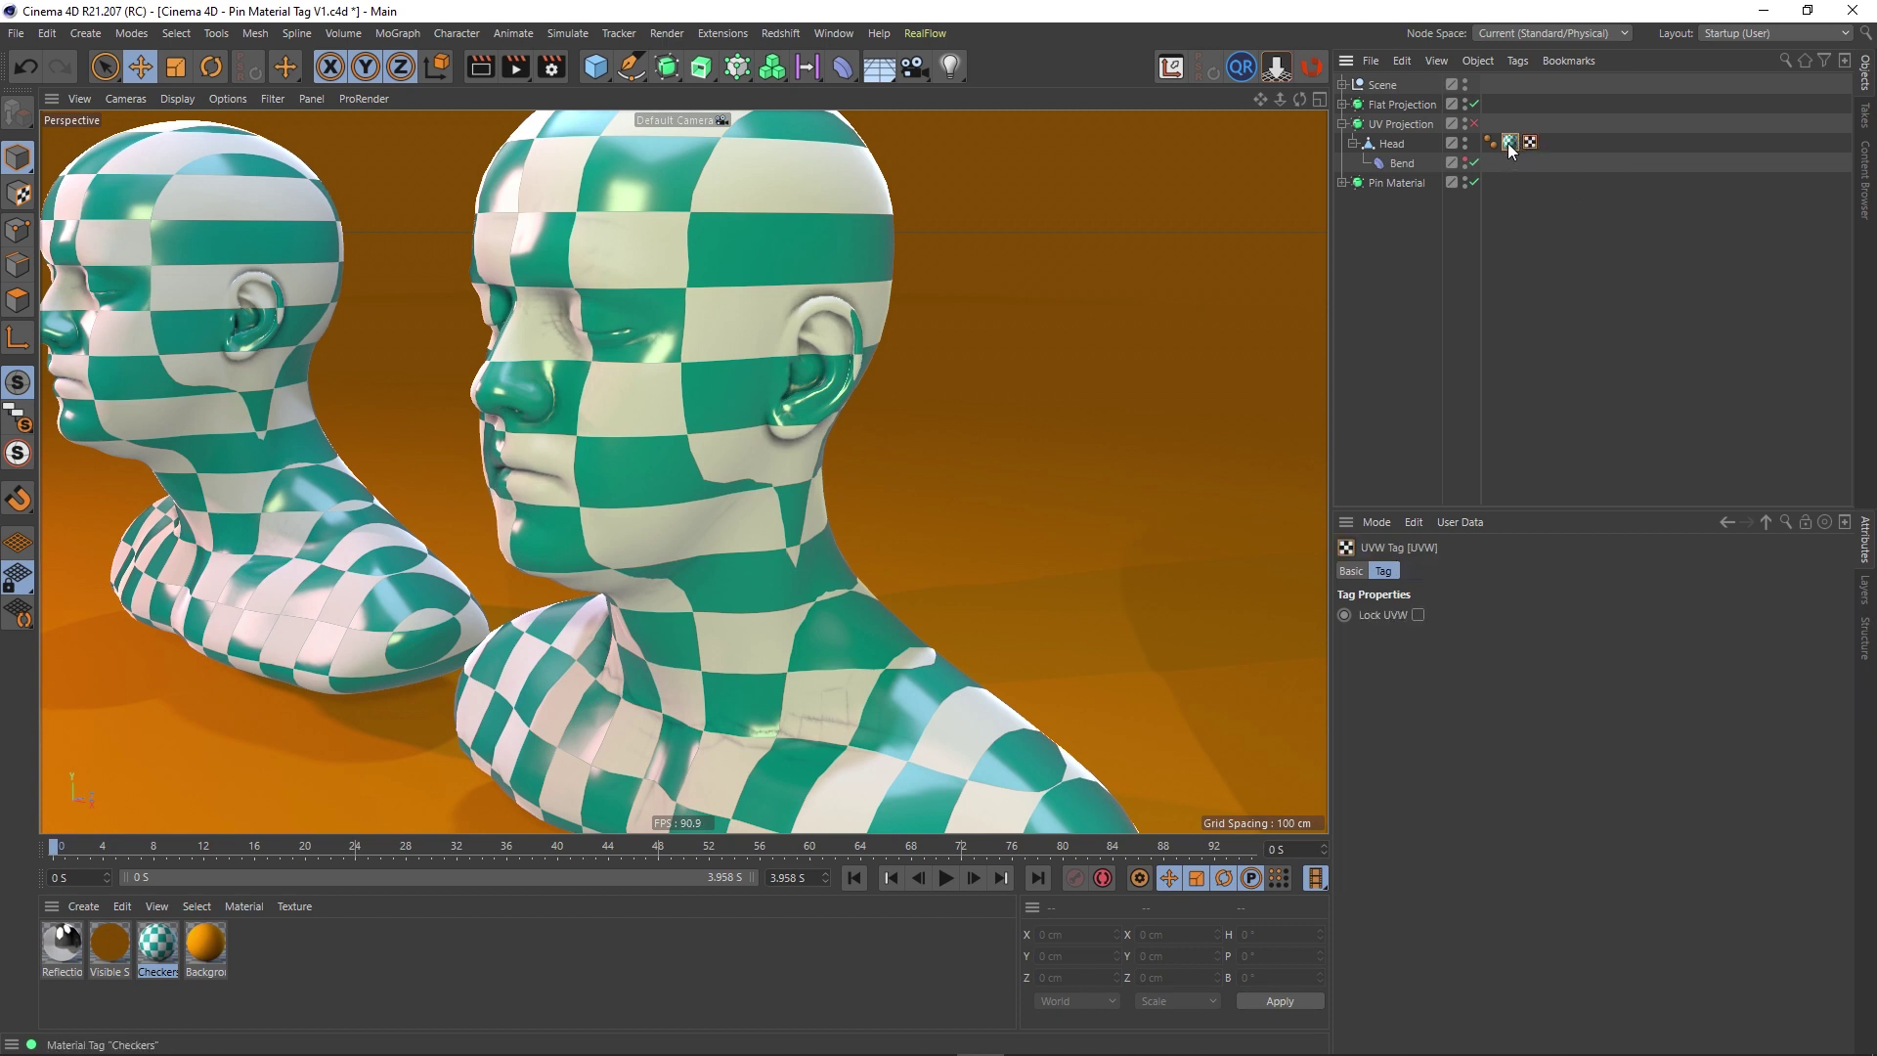
left_click(1510, 144)
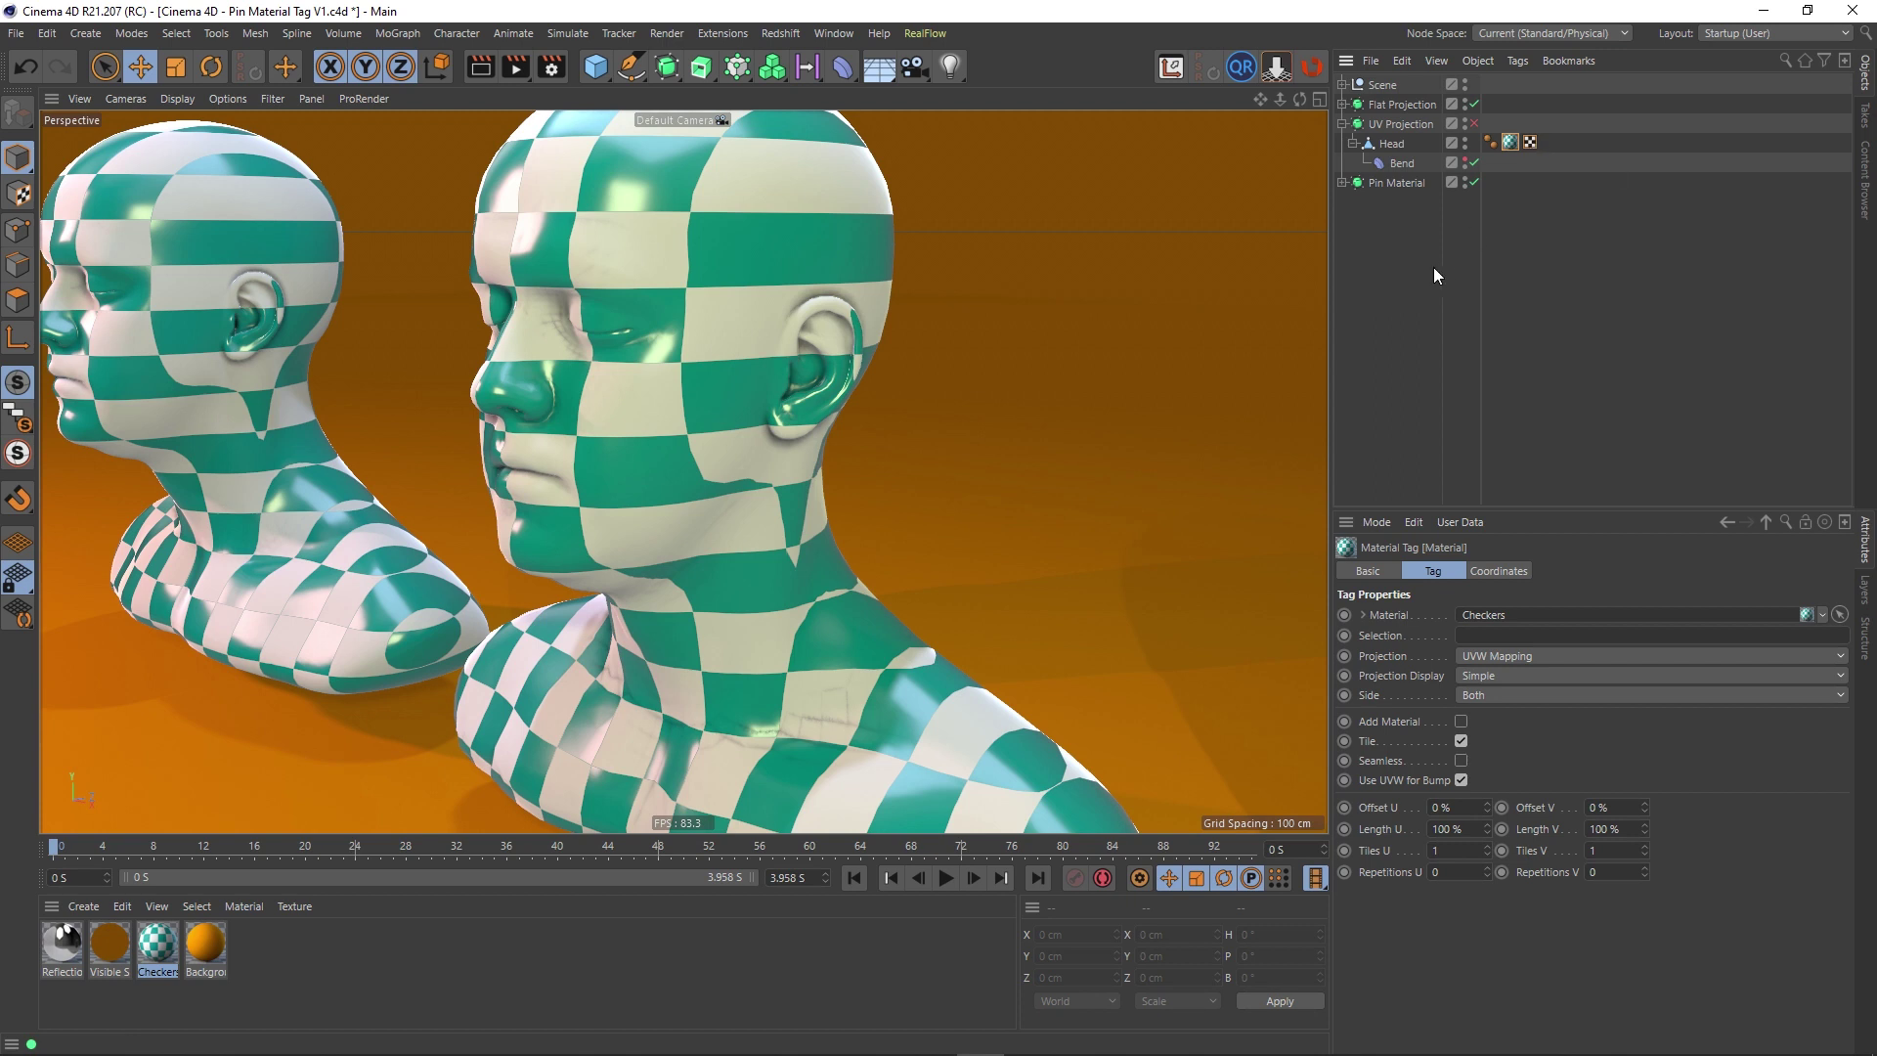
Step: Try a Bend strength of 33° on the UV Projection head and undo it
left_click(1401, 164)
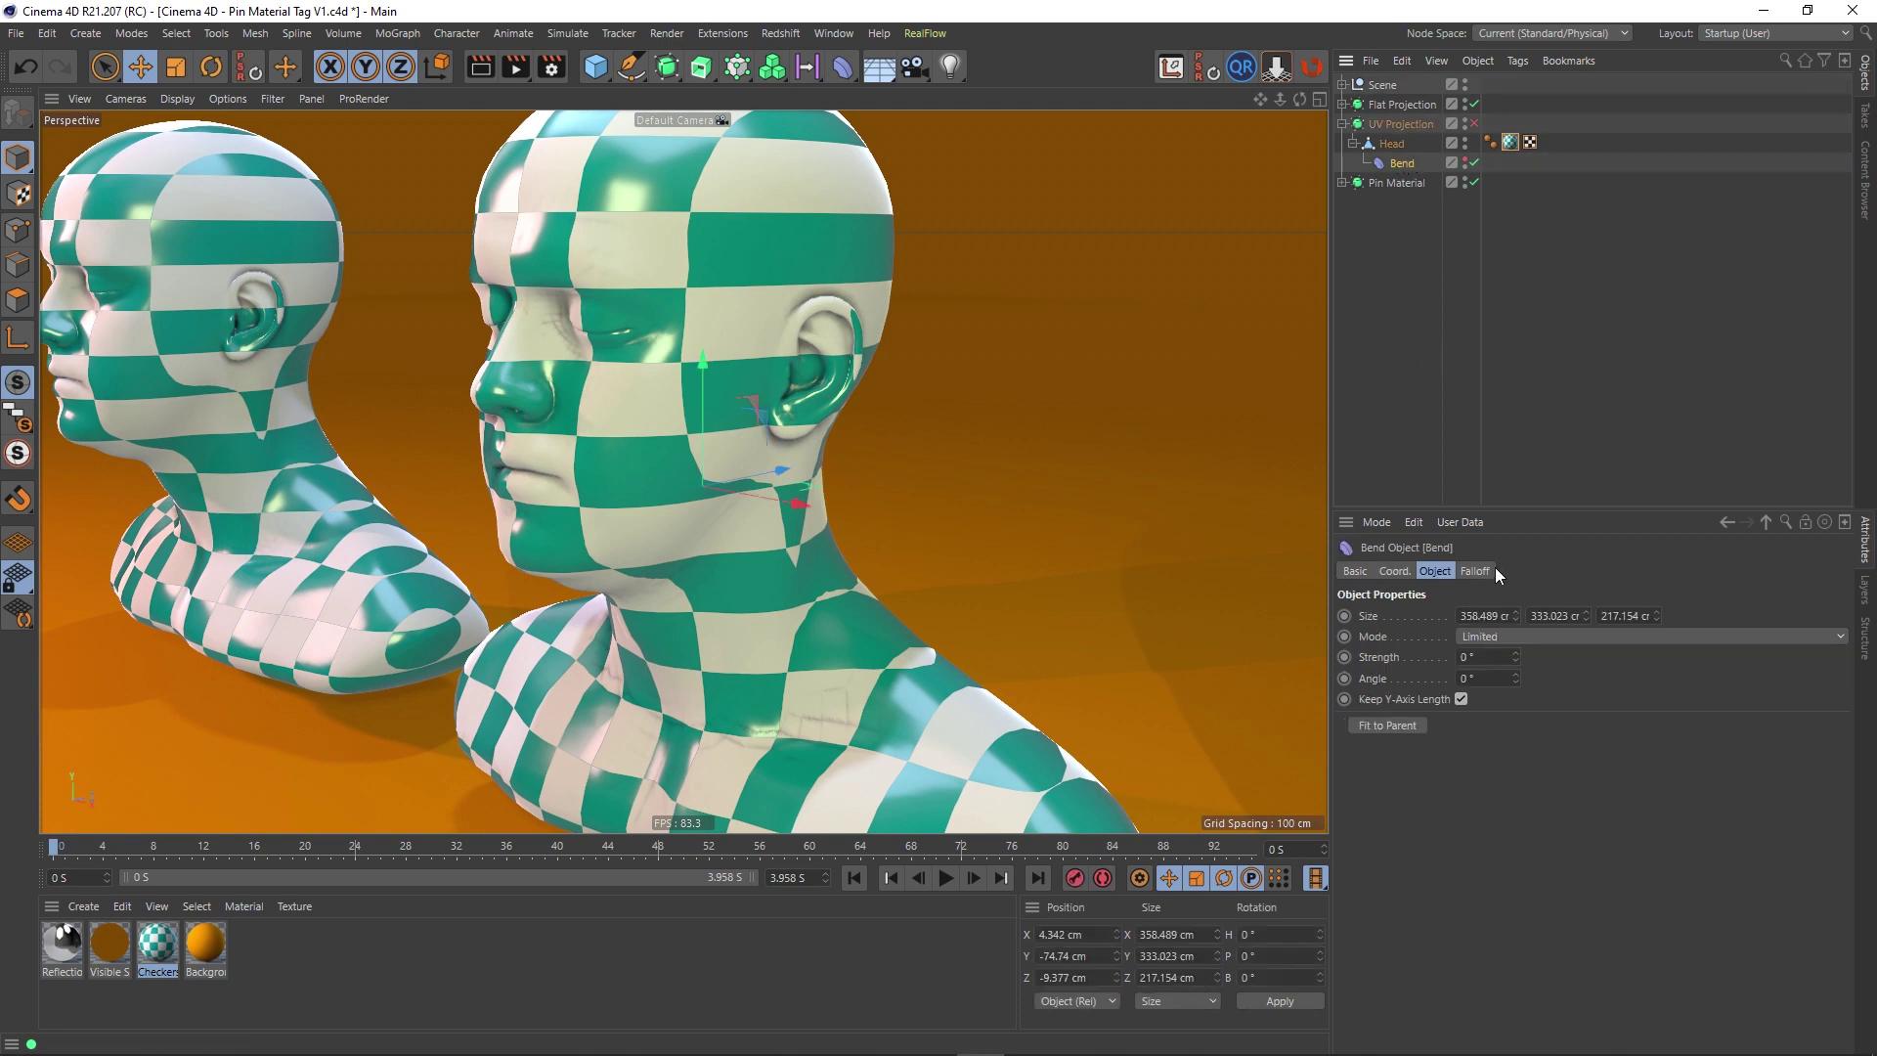
left_click_drag(1516, 655, 1516, 655)
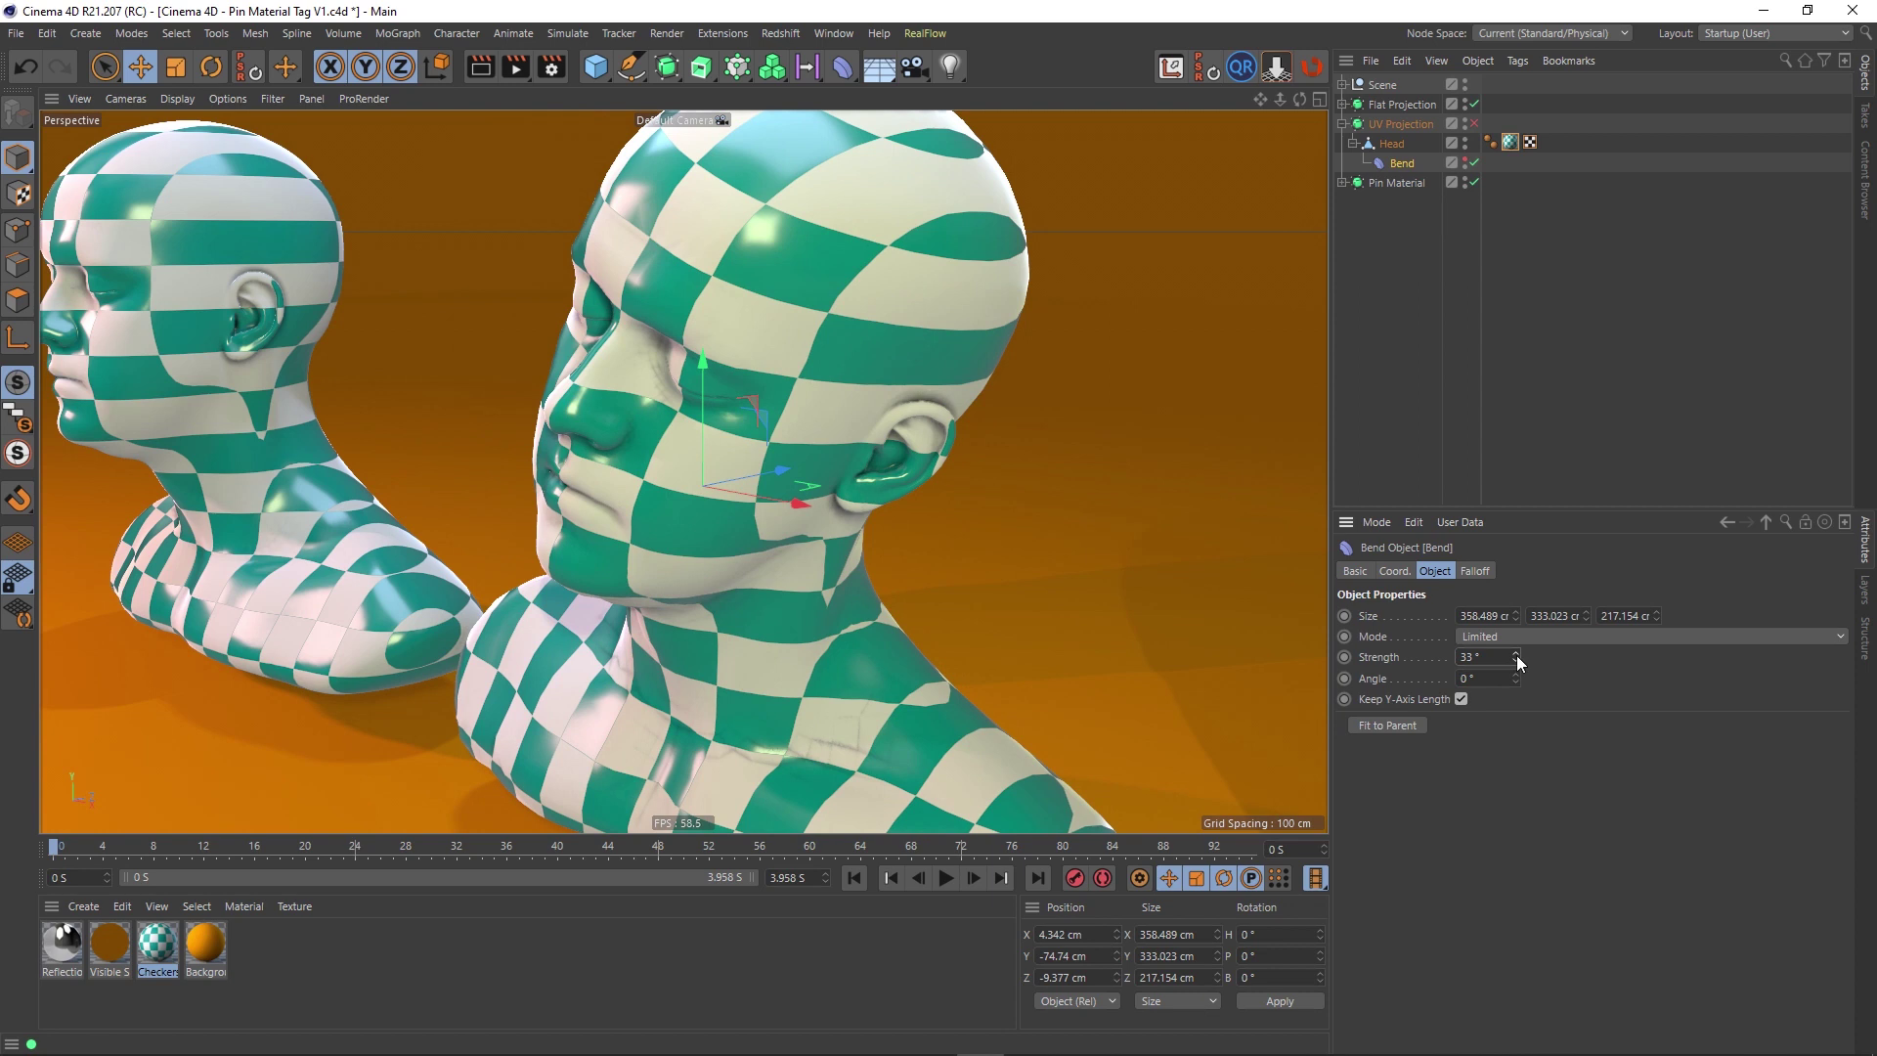
key("ctrl+z")
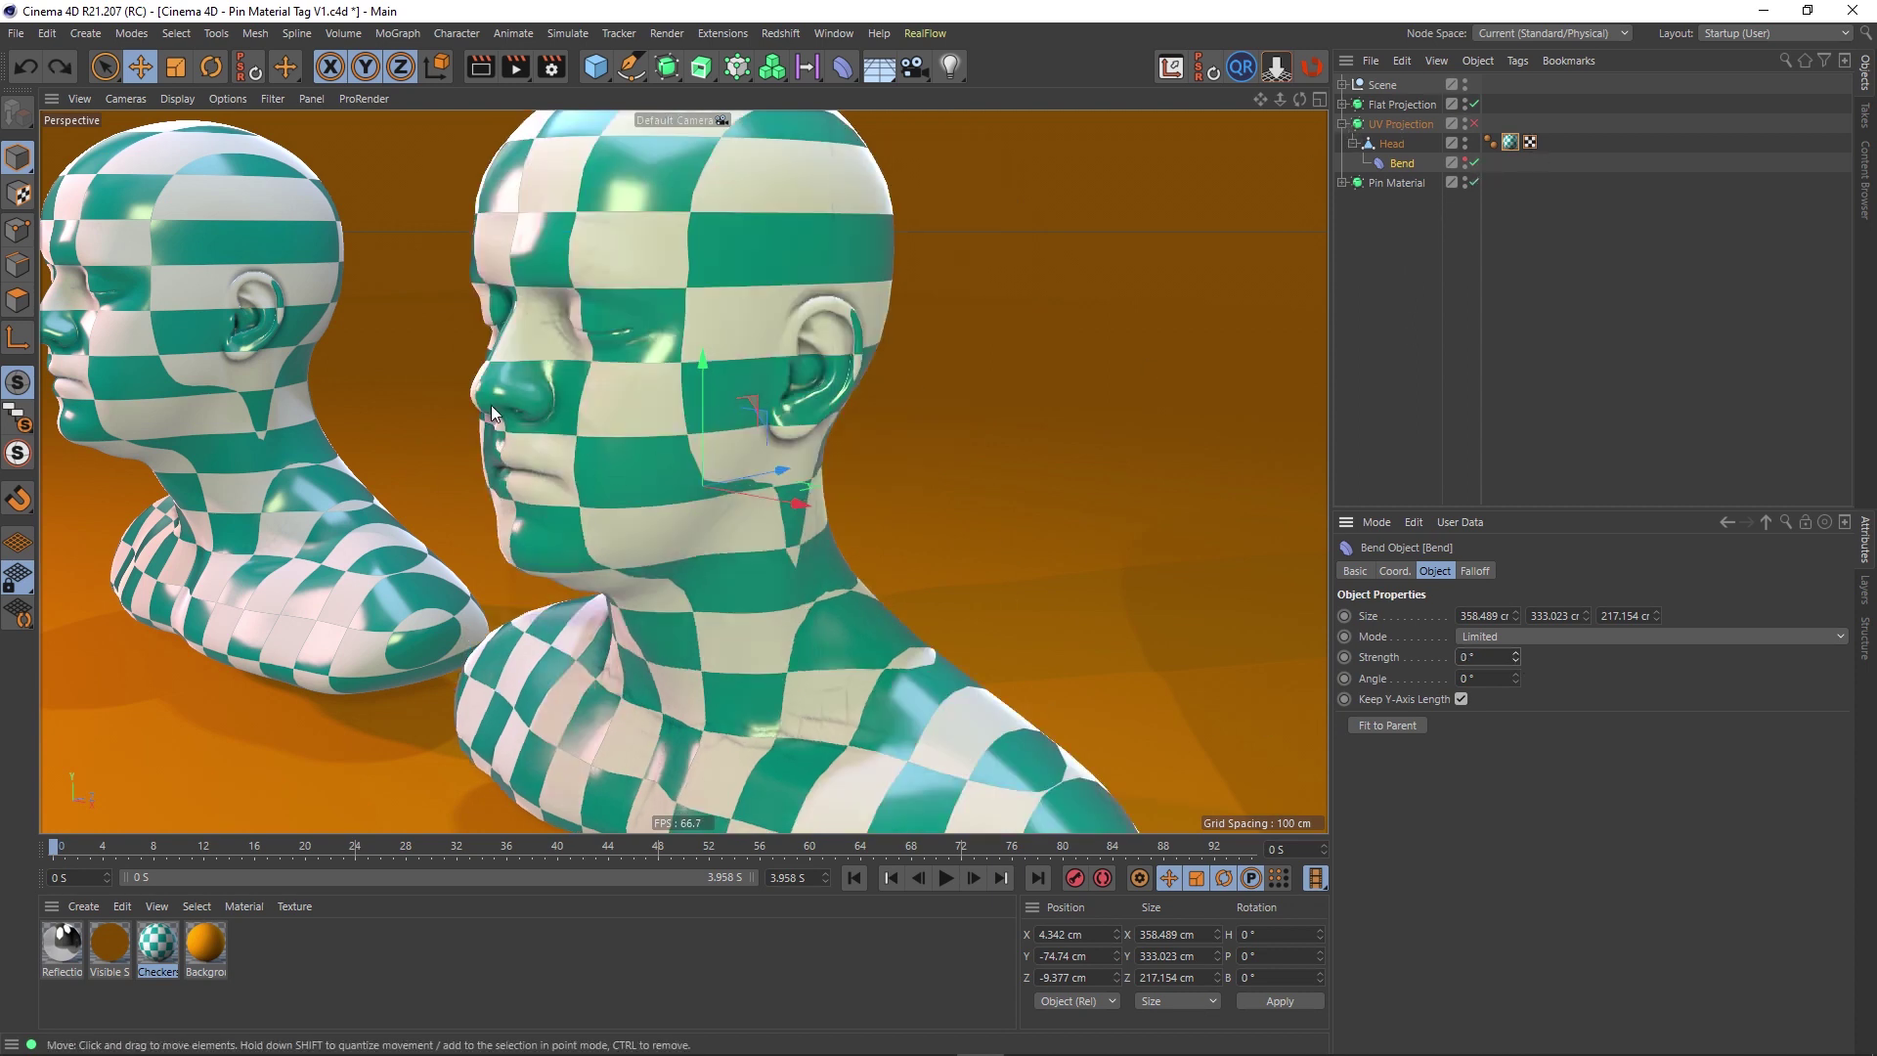
Step: Turn the UV Projection subdivision surface back on and inspect the checker edges on that head's cheek and jaw
left_click(1475, 124)
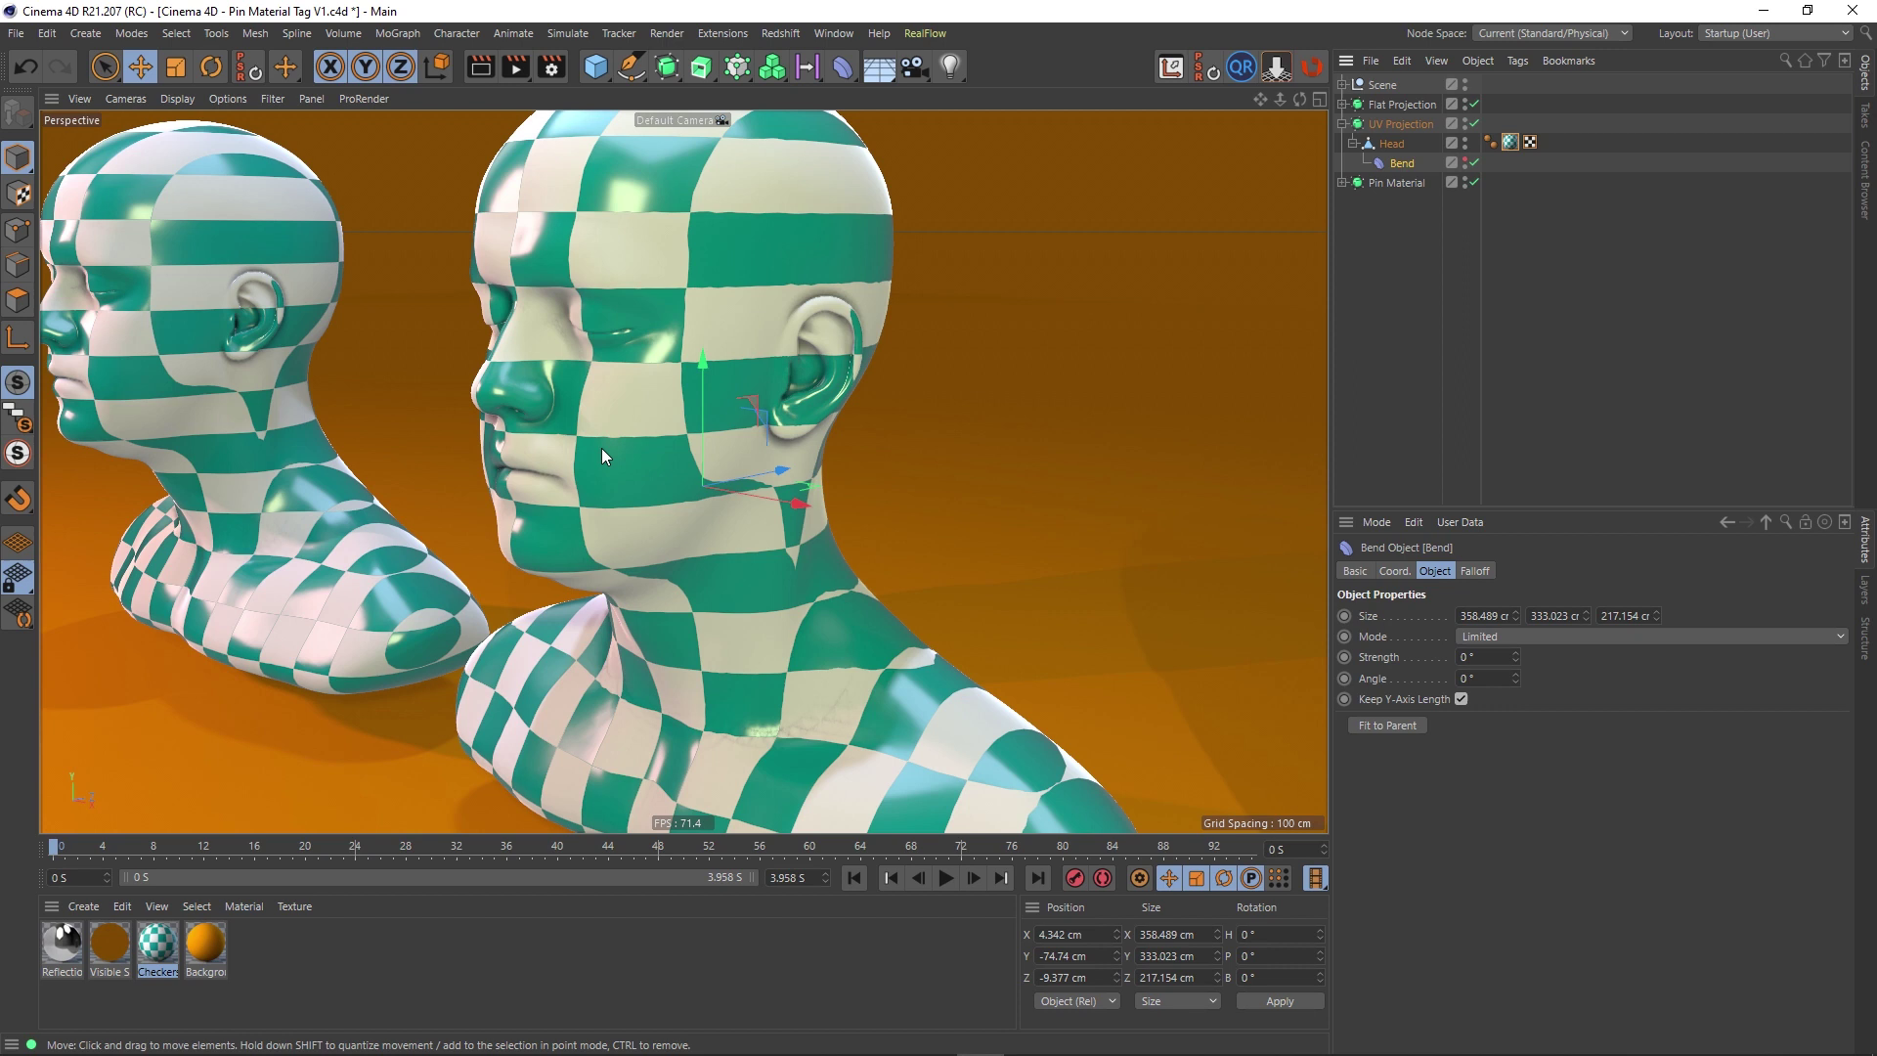
scroll(601, 449, "up", 5)
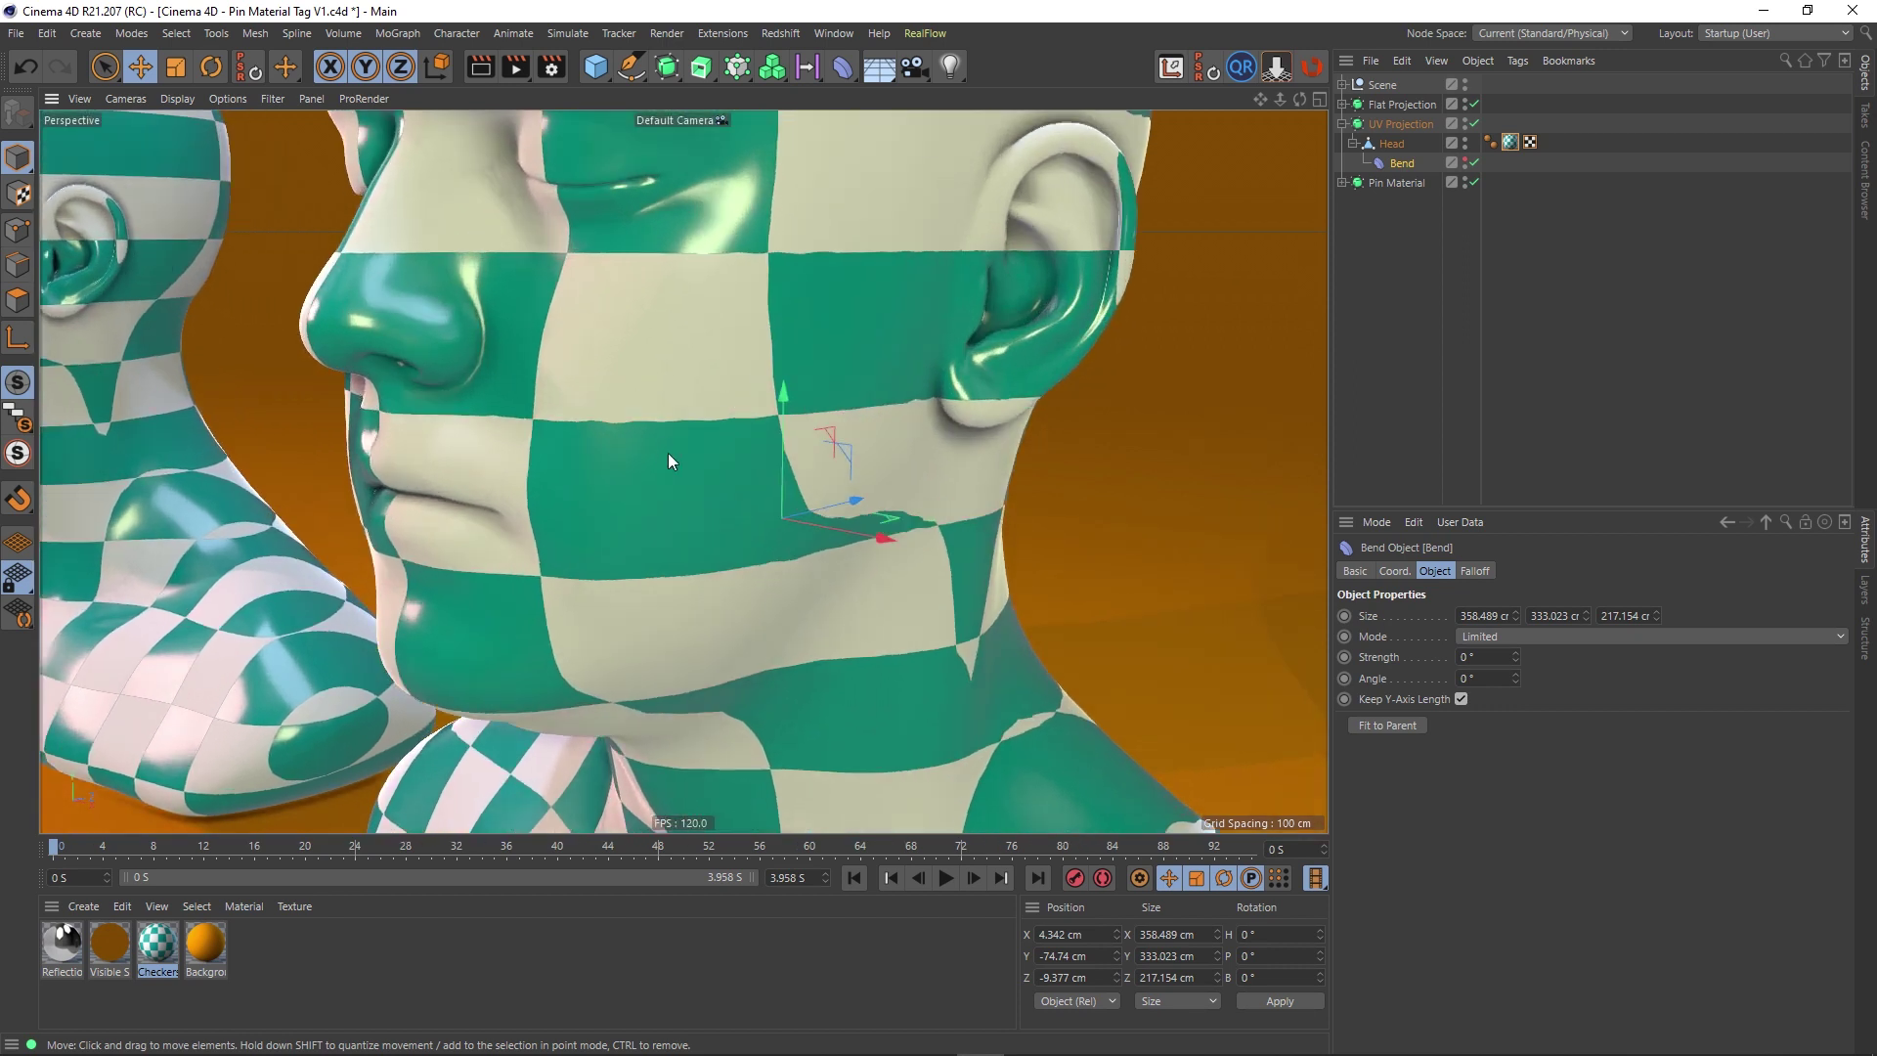
left_click_drag(672, 458, 709, 478, "alt")
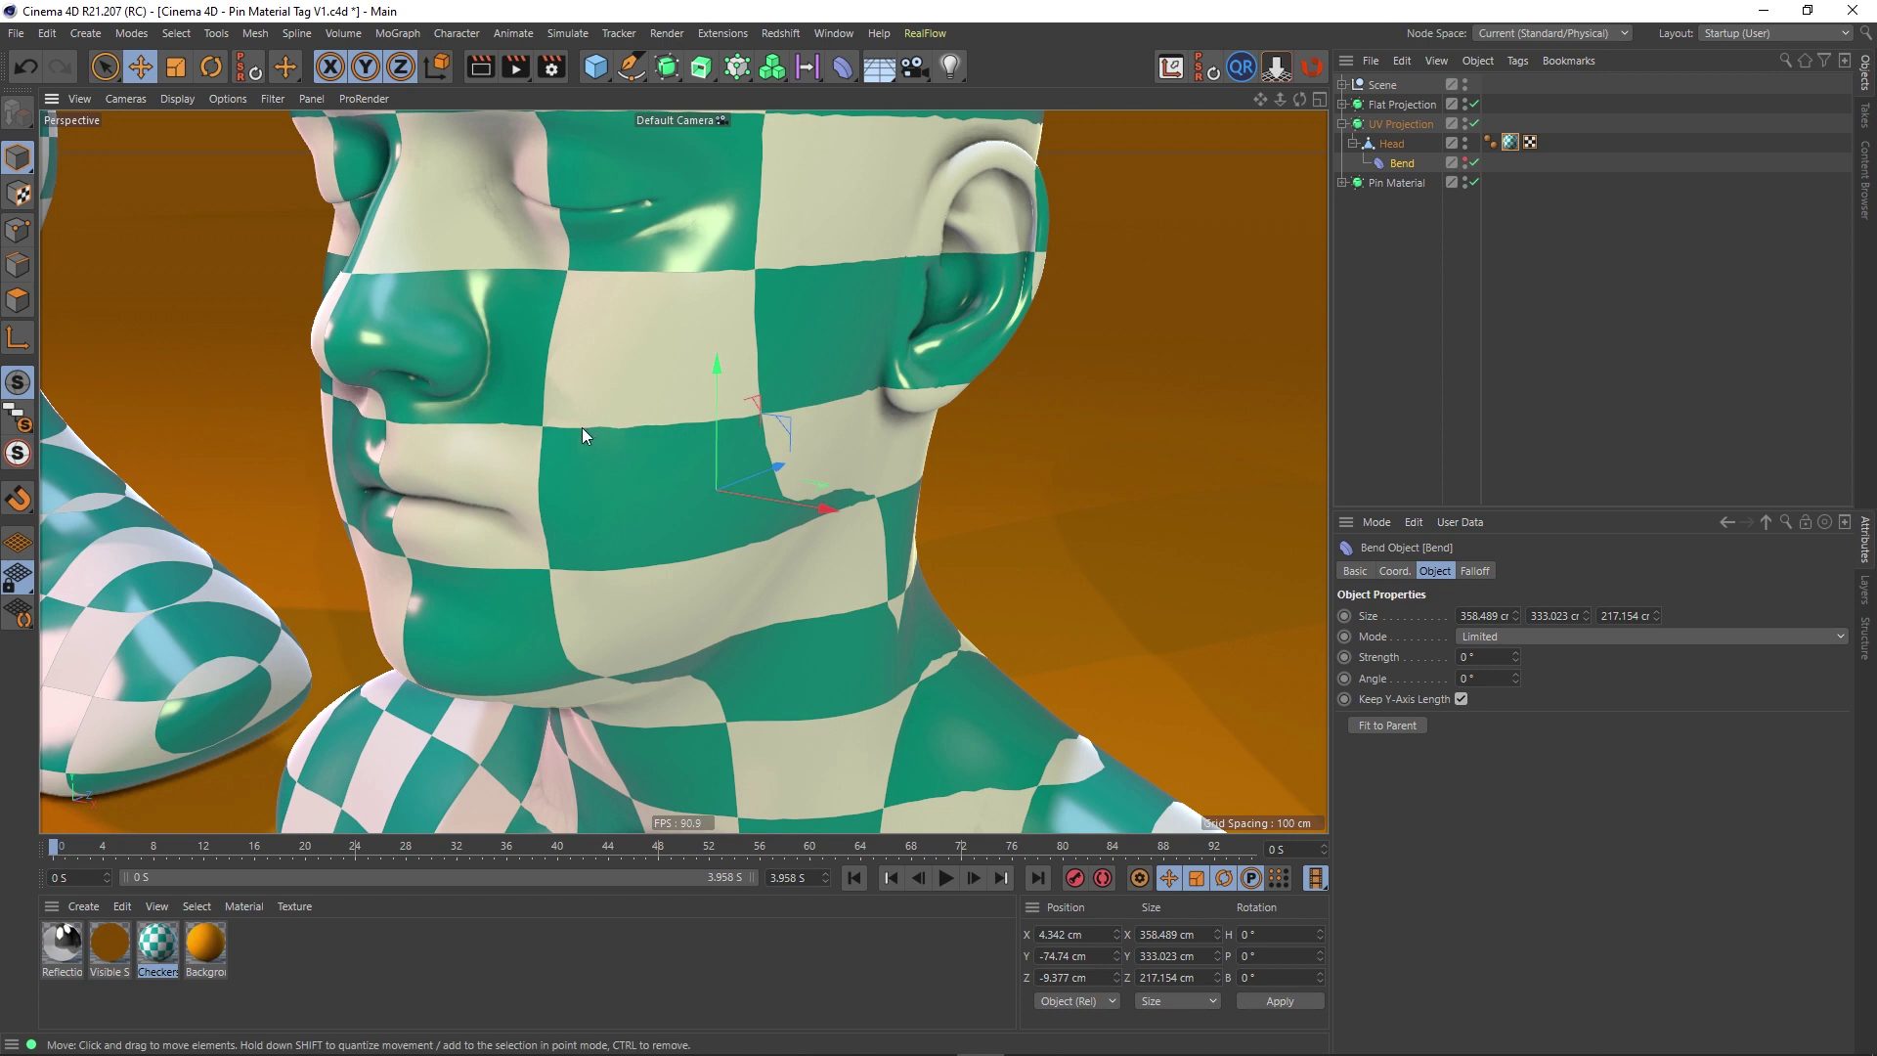
scroll(601, 450, "down", 10)
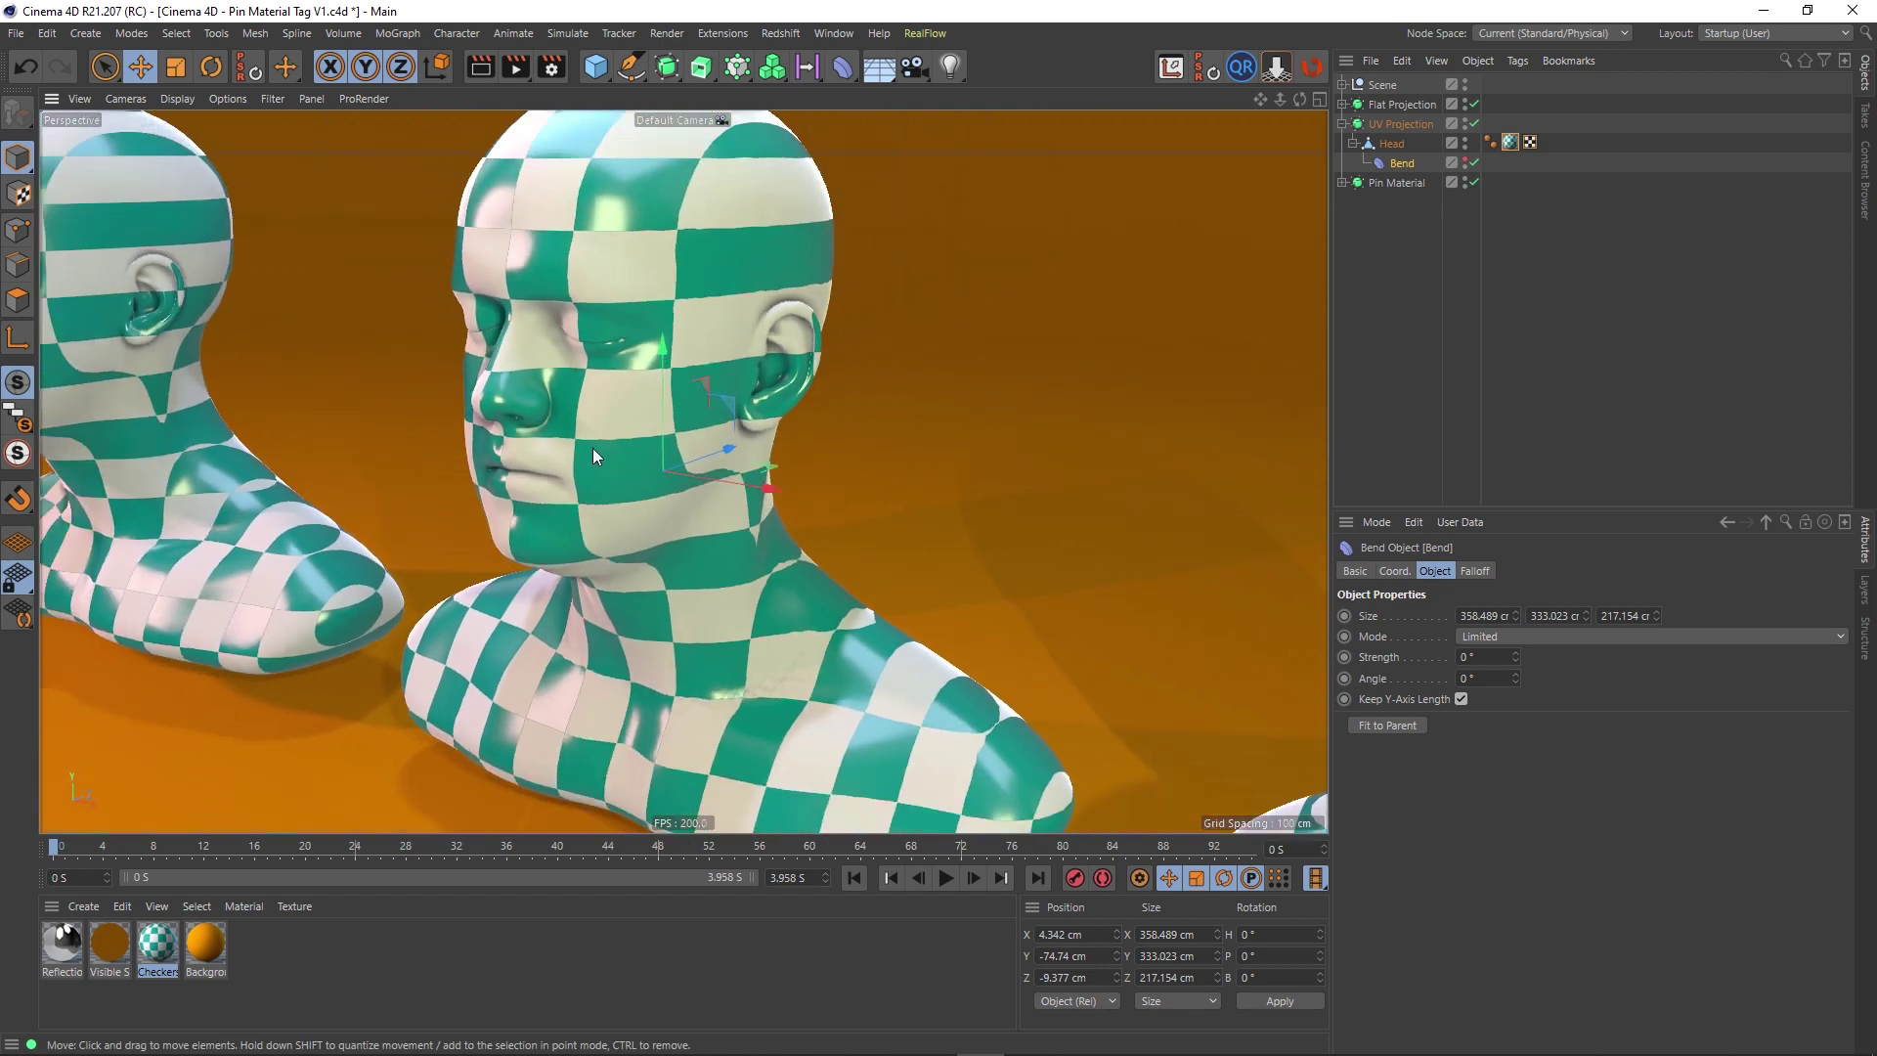
Step: Compare the checker edges on the Flat Projection head's face with those on the UV Projection head's cheek, jaw and neck
left_click_drag(592, 456, 520, 447, "alt")
scroll(471, 377, "up", 12)
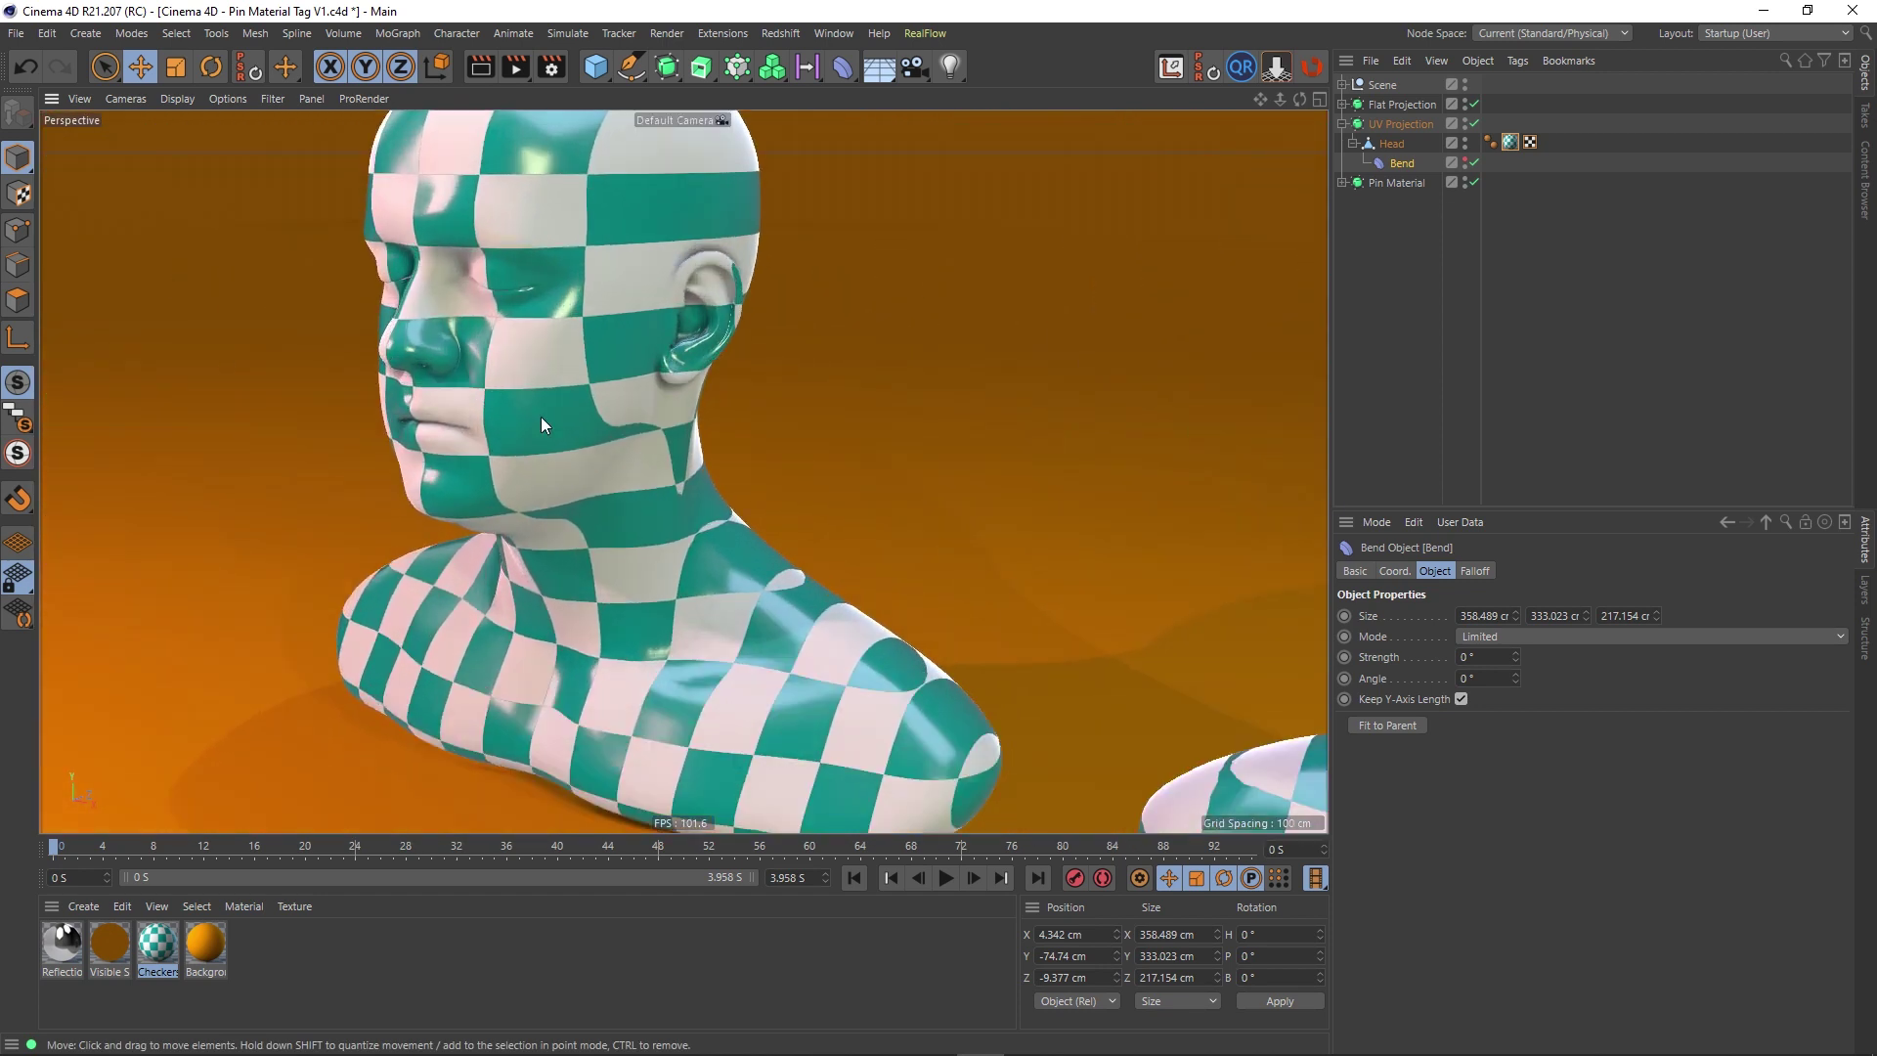
left_click_drag(501, 362, 702, 367, "alt")
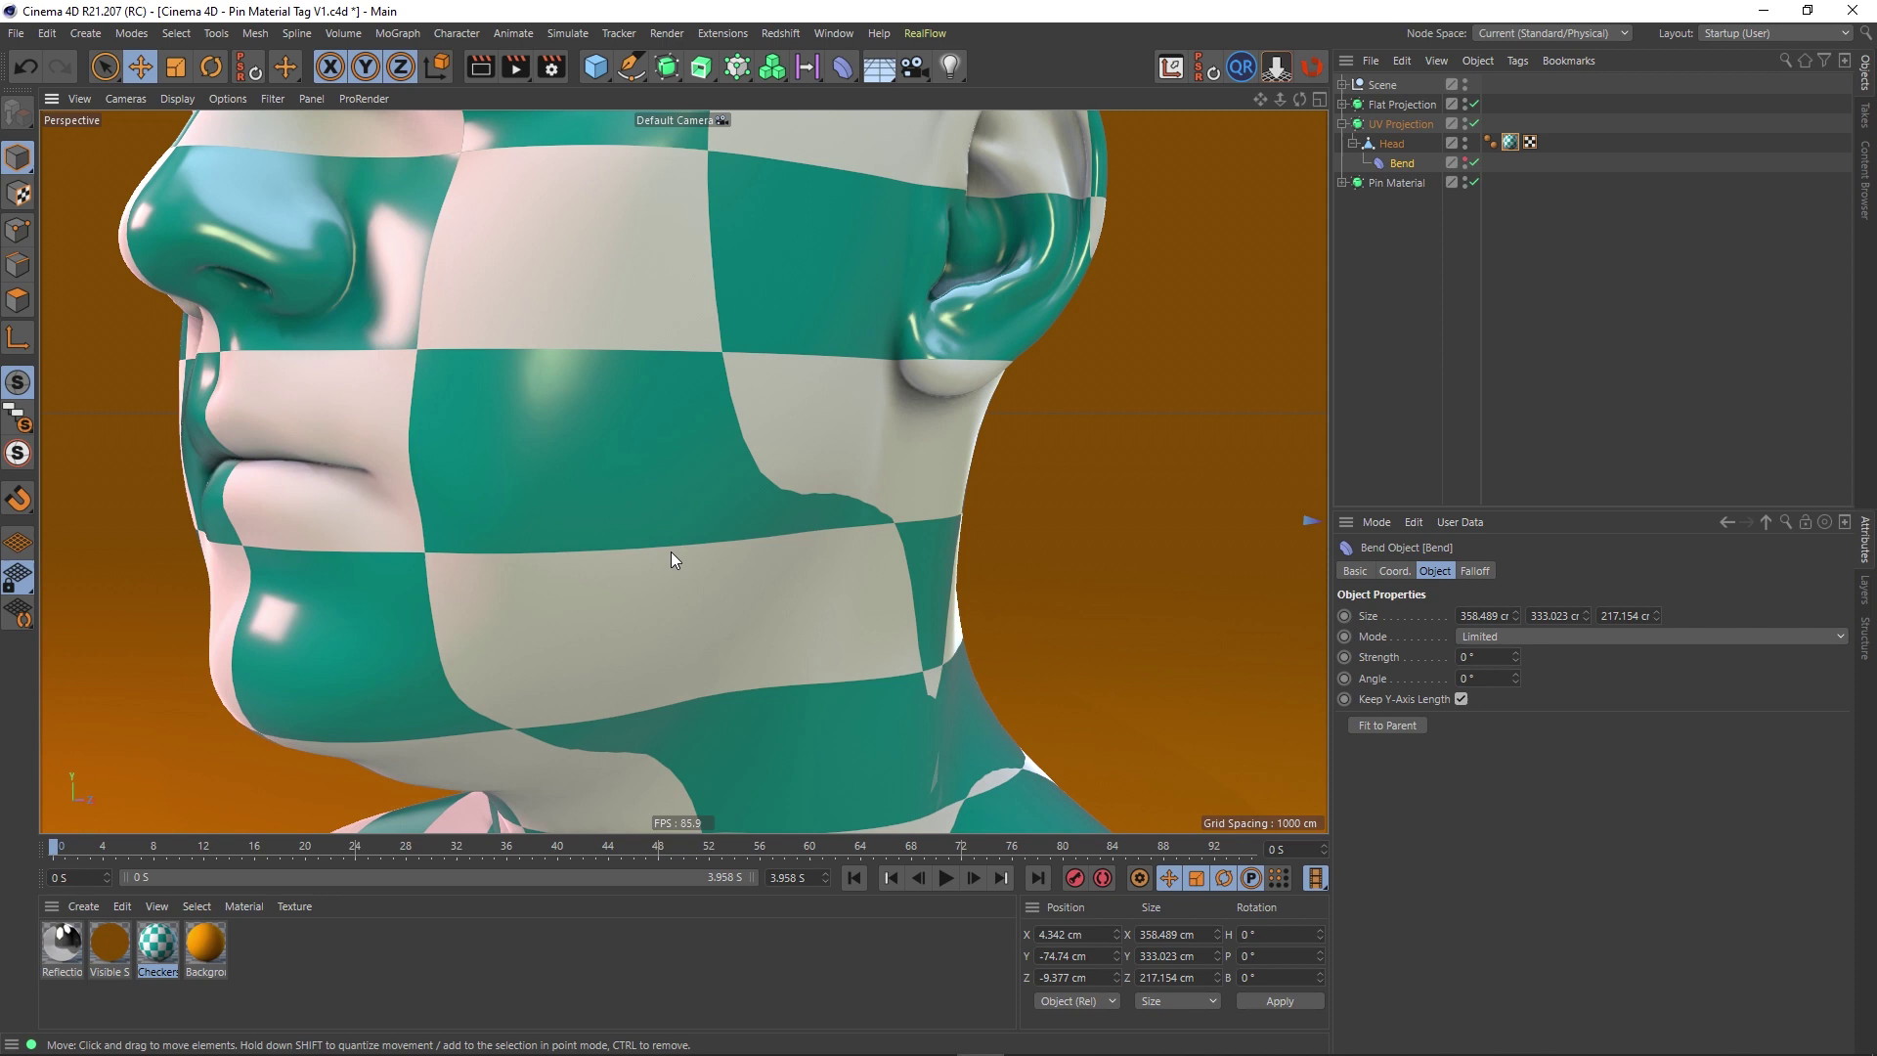
scroll(745, 649, "down", 12)
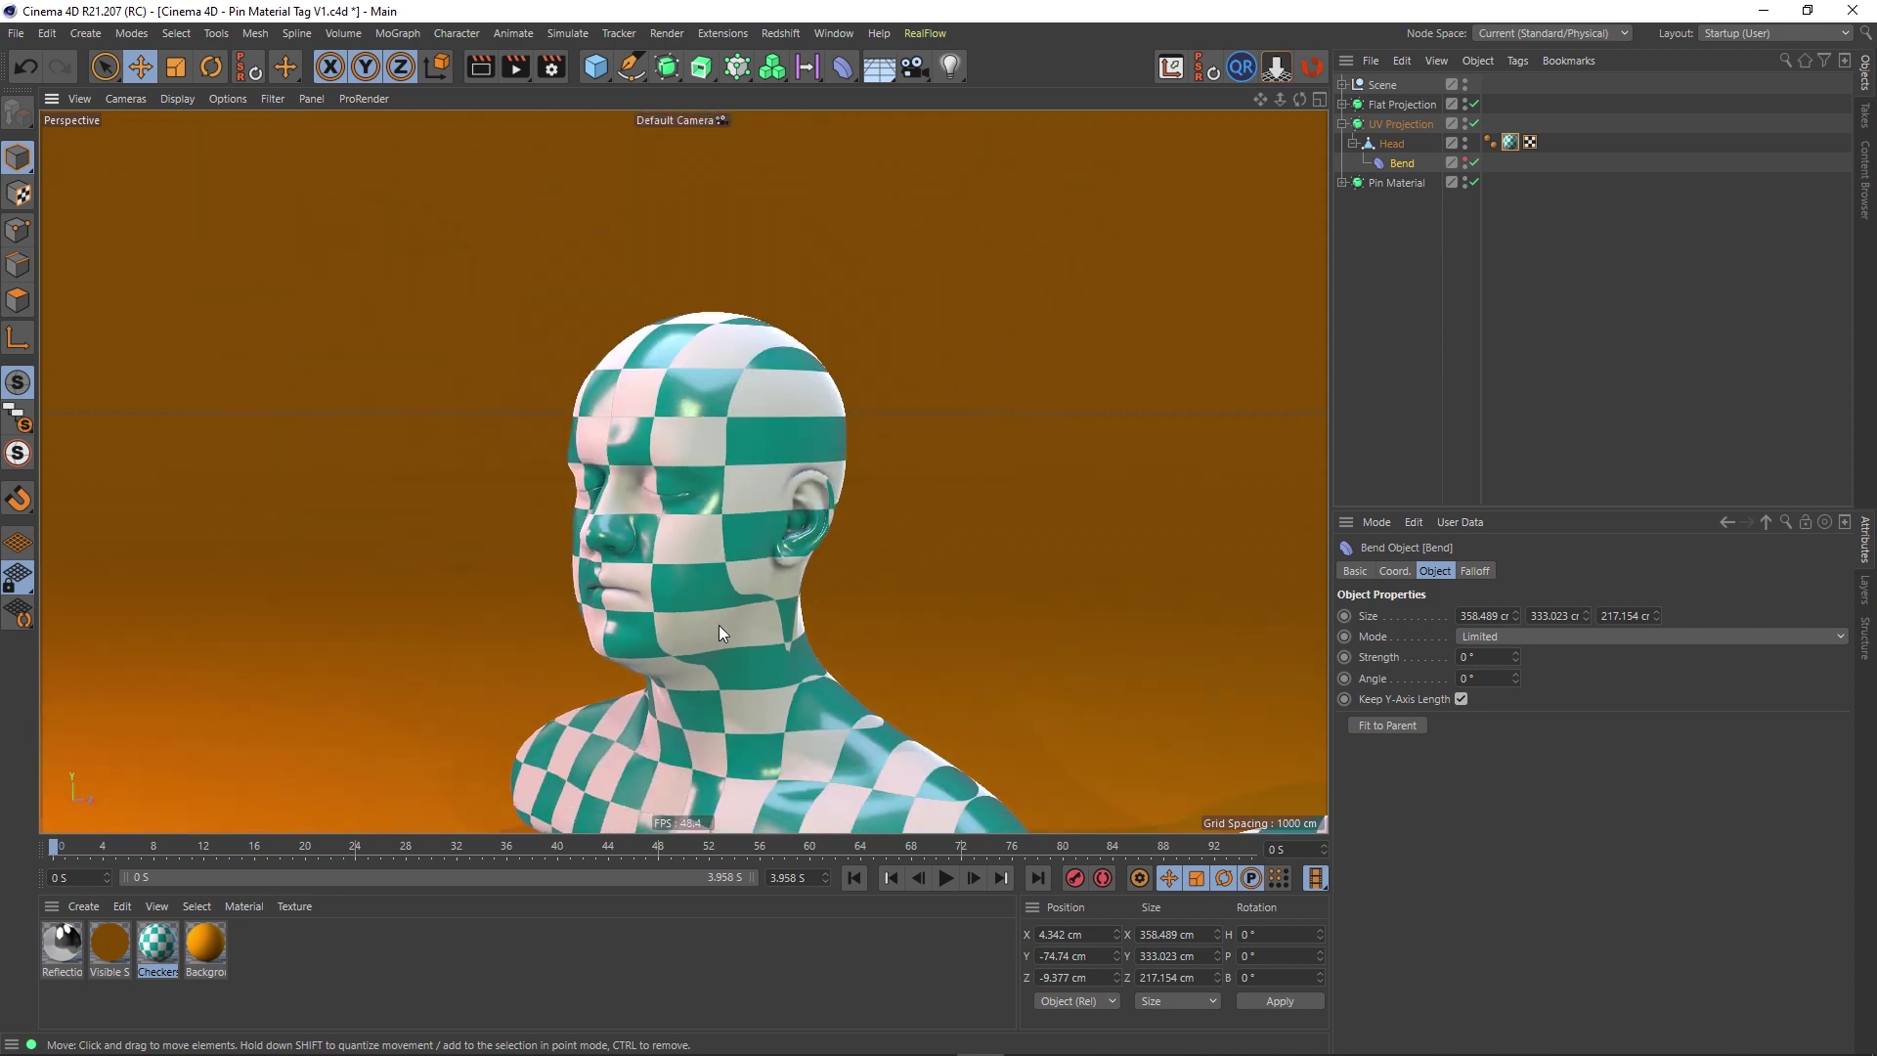
left_click_drag(897, 648, 587, 555, "alt")
key("ctrl+shift+z")
key("ctrl+shift+z")
key("ctrl+shift+z")
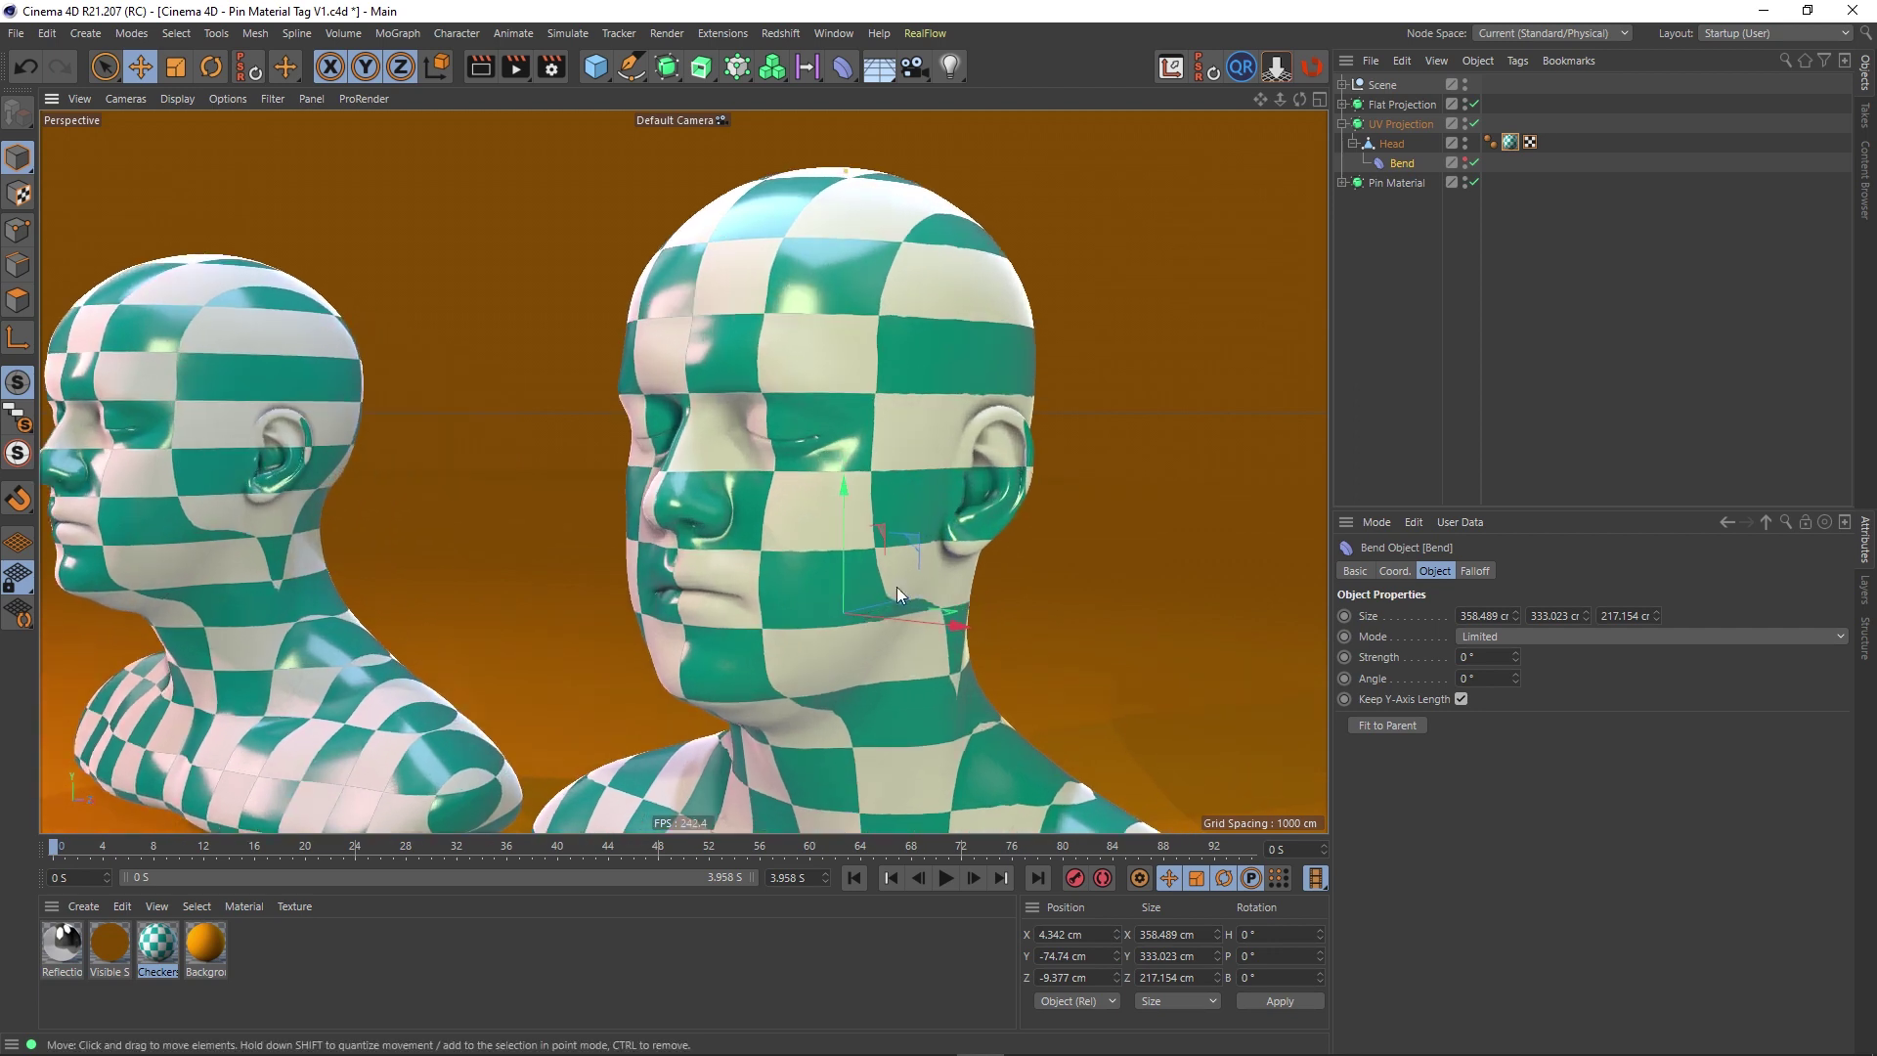
middle_click(877, 591)
middle_click(362, 280)
scroll(886, 705, "up", 8)
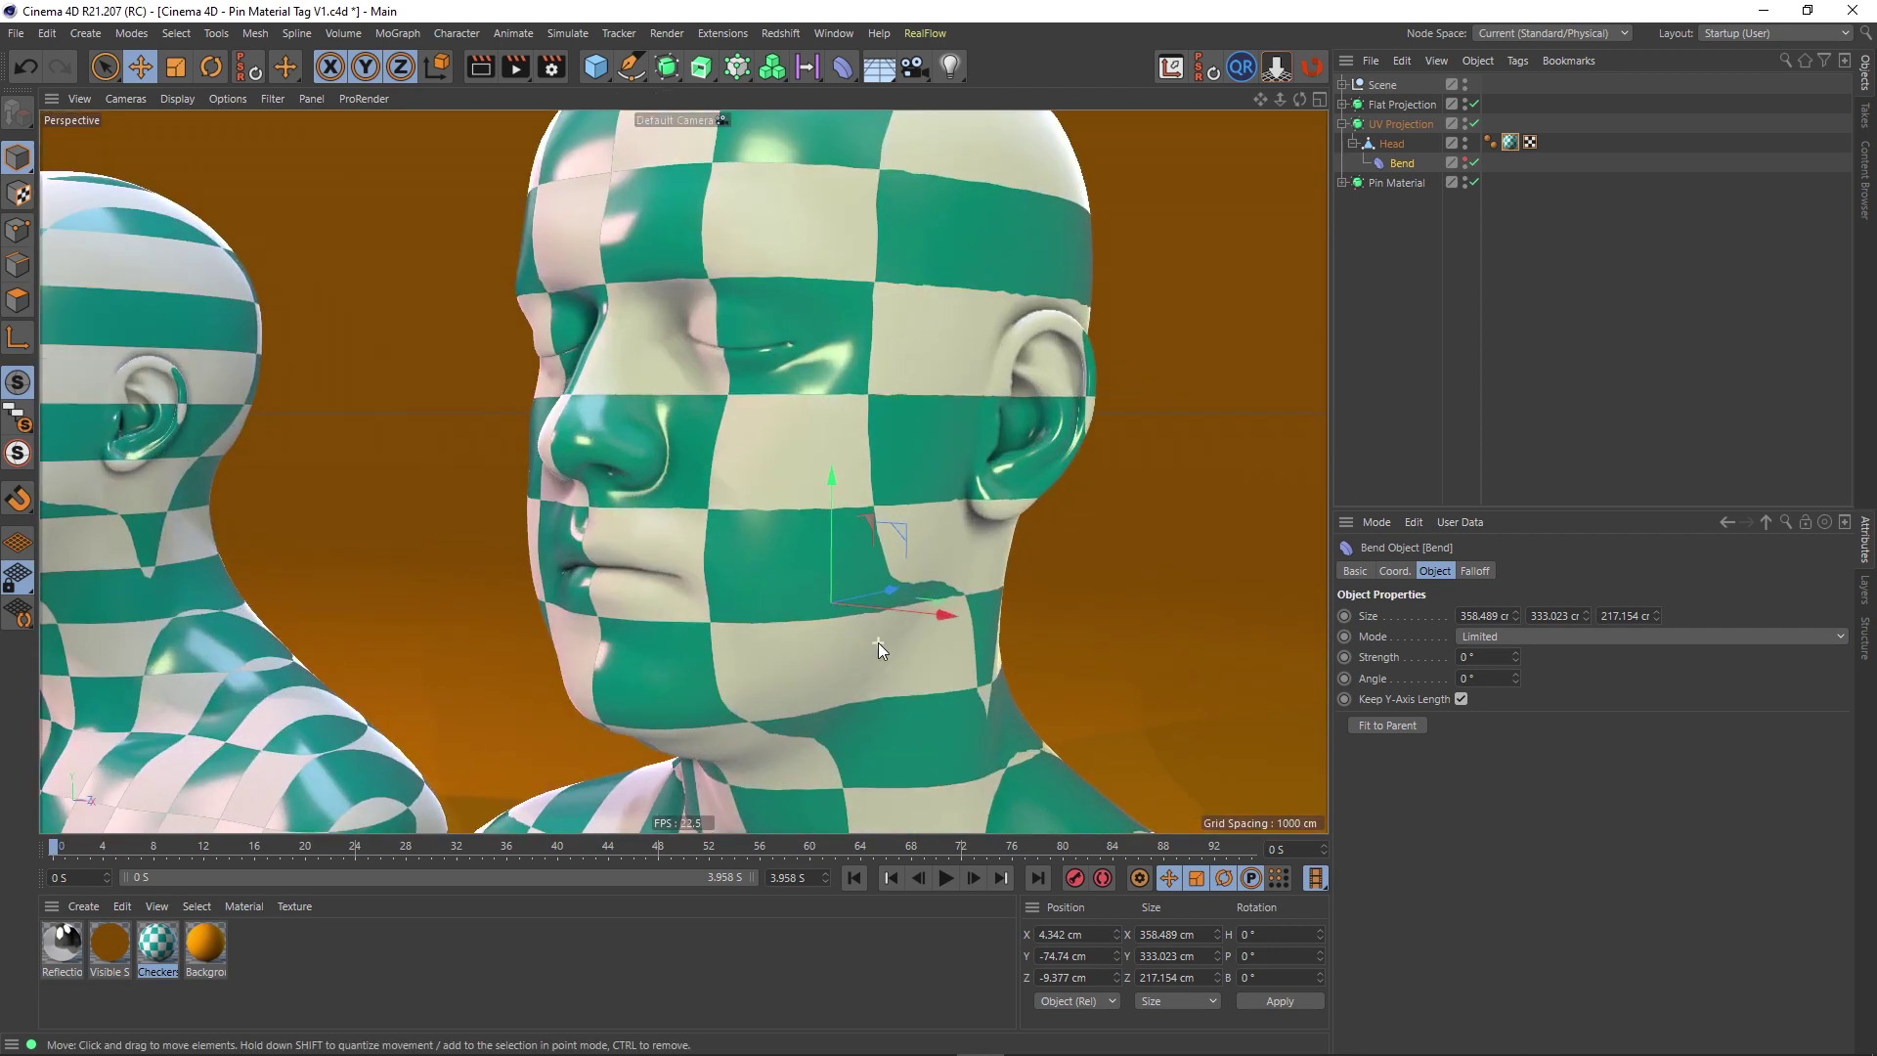
middle_click_drag(890, 638, 645, 436, "alt")
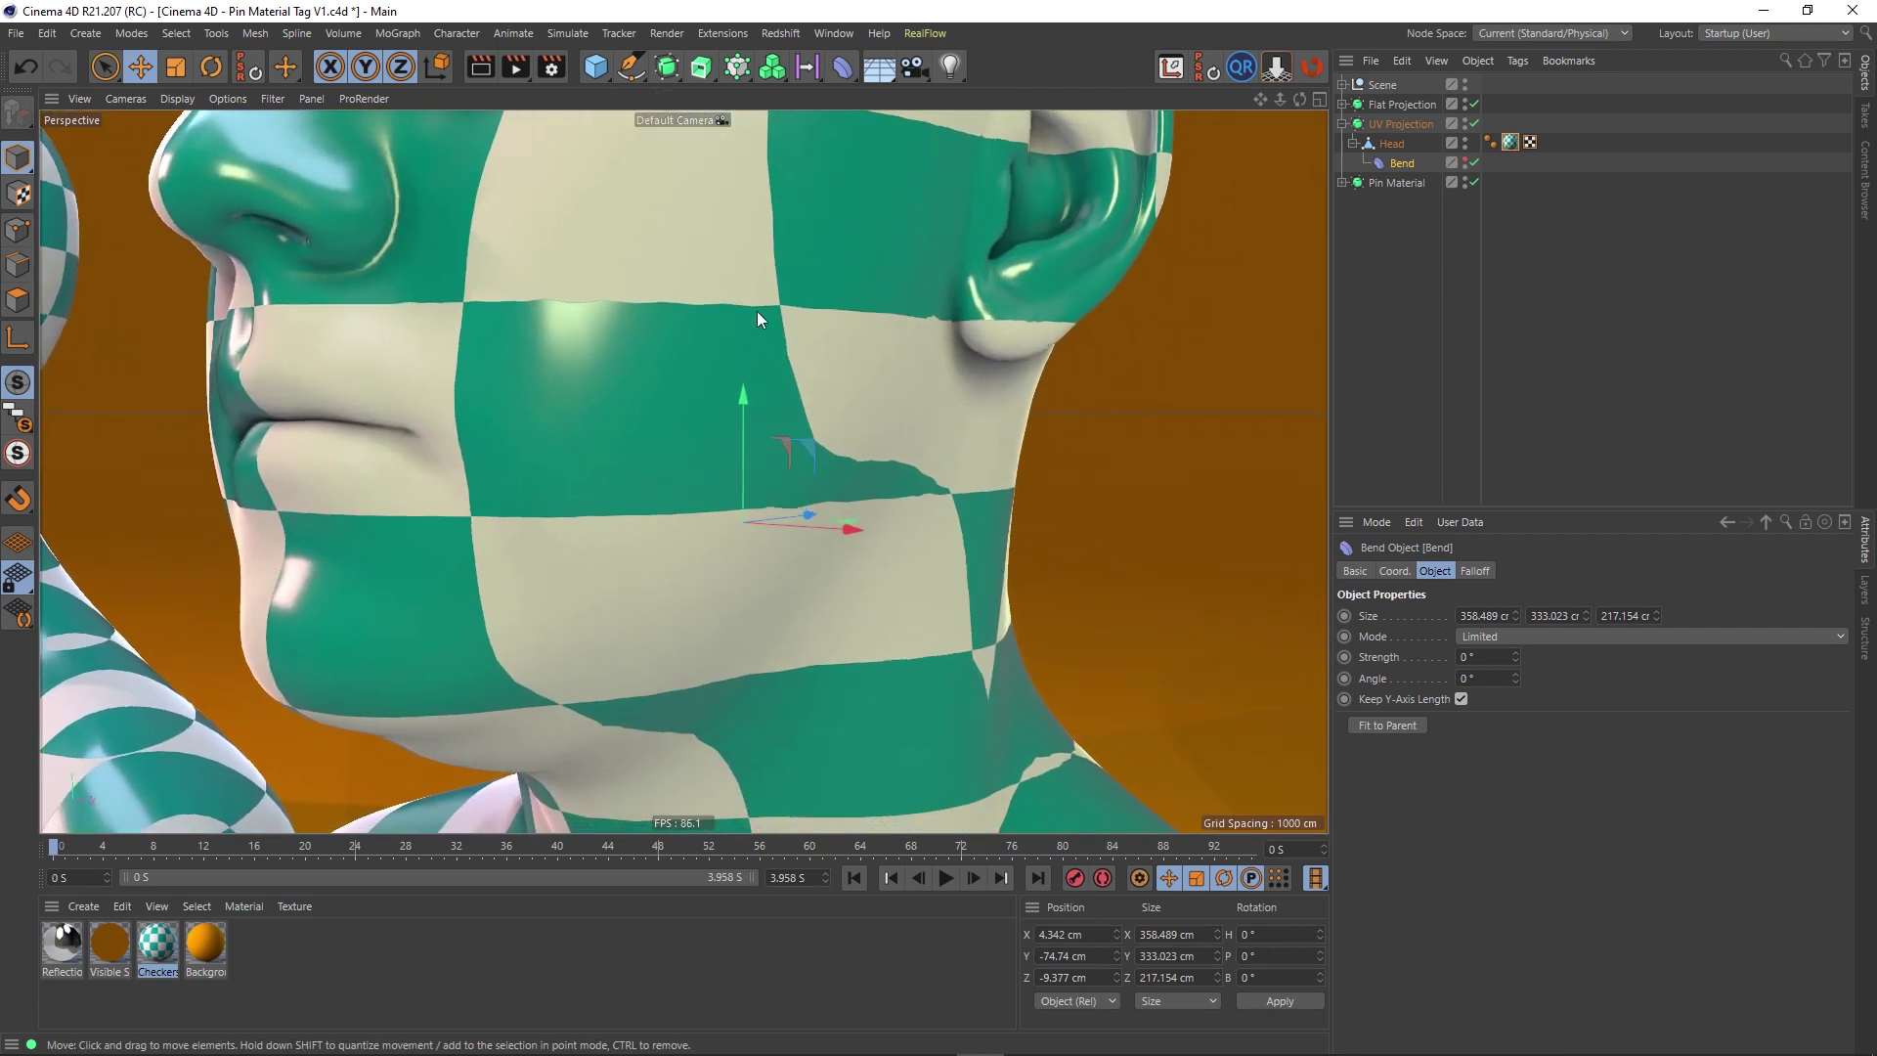
middle_click_drag(456, 325, 550, 391, "alt")
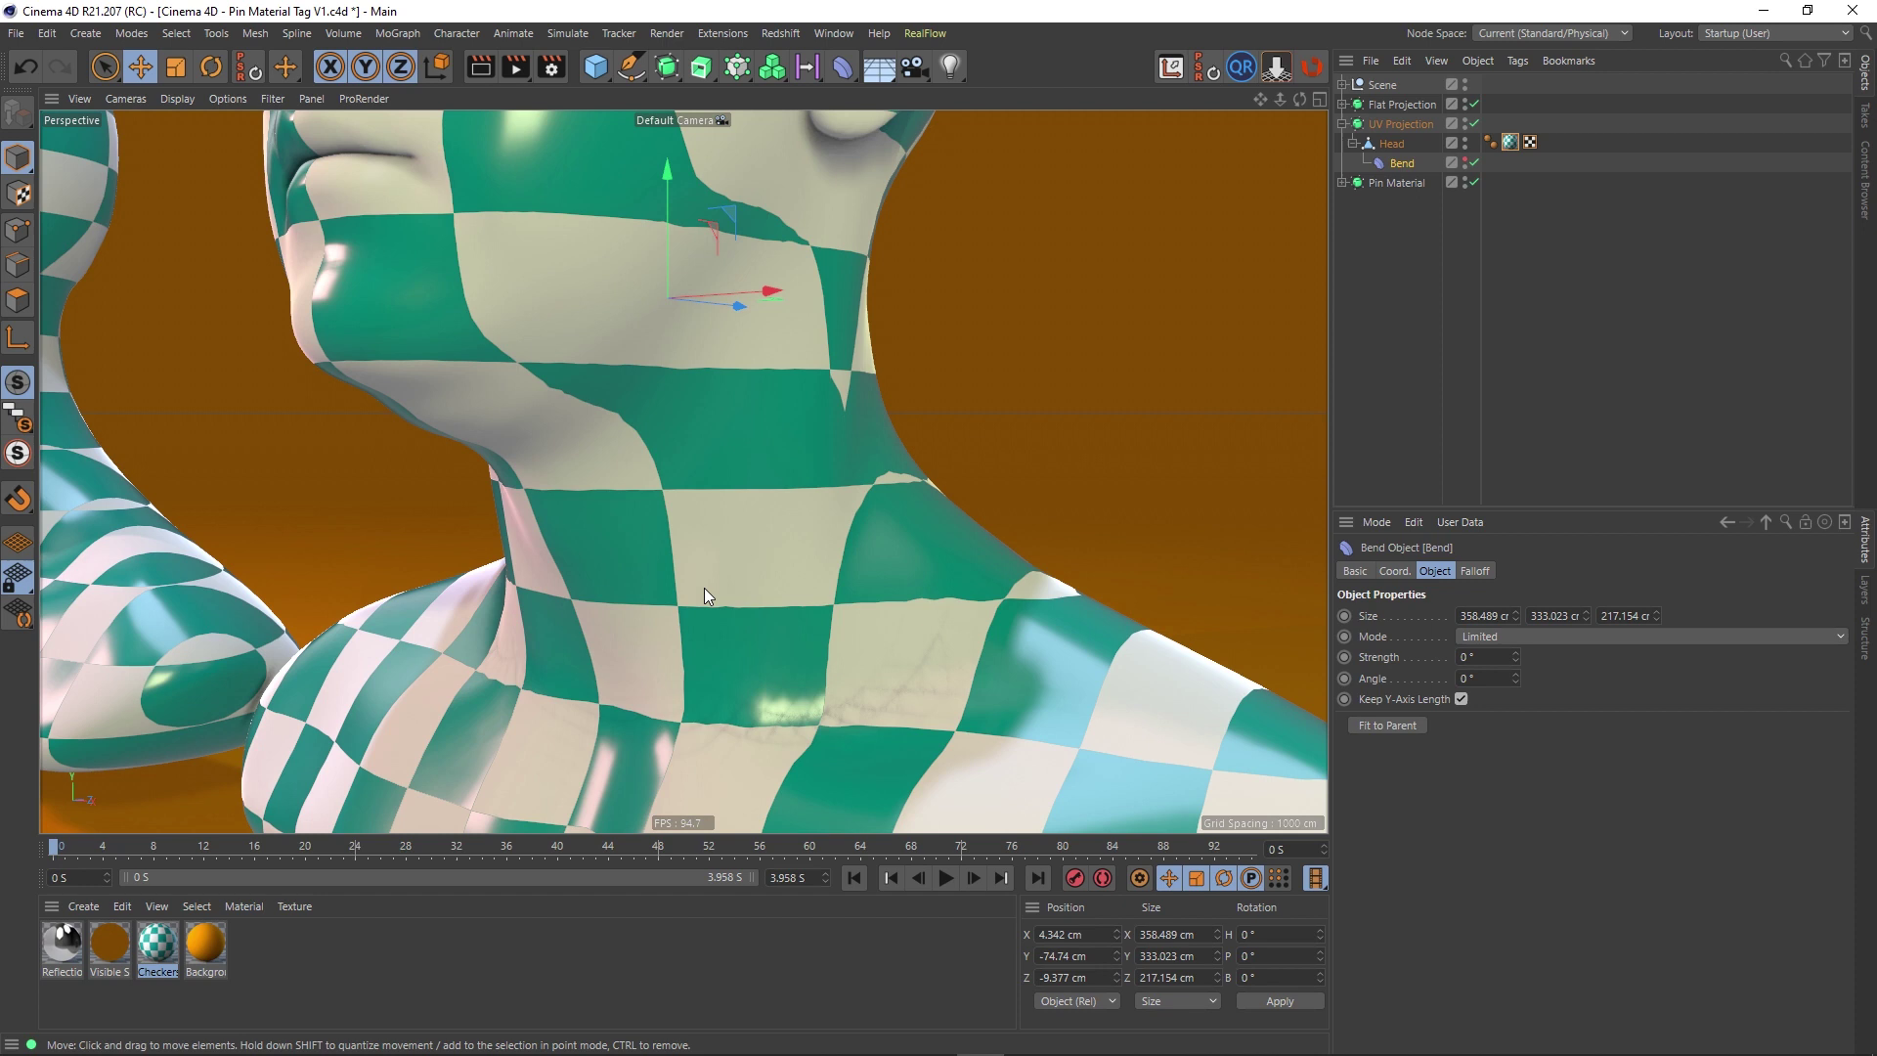
scroll(704, 594, "down", 10)
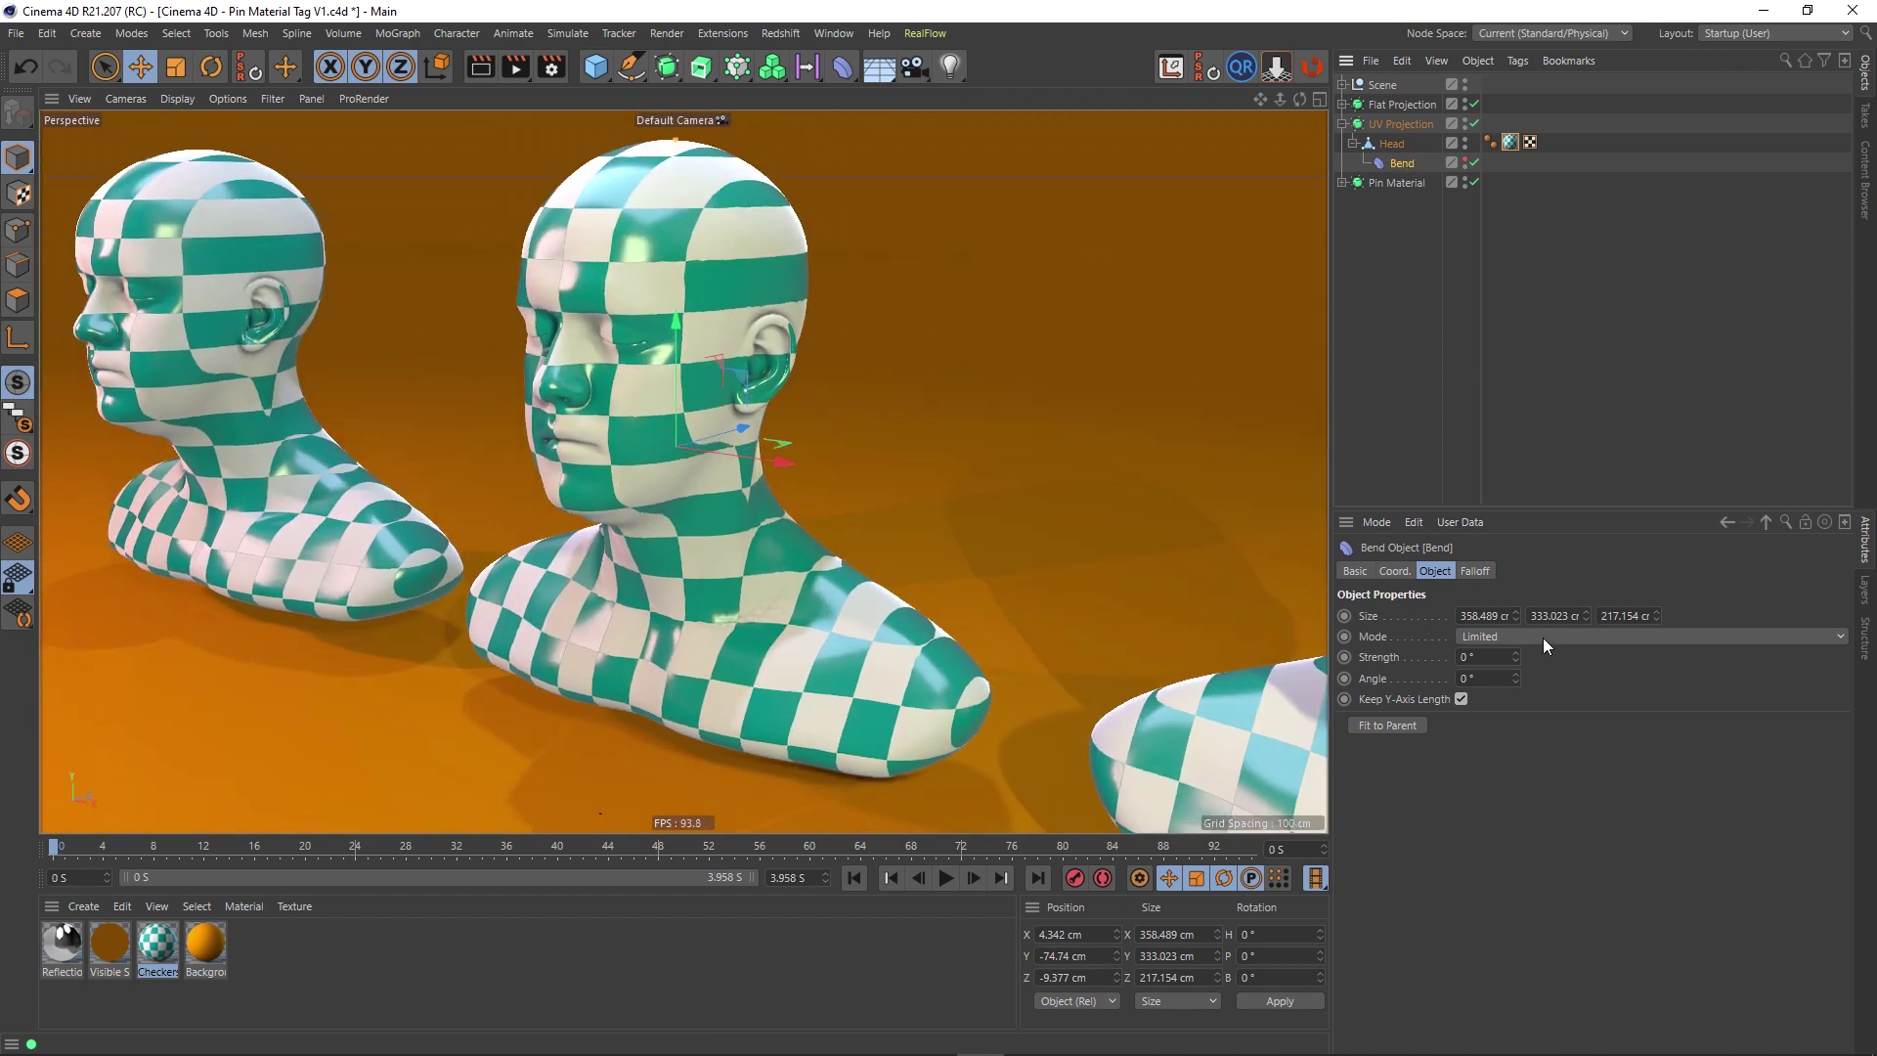
Step: Try a Bend strength of -22° on the smoothed UV Projection head and undo it
mouse_move(1514, 653)
left_mouse_down()
mouse_move(1514, 753)
mouse_move(1514, 657)
left_mouse_up()
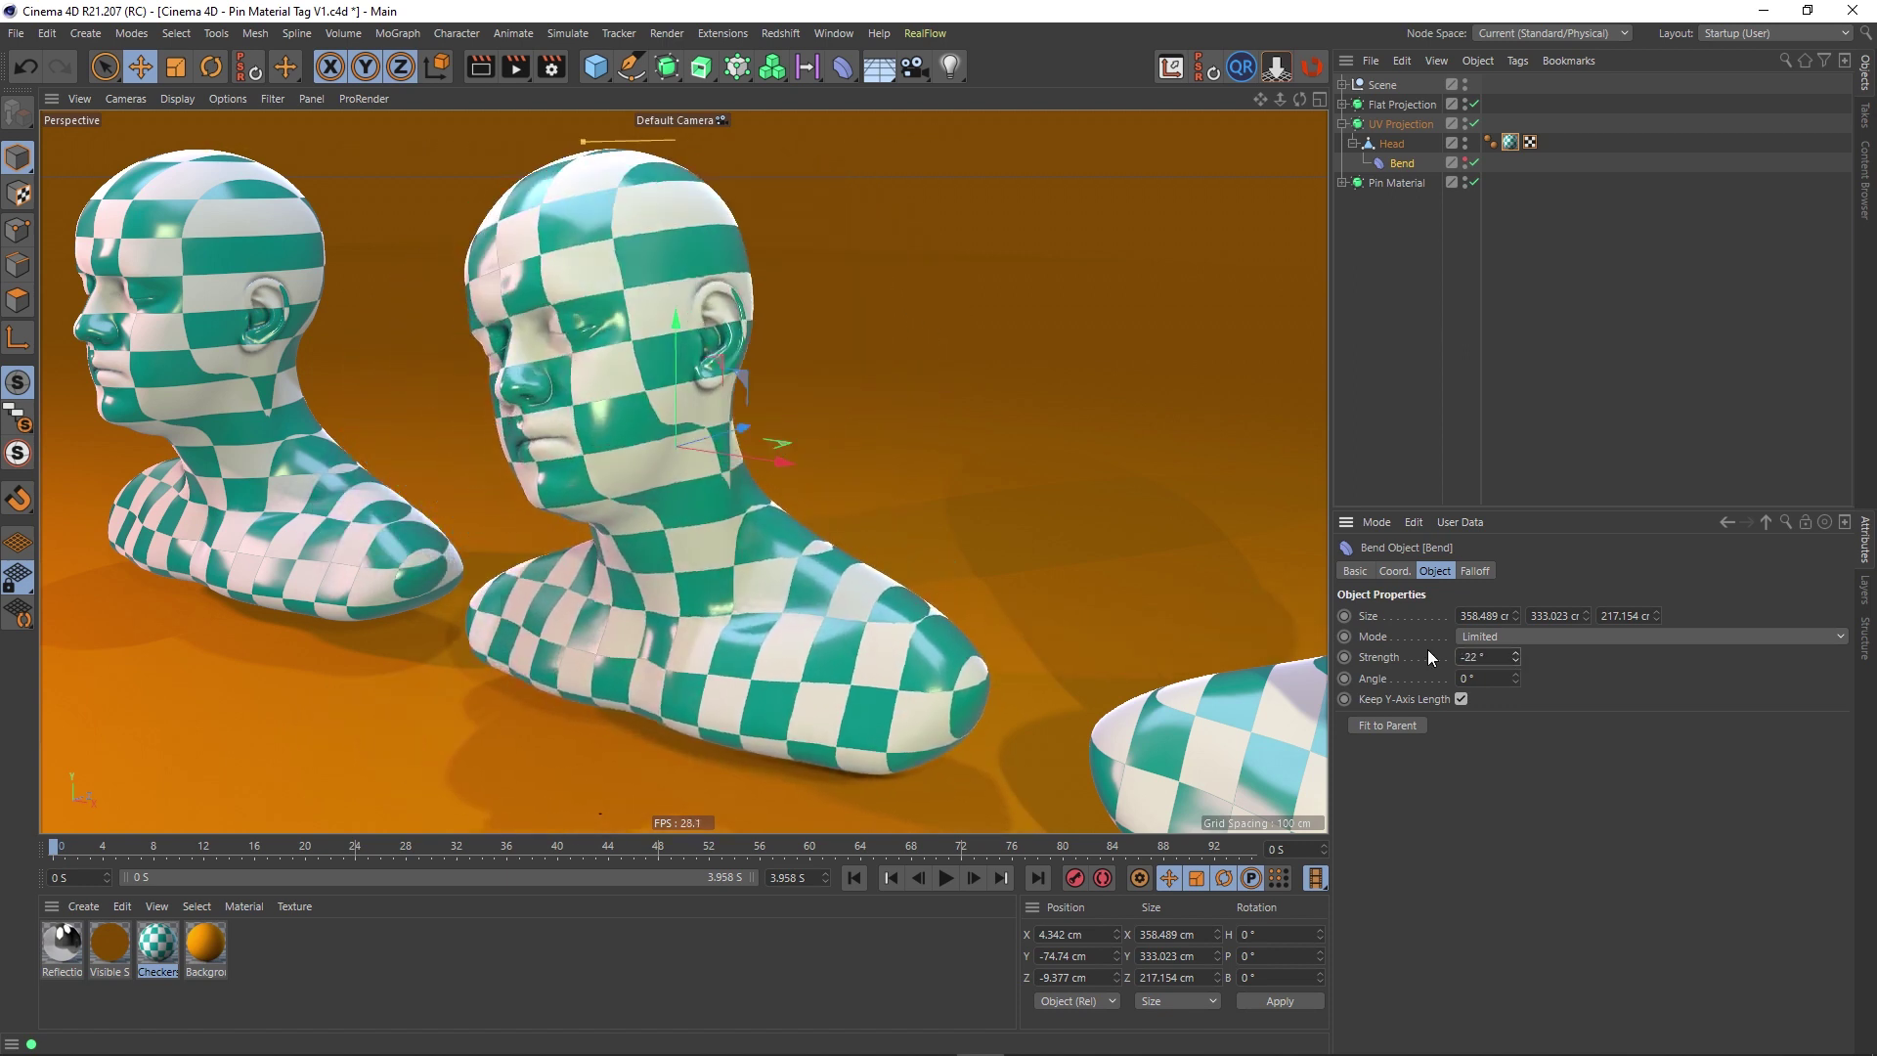
key("ctrl+z")
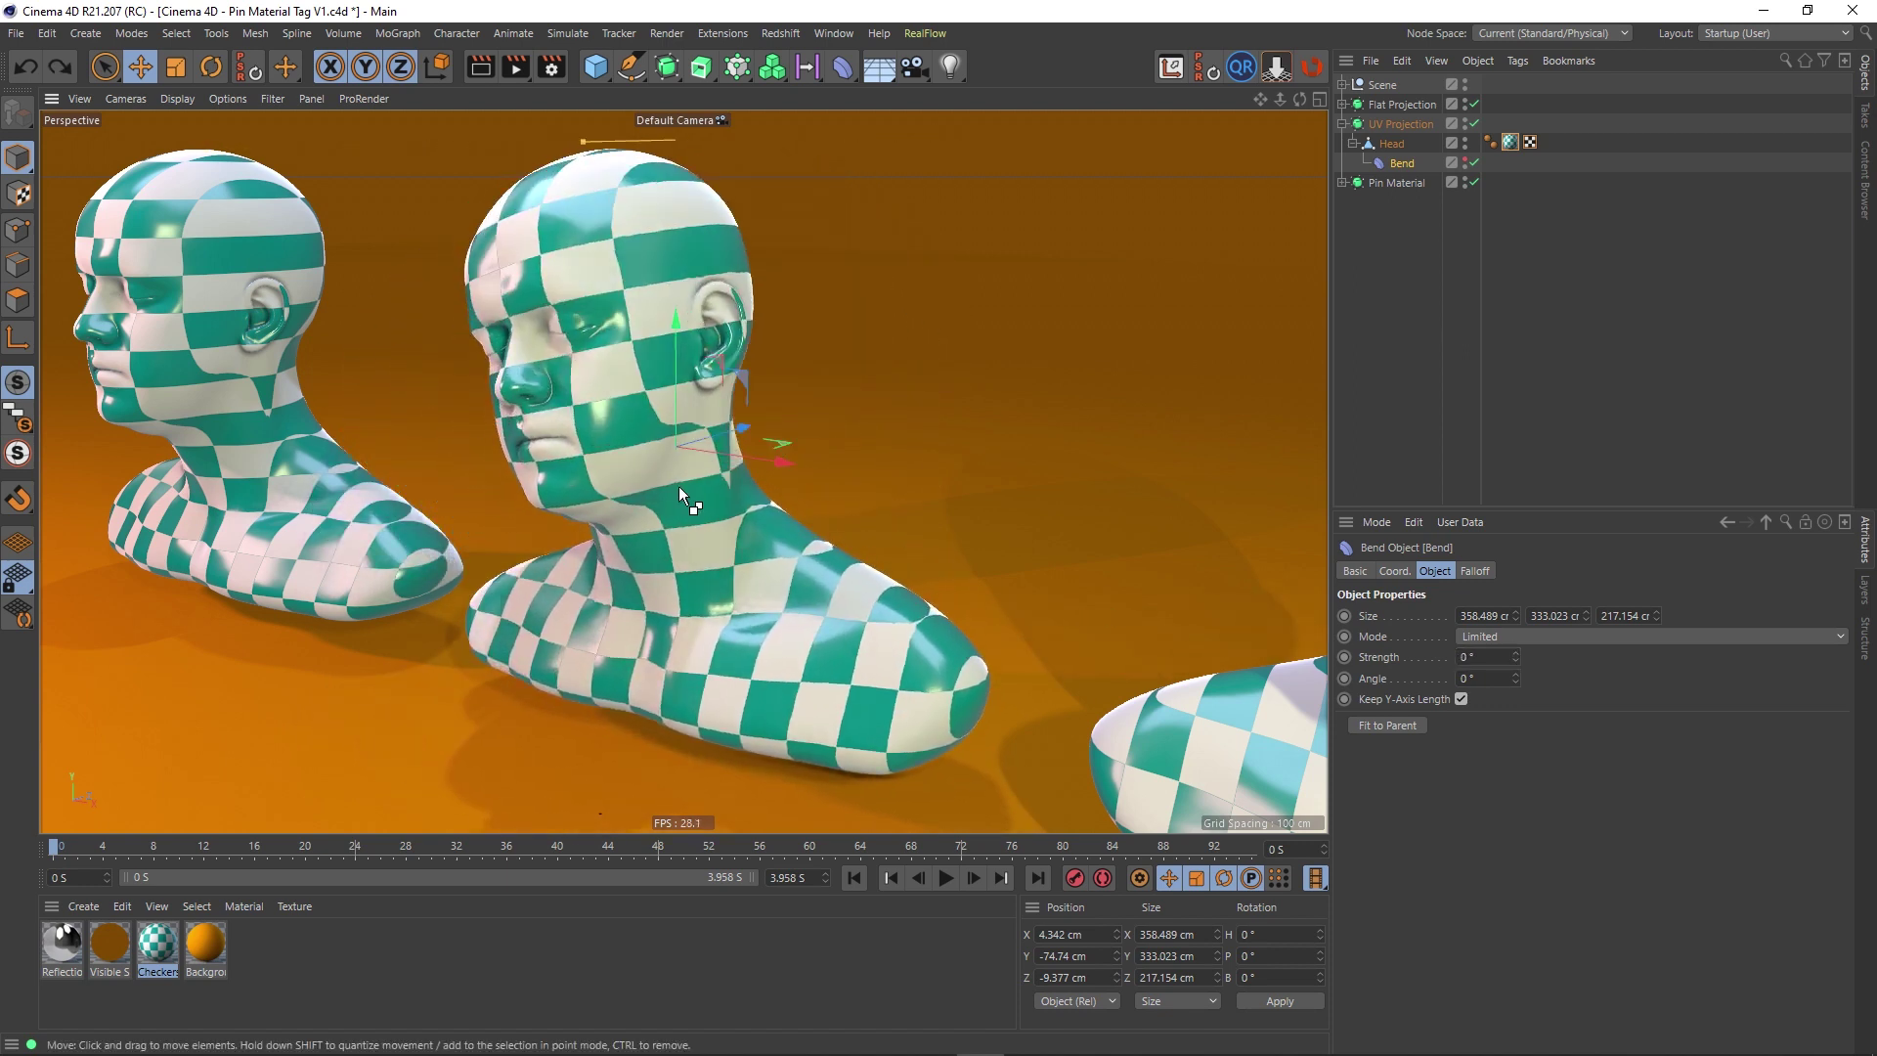
Step: Collapse the UV Projection hierarchy, then select the Pin Material object and expand its hierarchy down to the Bend deformer
left_click(1406, 125)
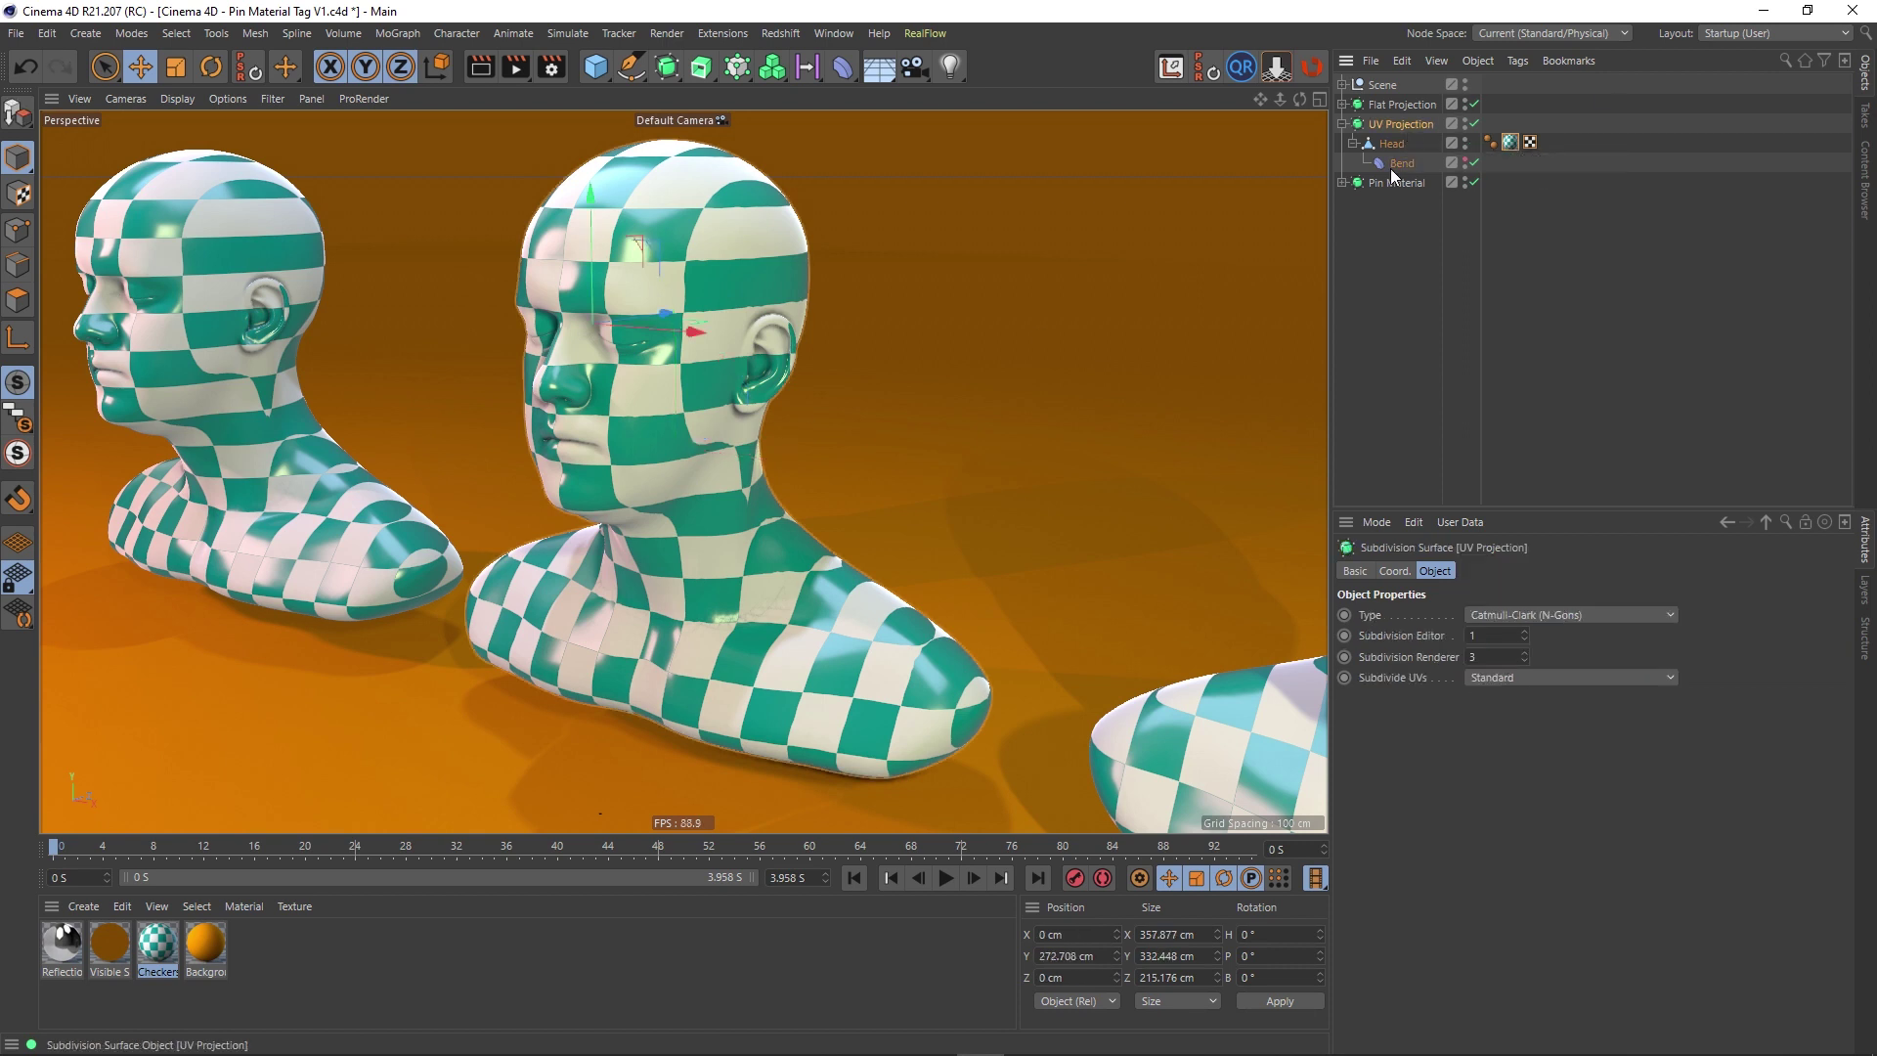
left_click(1340, 123)
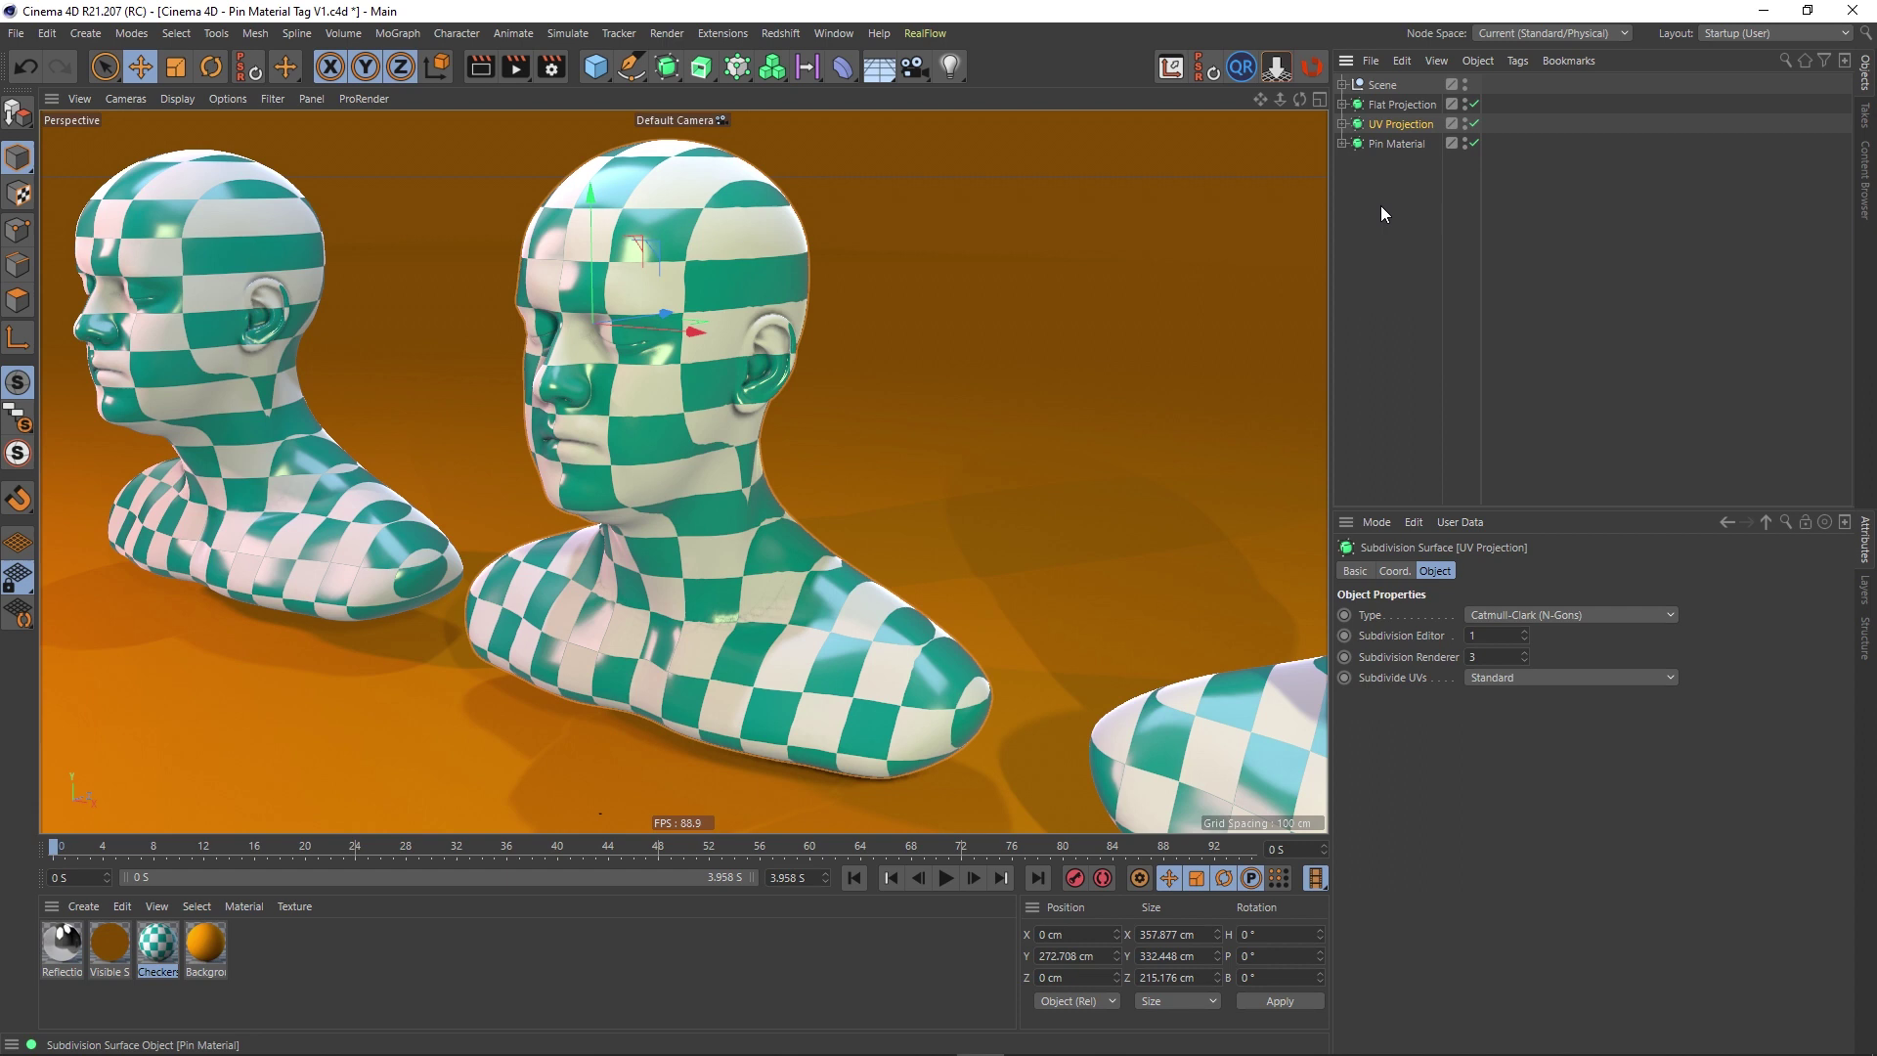
left_click(1404, 196)
left_click(1393, 145)
scroll(885, 528, "down", 5)
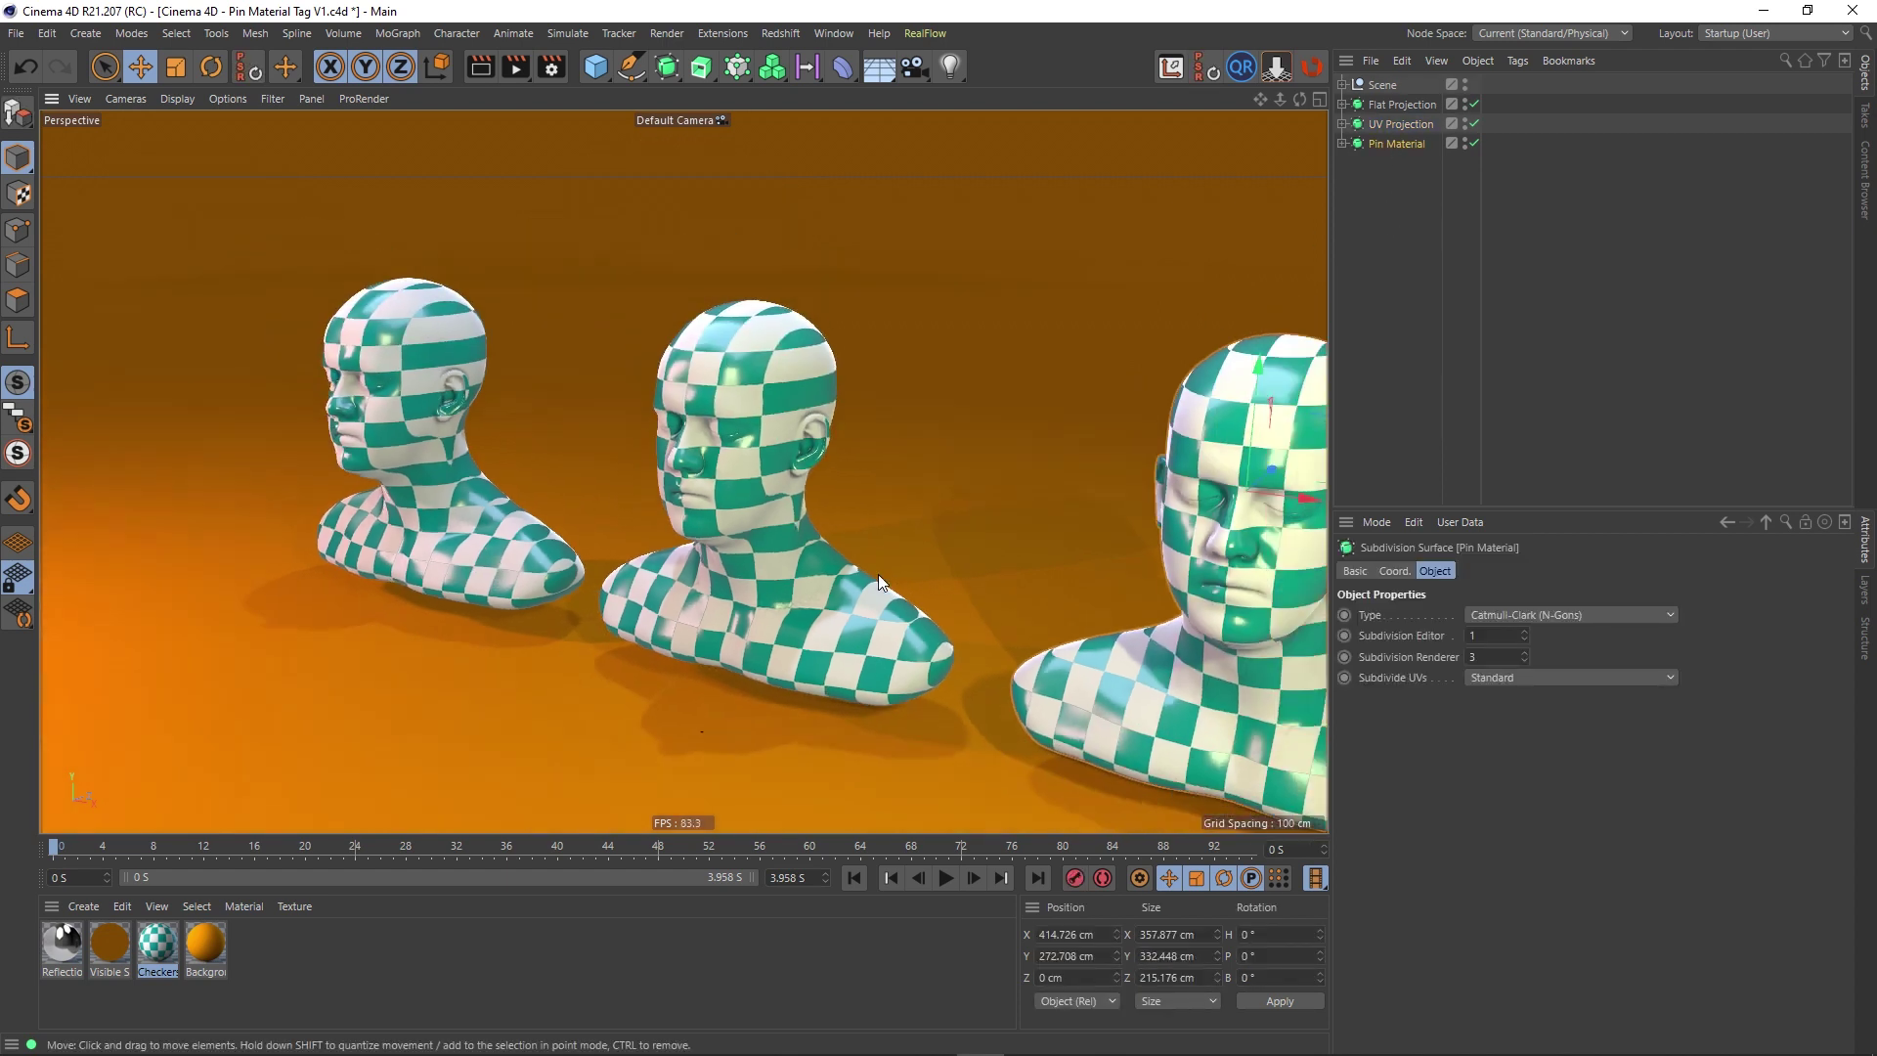
left_click_drag(878, 573, 786, 384, "alt")
scroll(786, 384, "up", 5)
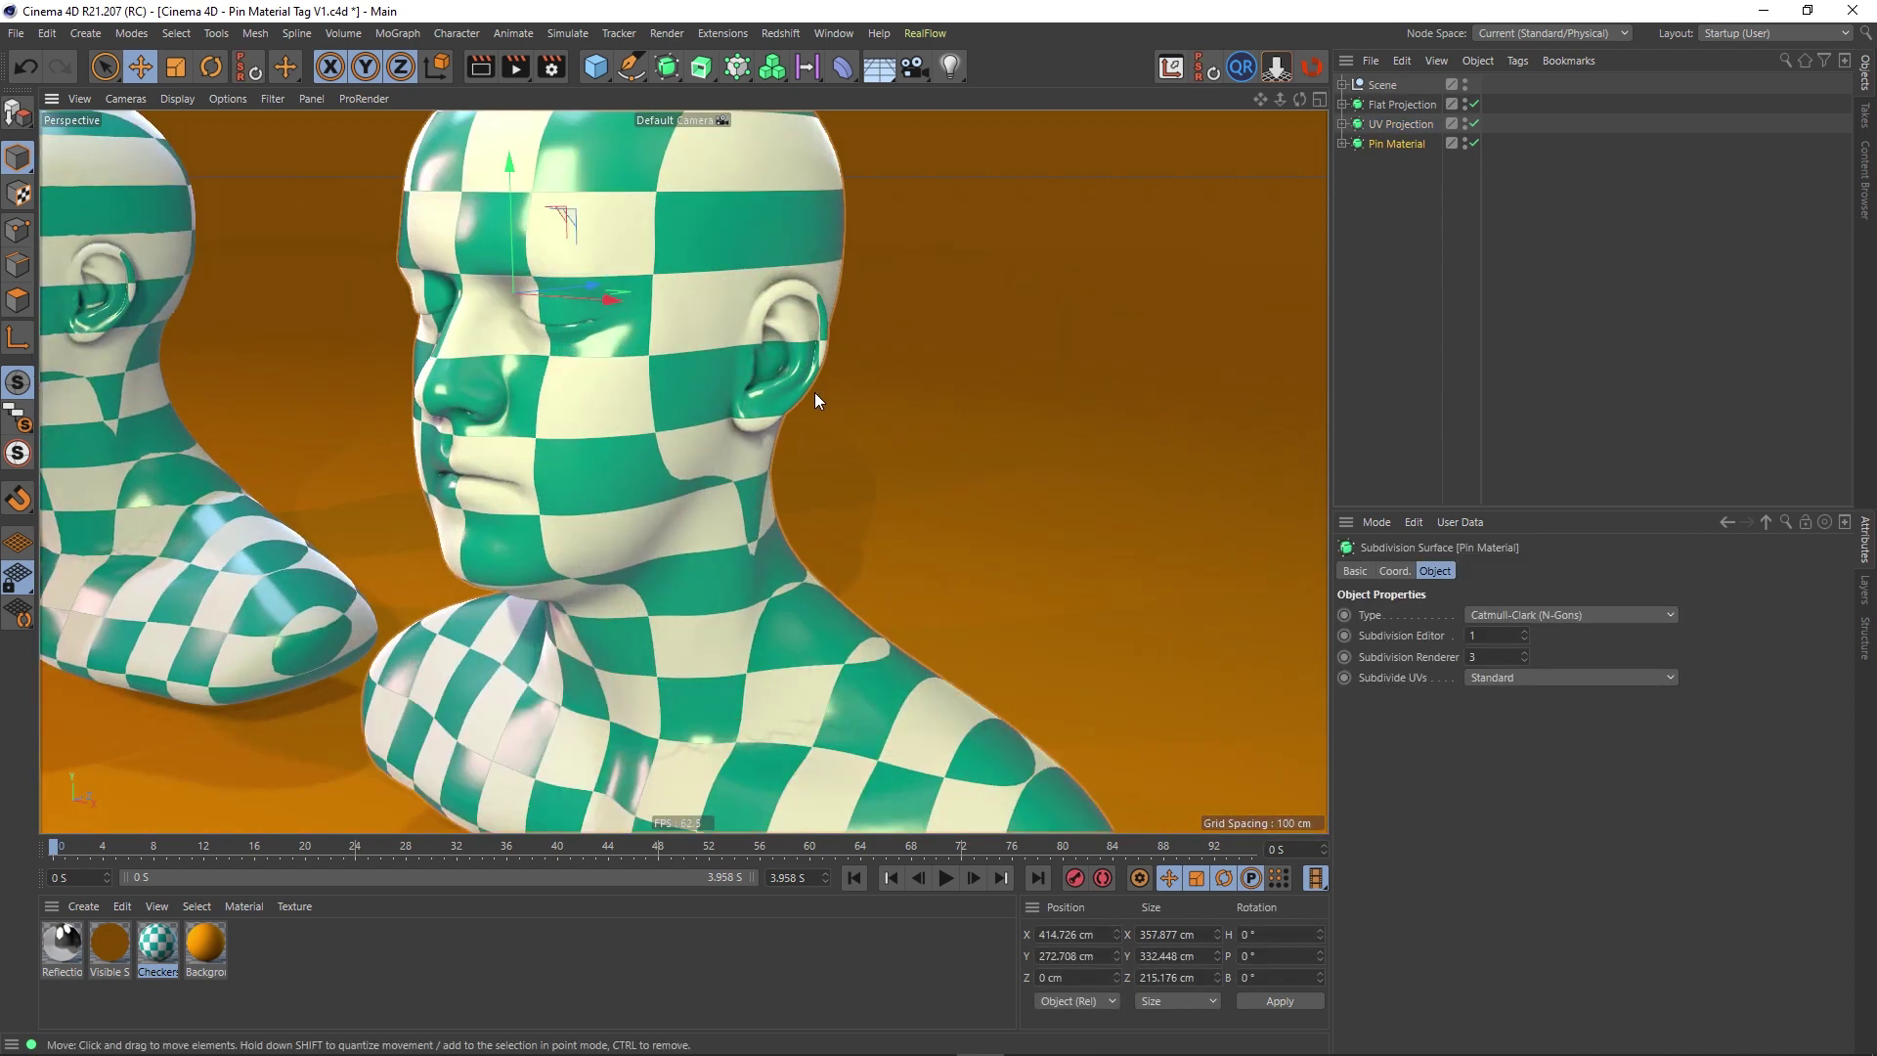
scroll(813, 391, "down", 5)
scroll(801, 426, "up", 3)
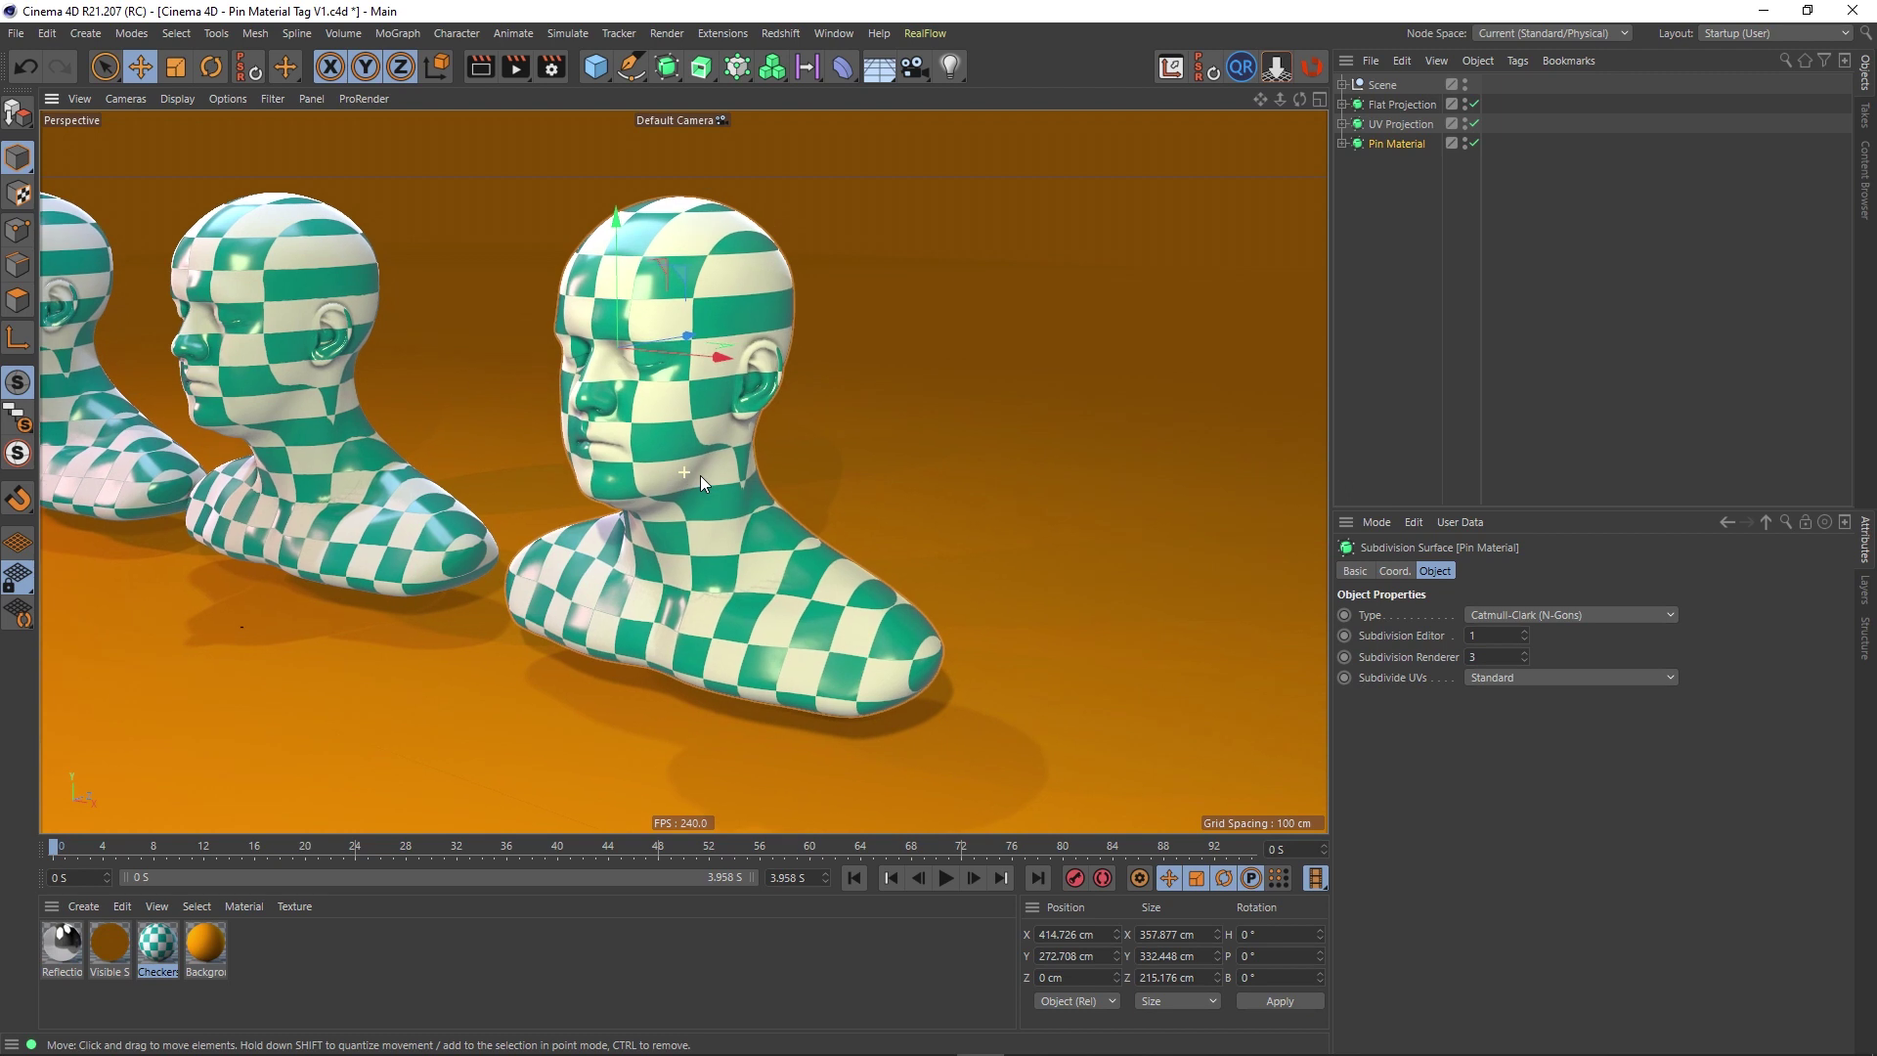
scroll(706, 438, "up", 2)
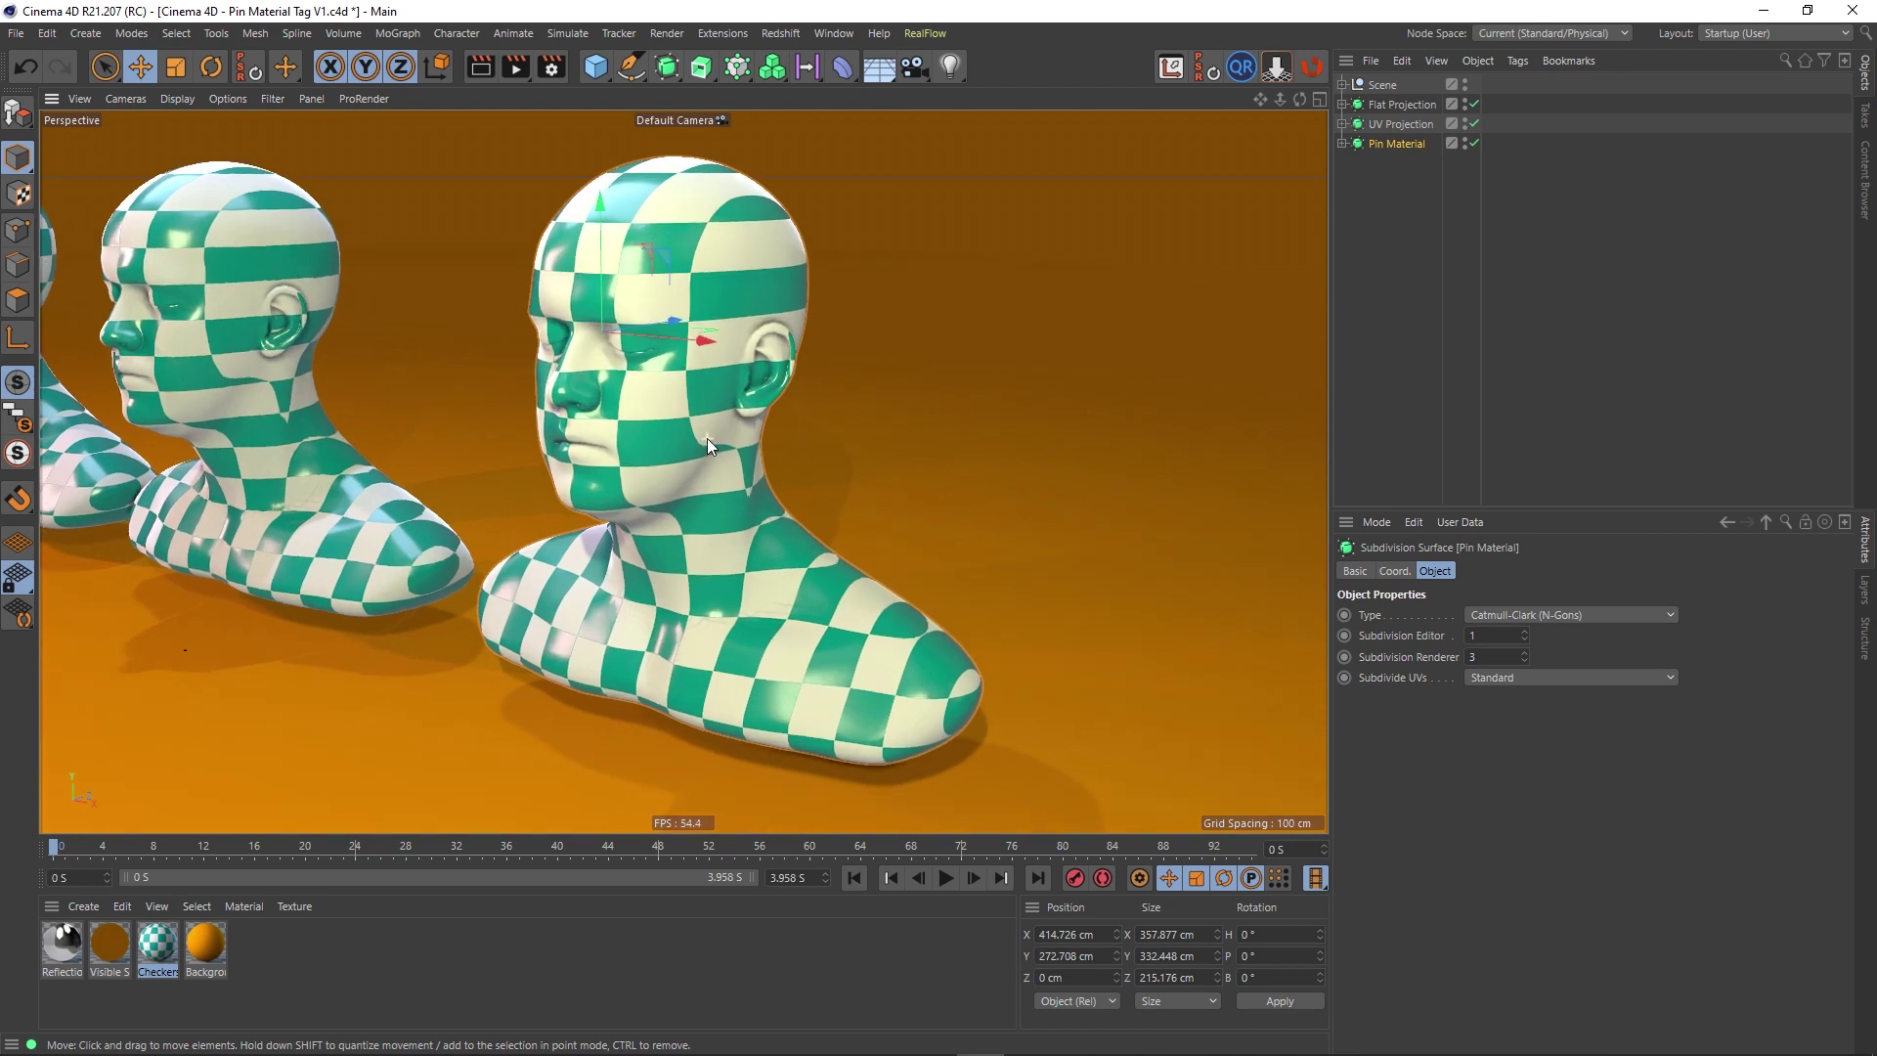
left_click_drag(717, 442, 660, 430, "alt")
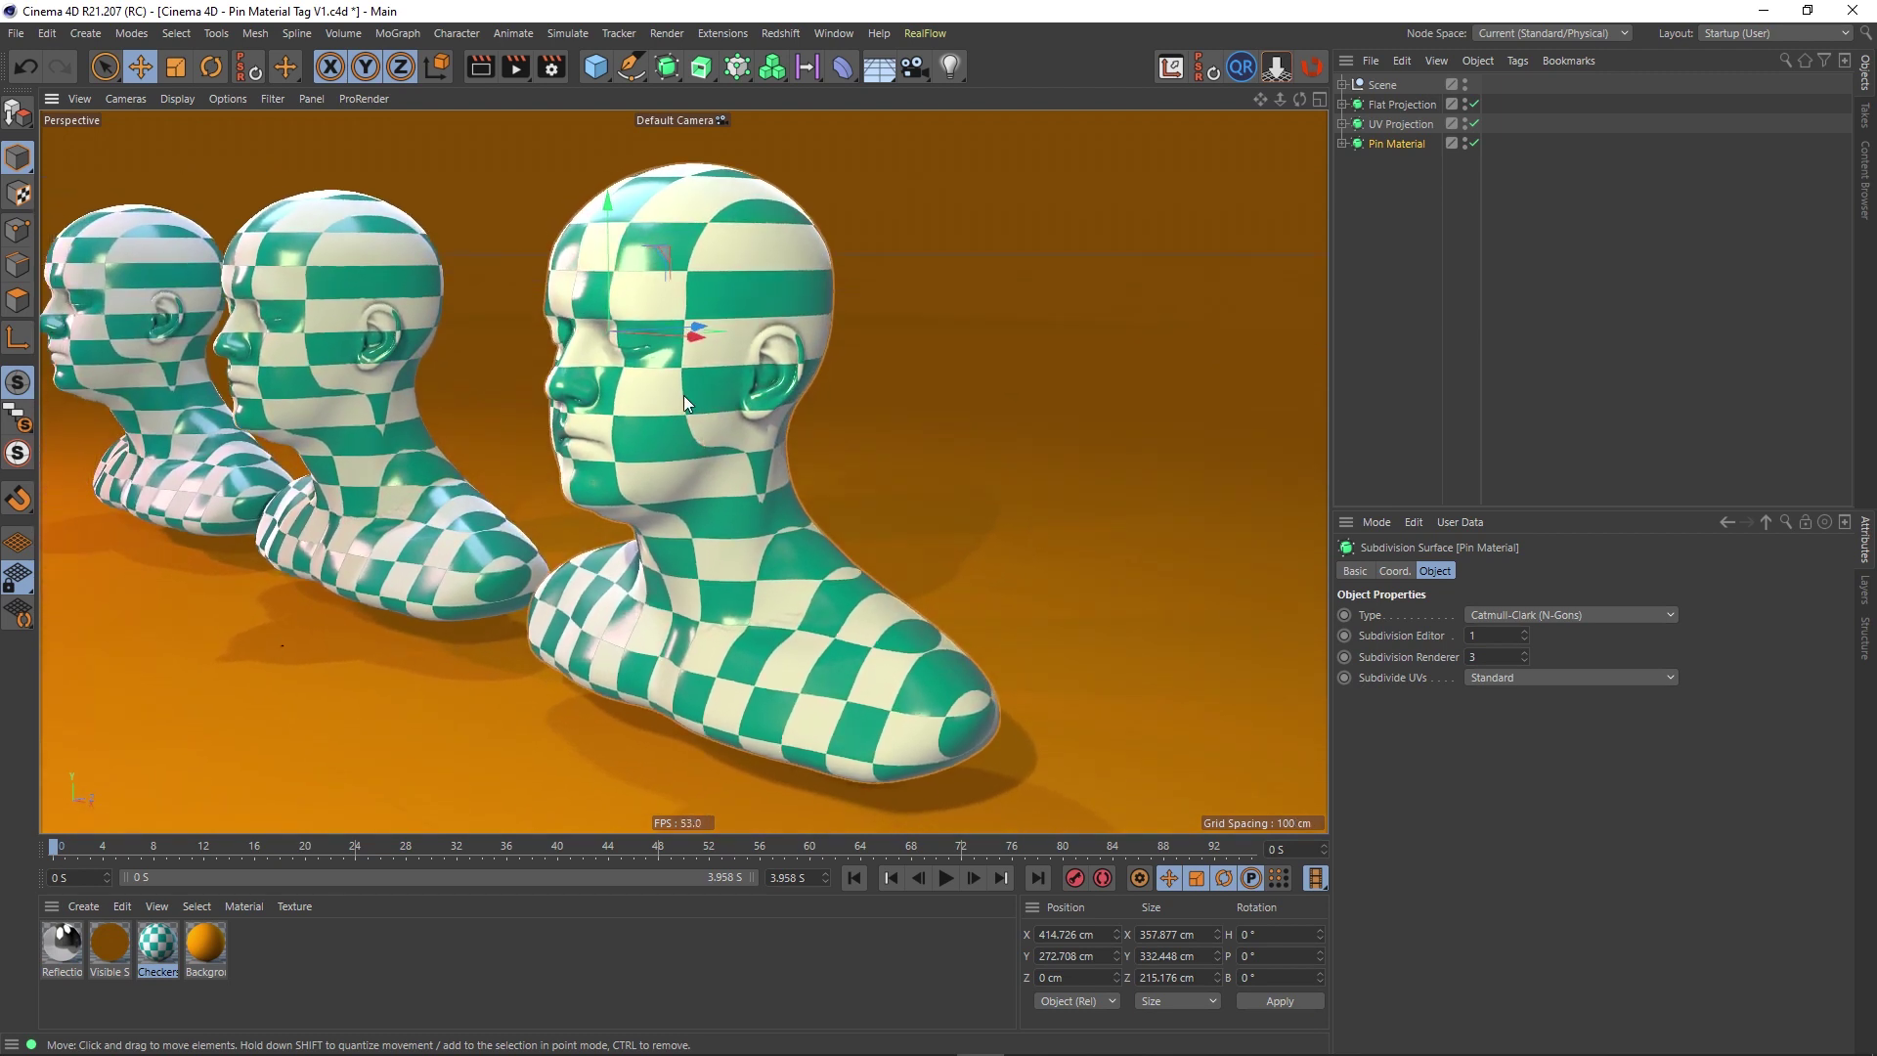
left_click(1343, 143)
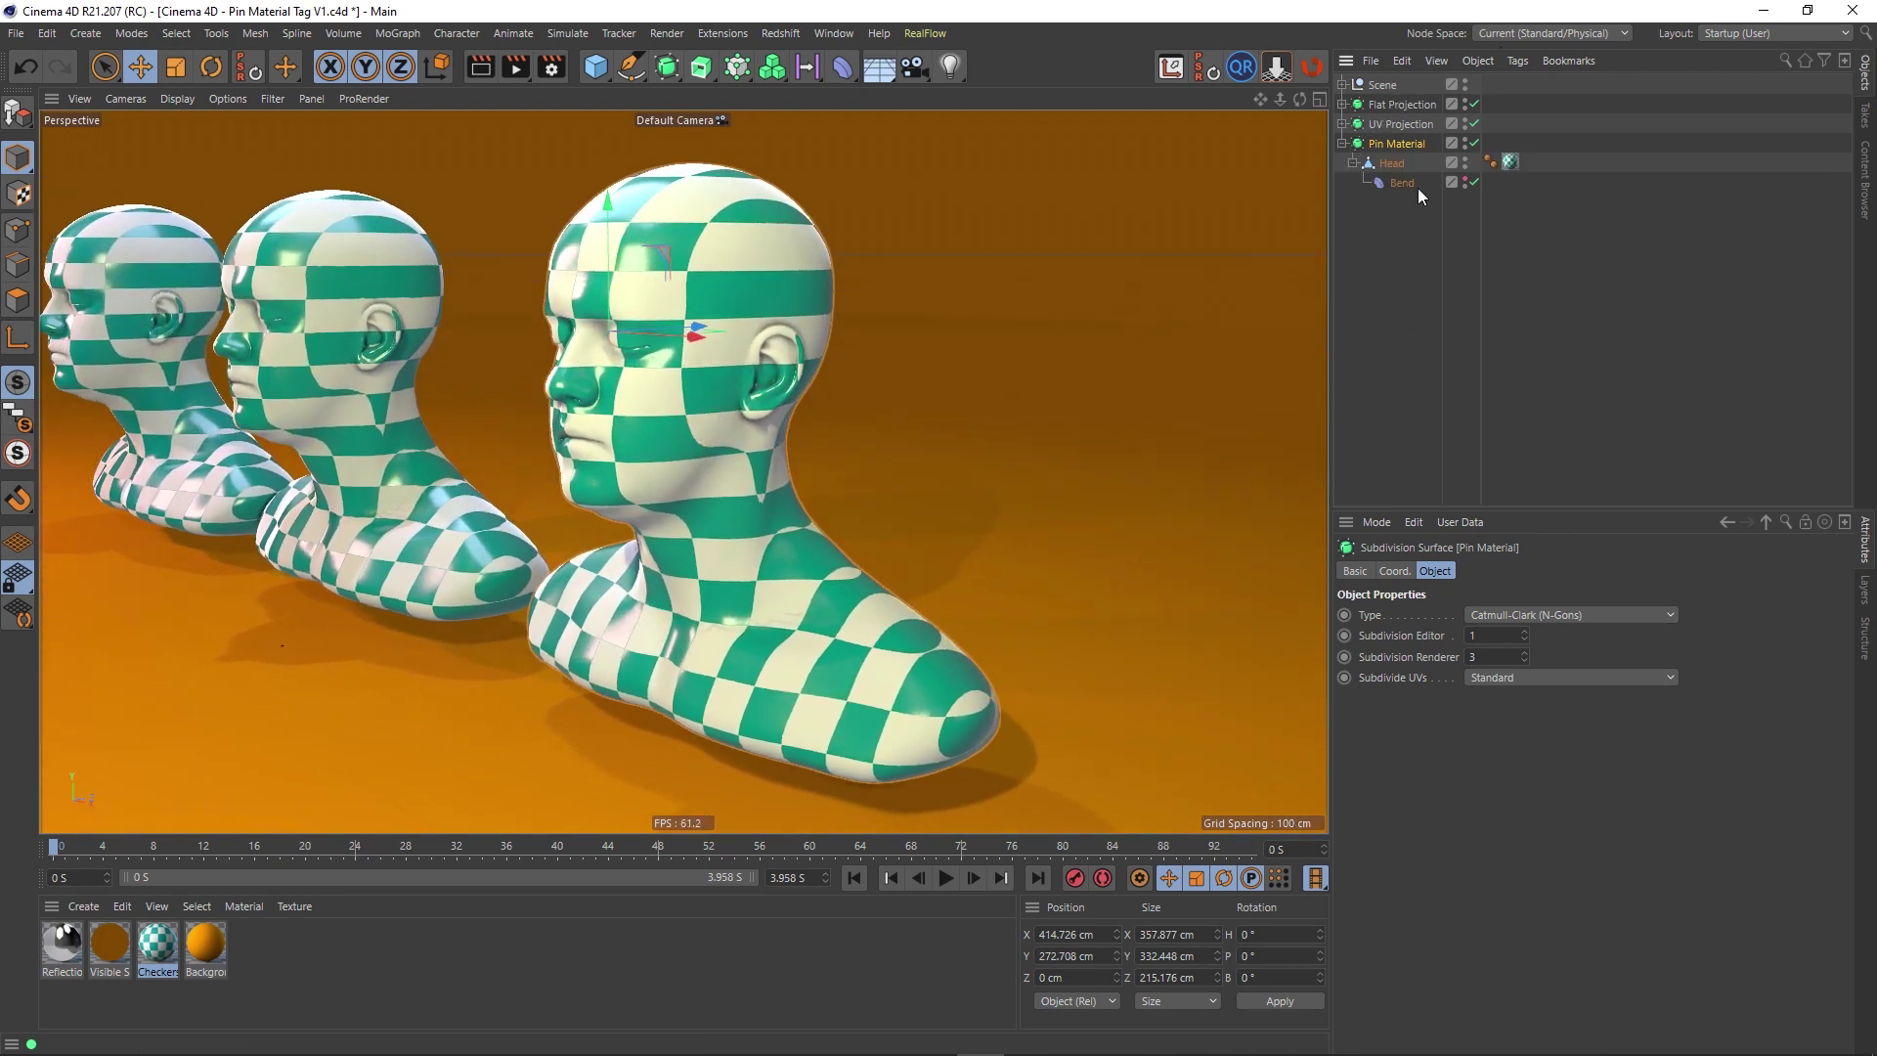
Step: Open the Checkers material tag on the Pin Material group's Head and compare that head's texture with the other two heads
left_click(1391, 163)
left_click(1510, 162)
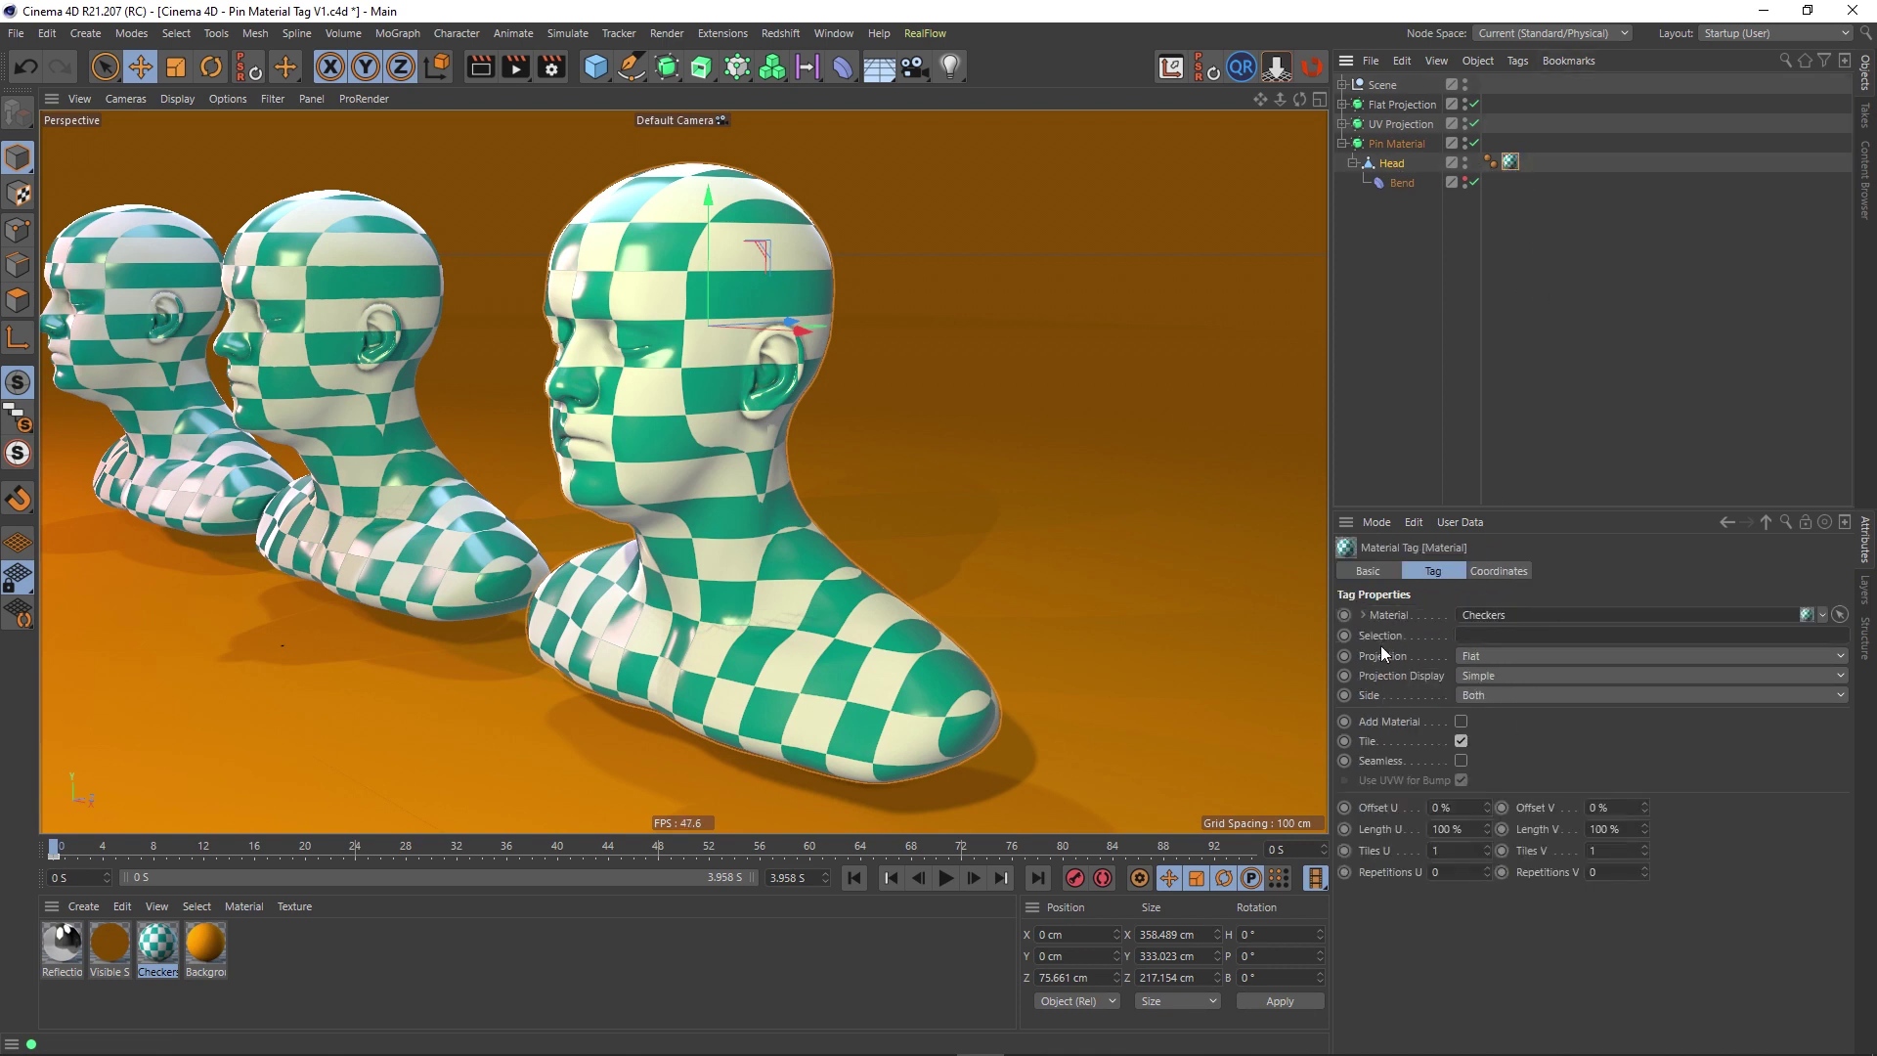
left_click_drag(180, 333, 493, 360, "alt")
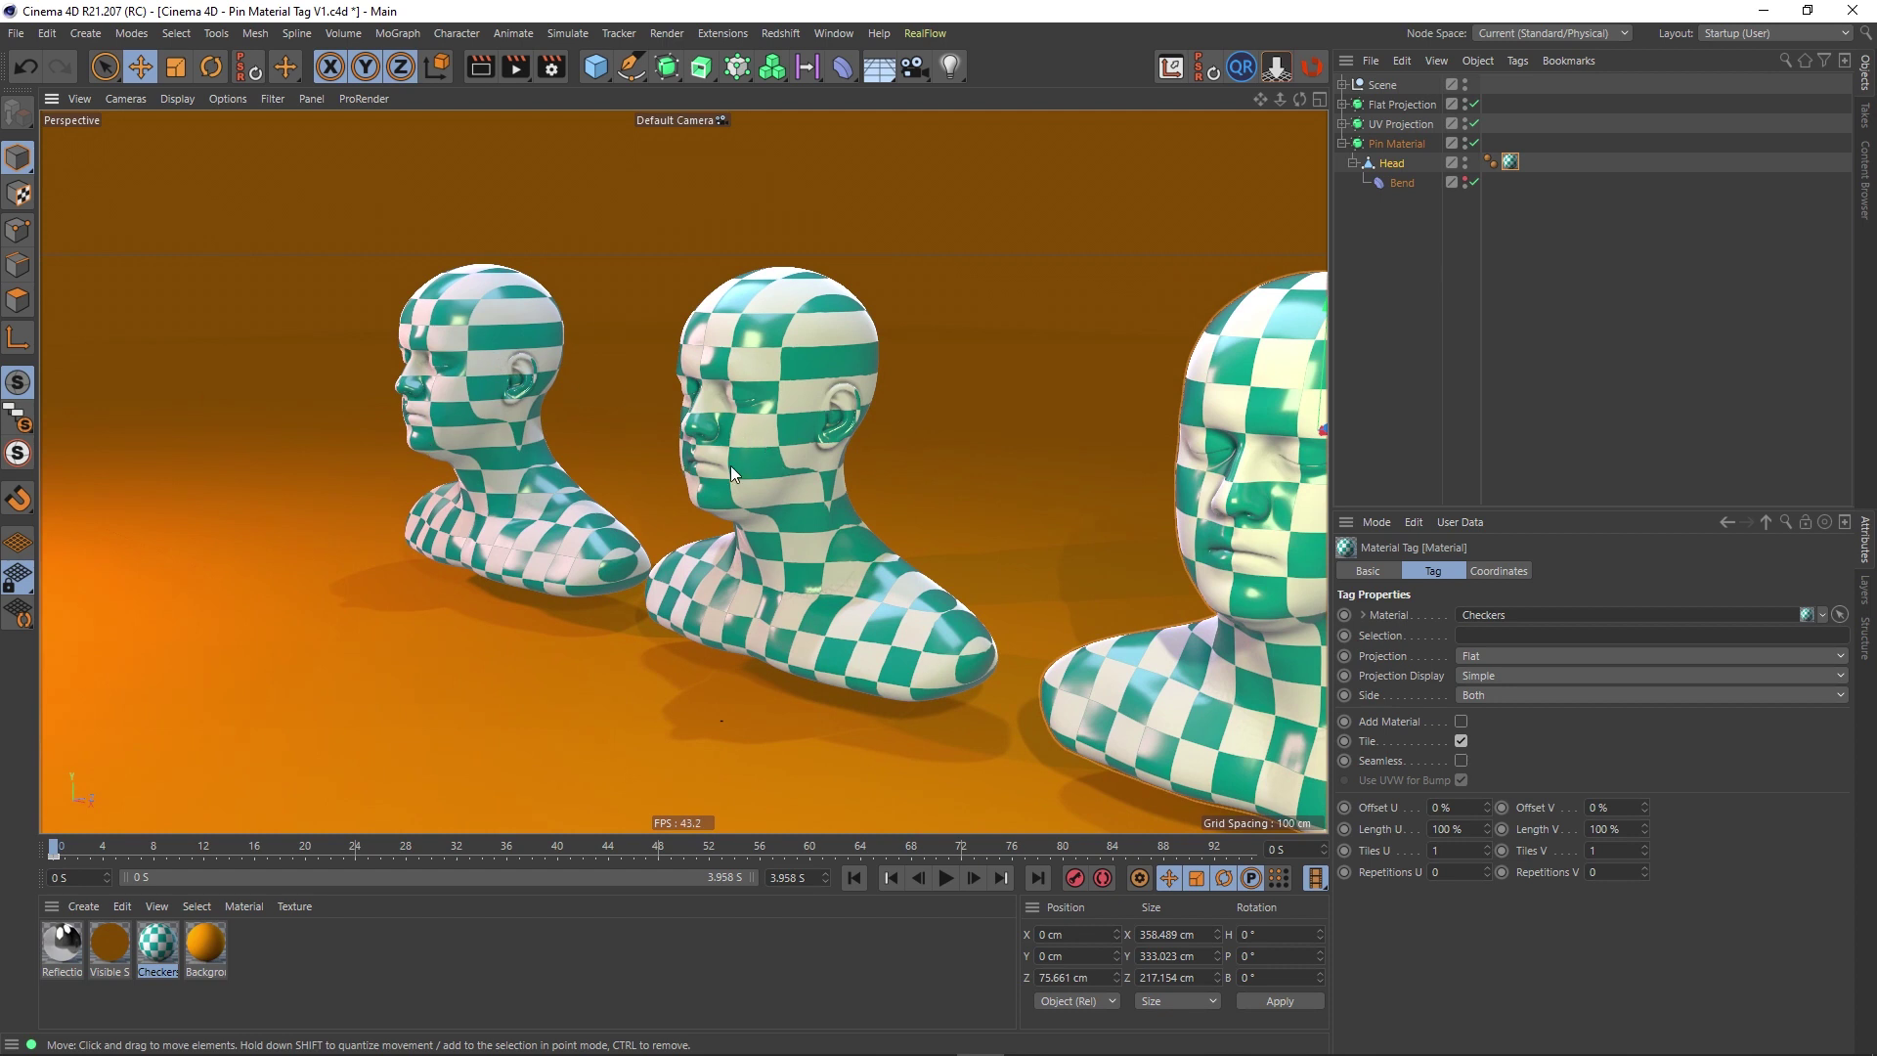
left_click_drag(1233, 522, 956, 307, "alt")
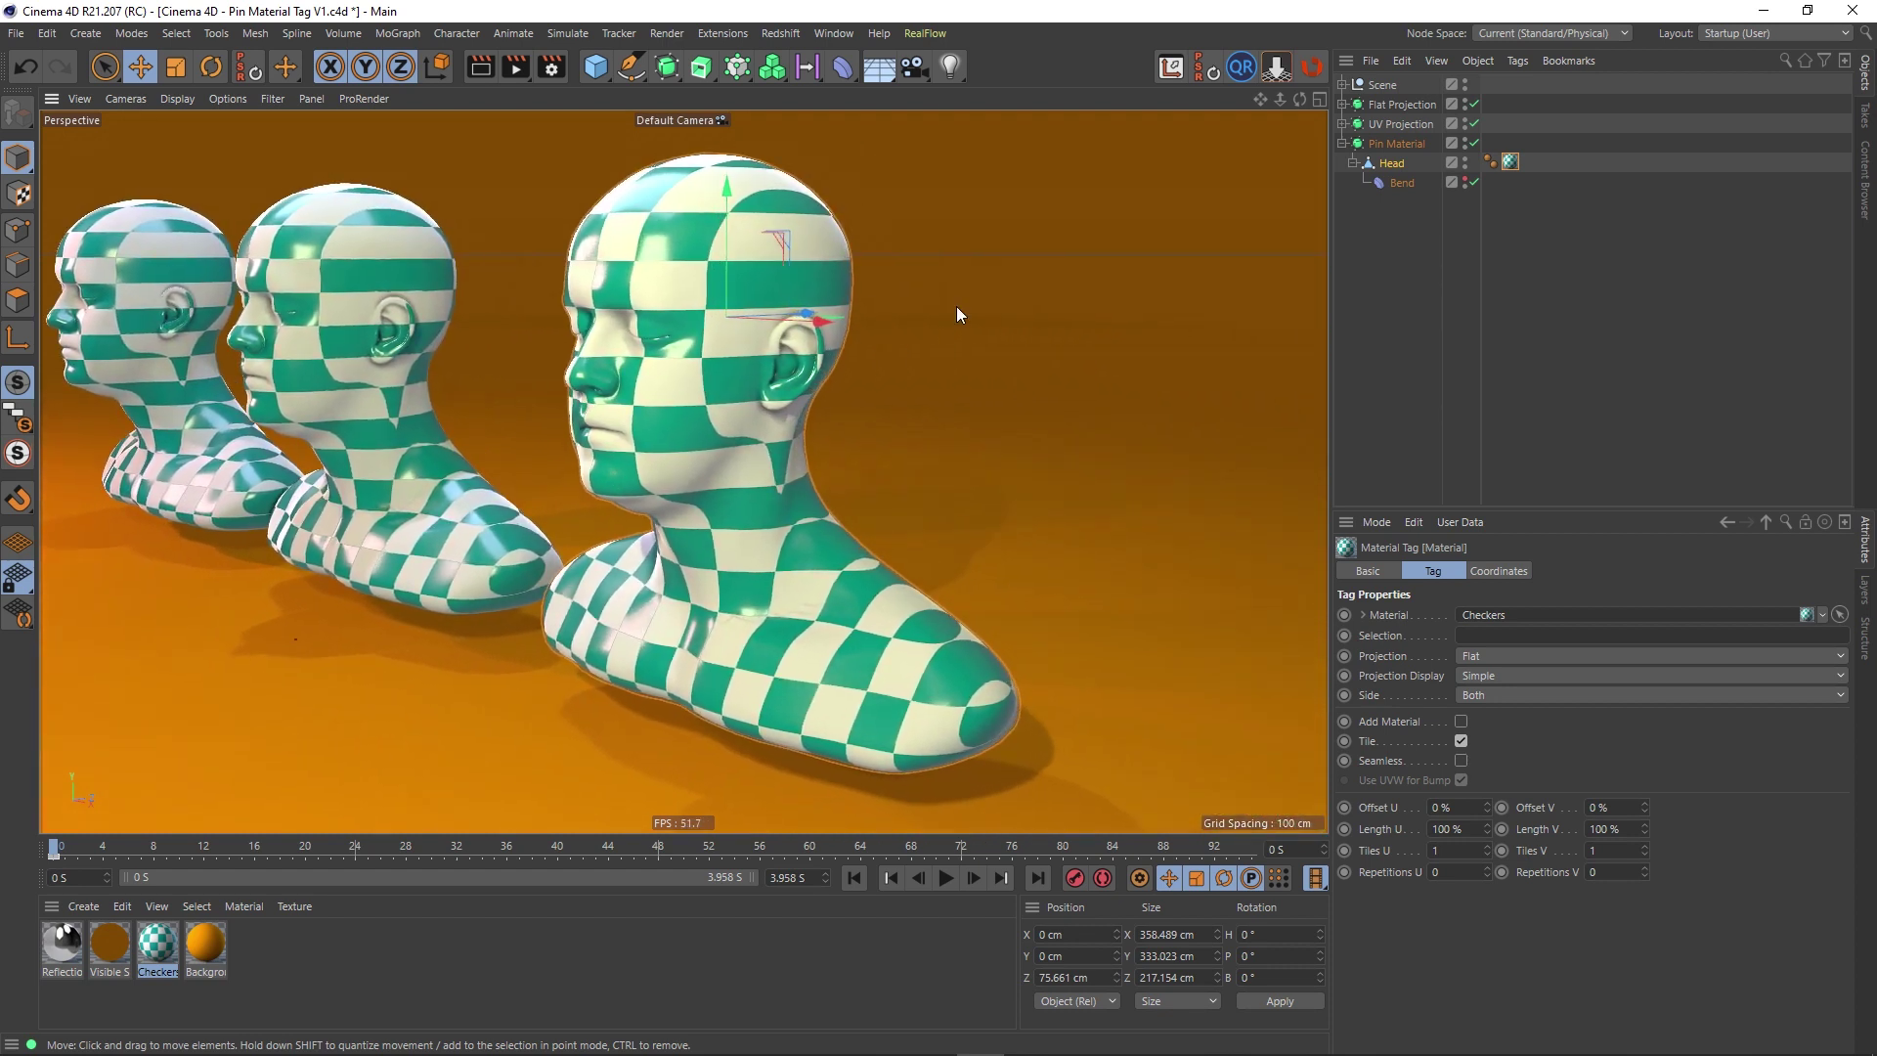
Step: Try adjusting the Bend strength on the Pin Material head without a pin tag
left_click(1398, 183)
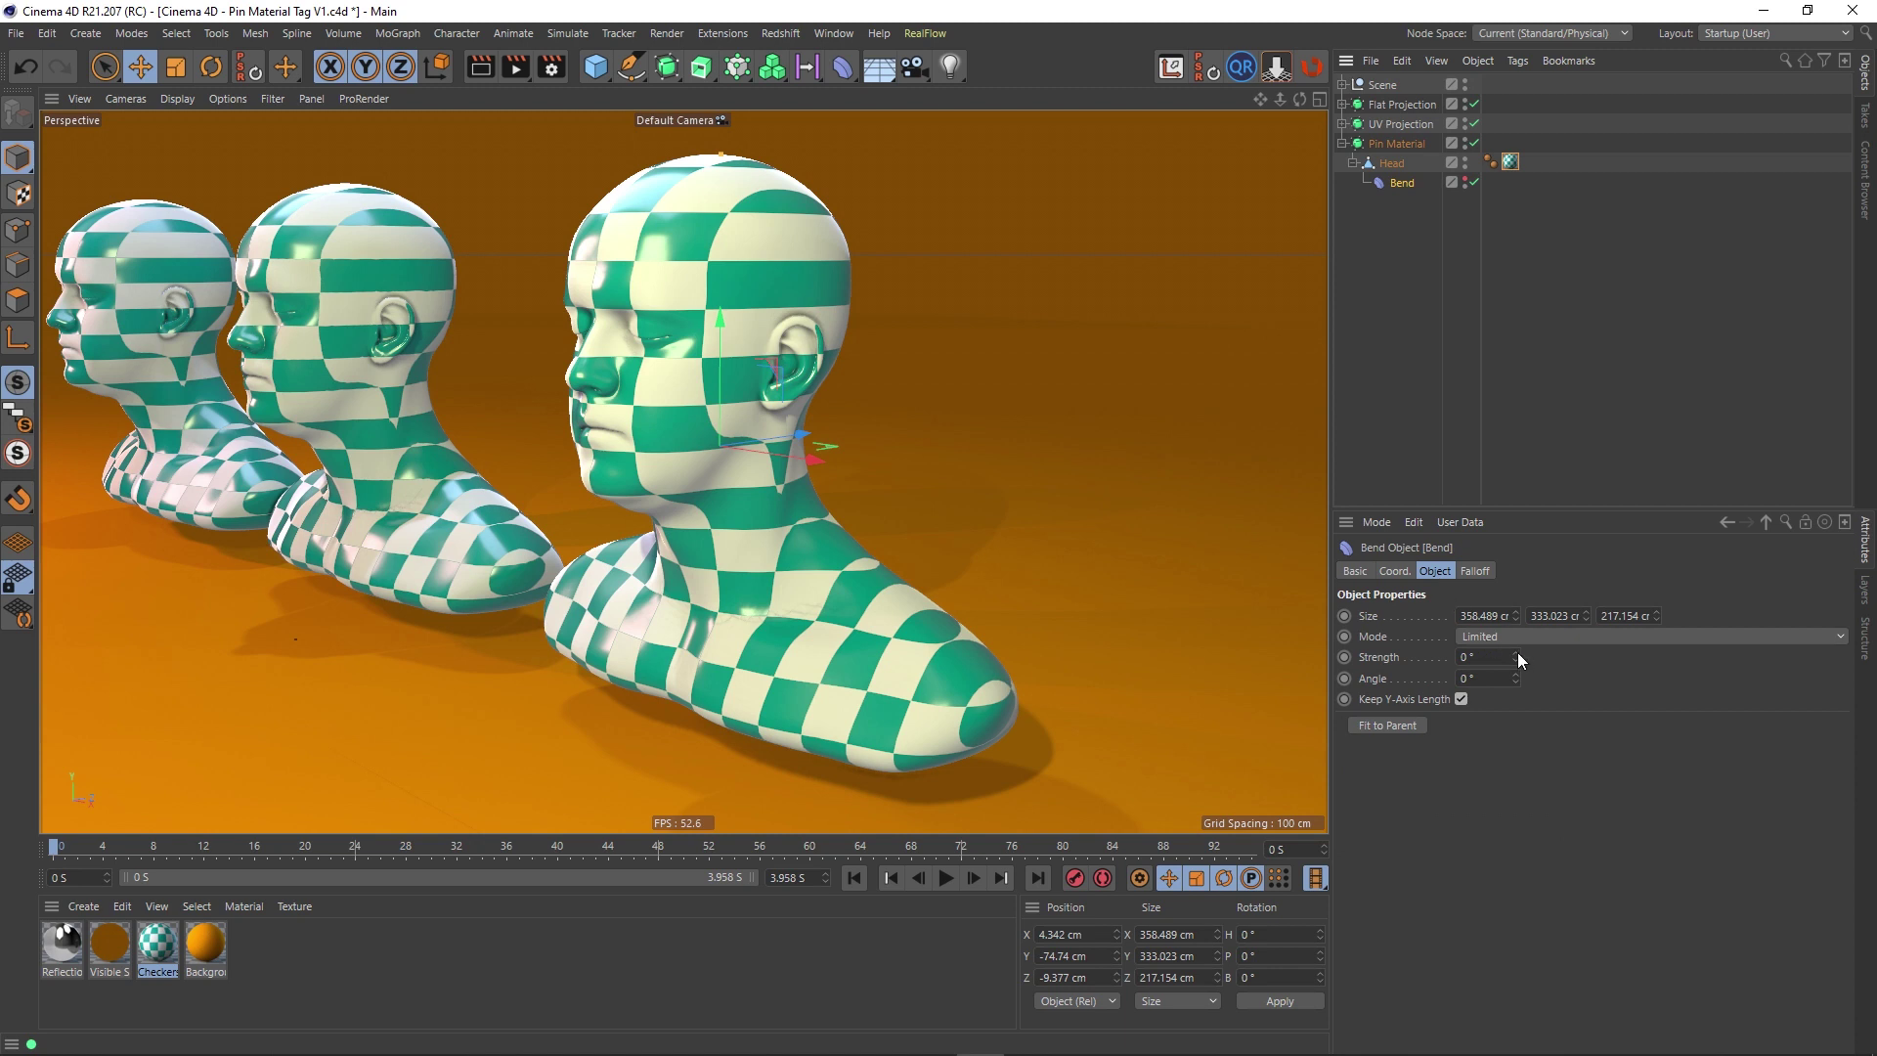
mouse_move(1517, 658)
left_mouse_down()
mouse_move(1466, 658)
mouse_move(1517, 653)
left_mouse_up()
left_click(1433, 218)
Step: Add a Pin Material tag to the Head under Pin Material and record its texture state
left_click(1398, 164)
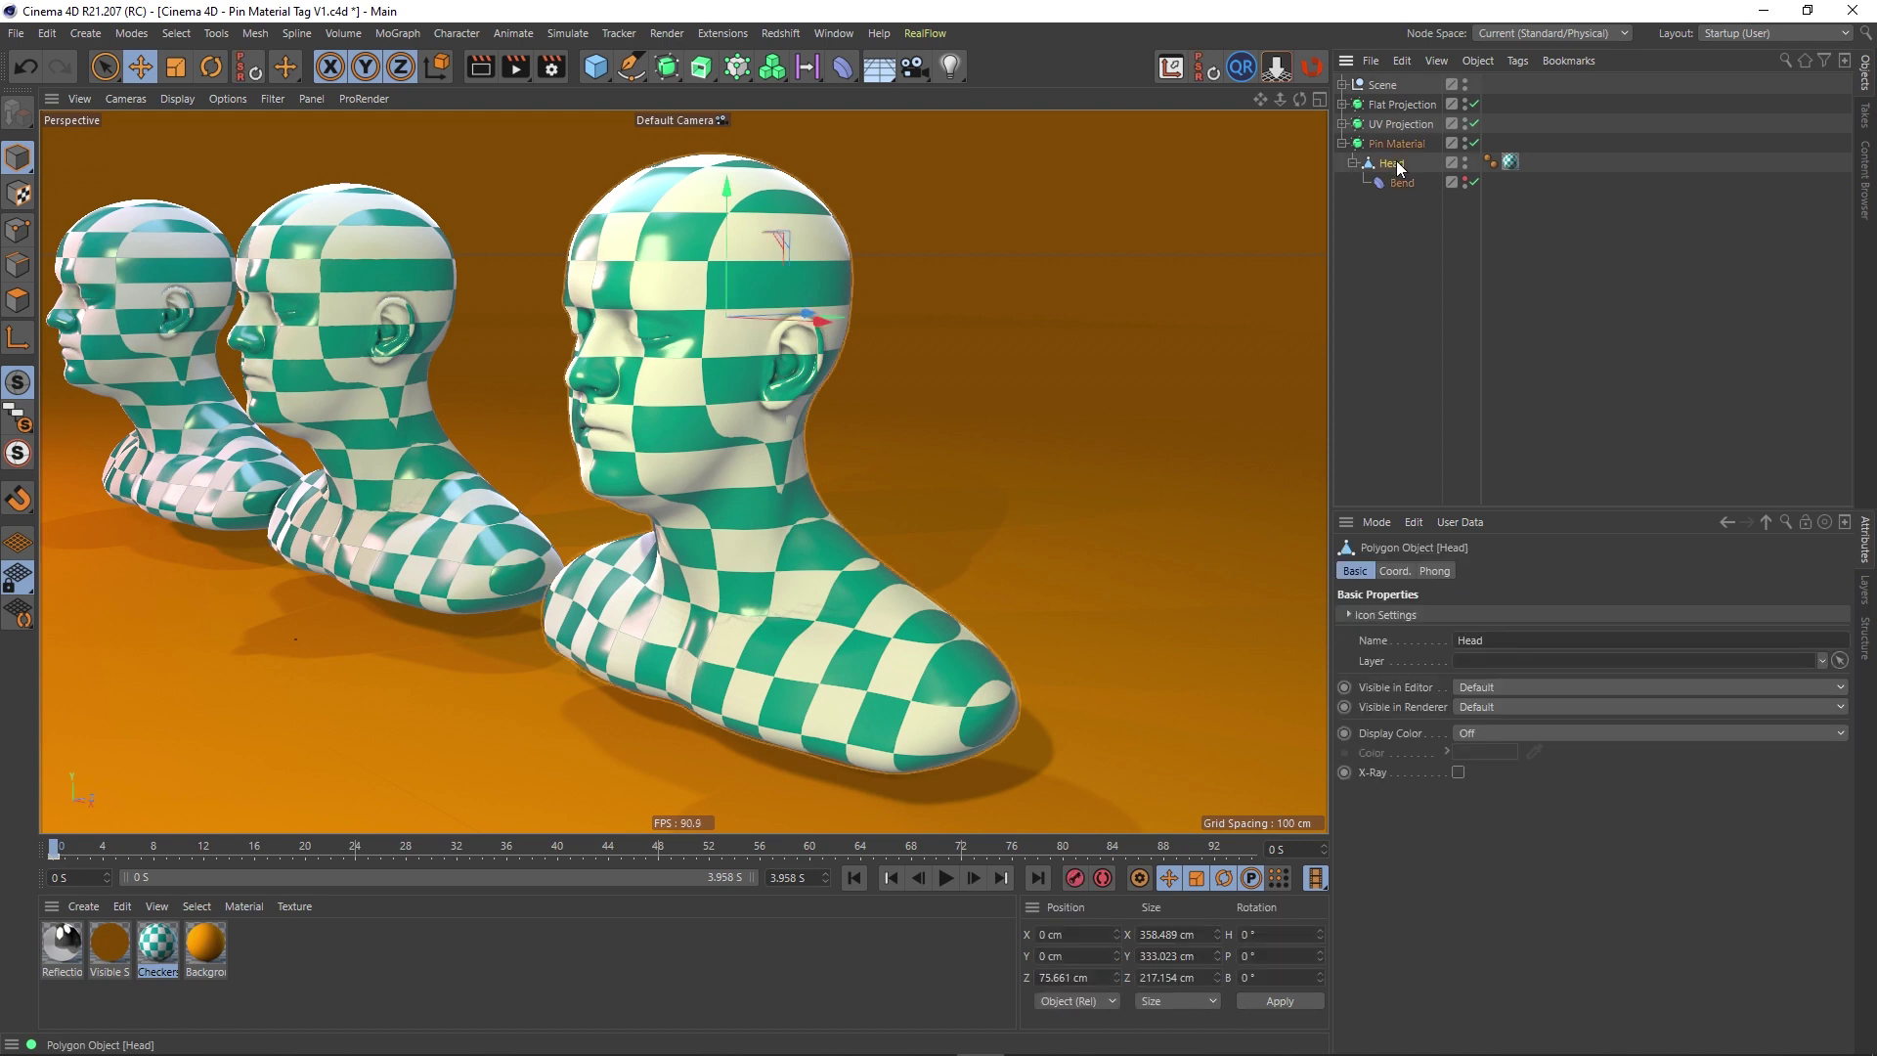
right_click(1398, 165)
mouse_move(1468, 174)
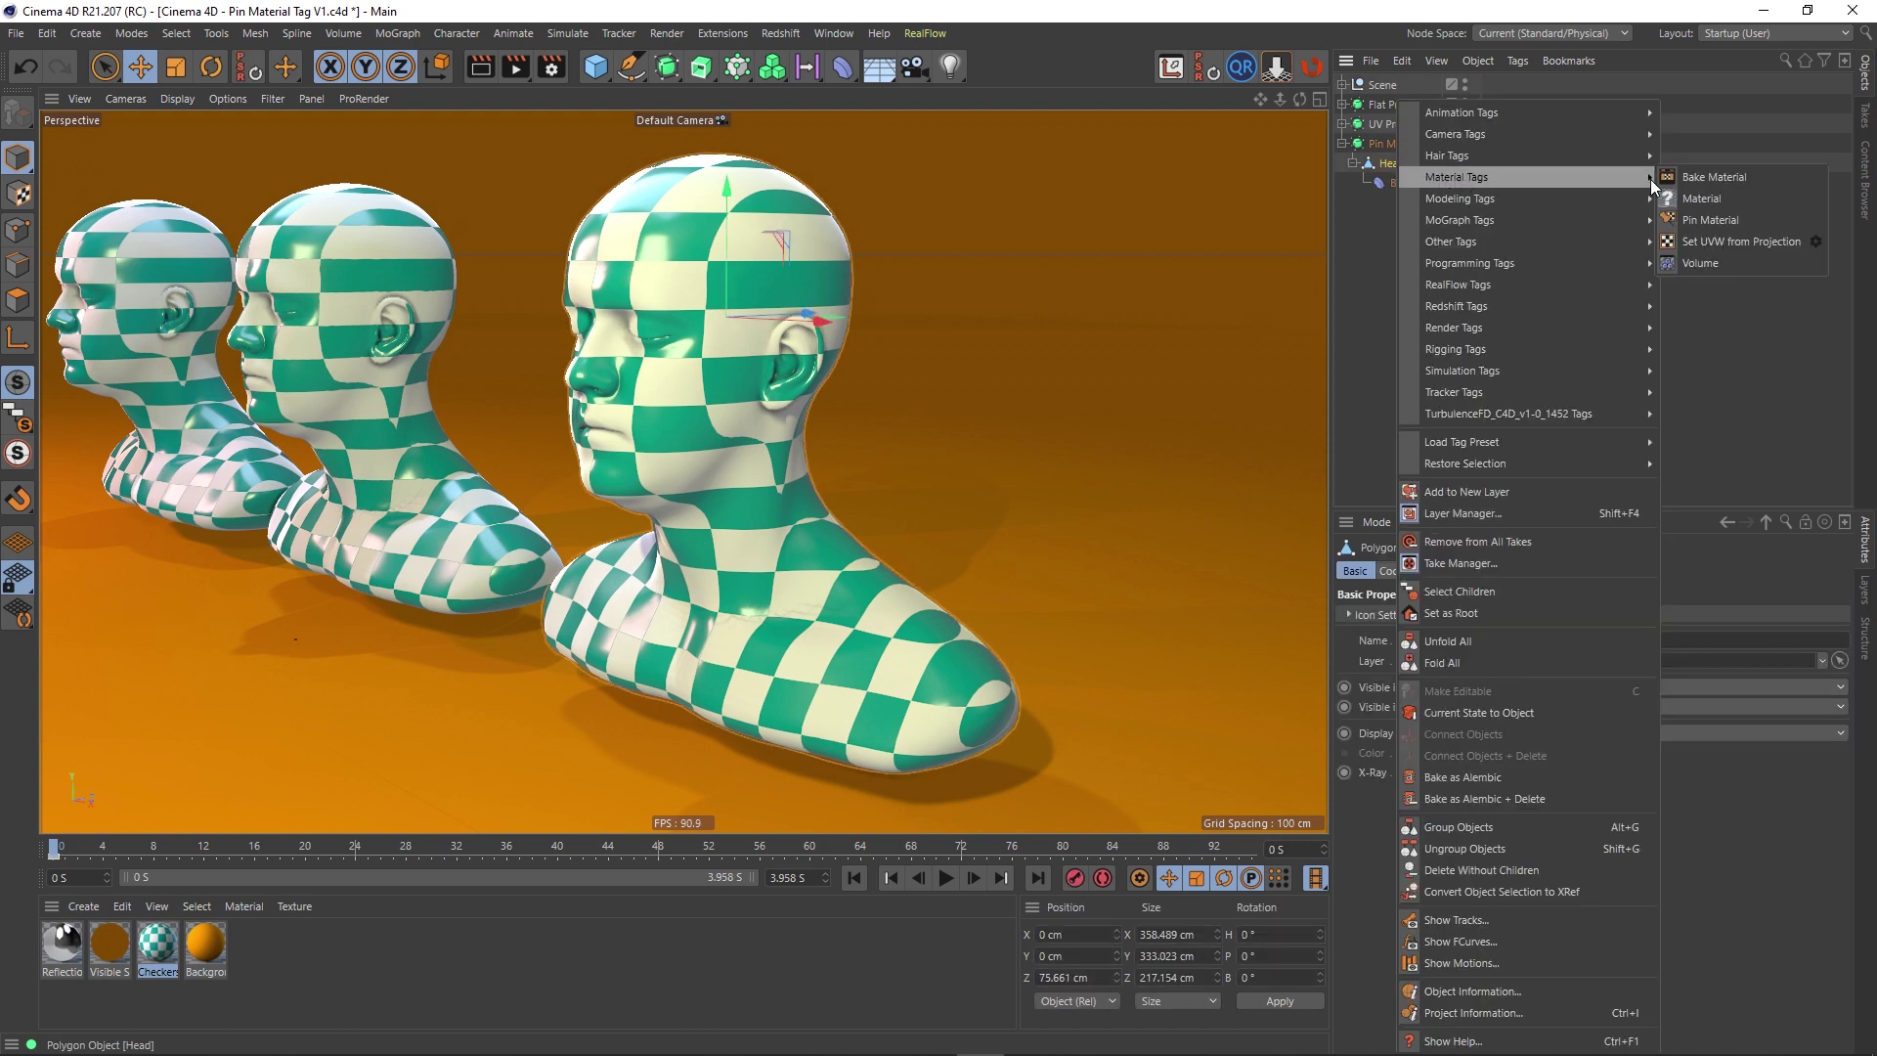
left_click(1716, 221)
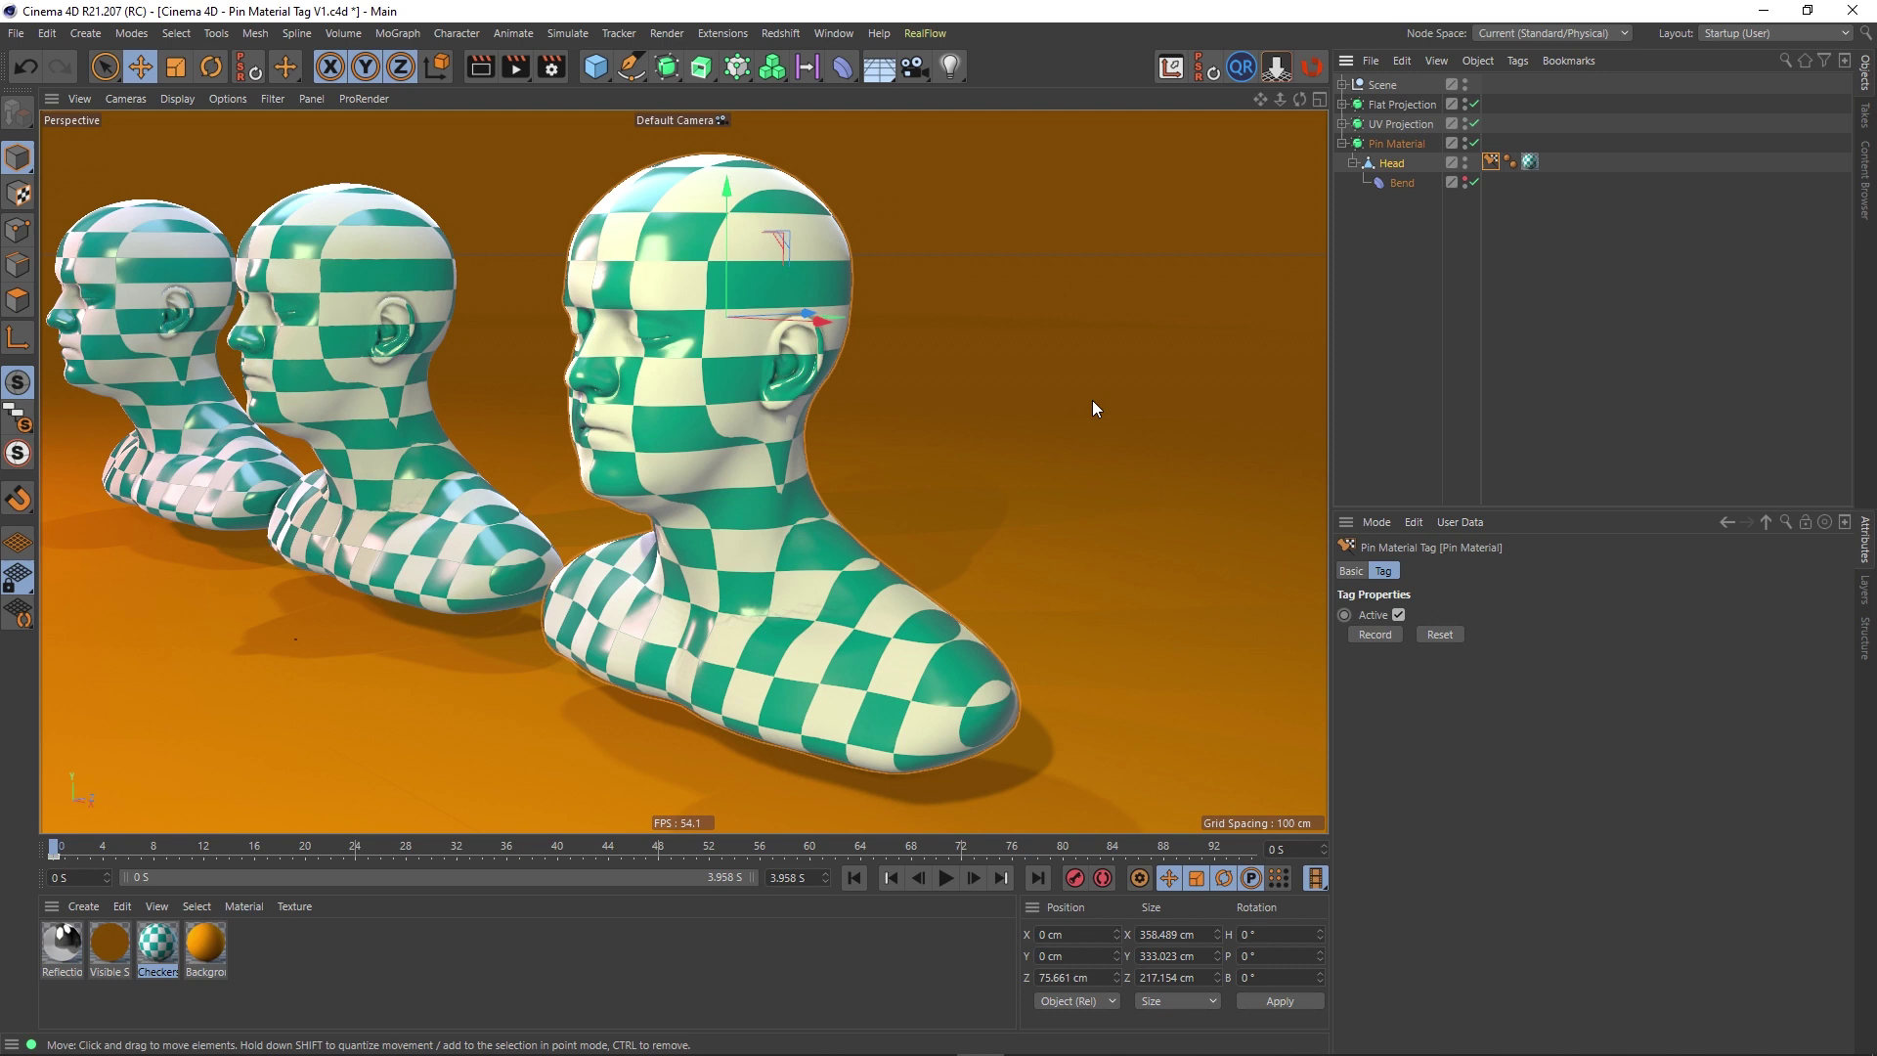
left_click(1376, 634)
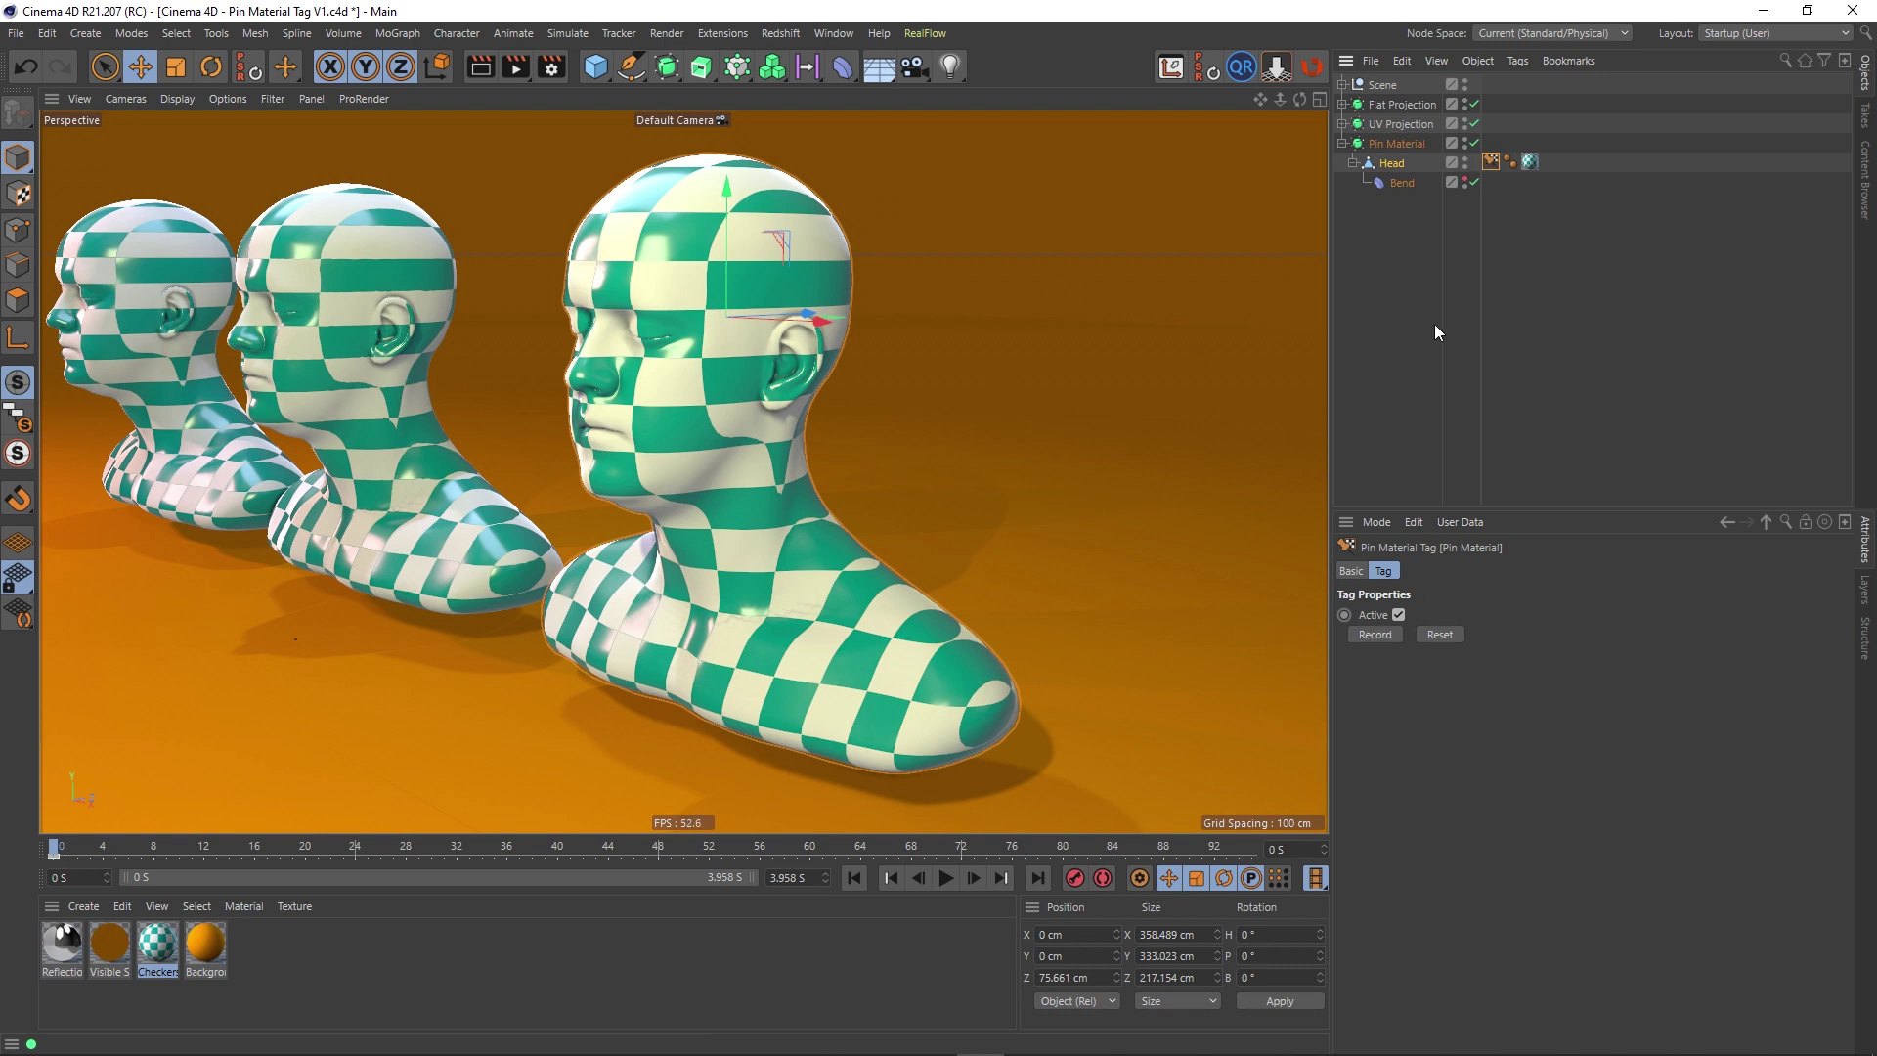
Step: Bend the pinned head with a Bend strength of 71°
left_click(1428, 219)
left_click(1393, 166)
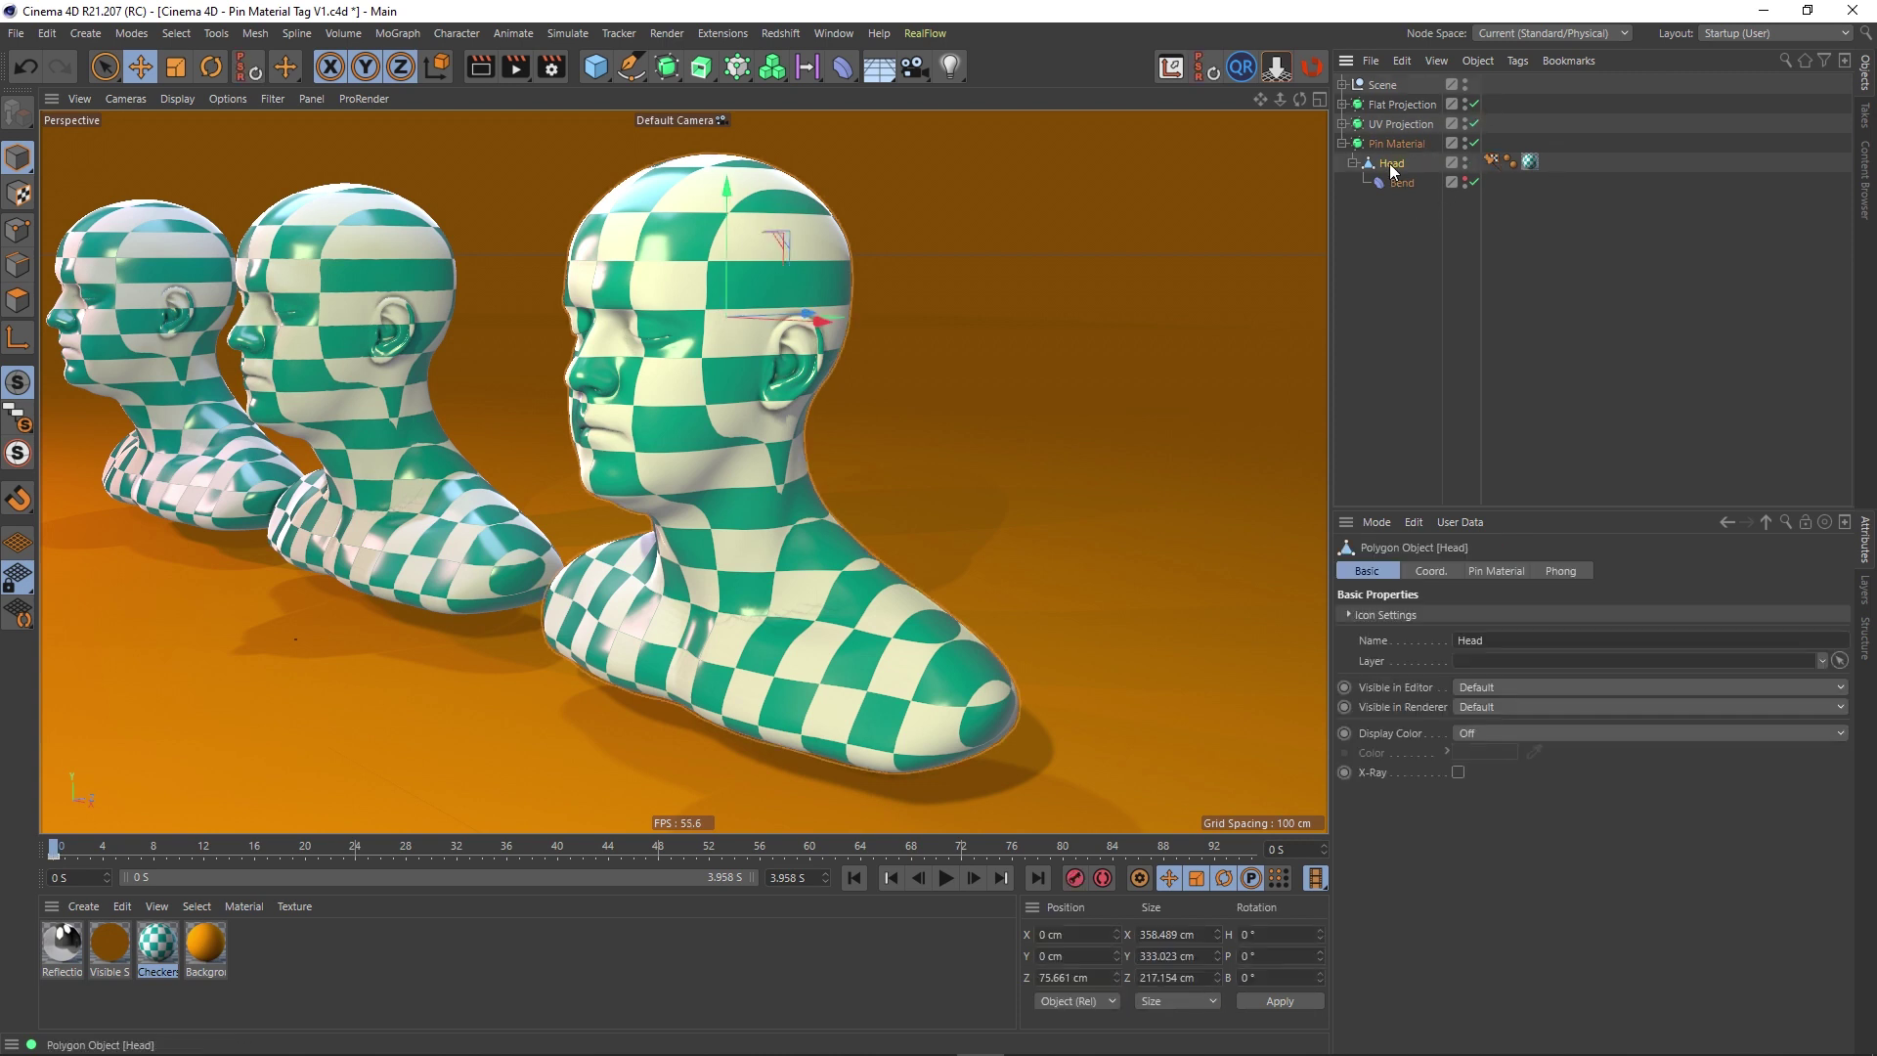
left_click(1402, 184)
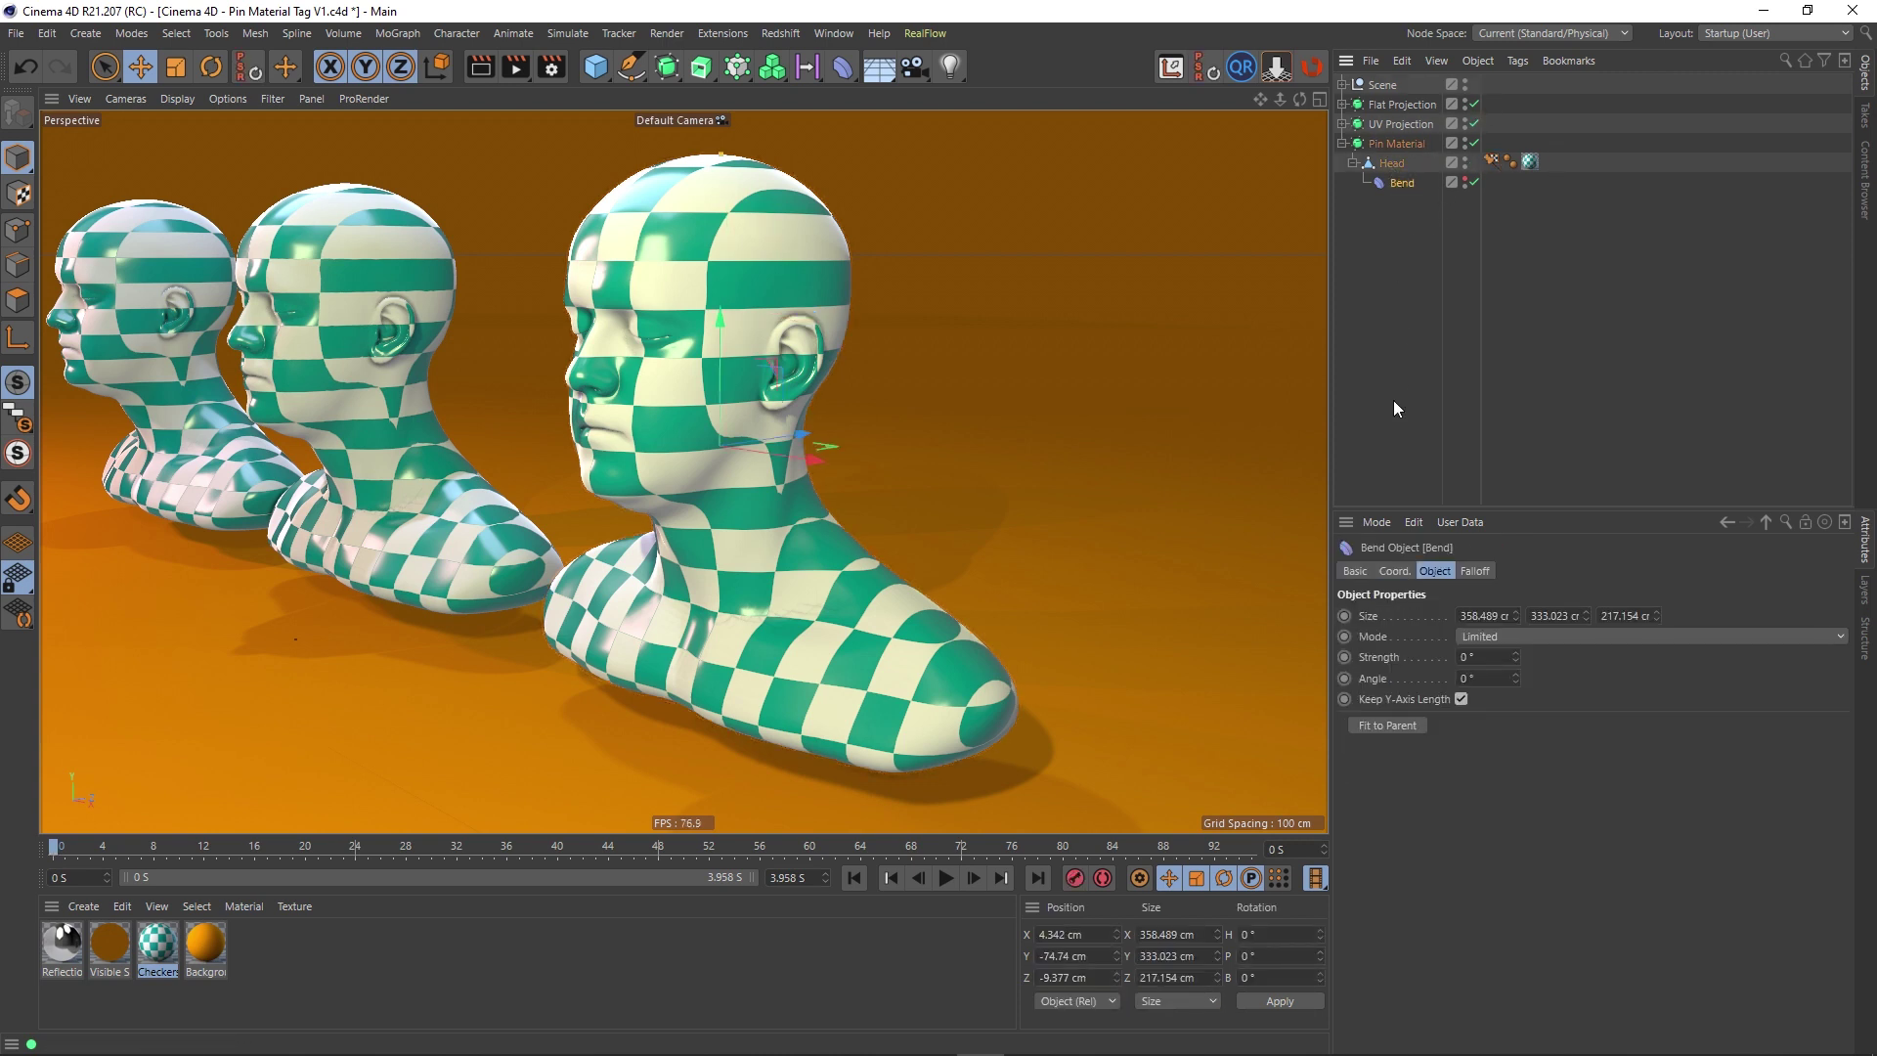
left_click_drag(1515, 656, 1564, 656)
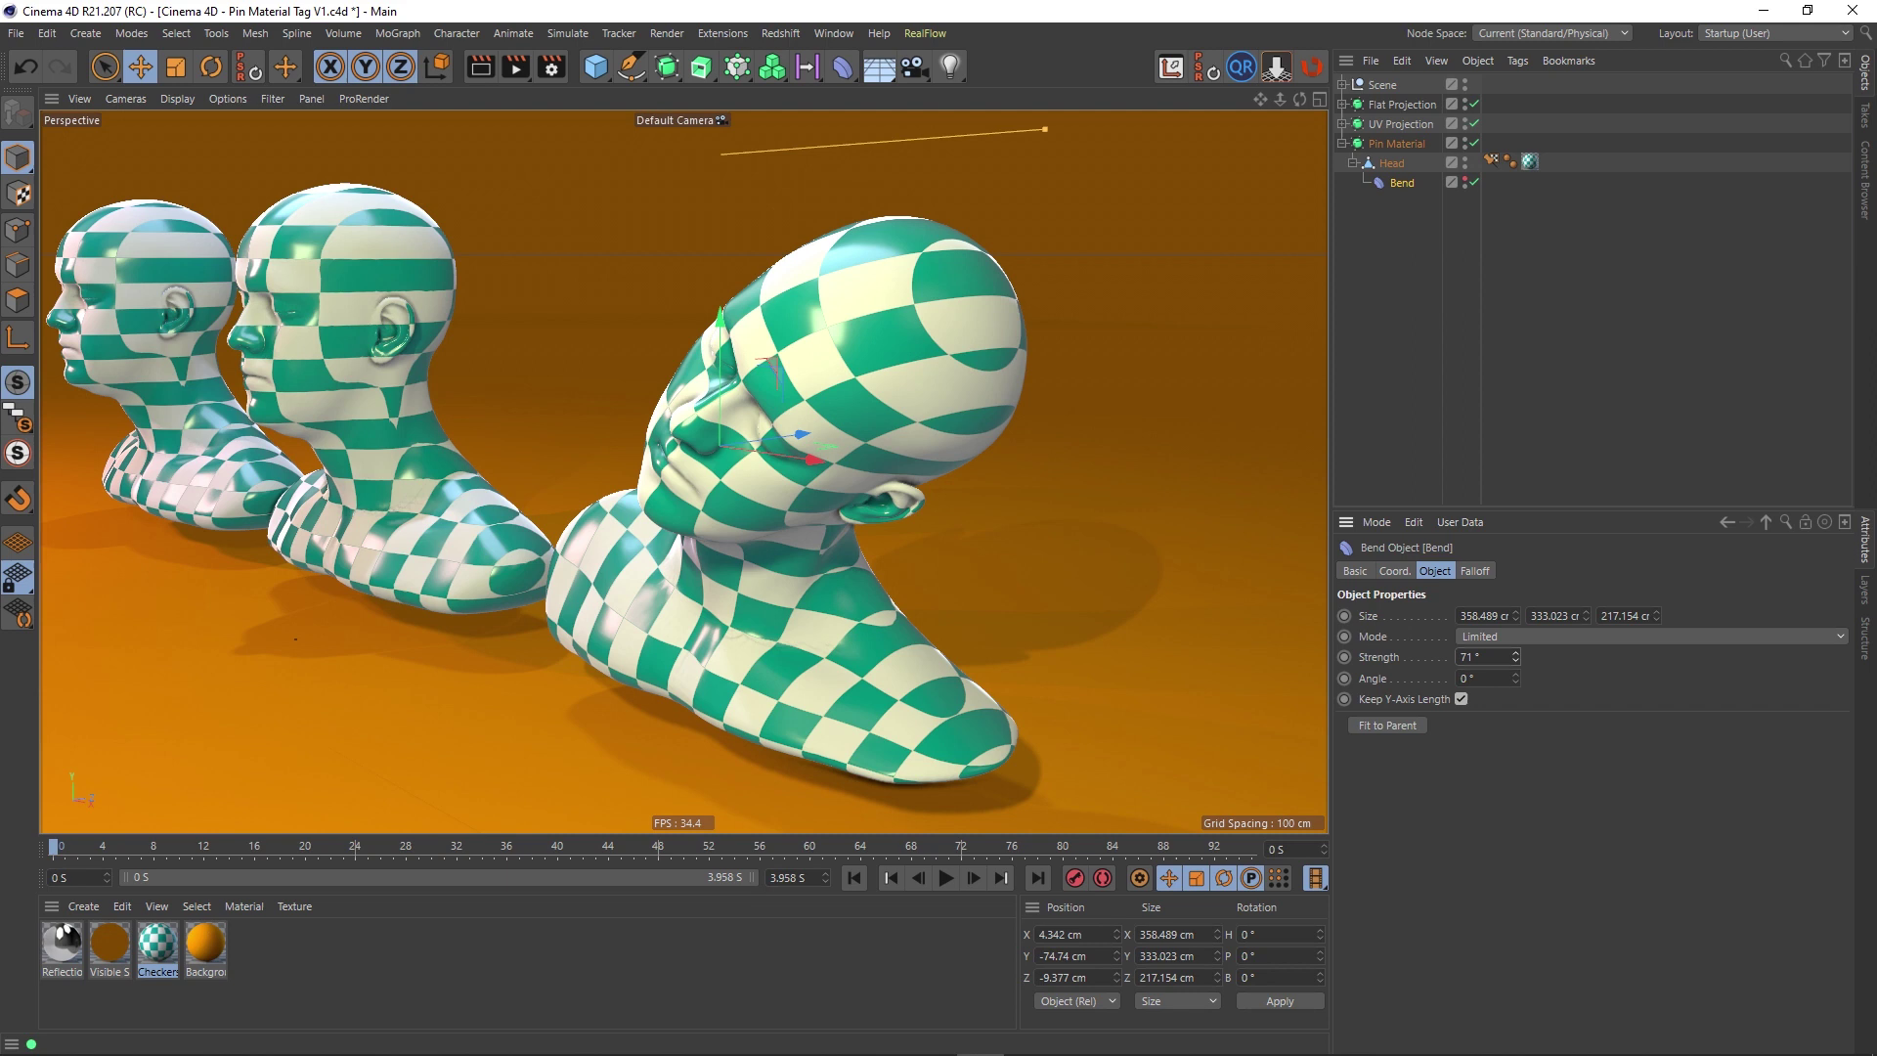
Step: Check the projection in the bent head's Checkers material tag and return the Bend strength to 0°
left_click(1529, 162)
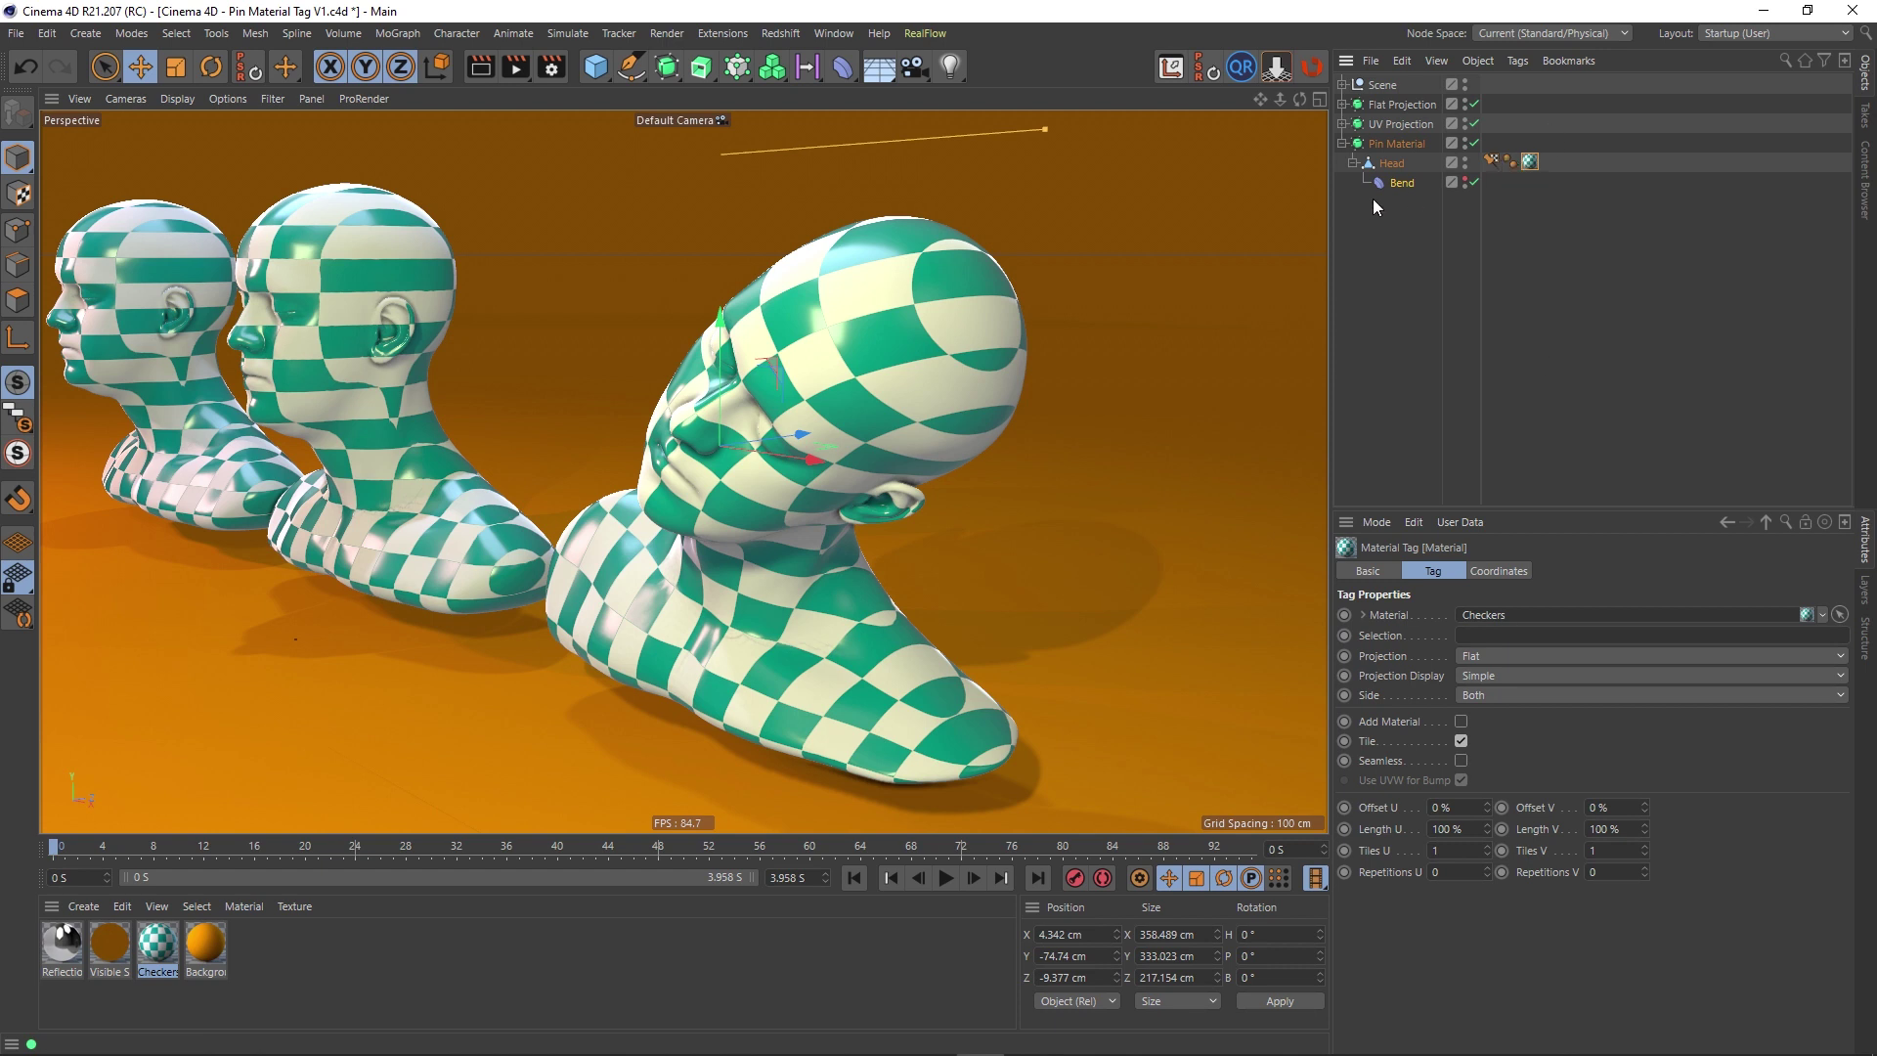
left_click(1401, 183)
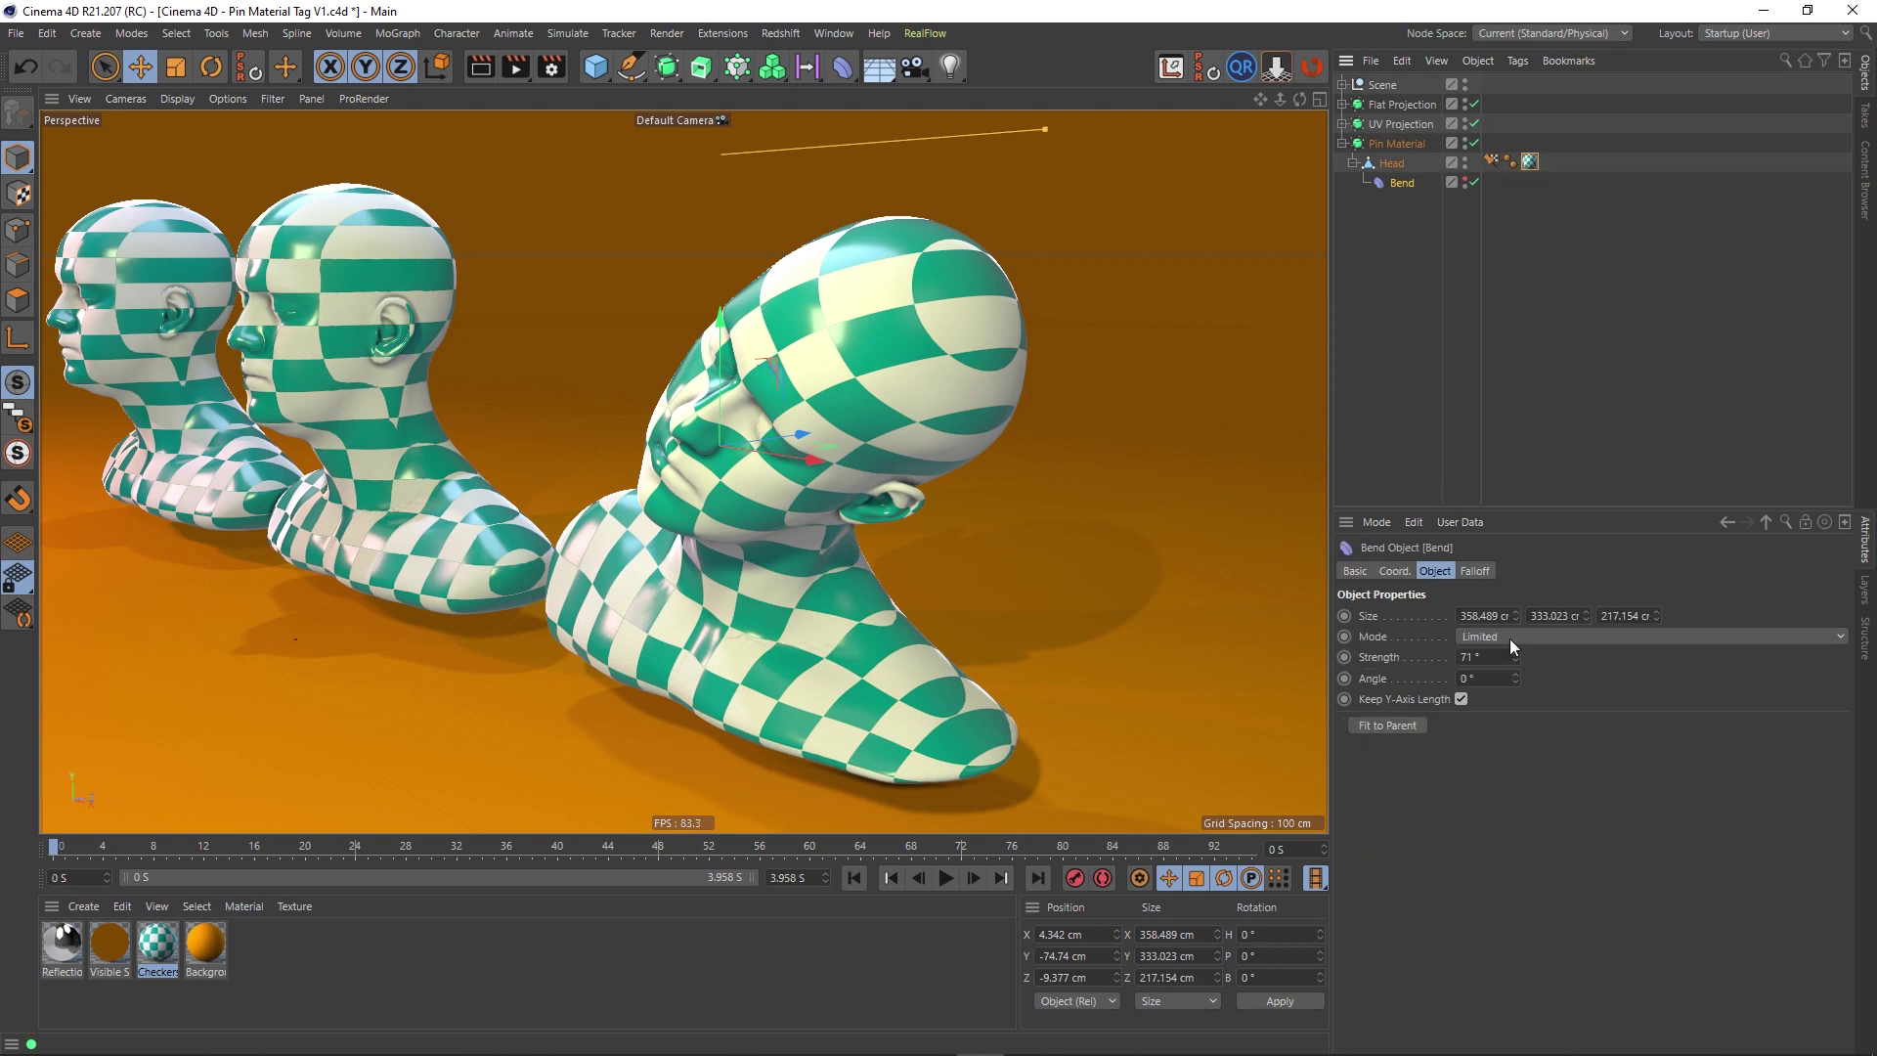
mouse_move(1515, 656)
left_mouse_down()
mouse_move(1516, 708)
mouse_move(1511, 655)
left_mouse_up()
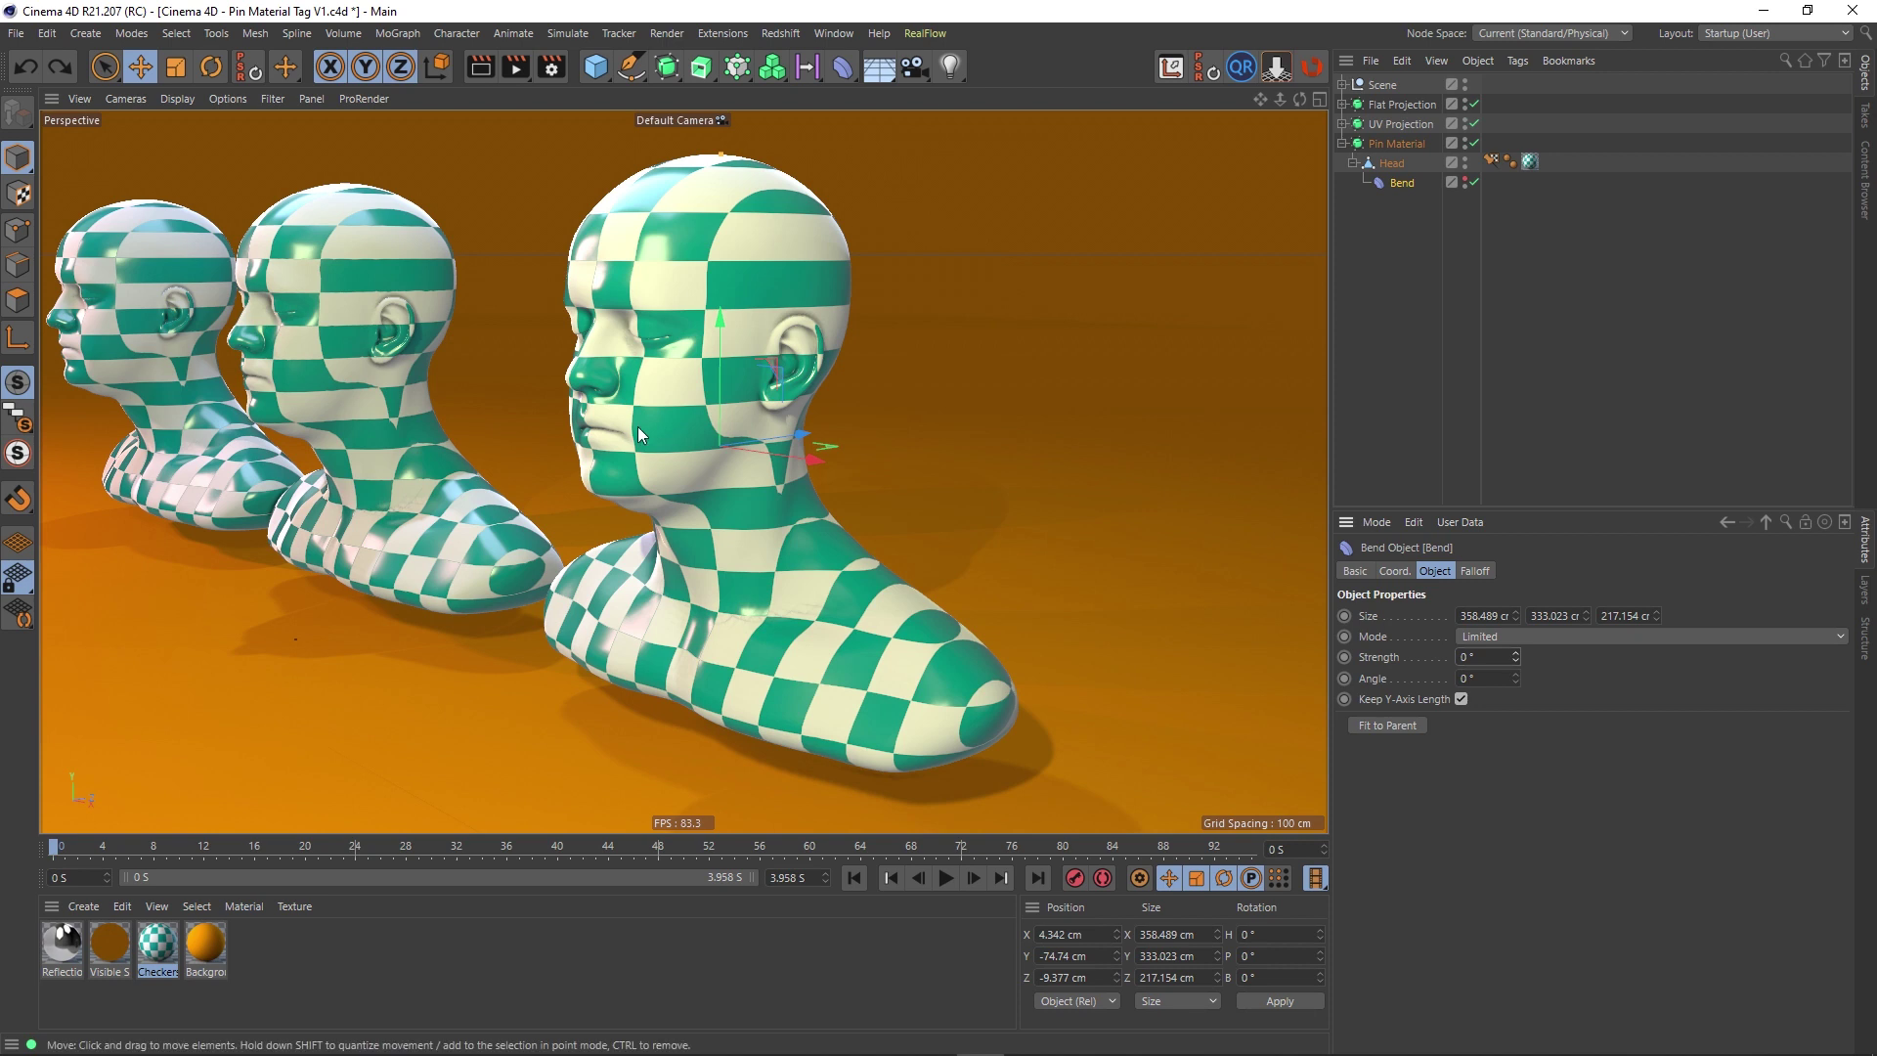
Step: Examine the checker edges on the unbent pinned head's cheek, jaw and neck
scroll(665, 424, "up", 5)
scroll(225, 410, "up", 4)
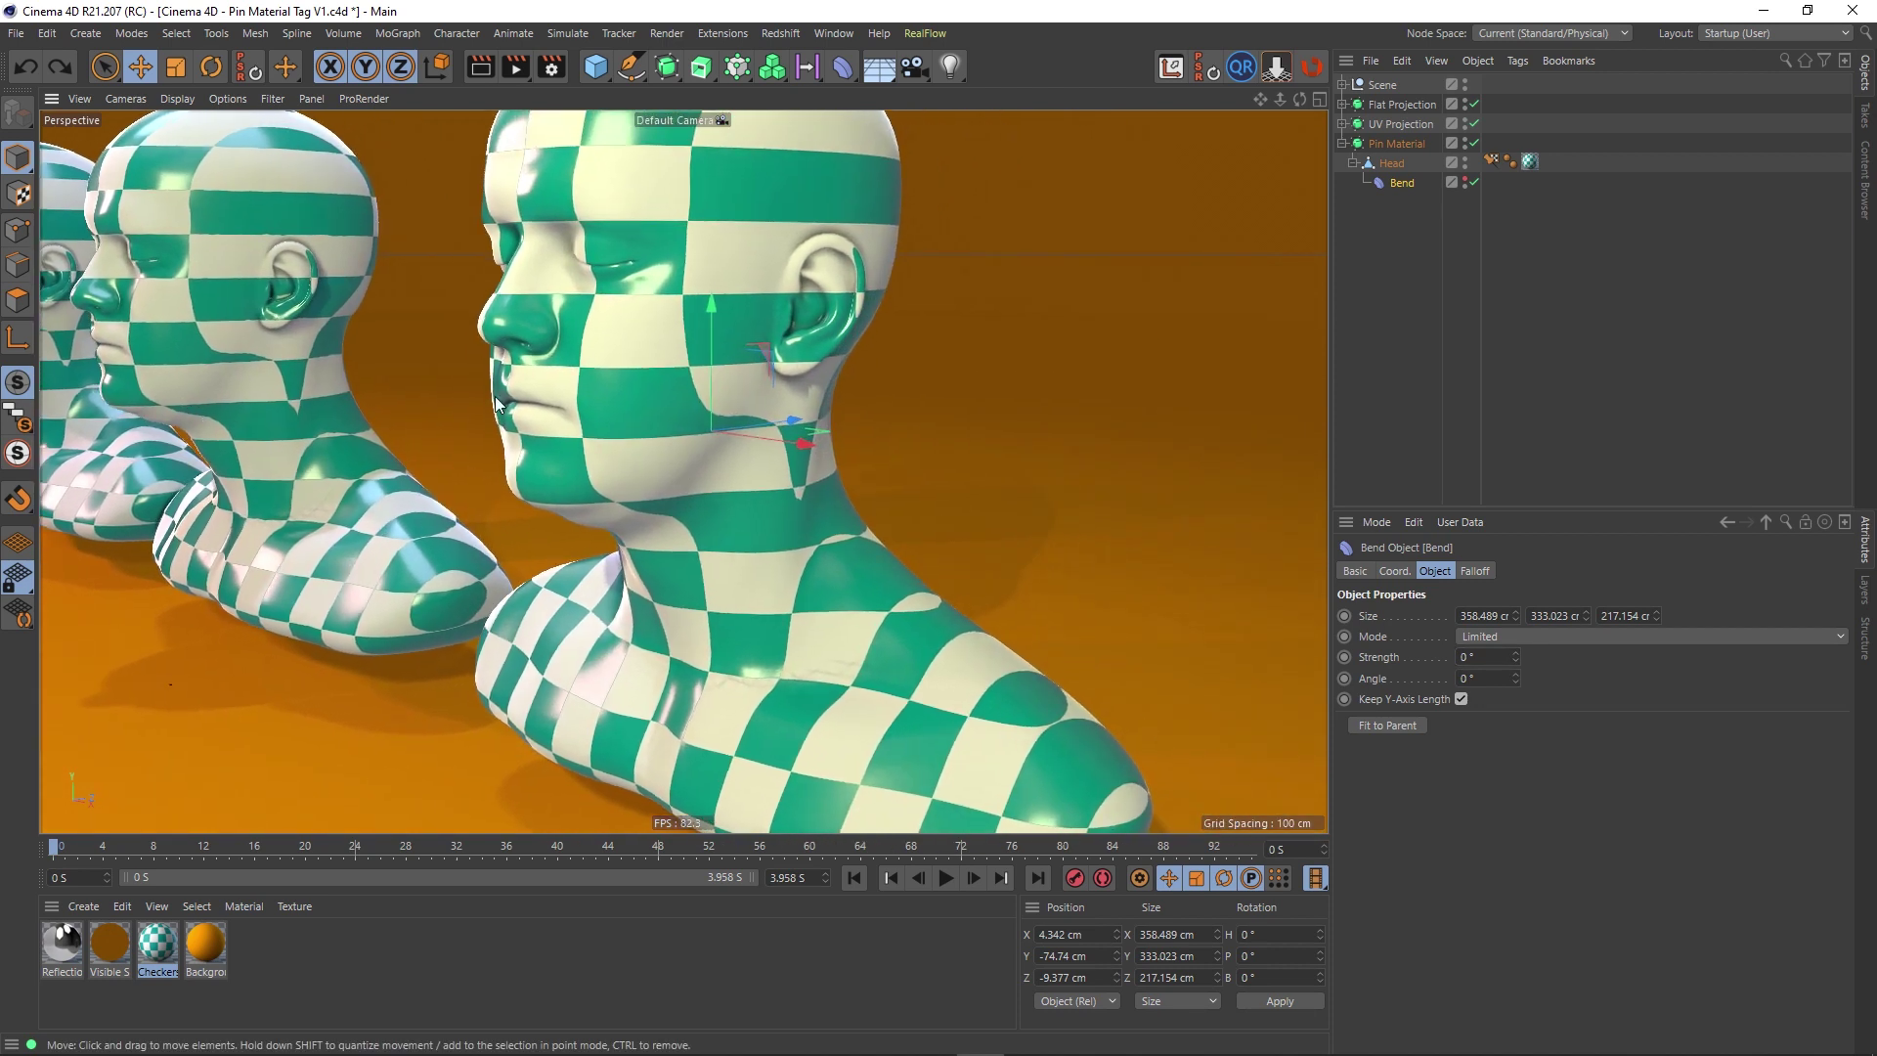
scroll(653, 383, "up", 4)
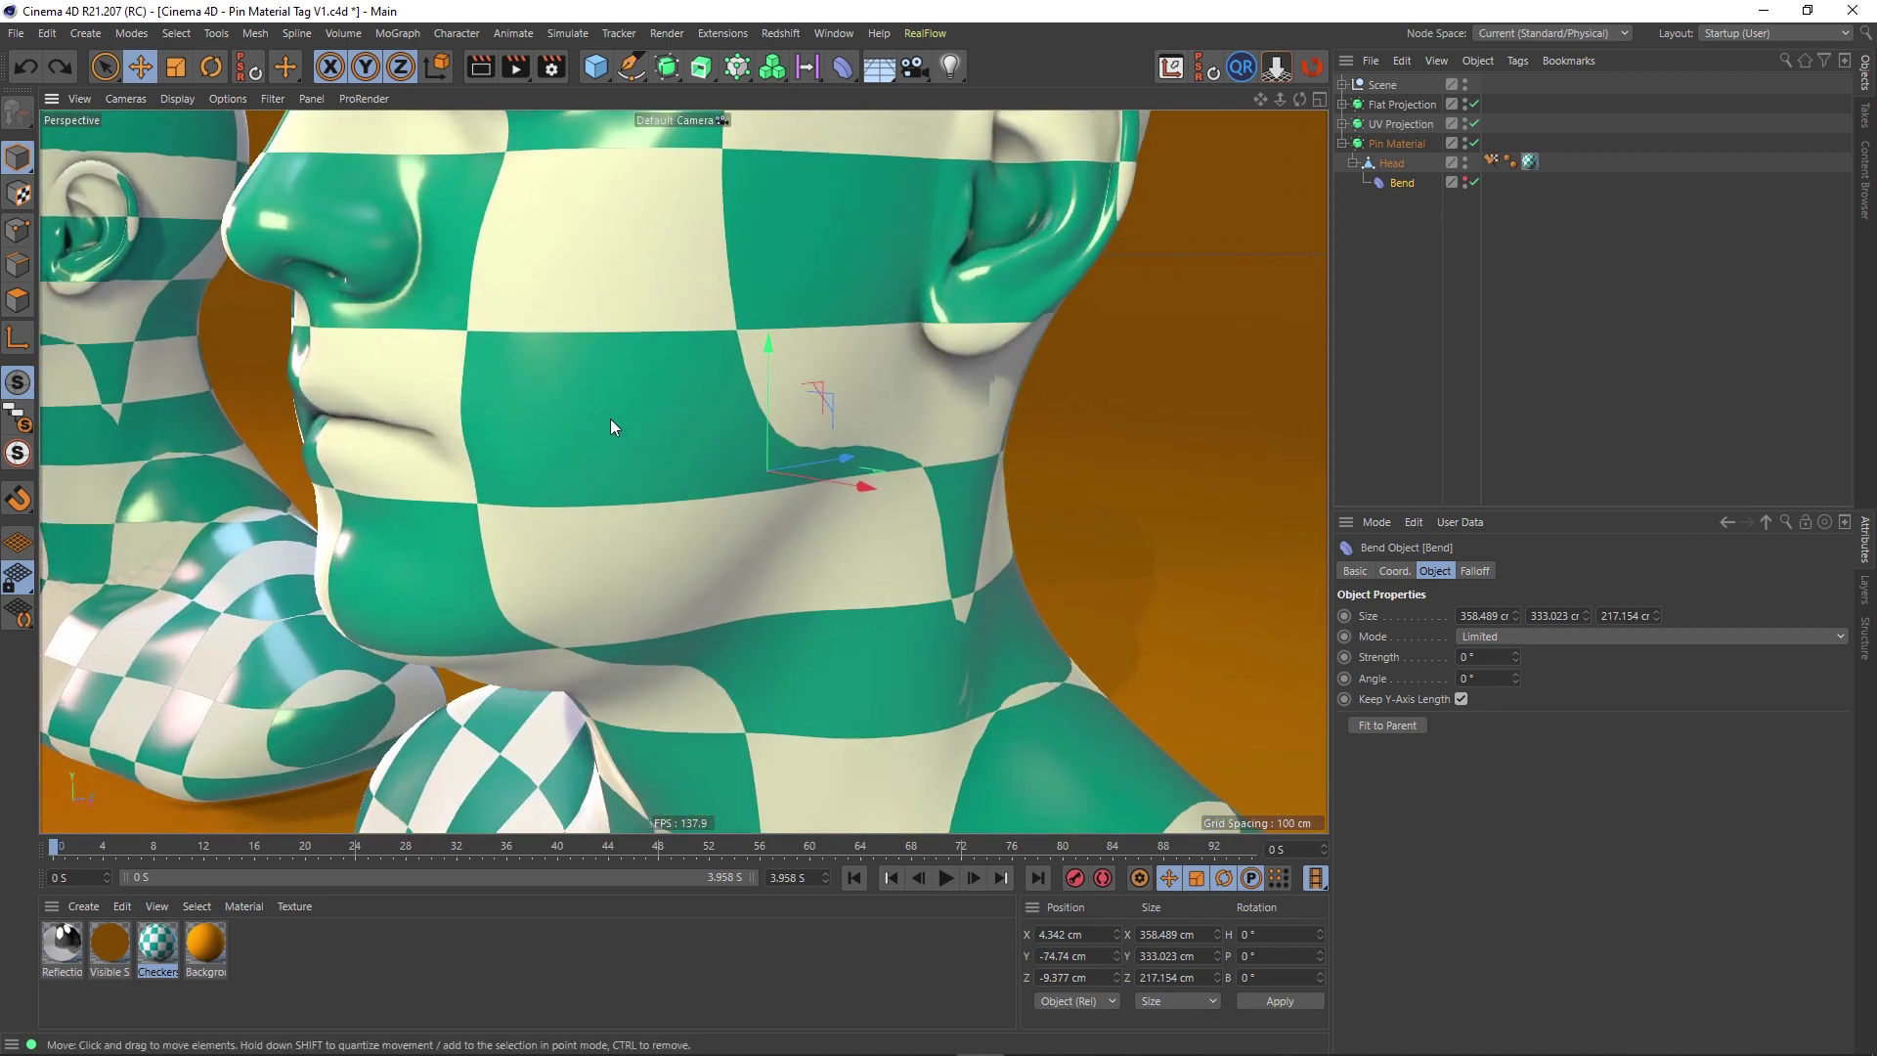
left_click_drag(610, 420, 678, 373, "alt")
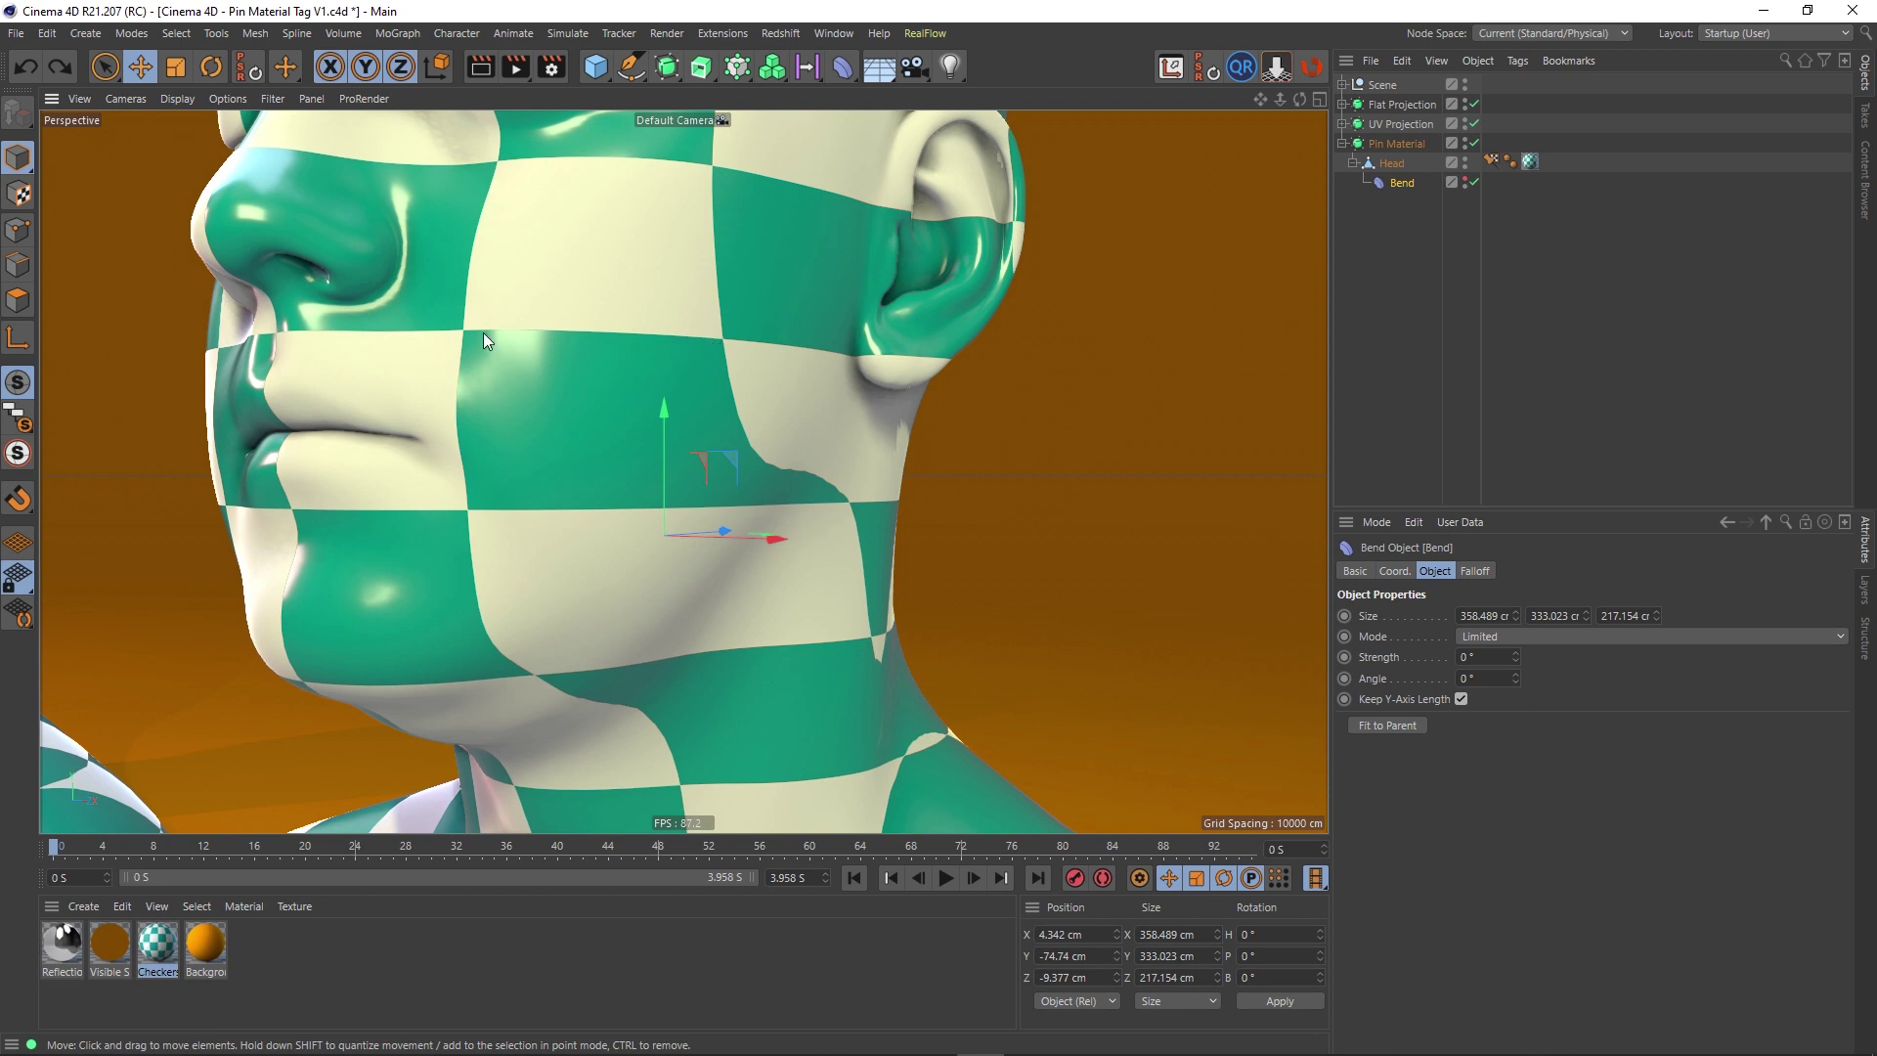
scroll(549, 560, "down", 8)
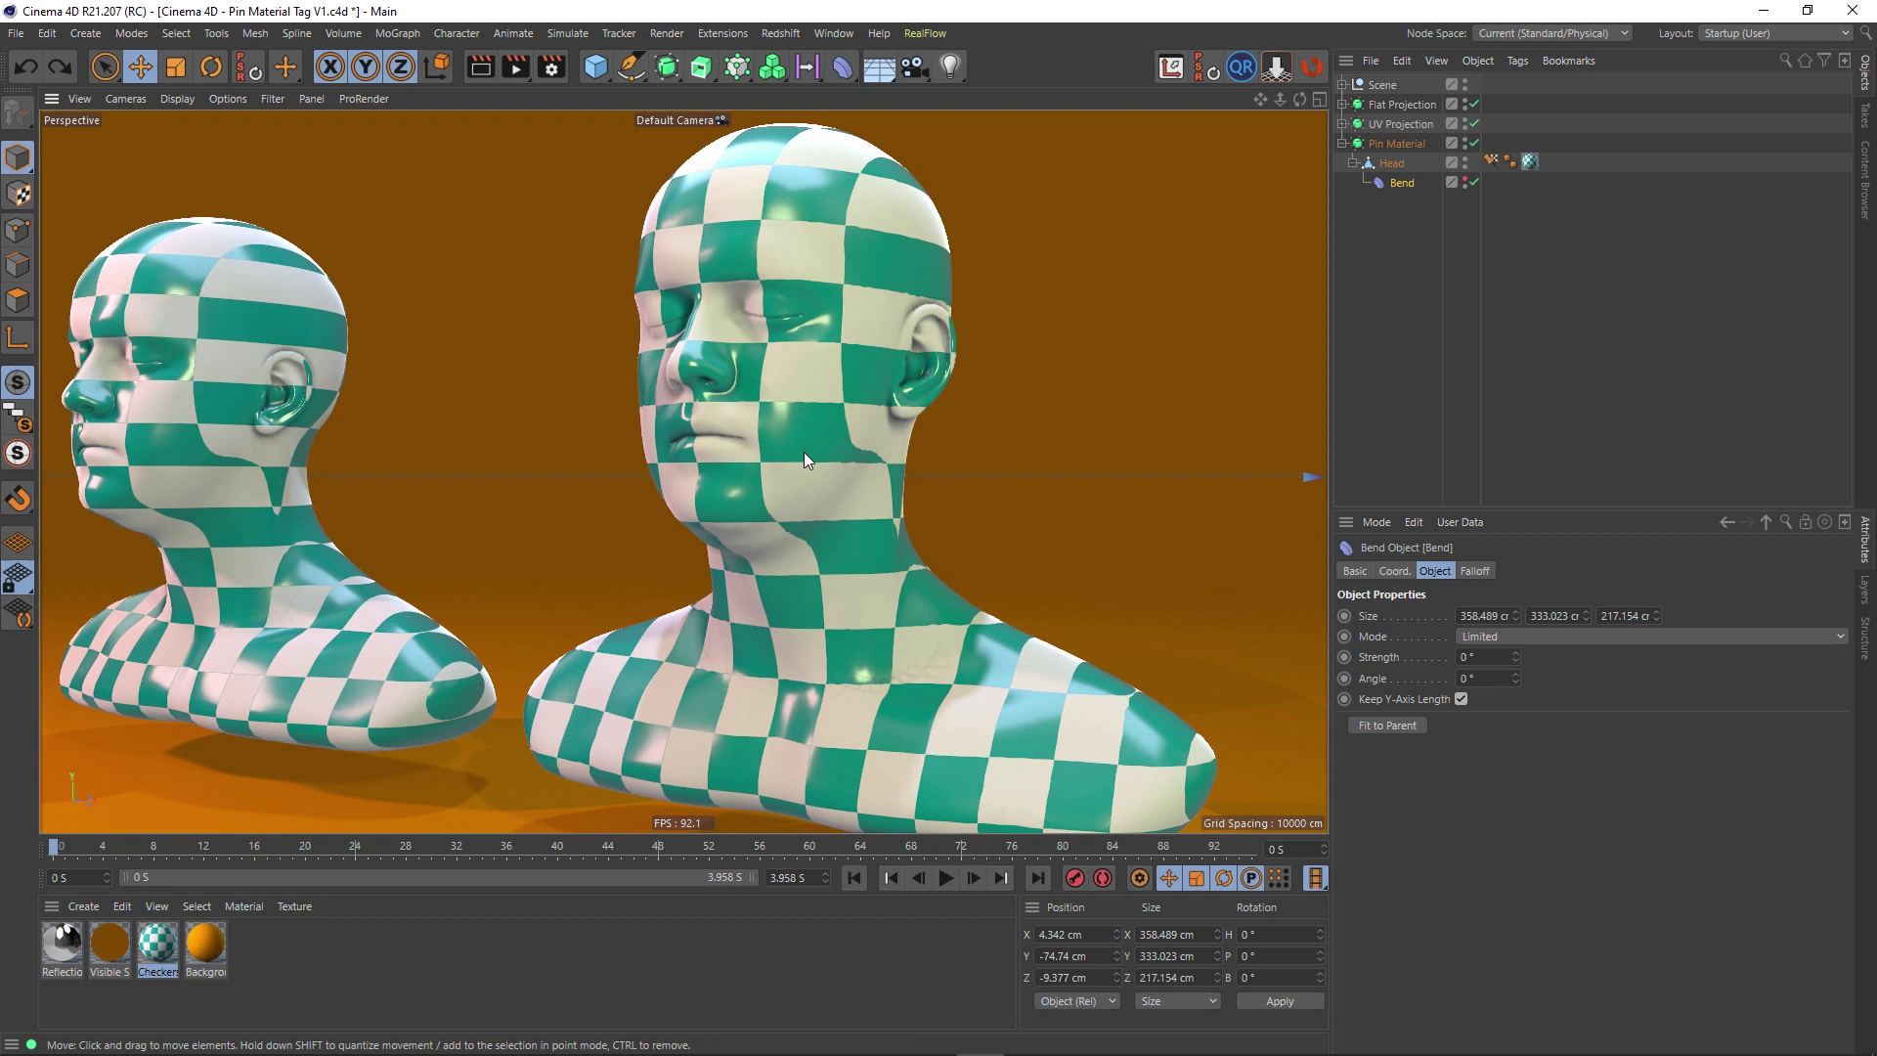
scroll(804, 452, "up", 5)
scroll(1013, 391, "down", 12)
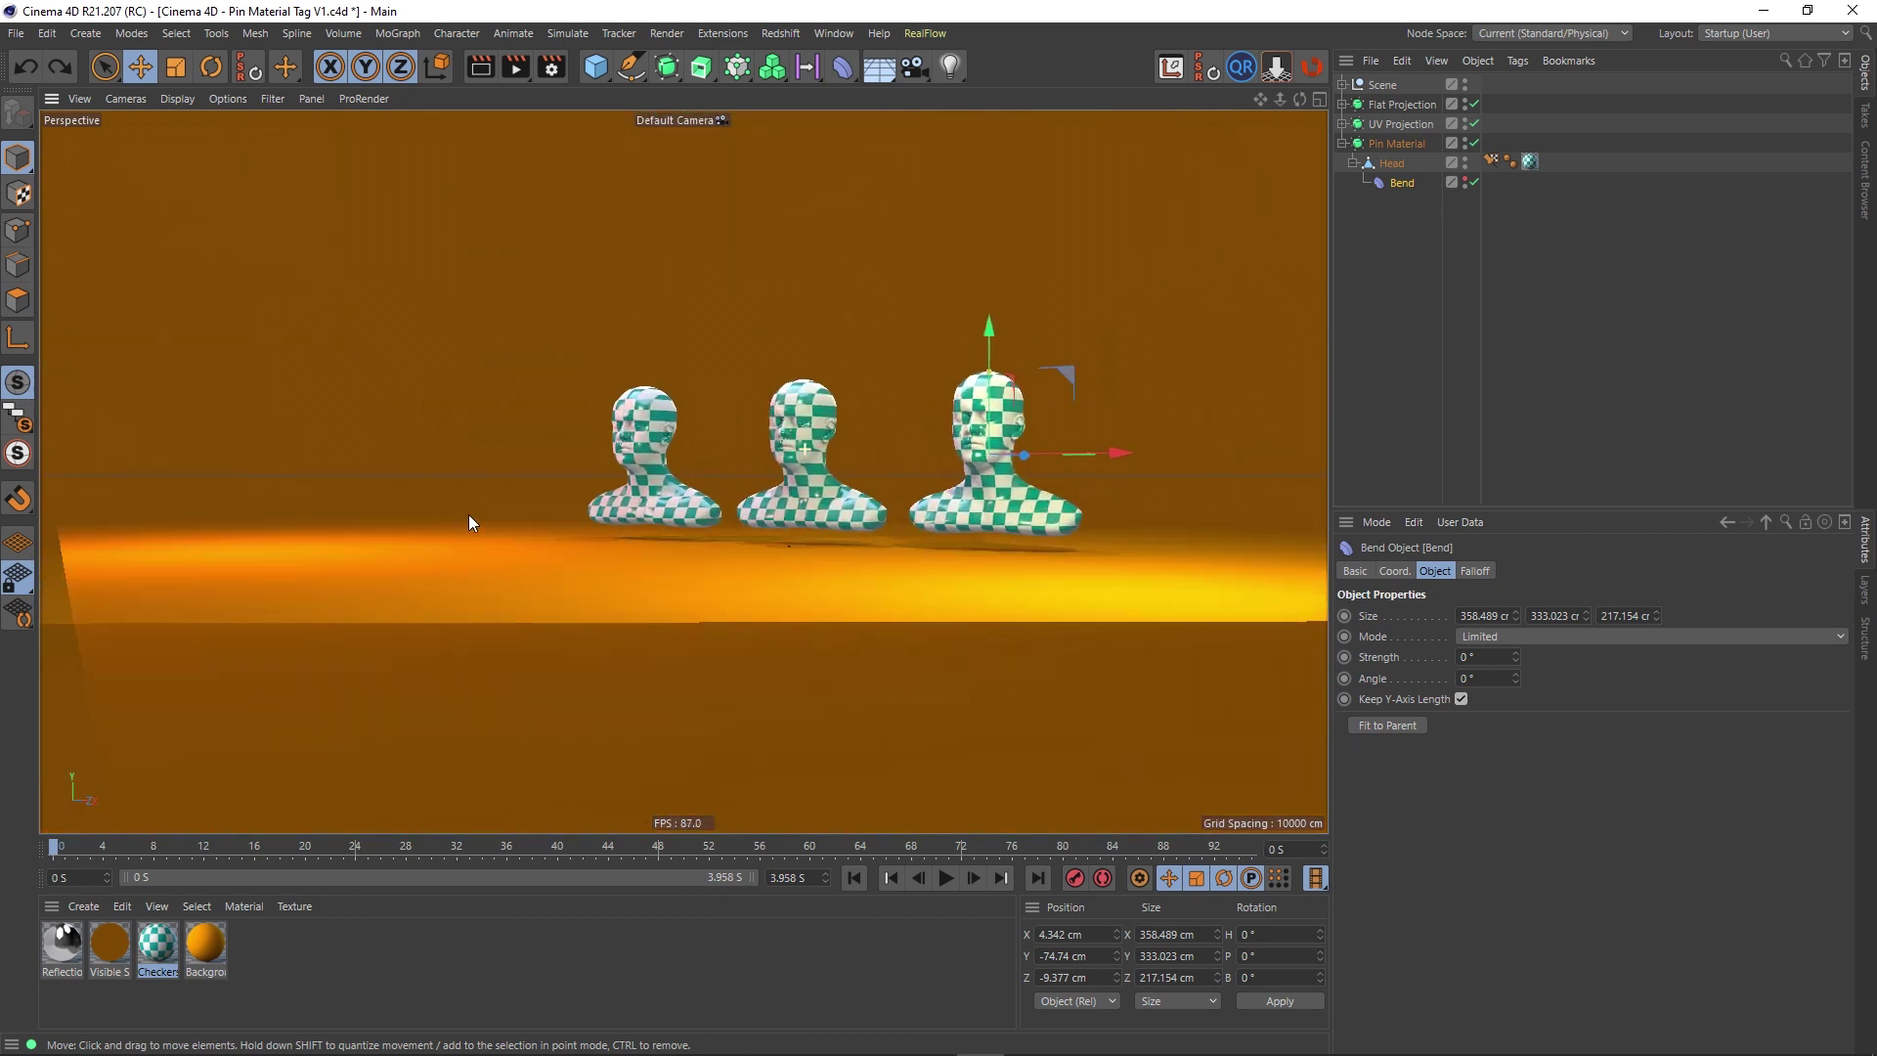
scroll(467, 522, "up", 10)
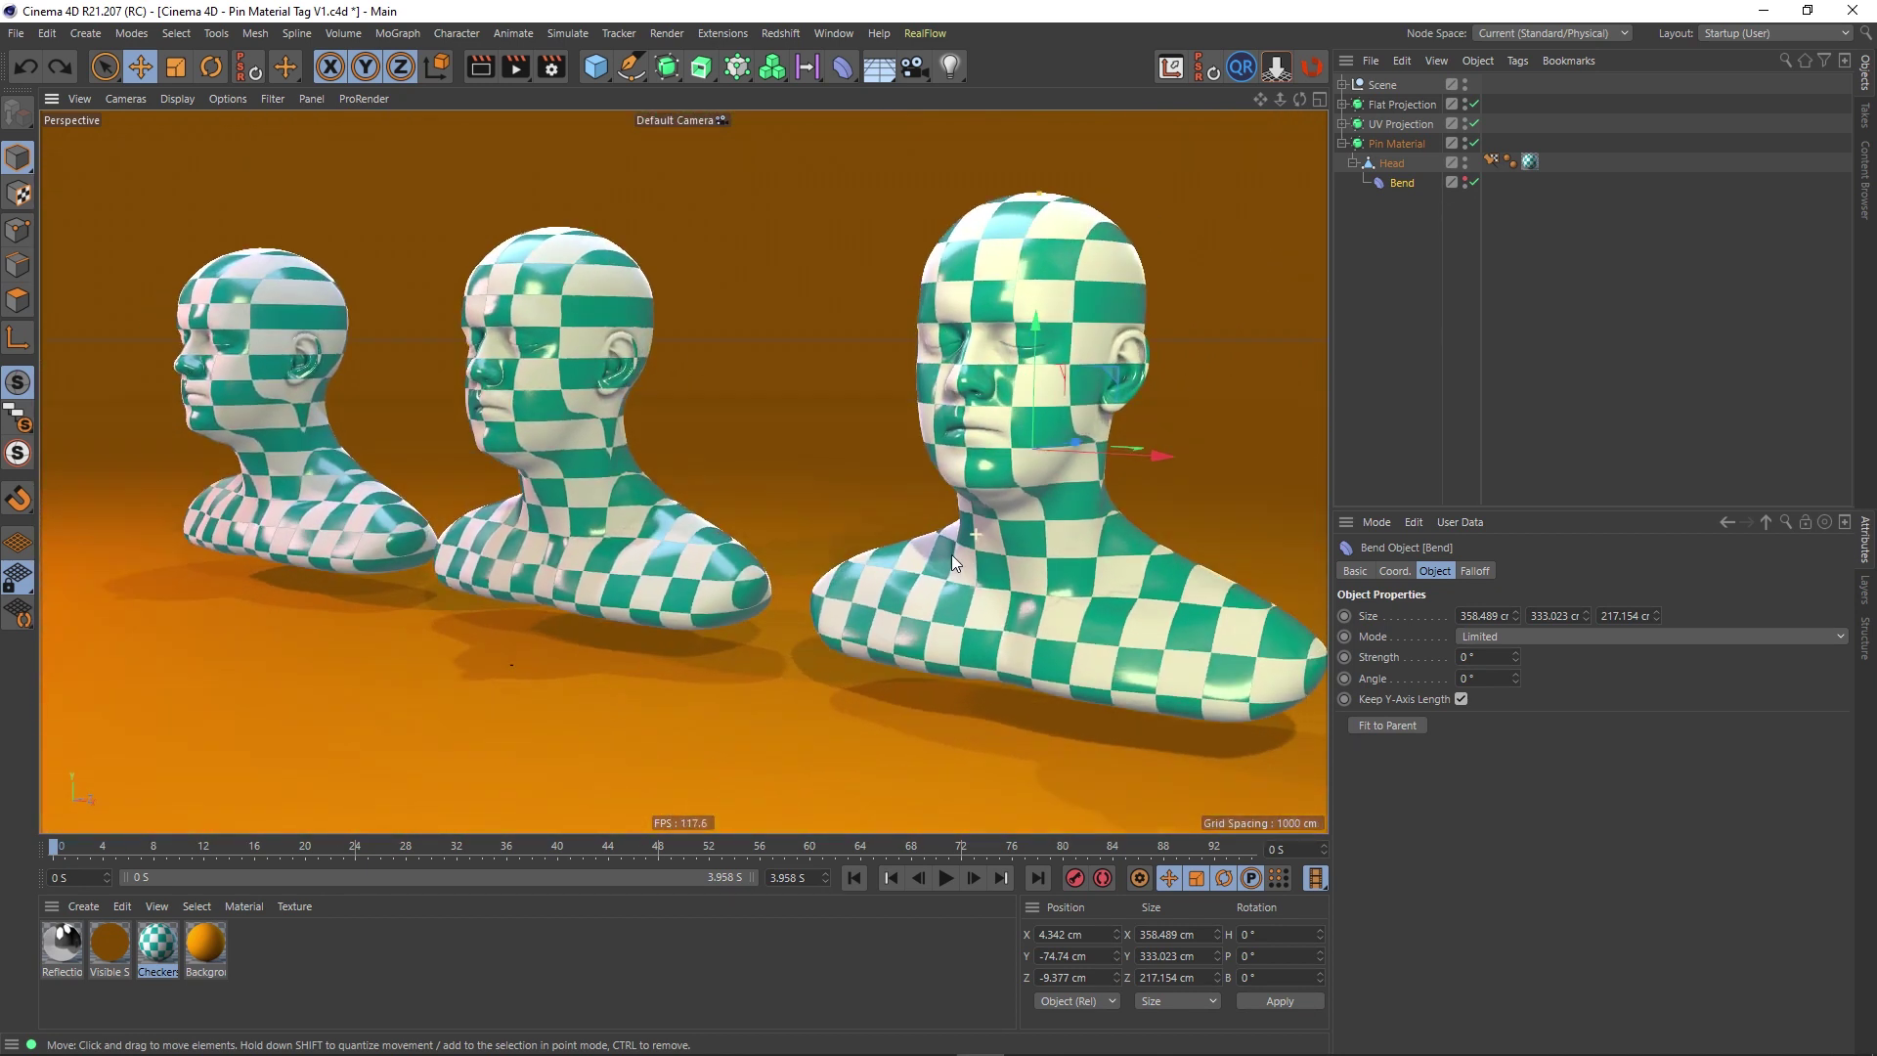
scroll(1005, 536, "up", 6)
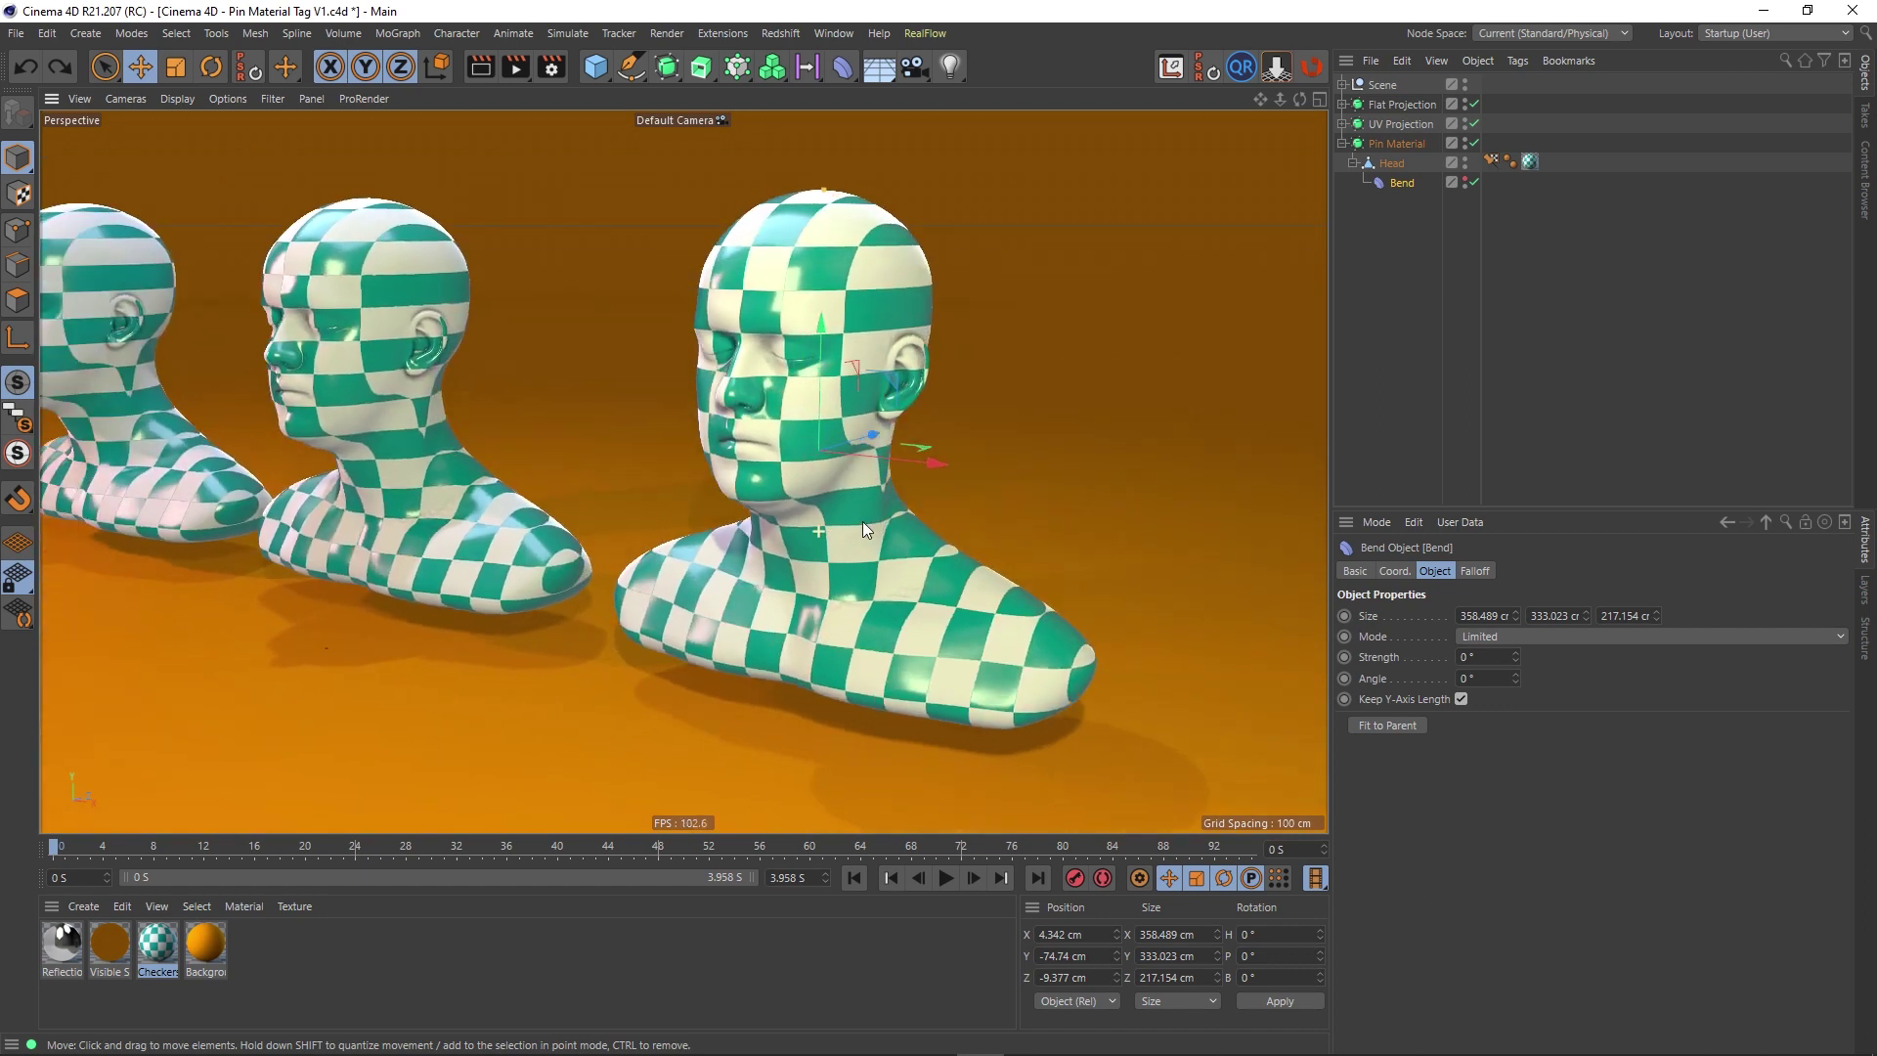
left_click_drag(864, 528, 885, 572, "alt")
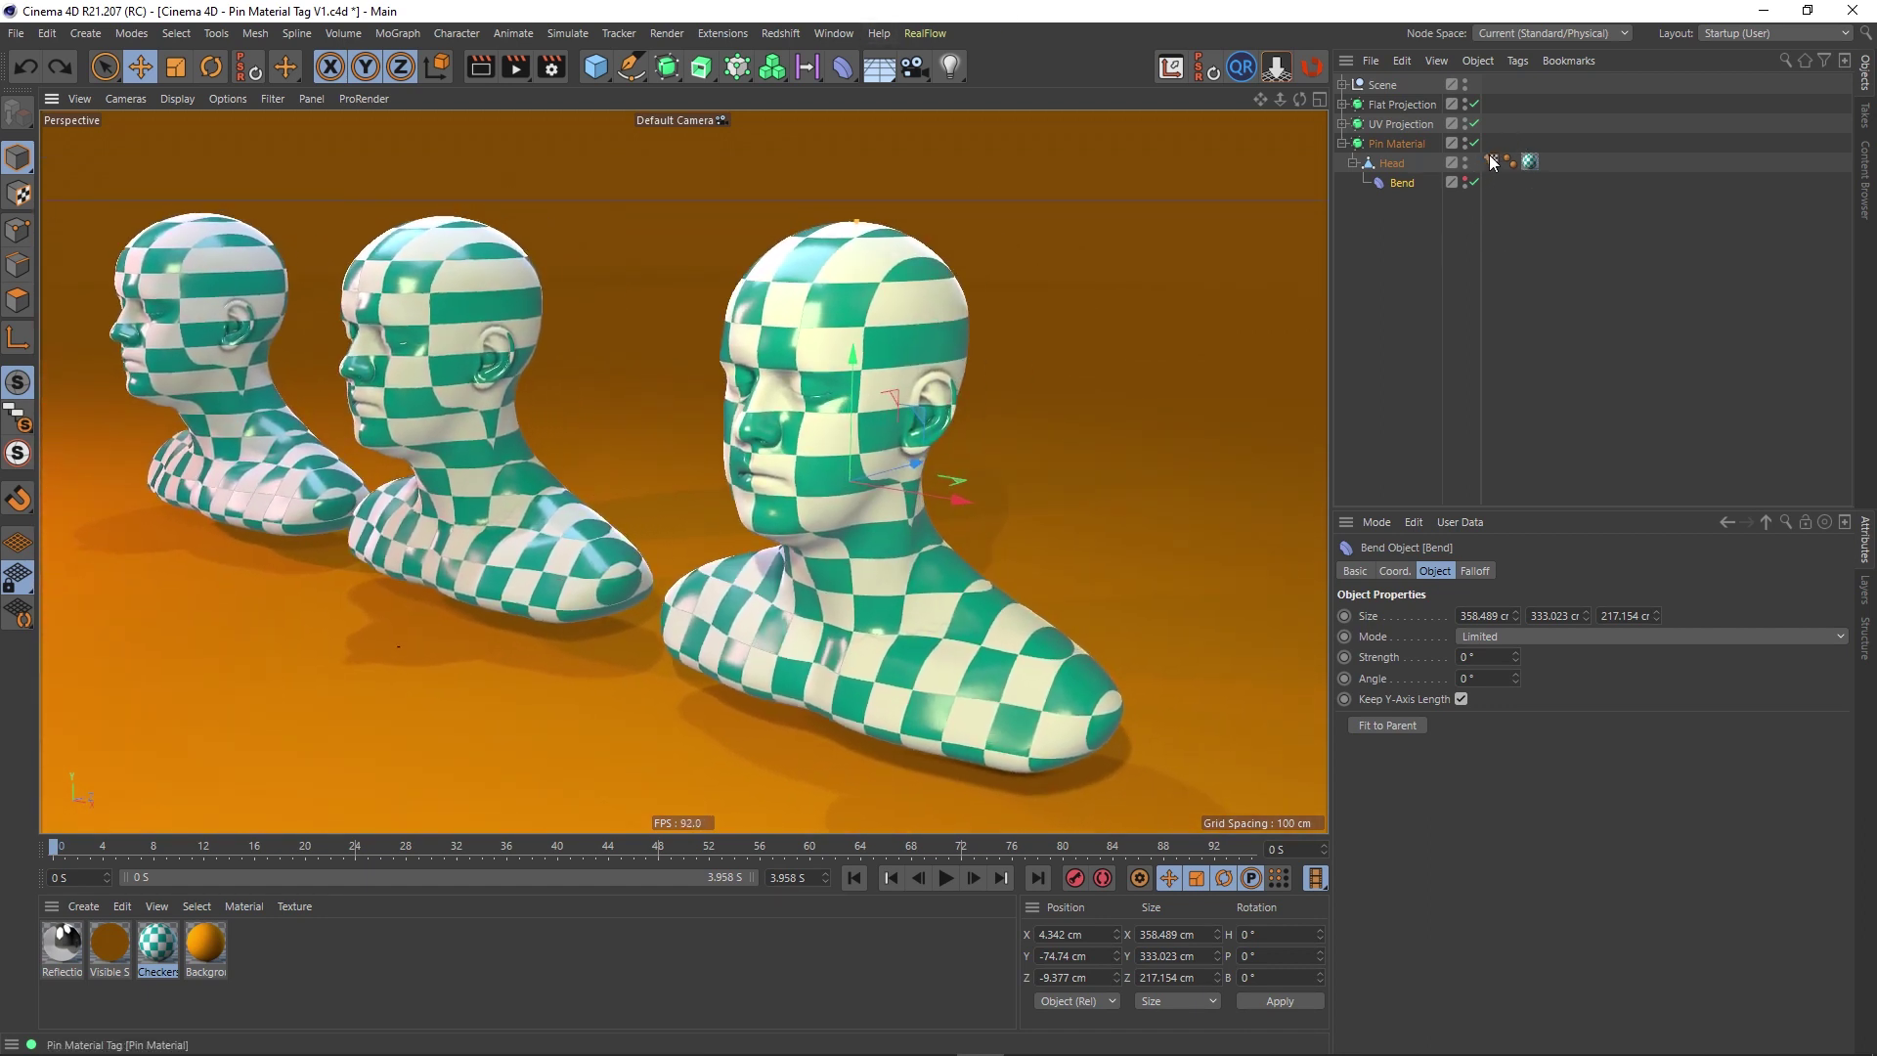
Step: Compare the checker pattern on the Flat Projection and UV Projection heads with that on the pinned head
scroll(861, 488, "up", 2)
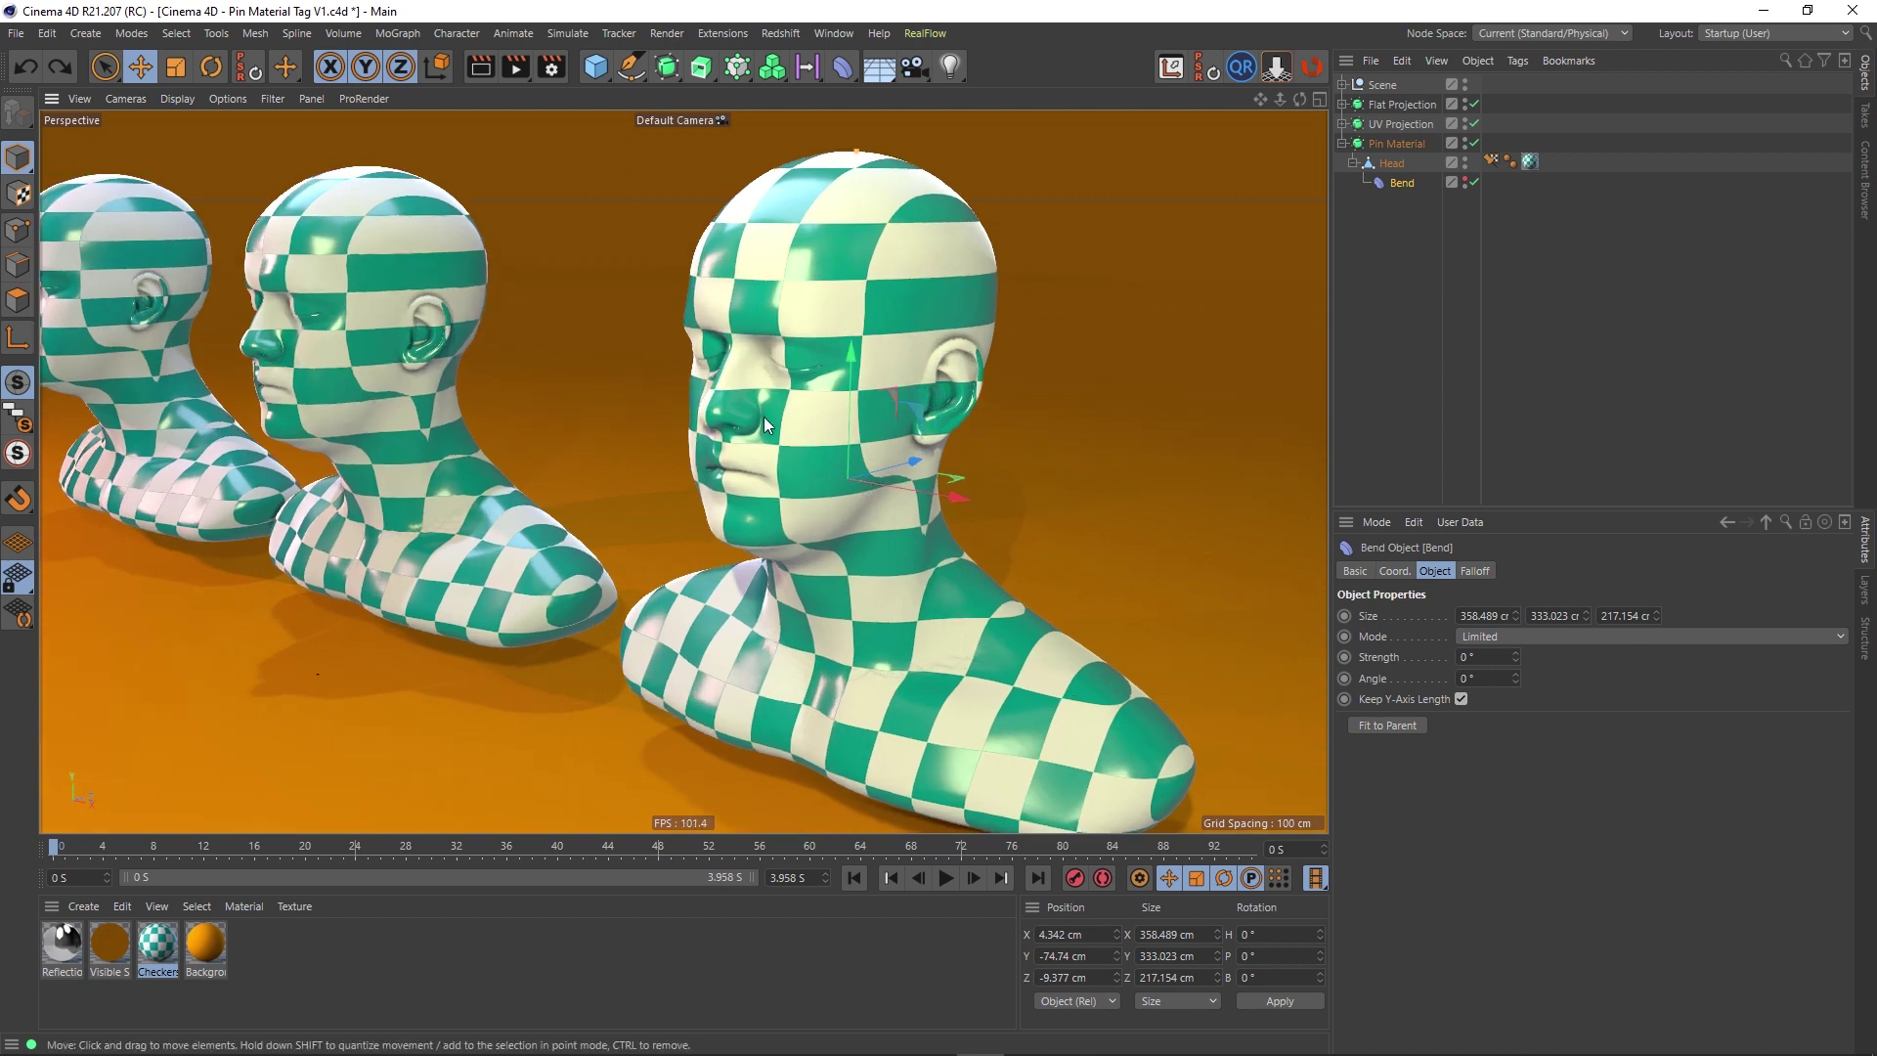
left_click_drag(346, 324, 617, 318, "alt")
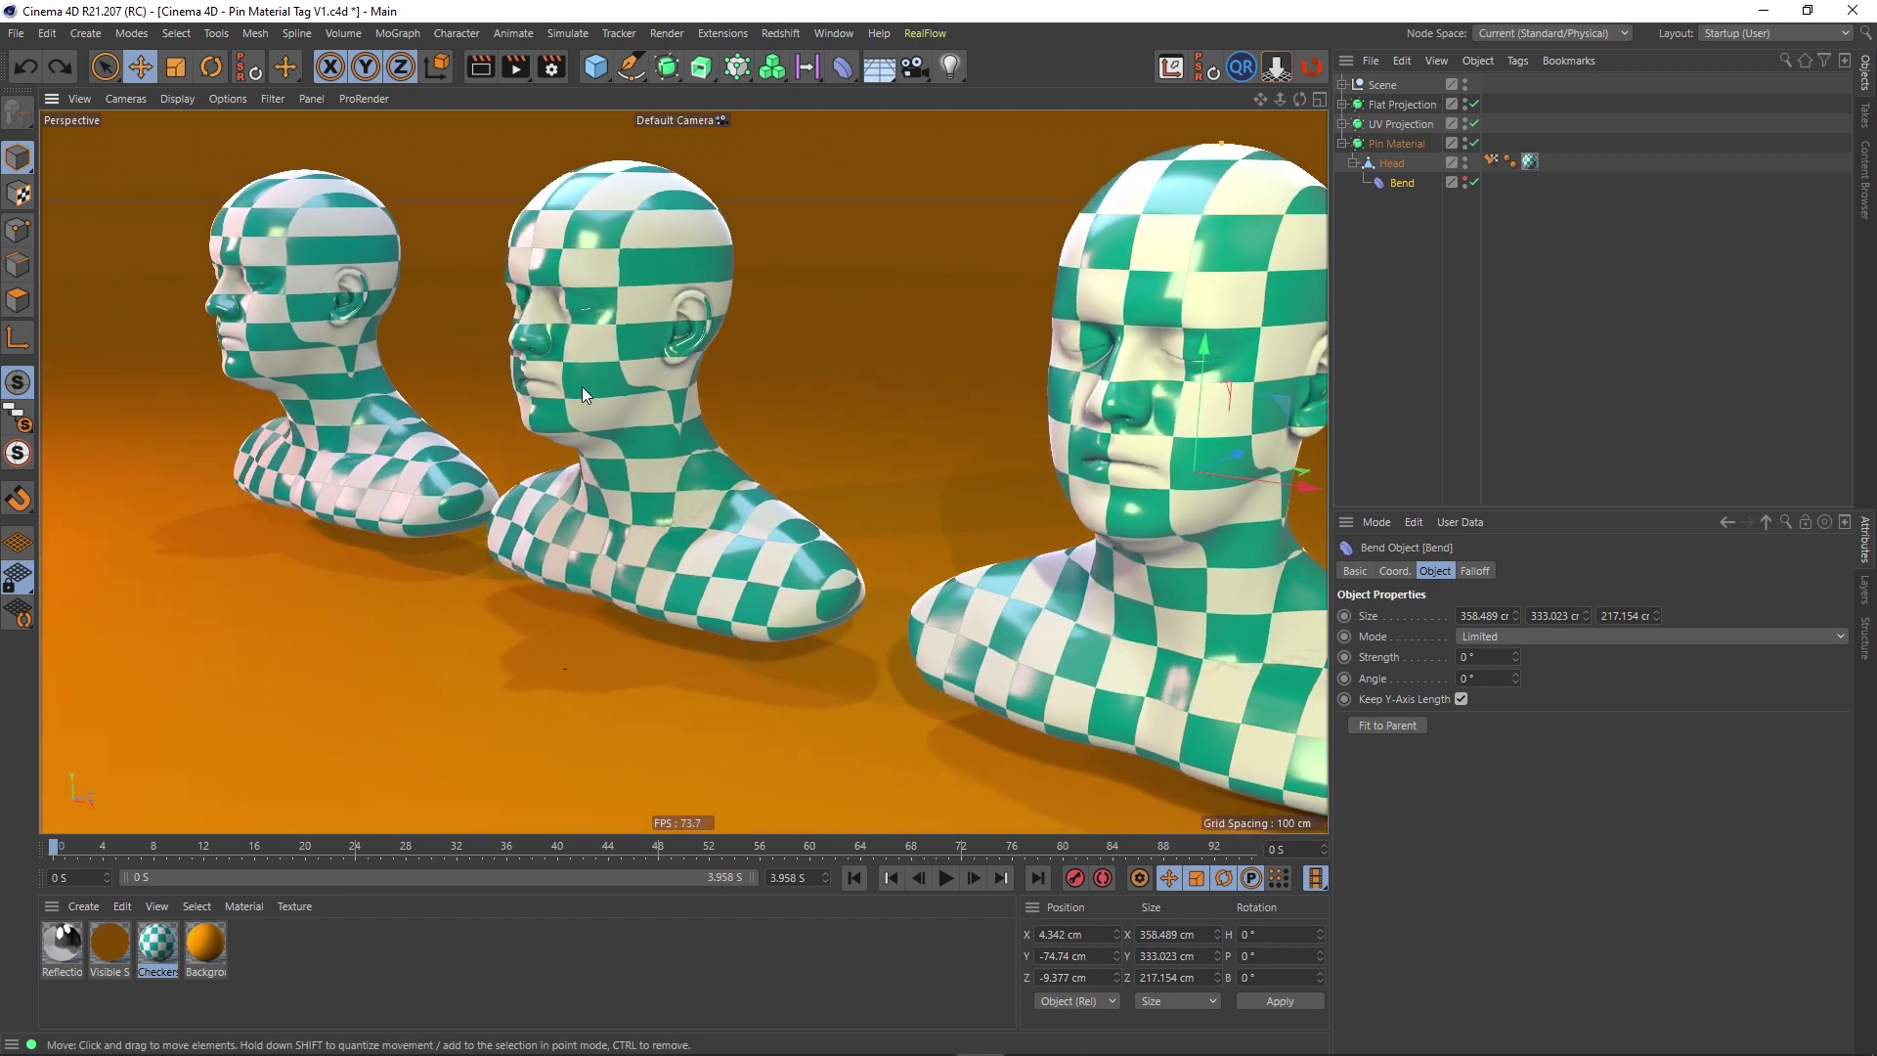
scroll(588, 379, "up", 4)
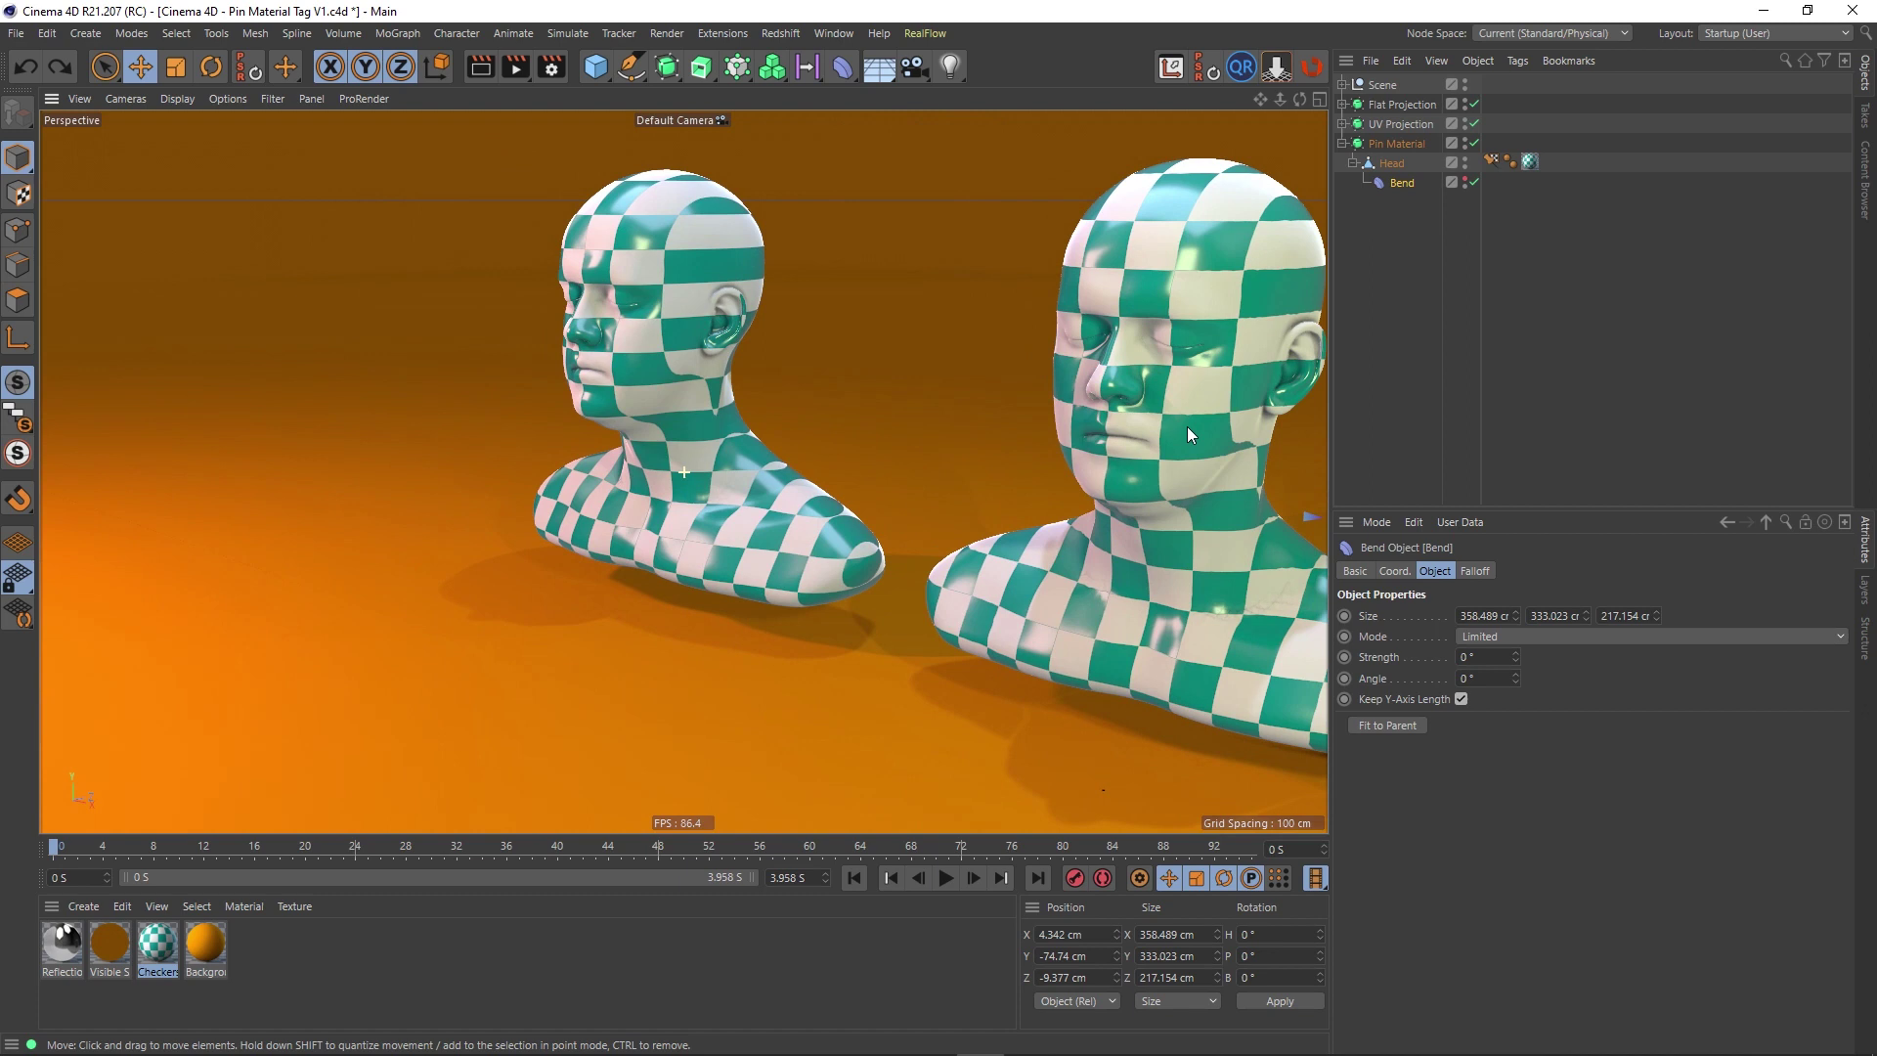
scroll(602, 403, "up", 10)
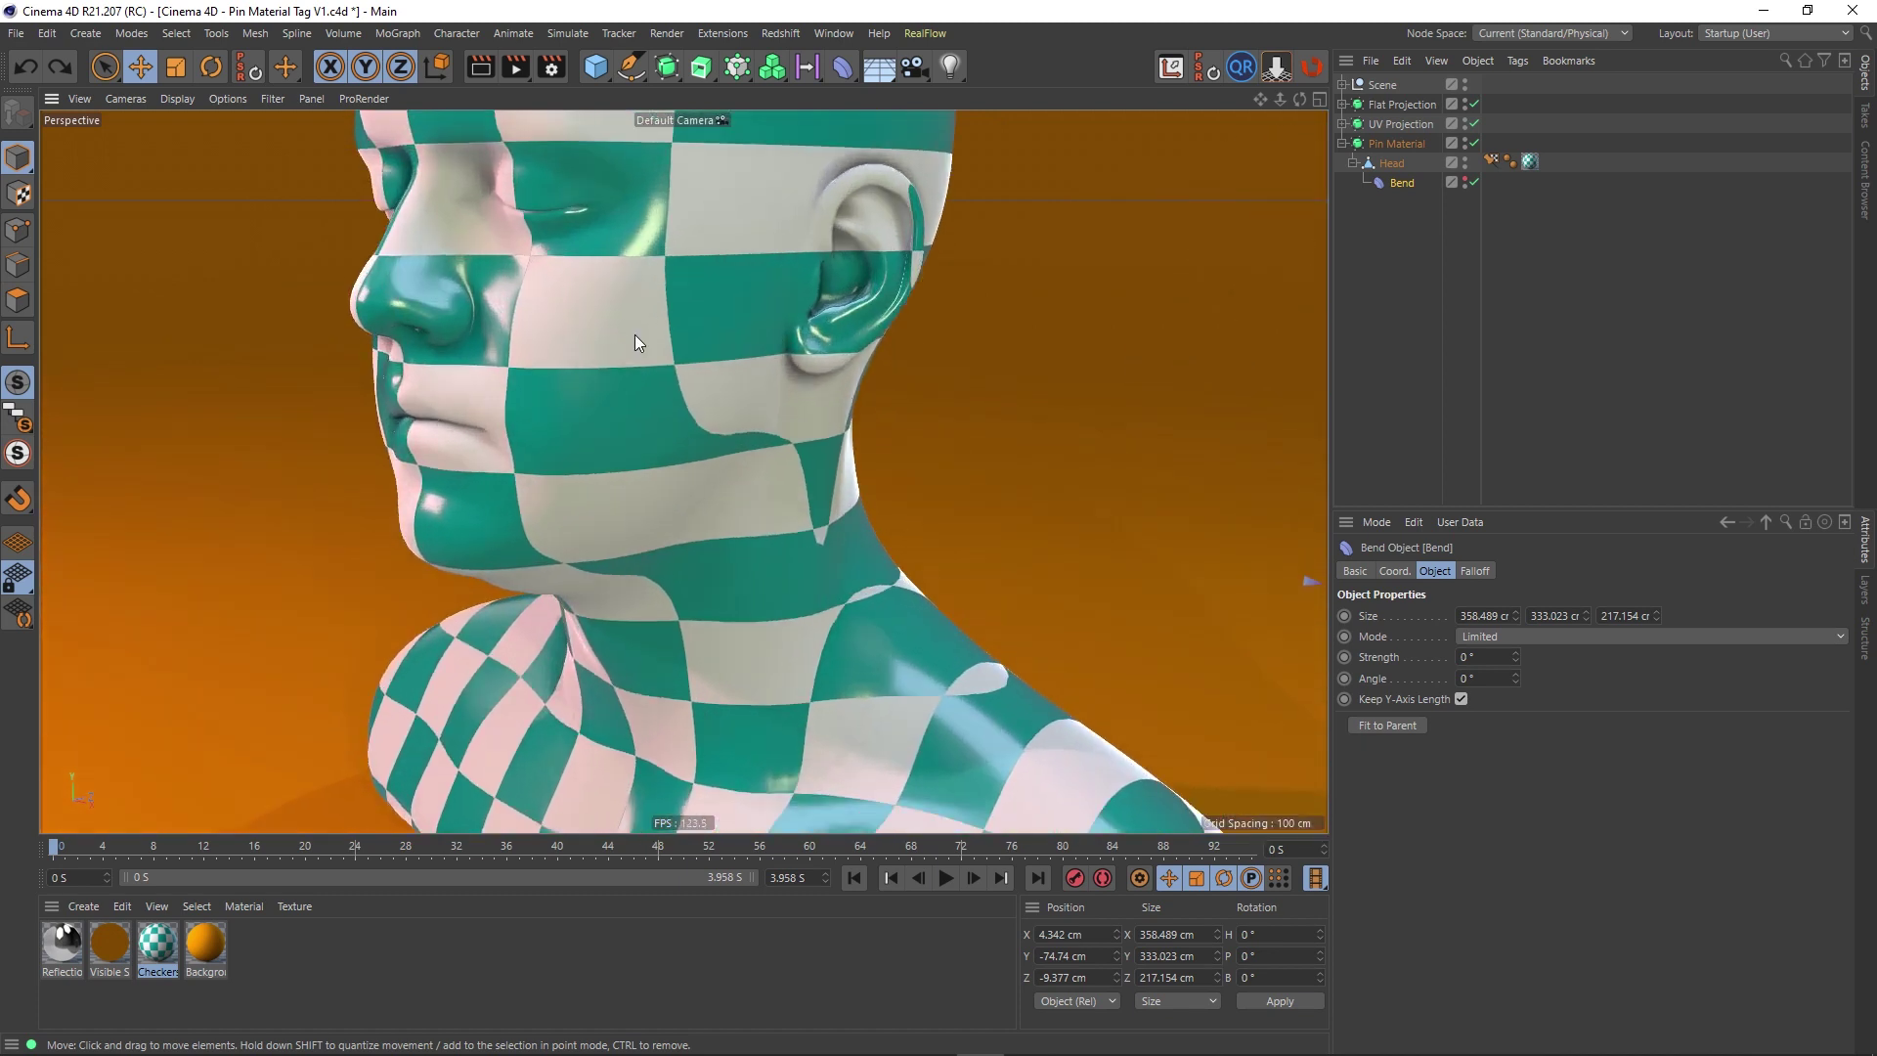
scroll(617, 389, "down", 12)
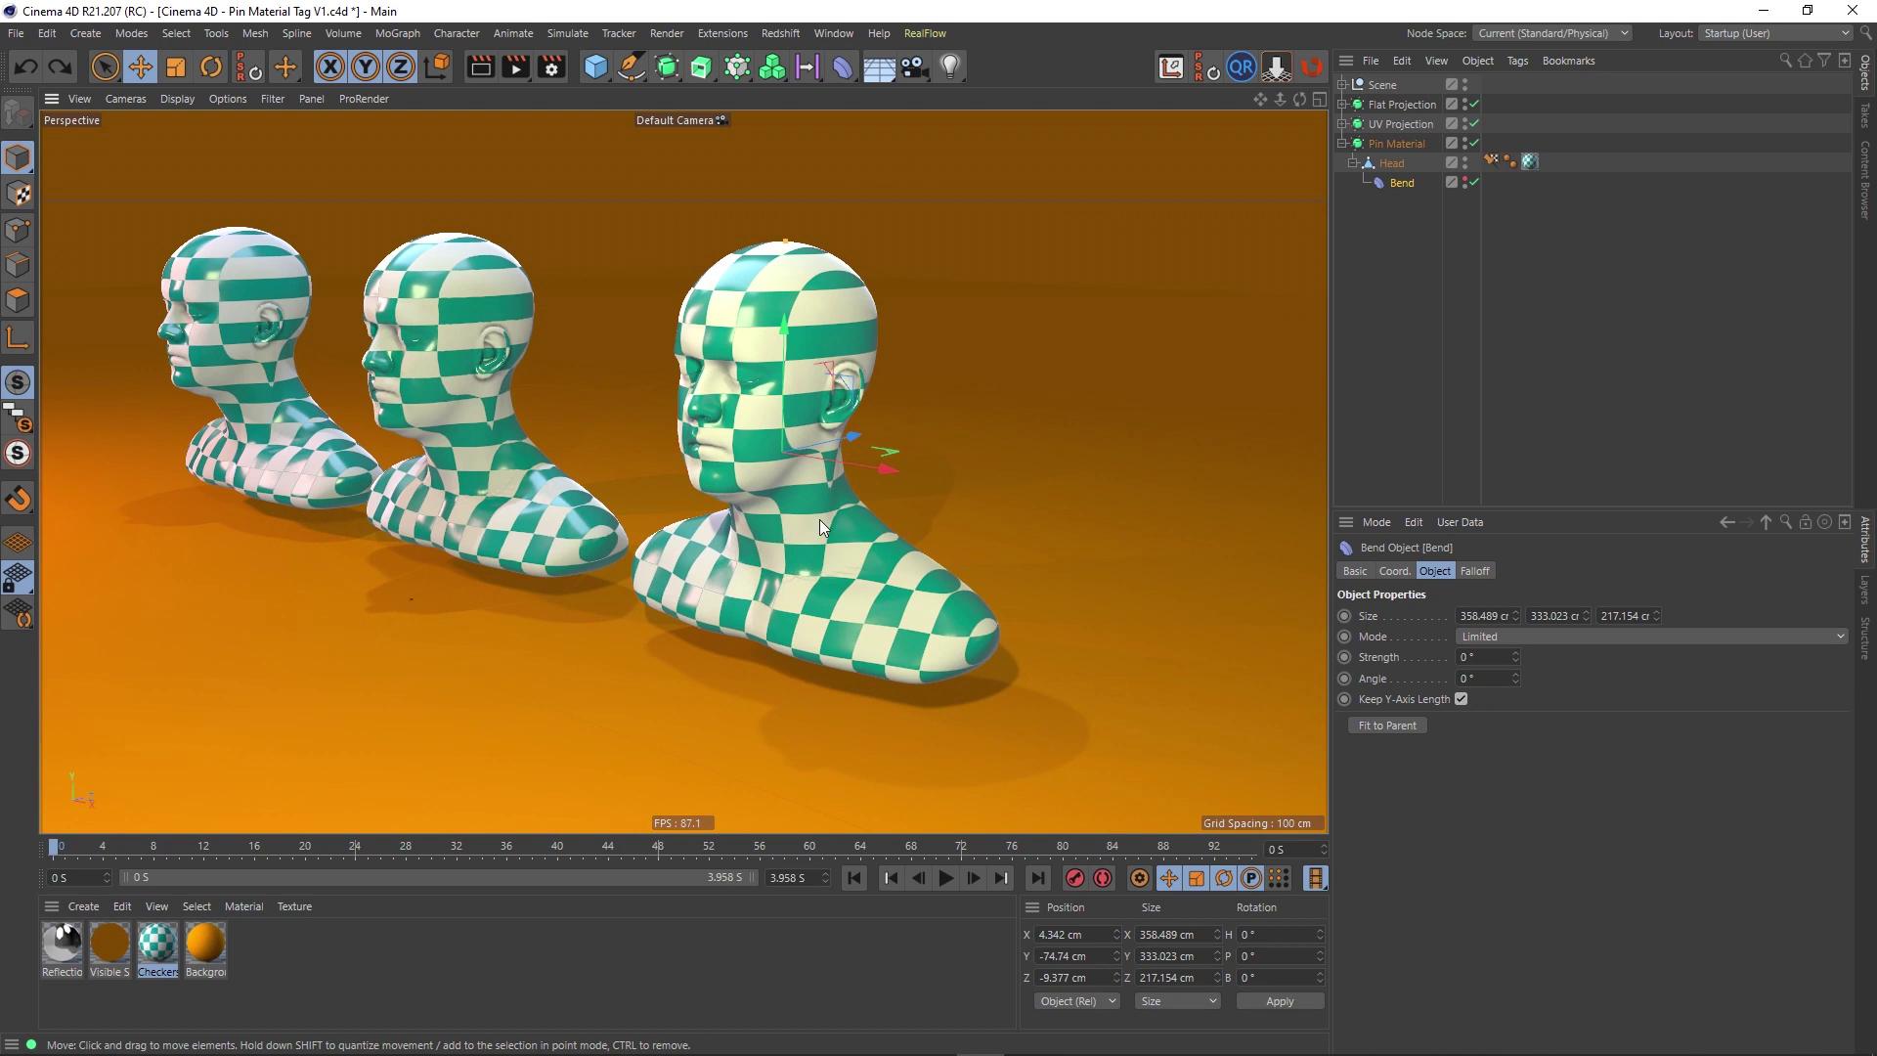
scroll(822, 528, "up", 8)
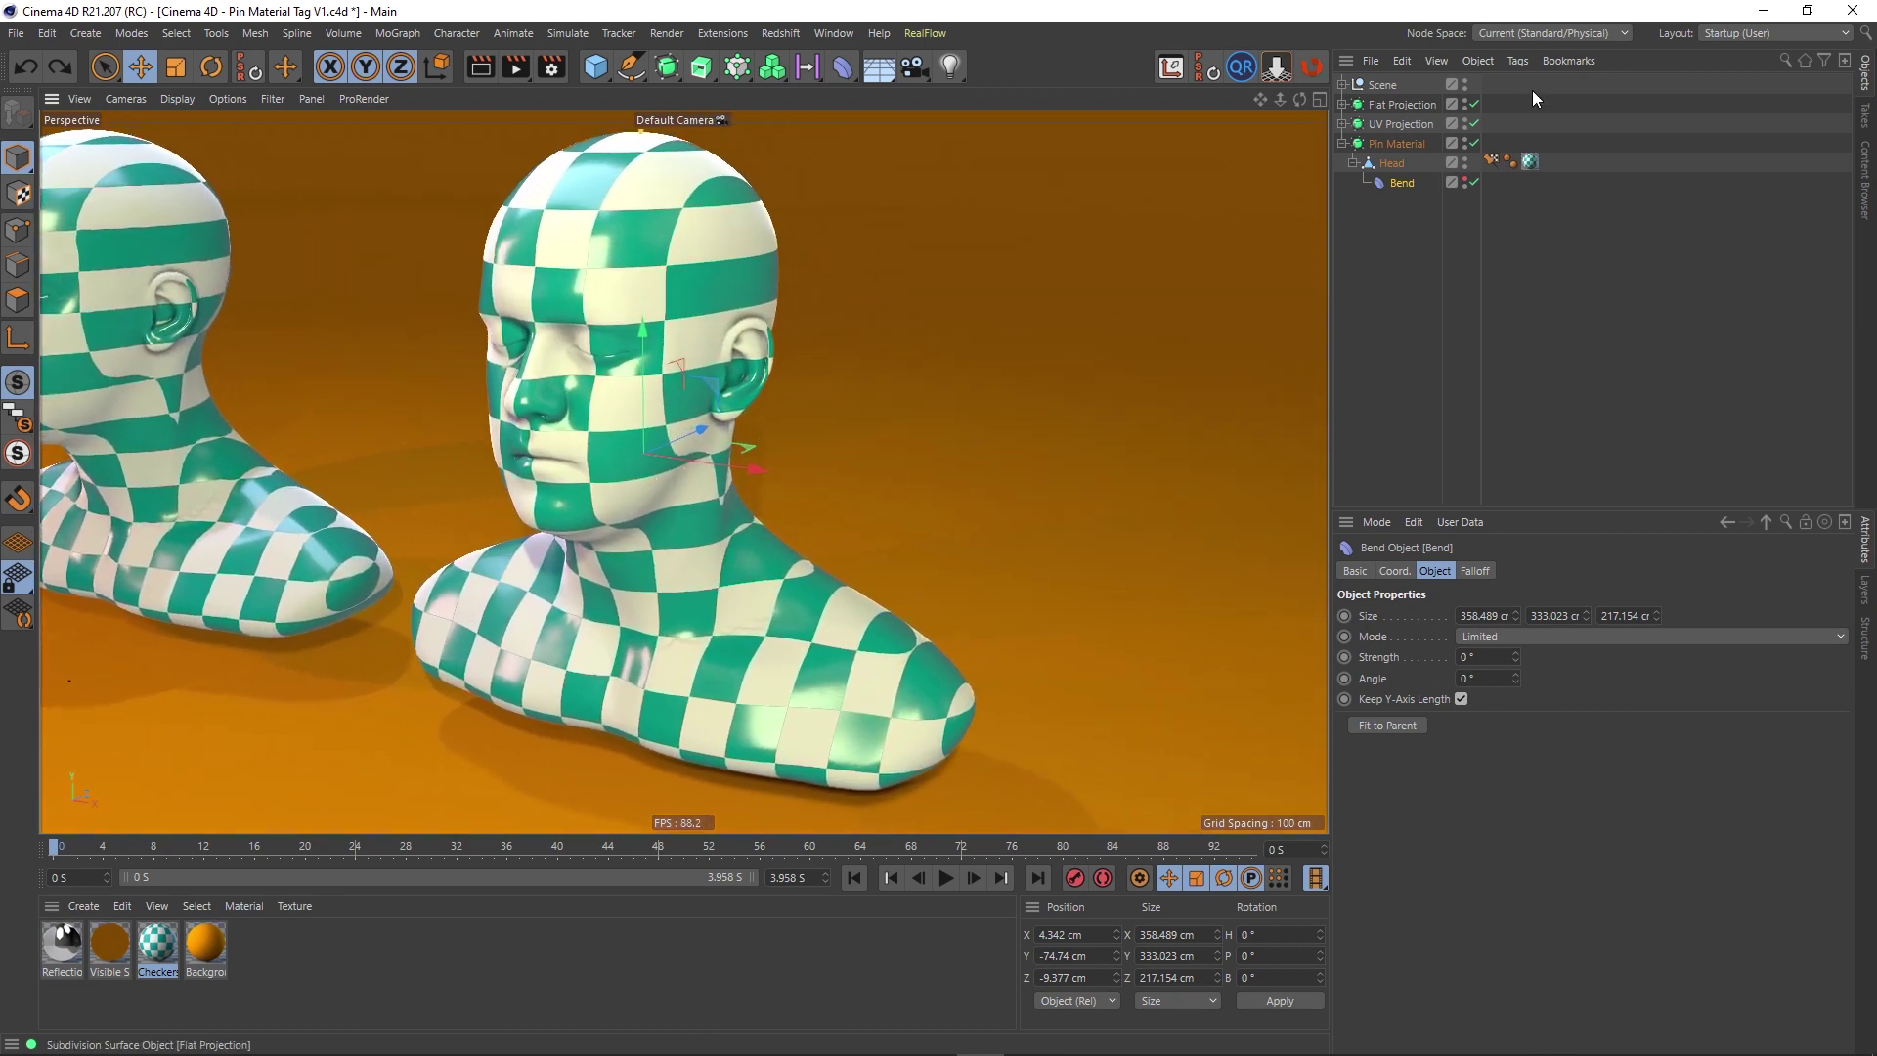
Step: Review the pinned head's Checkers material tag and its Subdivision Surface properties alongside the checker pattern on the face
left_click(1529, 161)
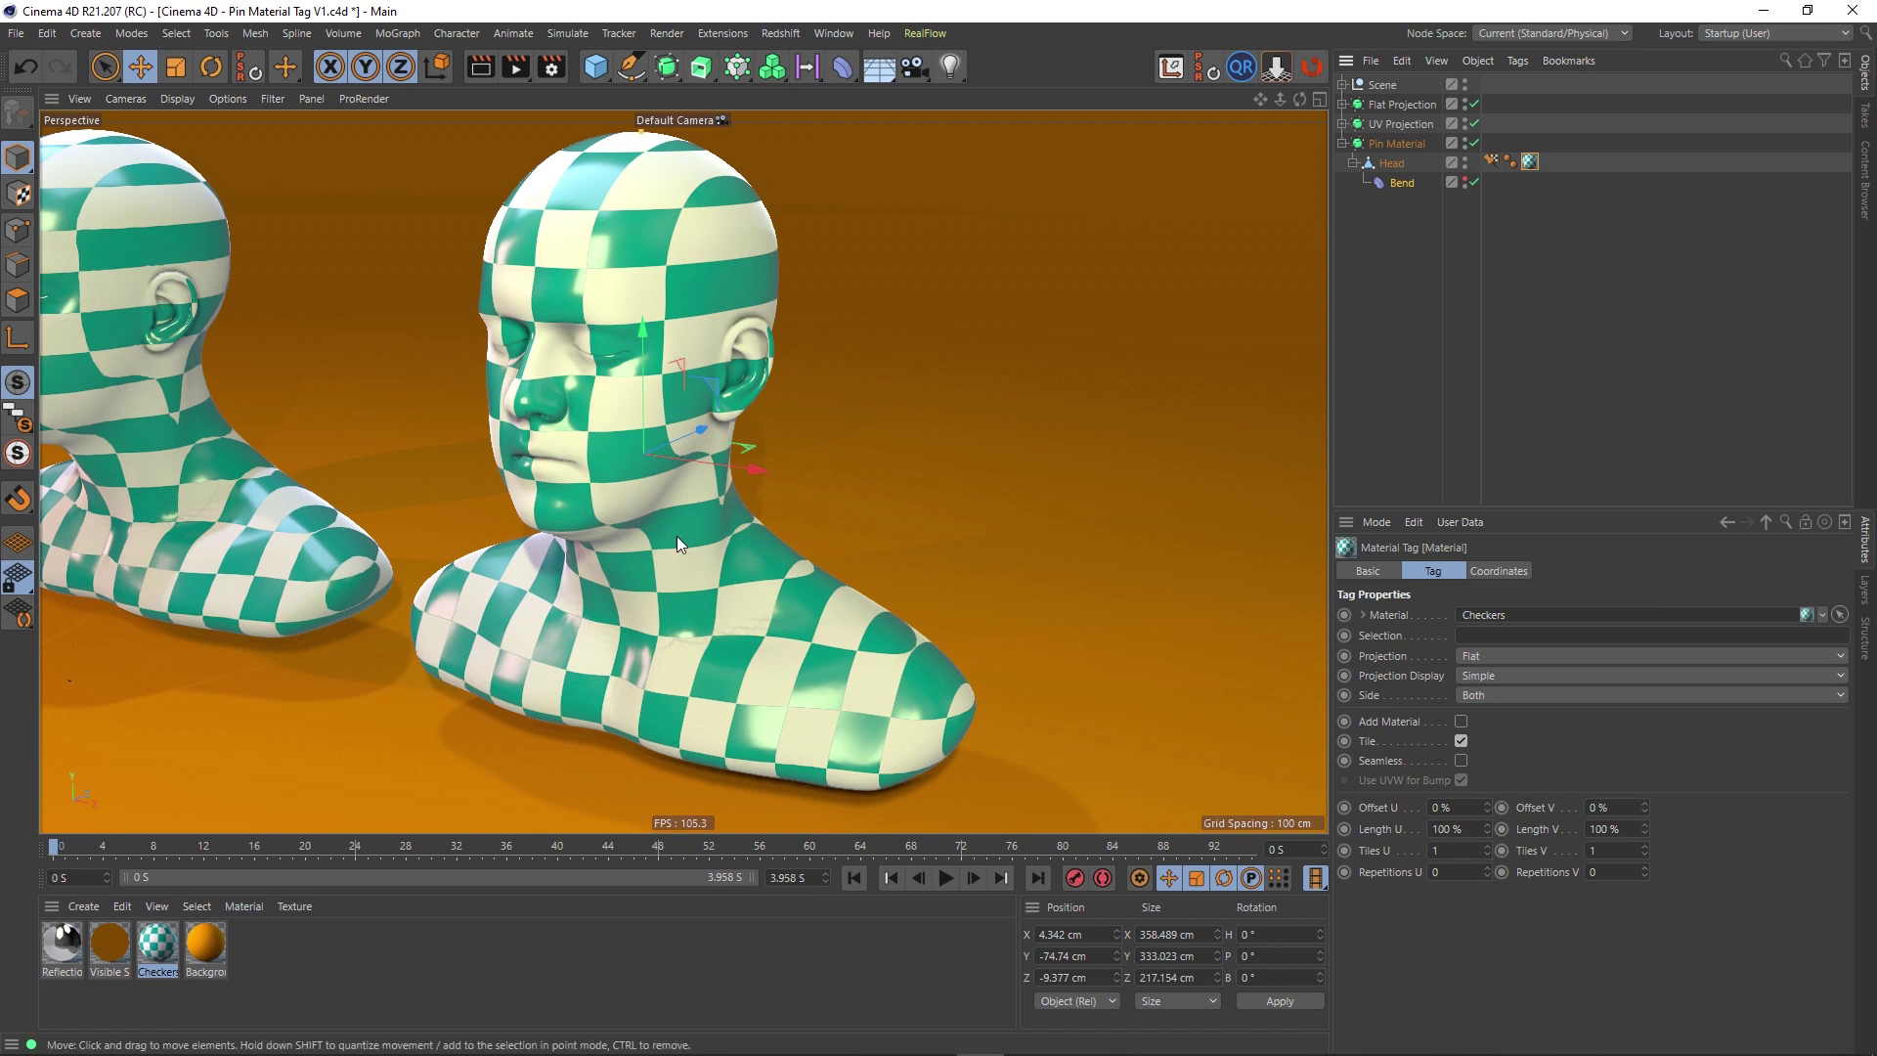
left_click_drag(677, 535, 638, 519, "alt")
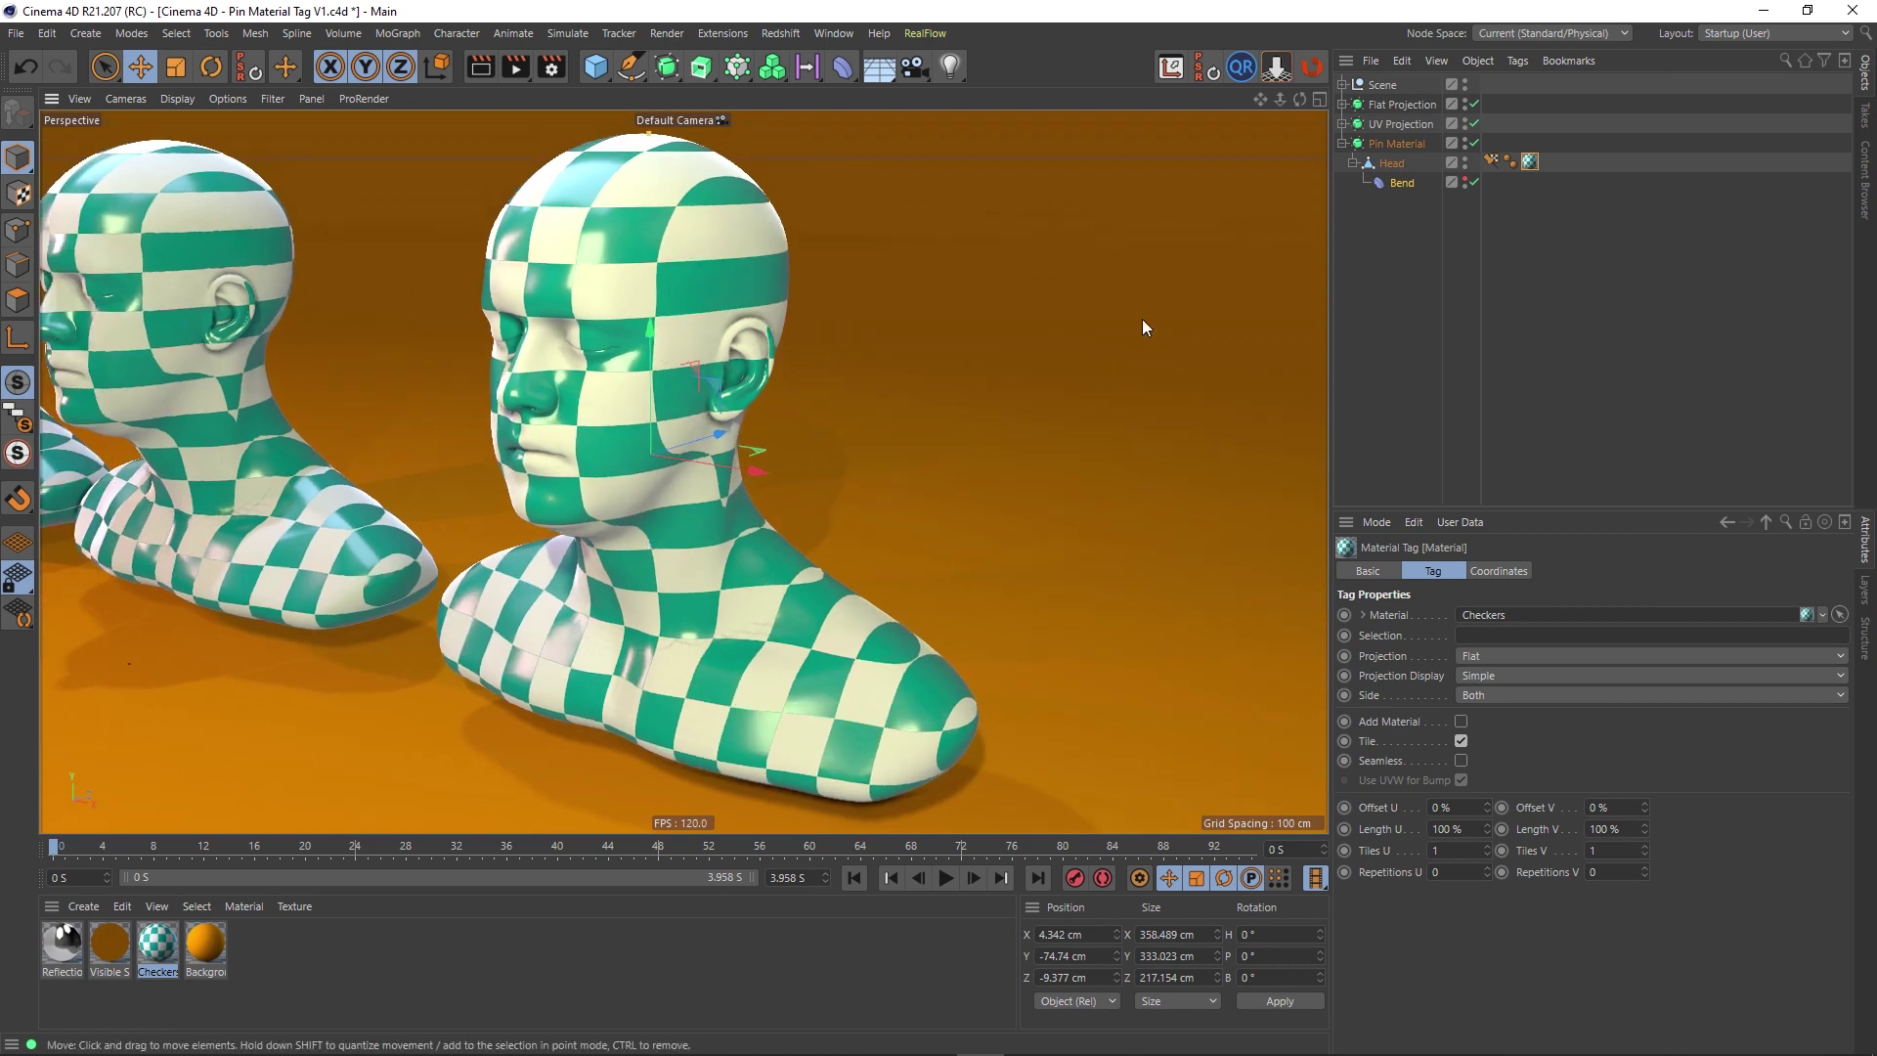
left_click(1411, 144)
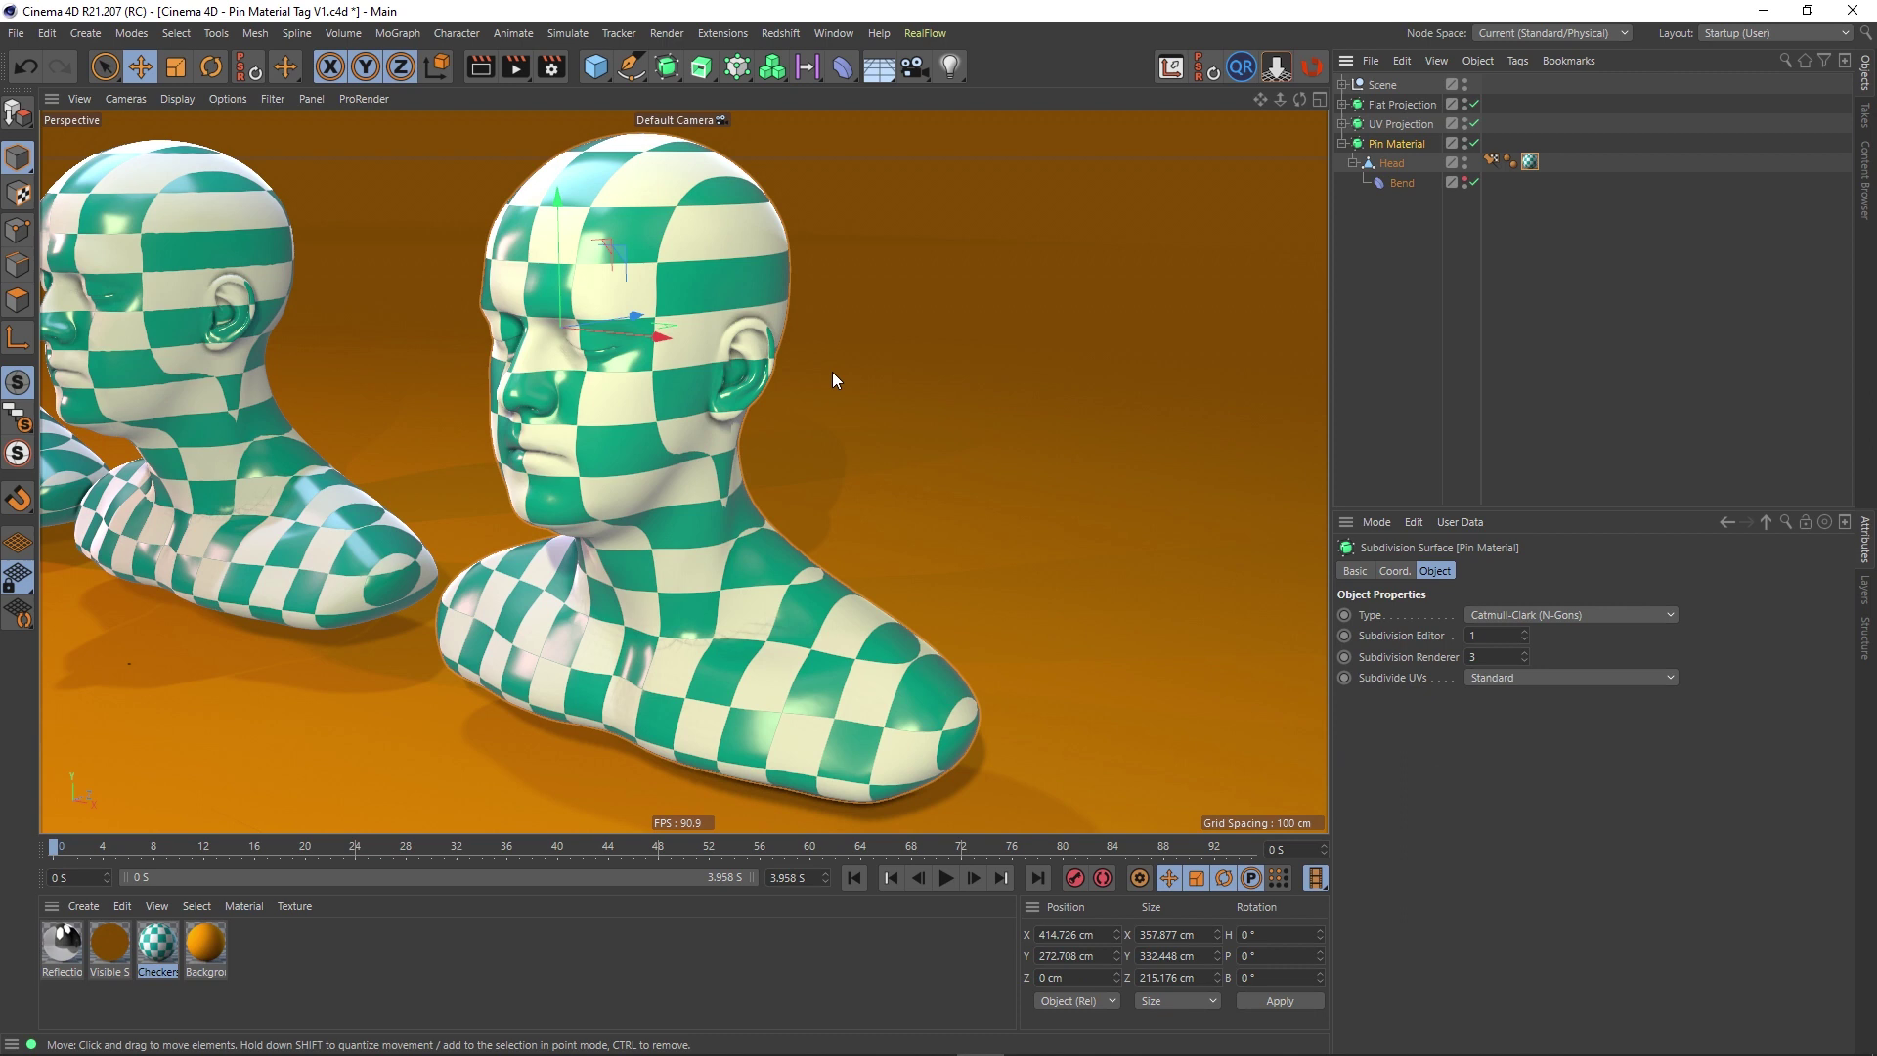
left_click_drag(642, 432, 673, 408, "alt")
middle_click(235, 411)
scroll(235, 411, "up", 3)
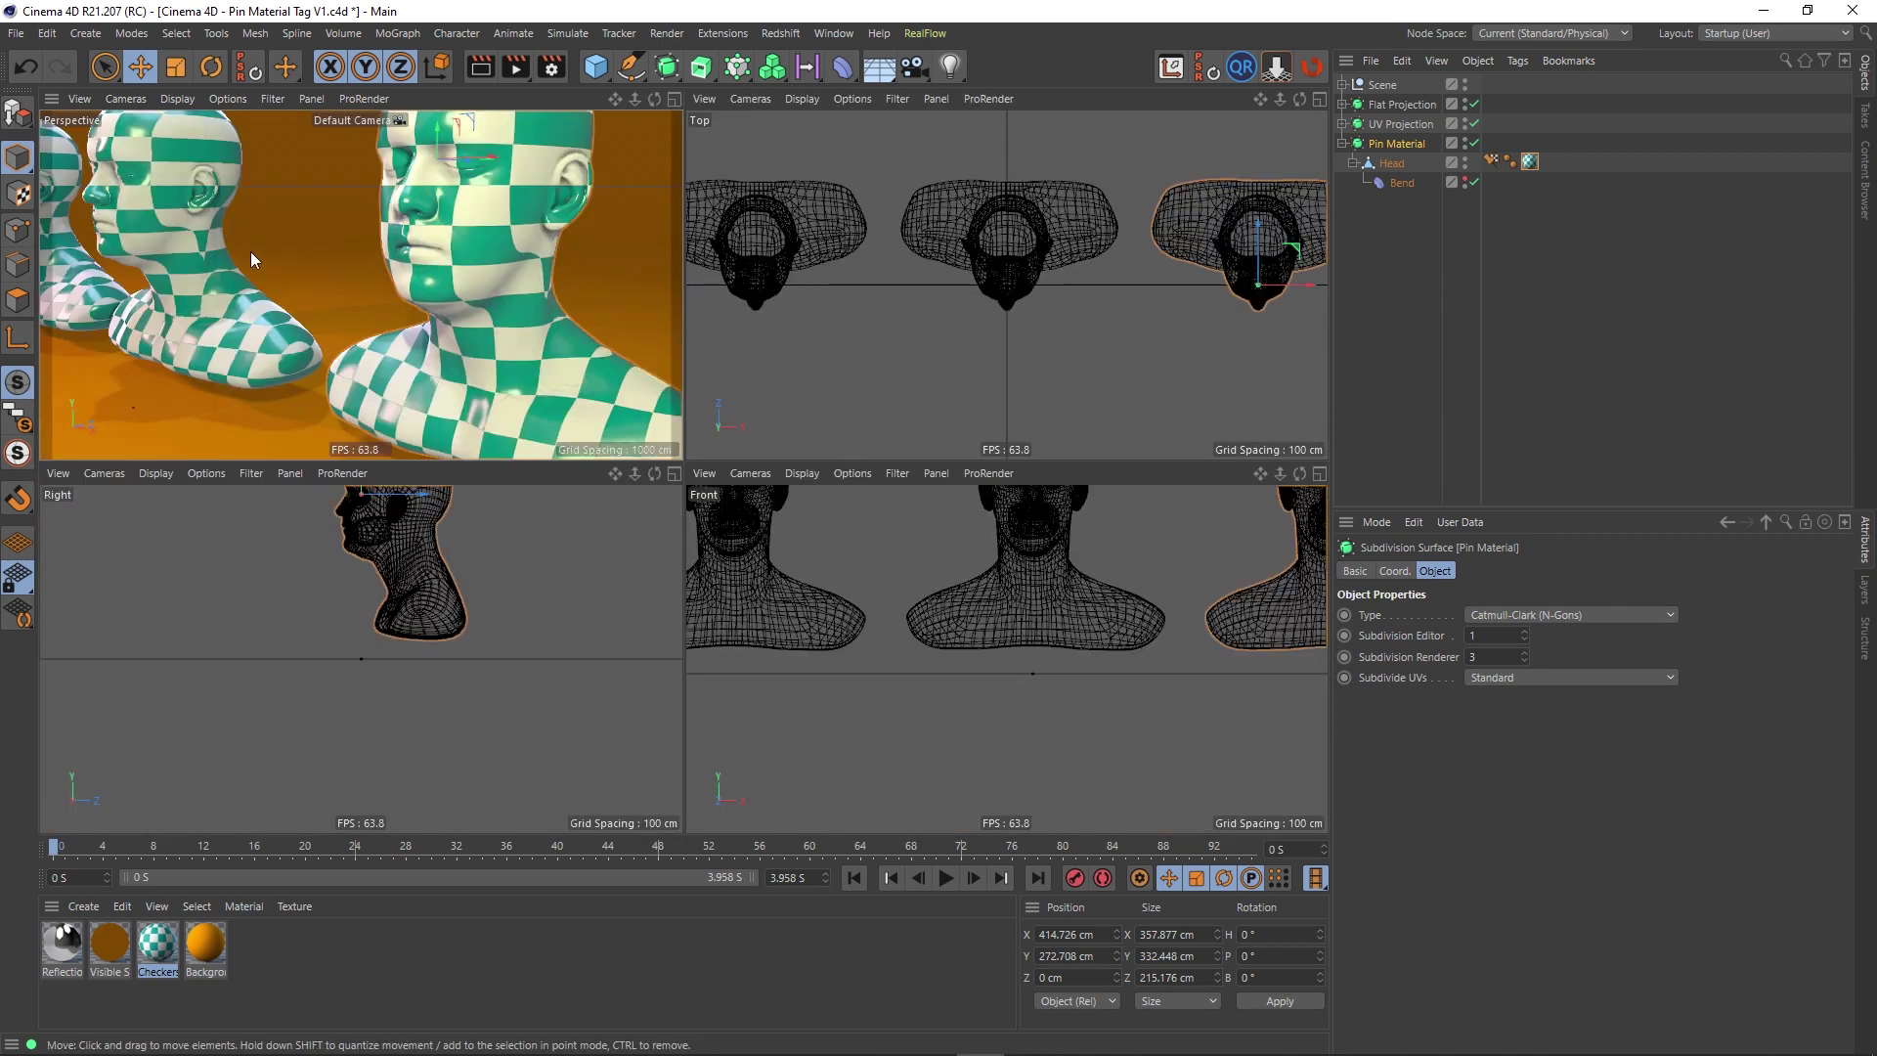
middle_click(250, 250)
left_click_drag(207, 331, 641, 458, "alt")
scroll(199, 309, "up", 5)
scroll(659, 483, "down", 10)
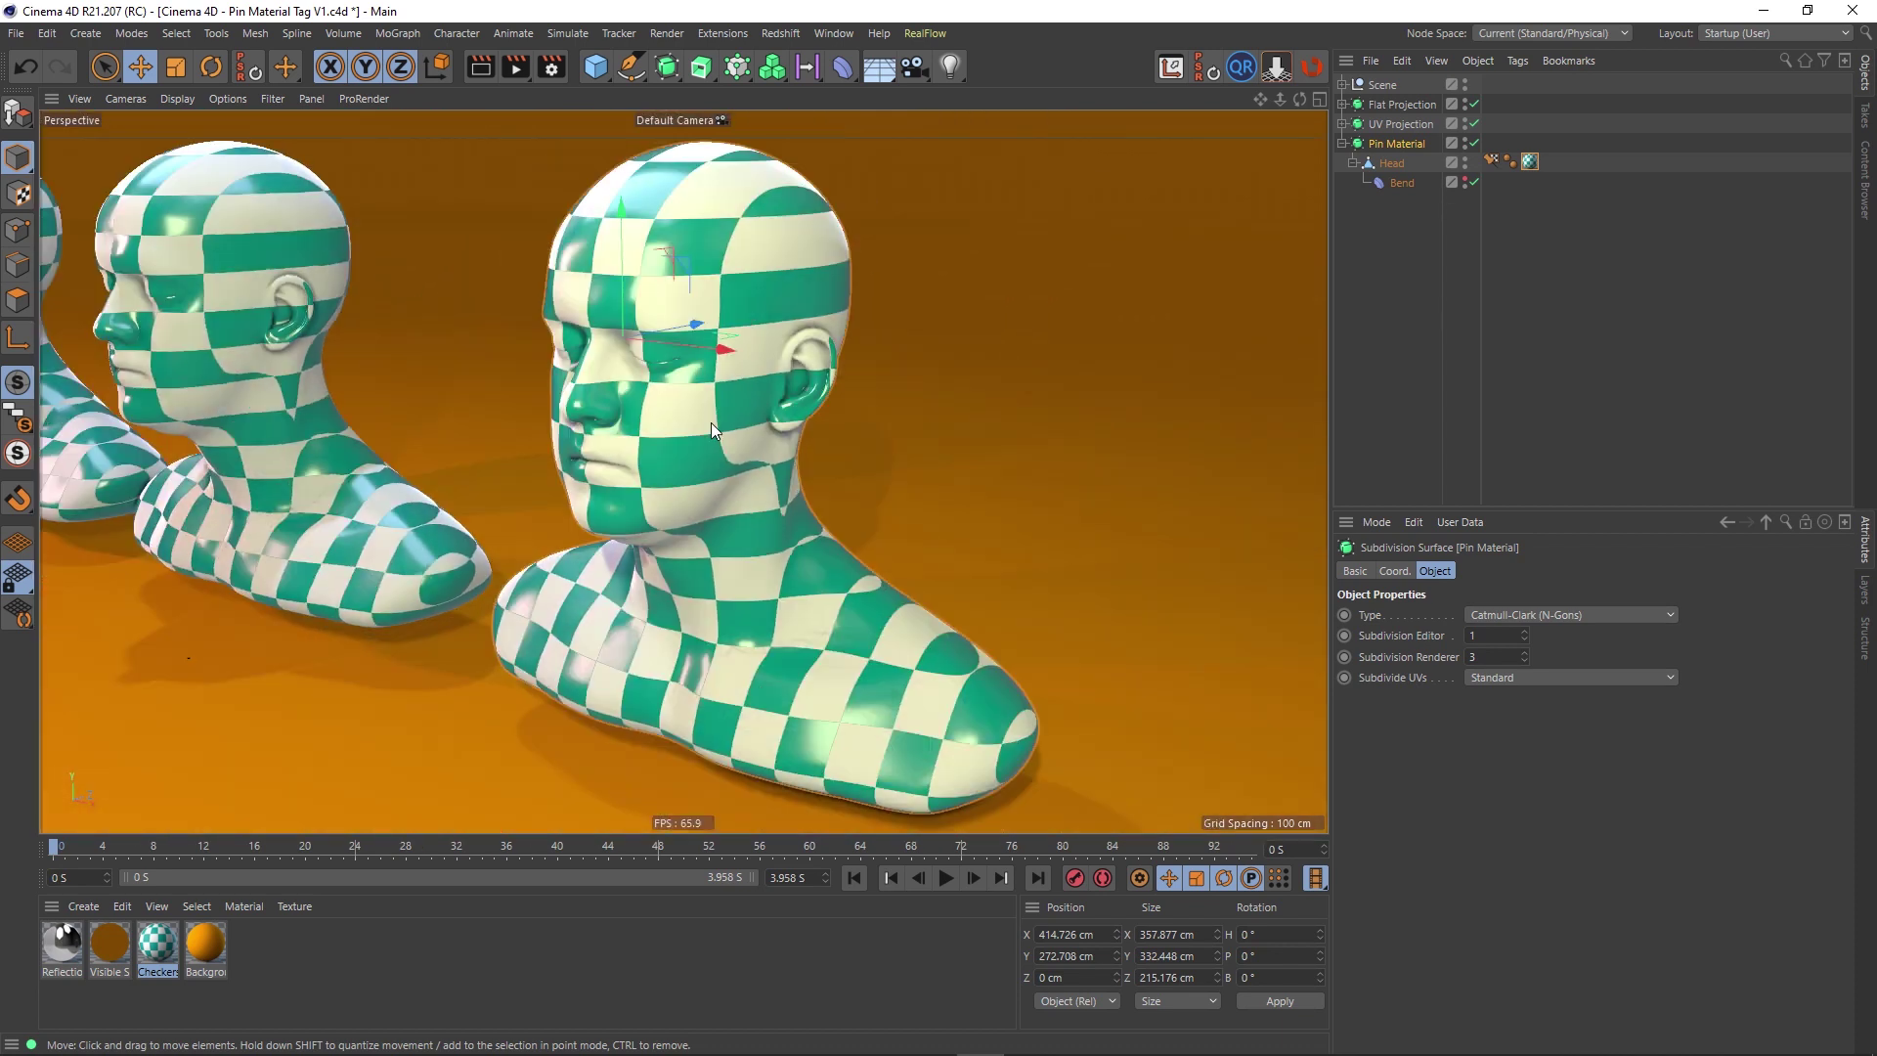
Step: Switch to the open project Pin Material Tag V2.c4d and inspect the checkered plane in front of the wine bottle
left_click(834, 33)
left_click(900, 600)
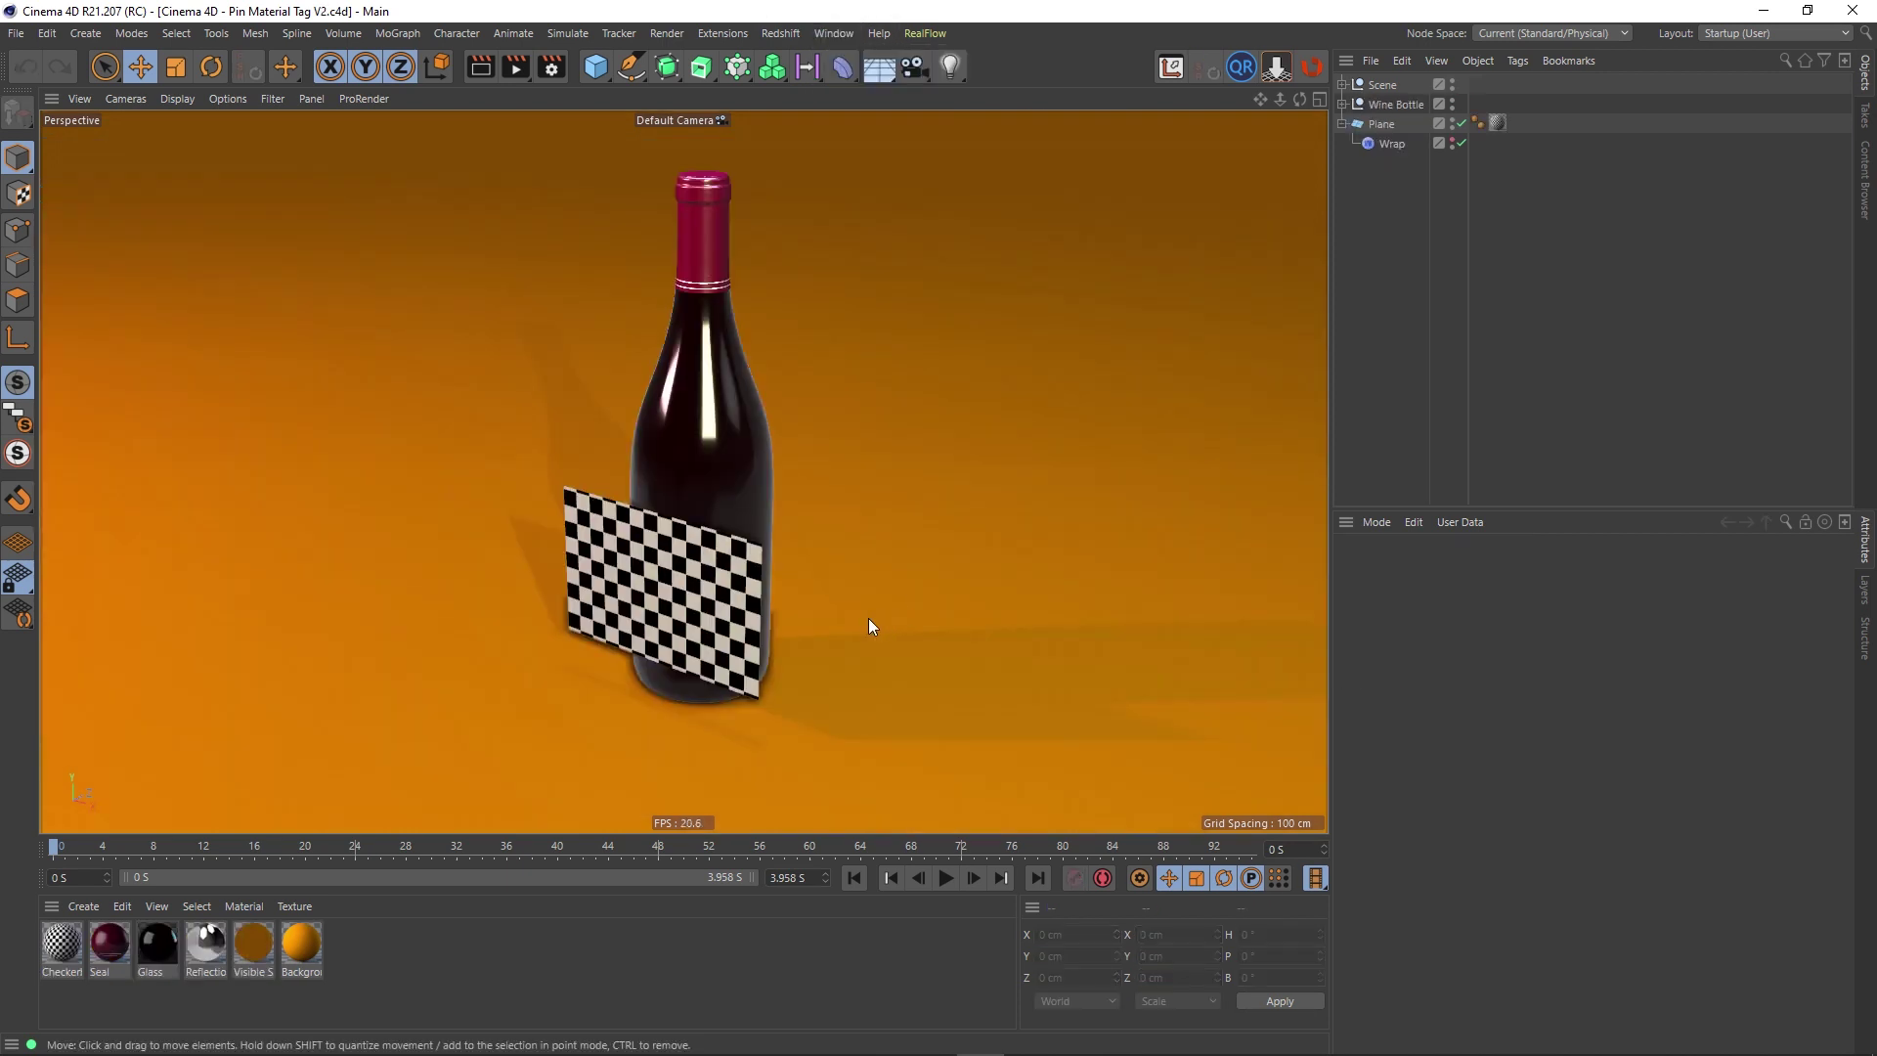
mouse_move(733, 479)
left_mouse_down("alt")
mouse_move(683, 477)
mouse_move(717, 478)
left_mouse_up("alt")
scroll(721, 598, "up", 4)
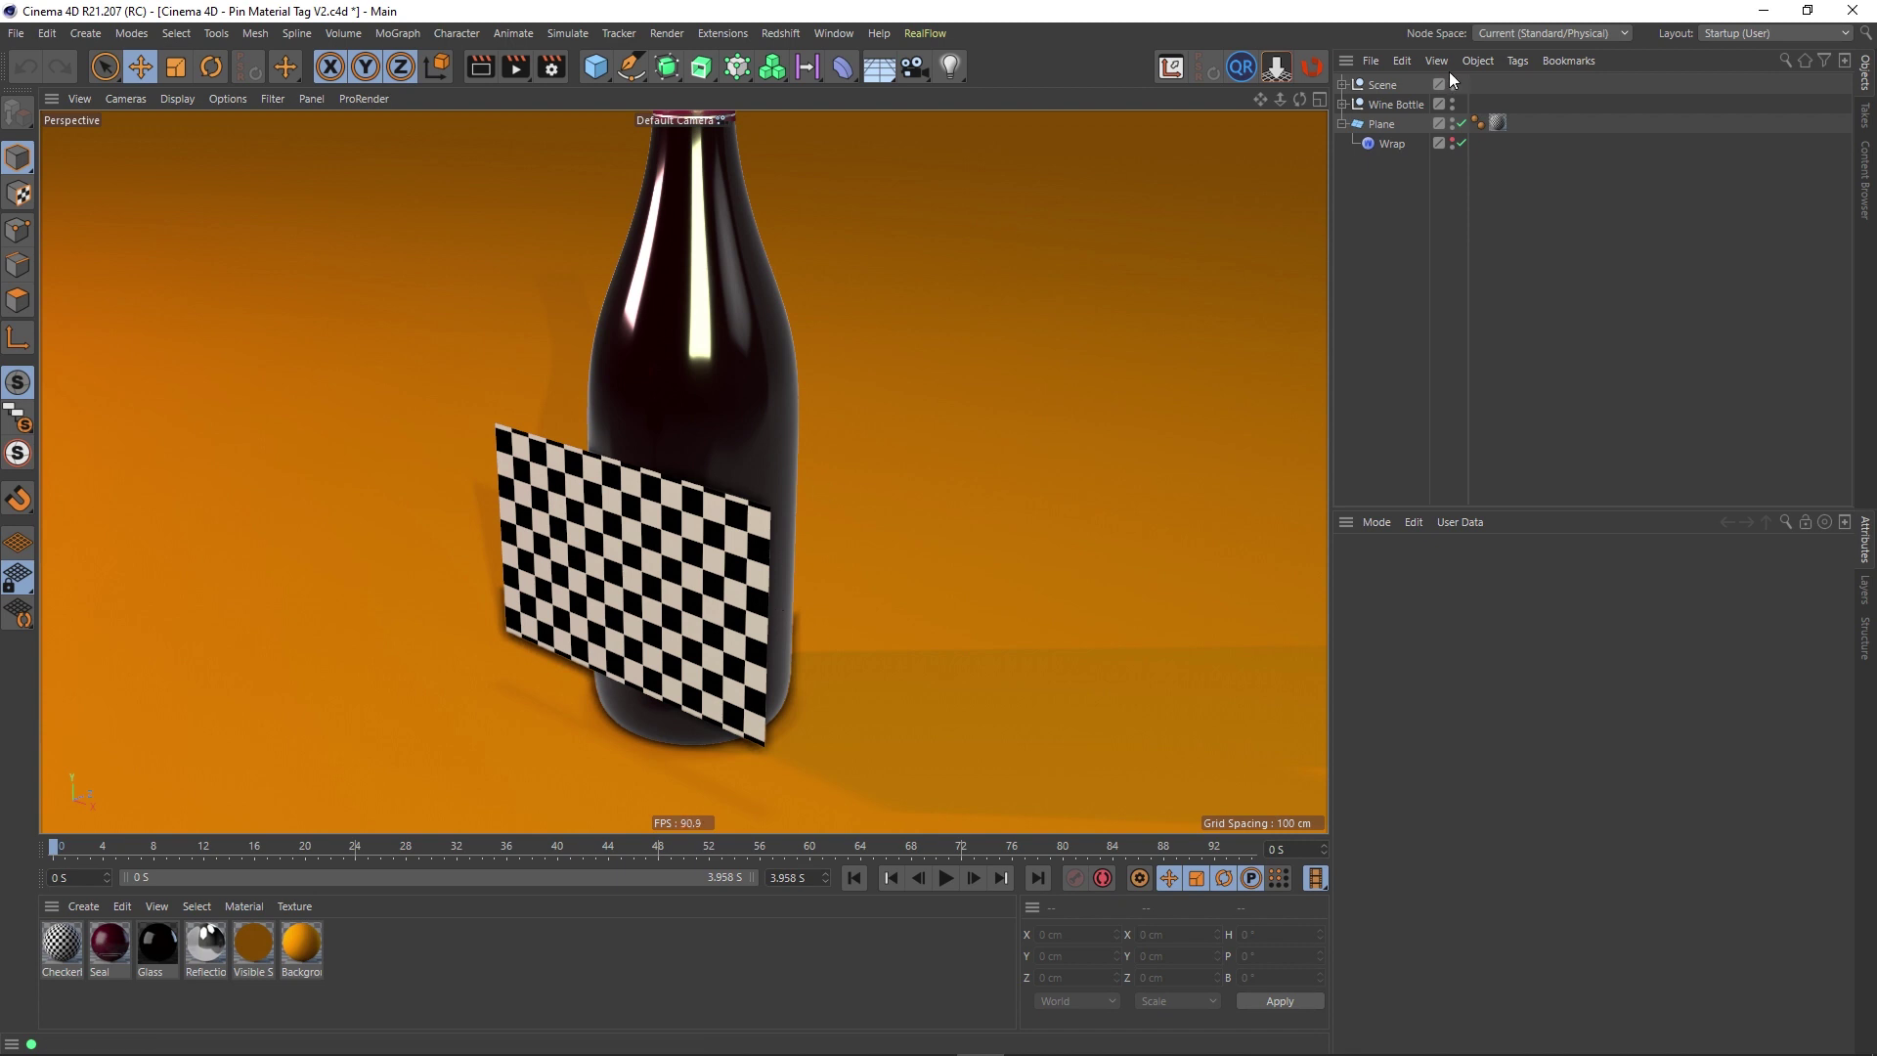
Step: Check the Plane's flat Checkerboard projection by test-moving the plane, undoing the move, and viewing the projection frame in Texture mode
left_click(1498, 122)
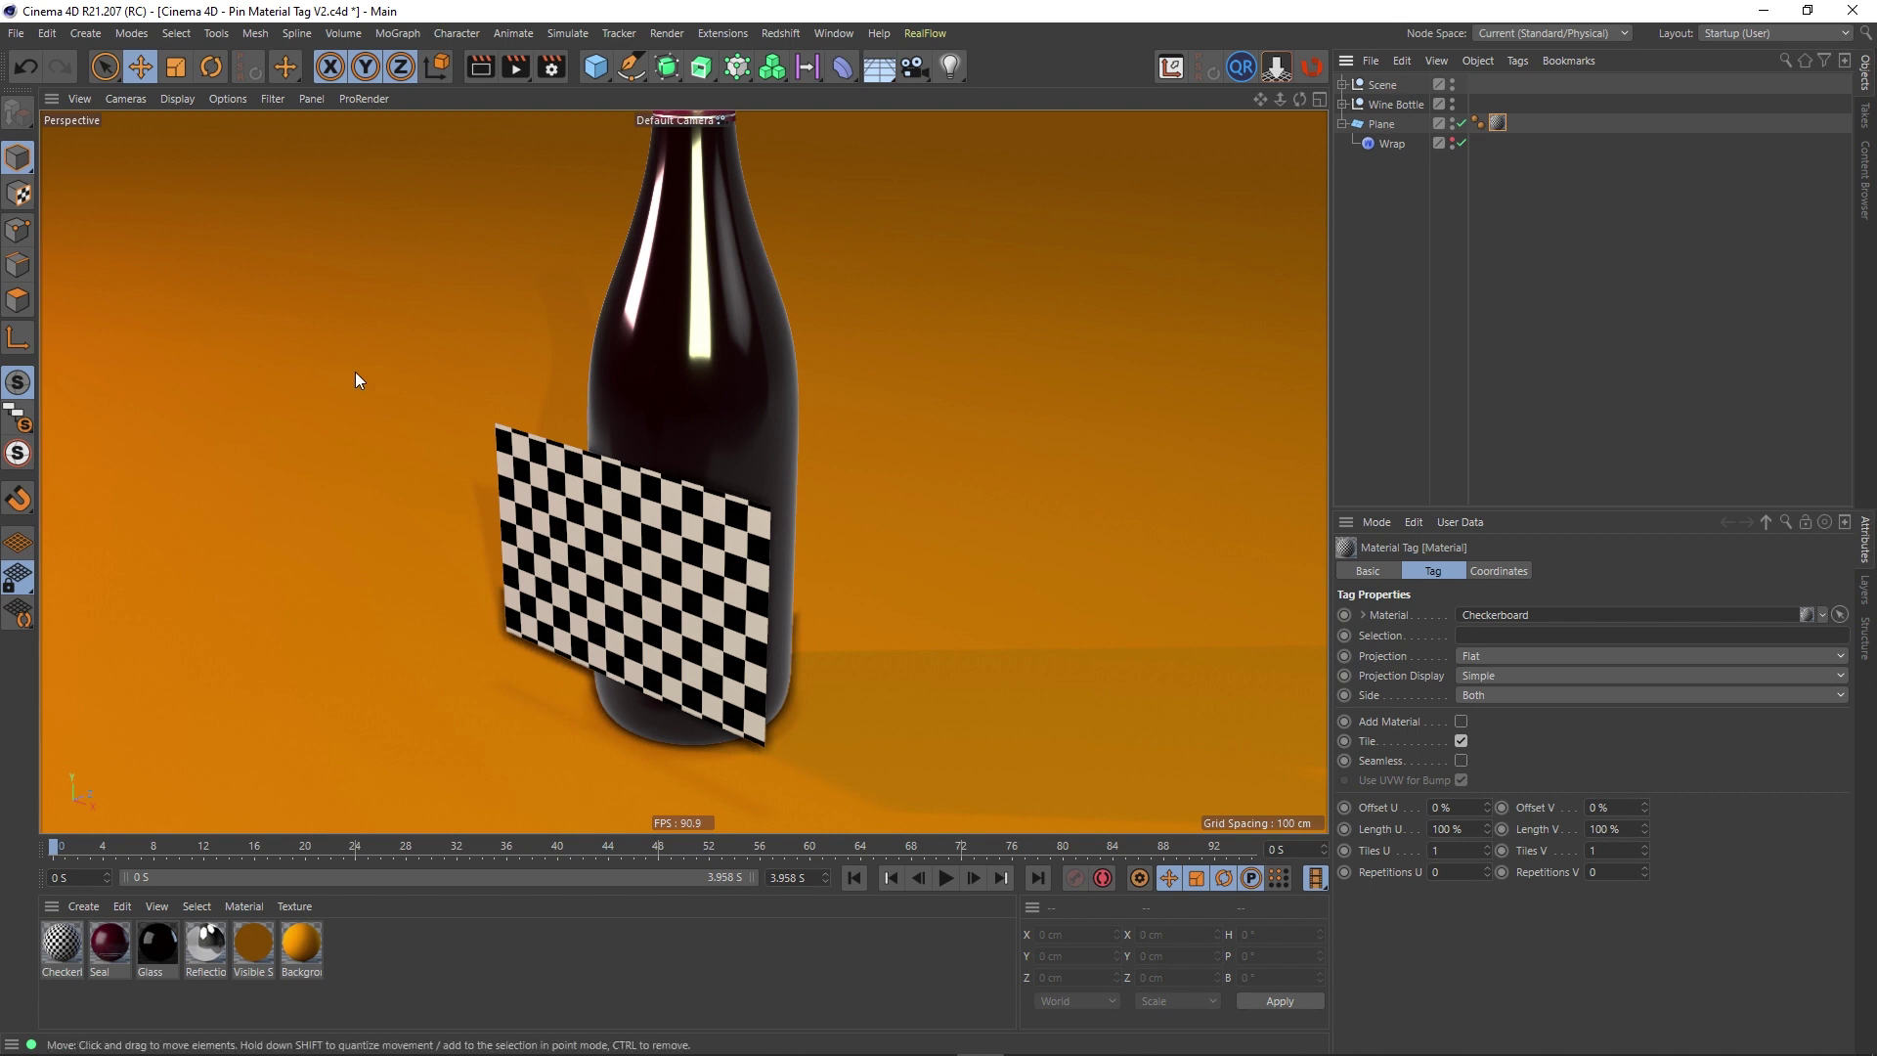
left_click(1382, 123)
left_click_drag(599, 643, 818, 653)
key("ctrl+z")
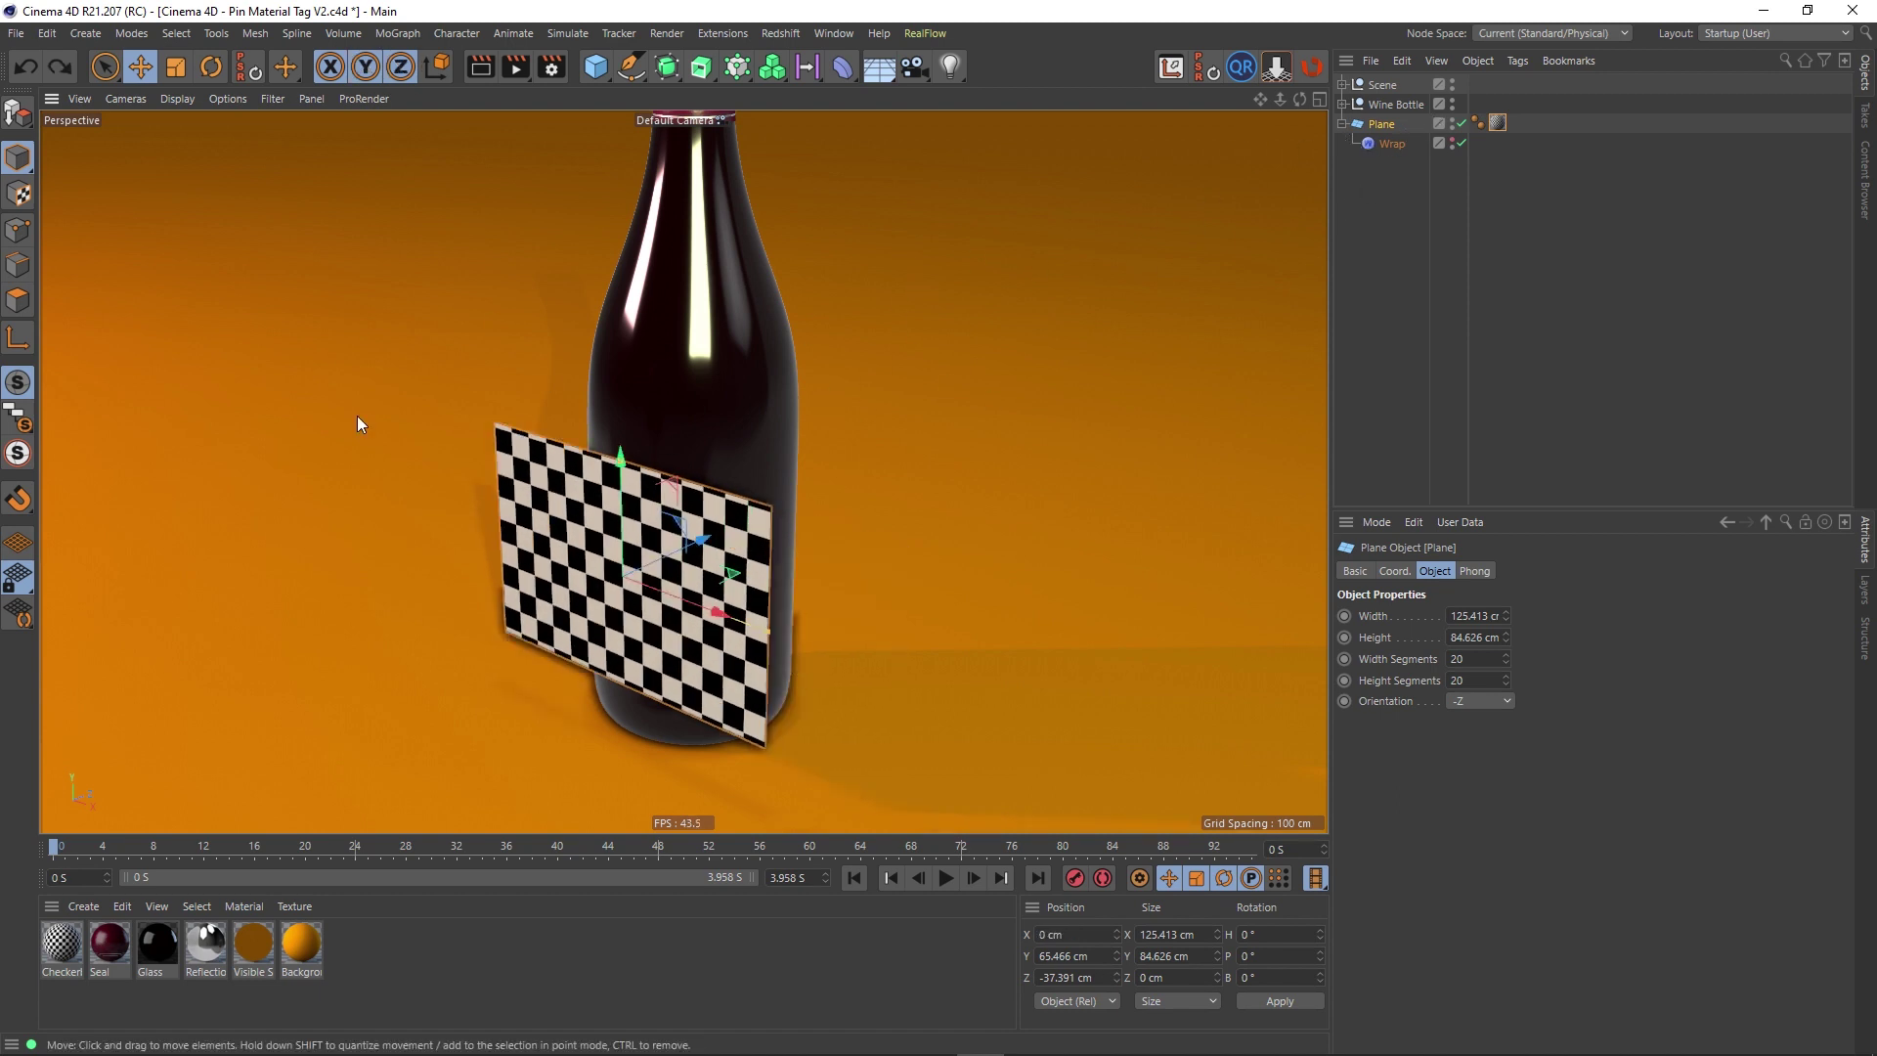
left_click(18, 194)
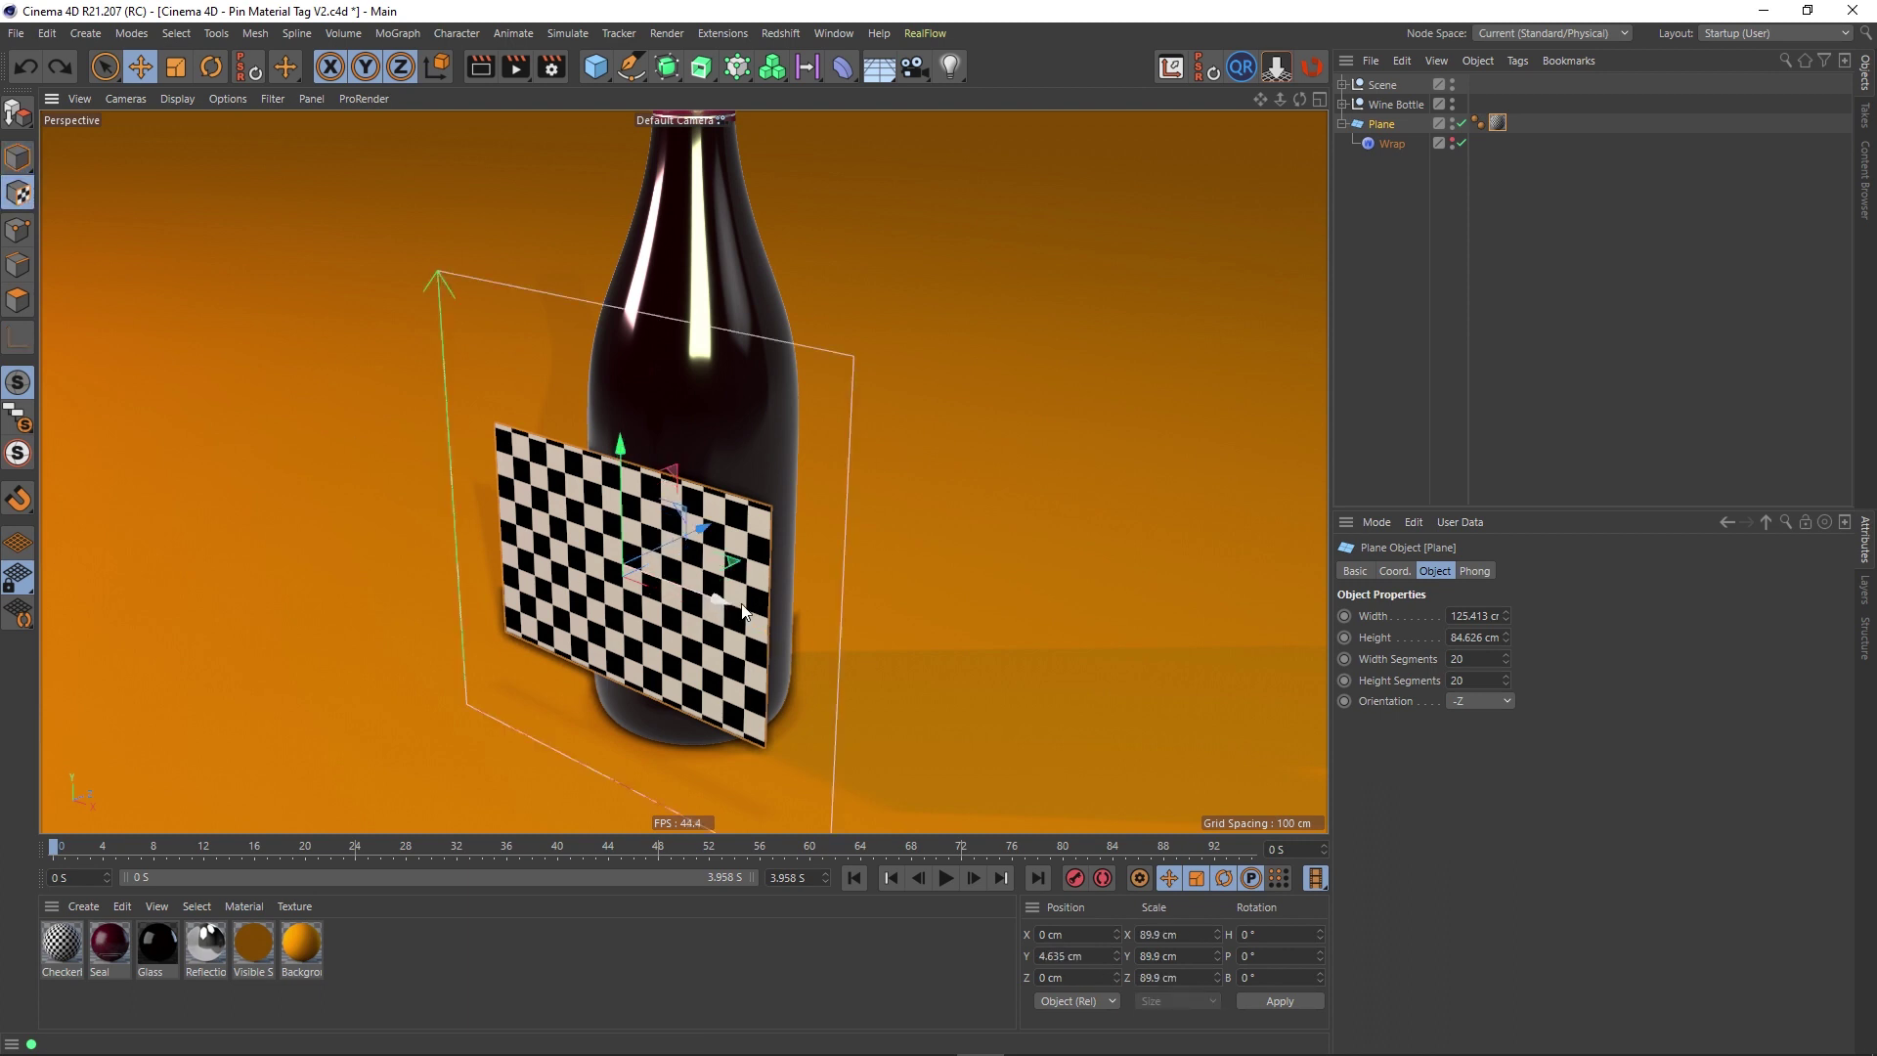
left_click(18, 157)
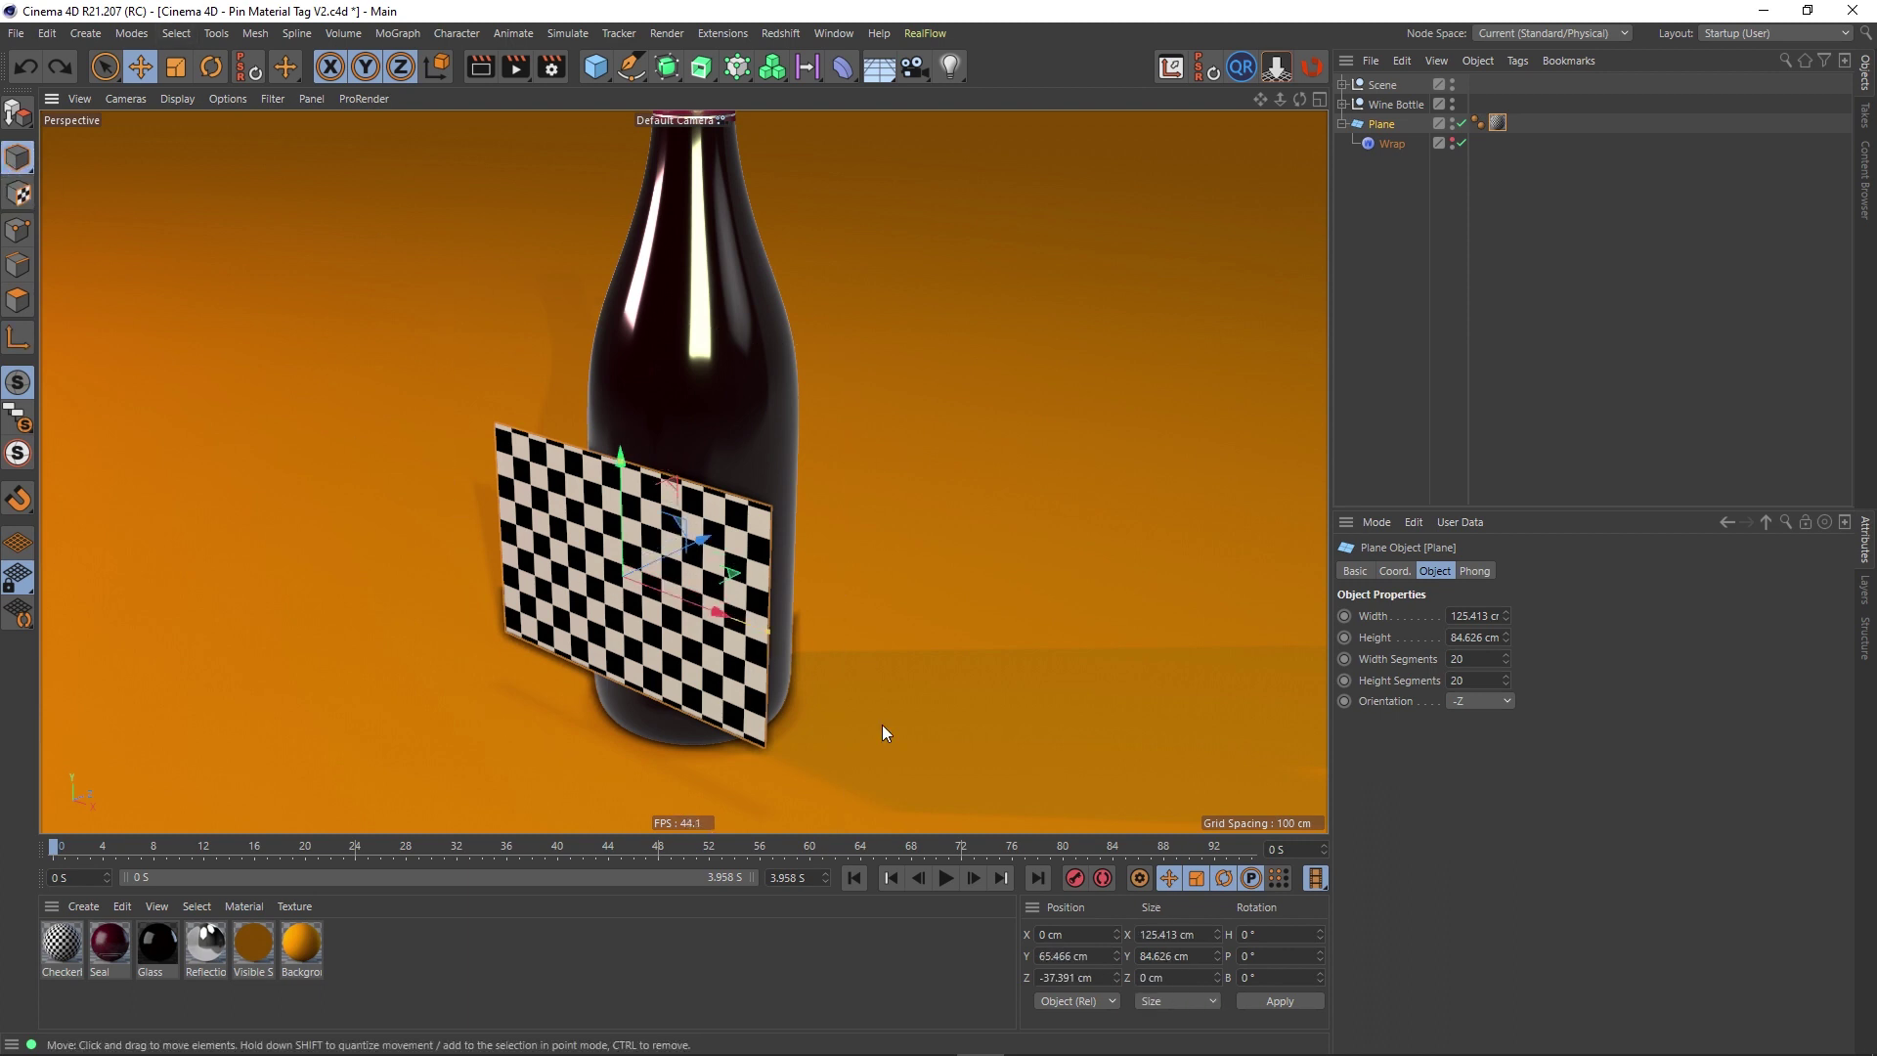
Step: Set the Wrap deformer's Tension to 100 % and examine the flat-projected checkers on the bottle
left_click(1396, 144)
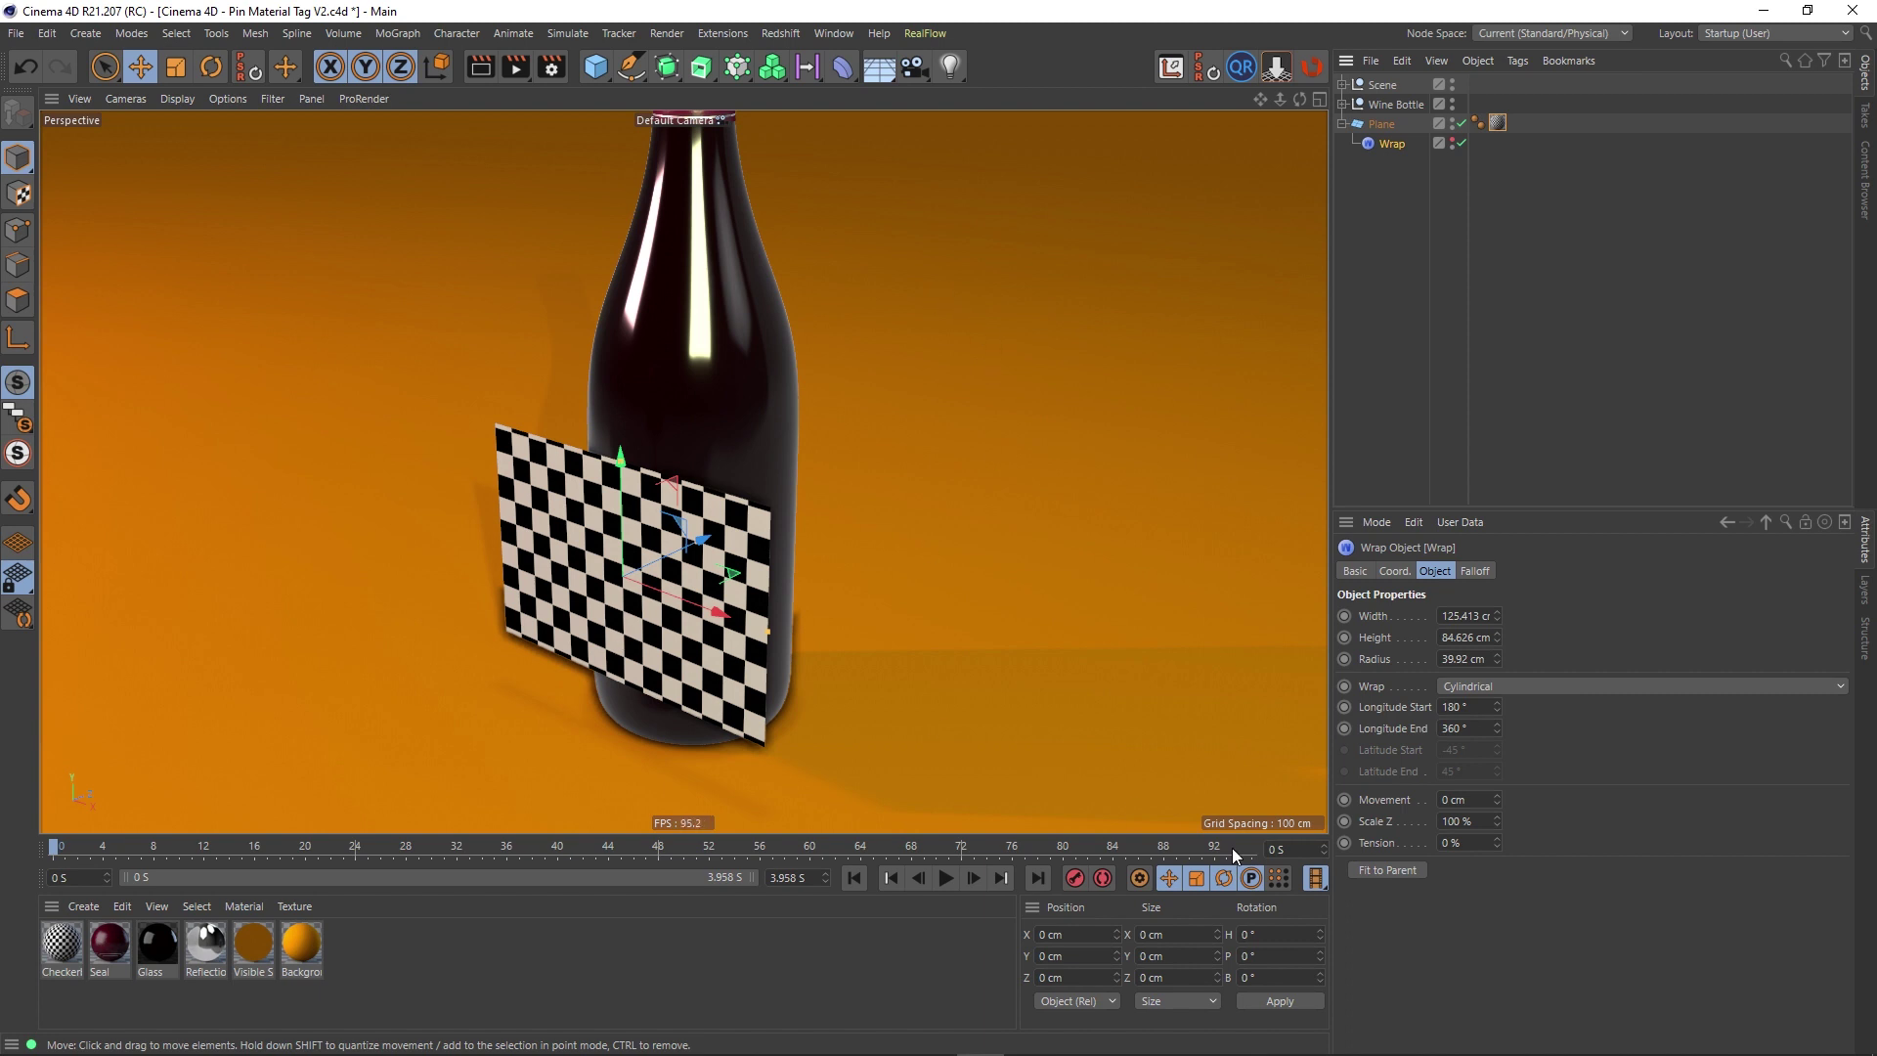
left_click_drag(1498, 839, 1588, 819)
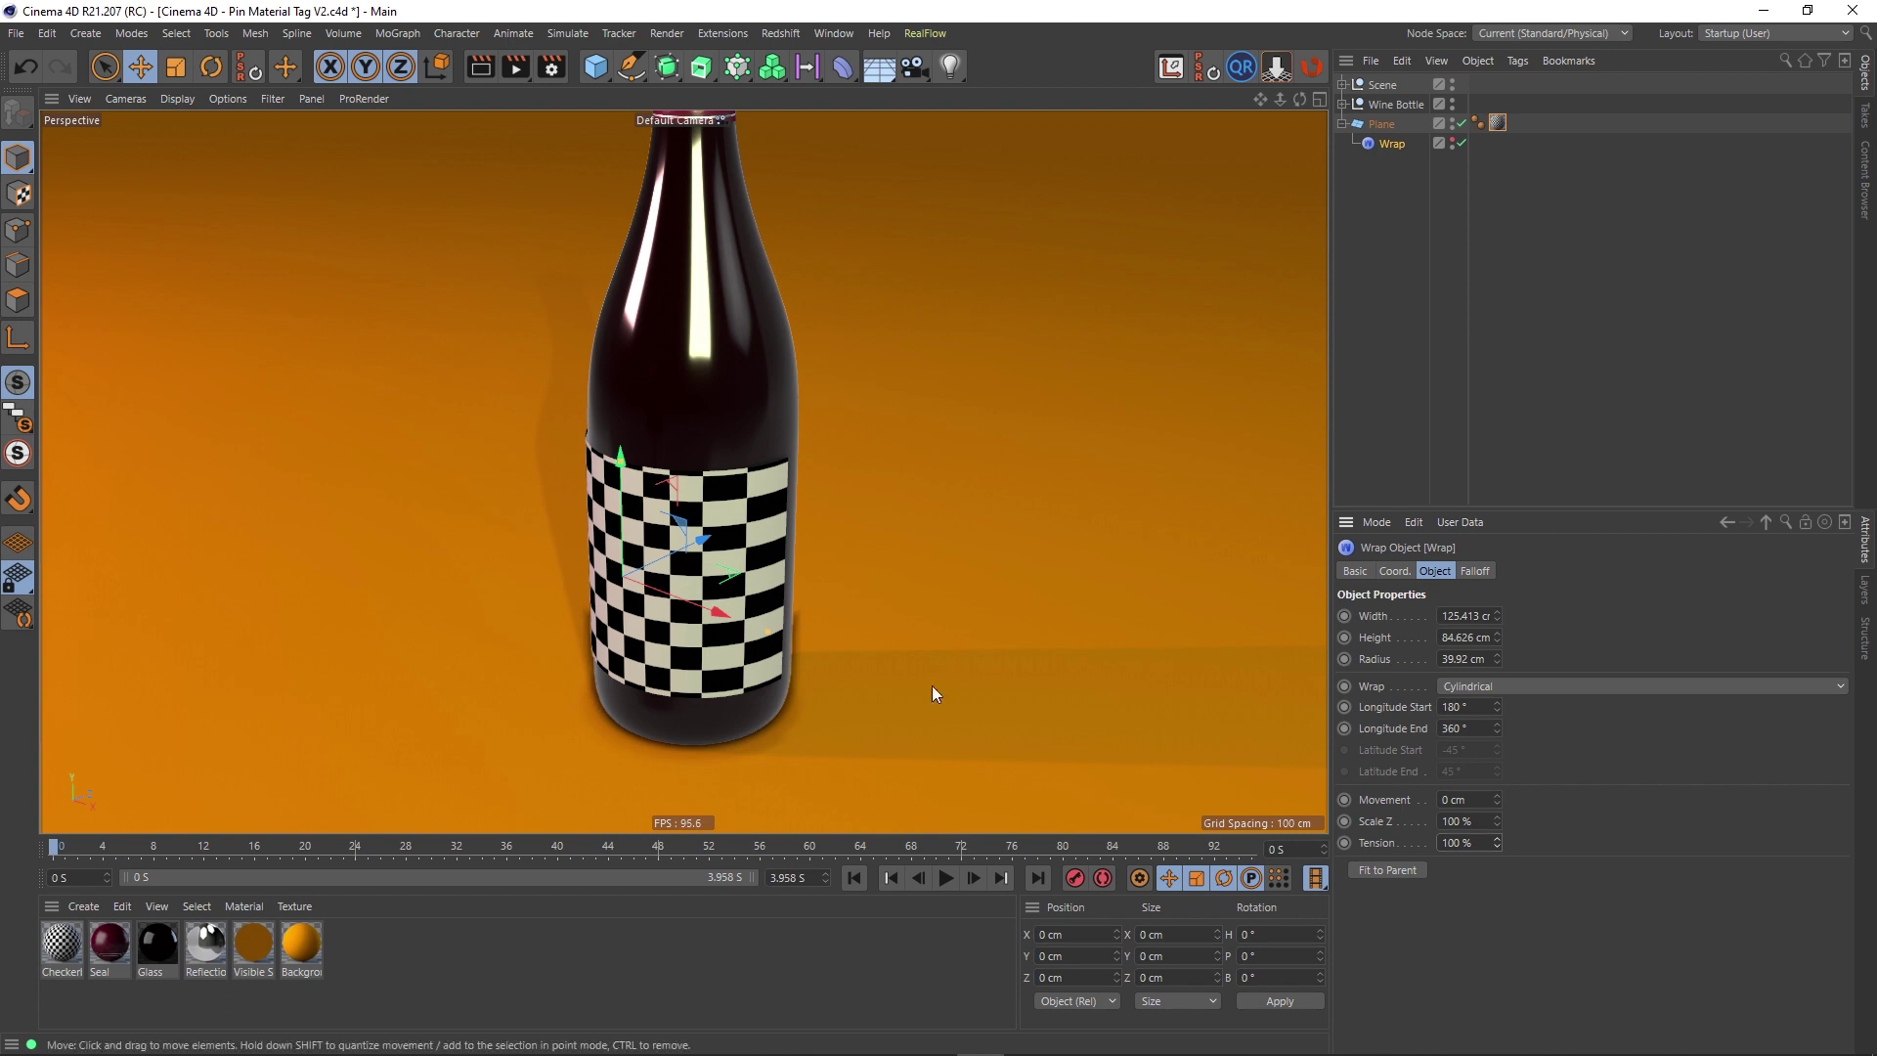
scroll(684, 532, "up", 3)
left_click_drag(729, 628, 824, 536, "alt")
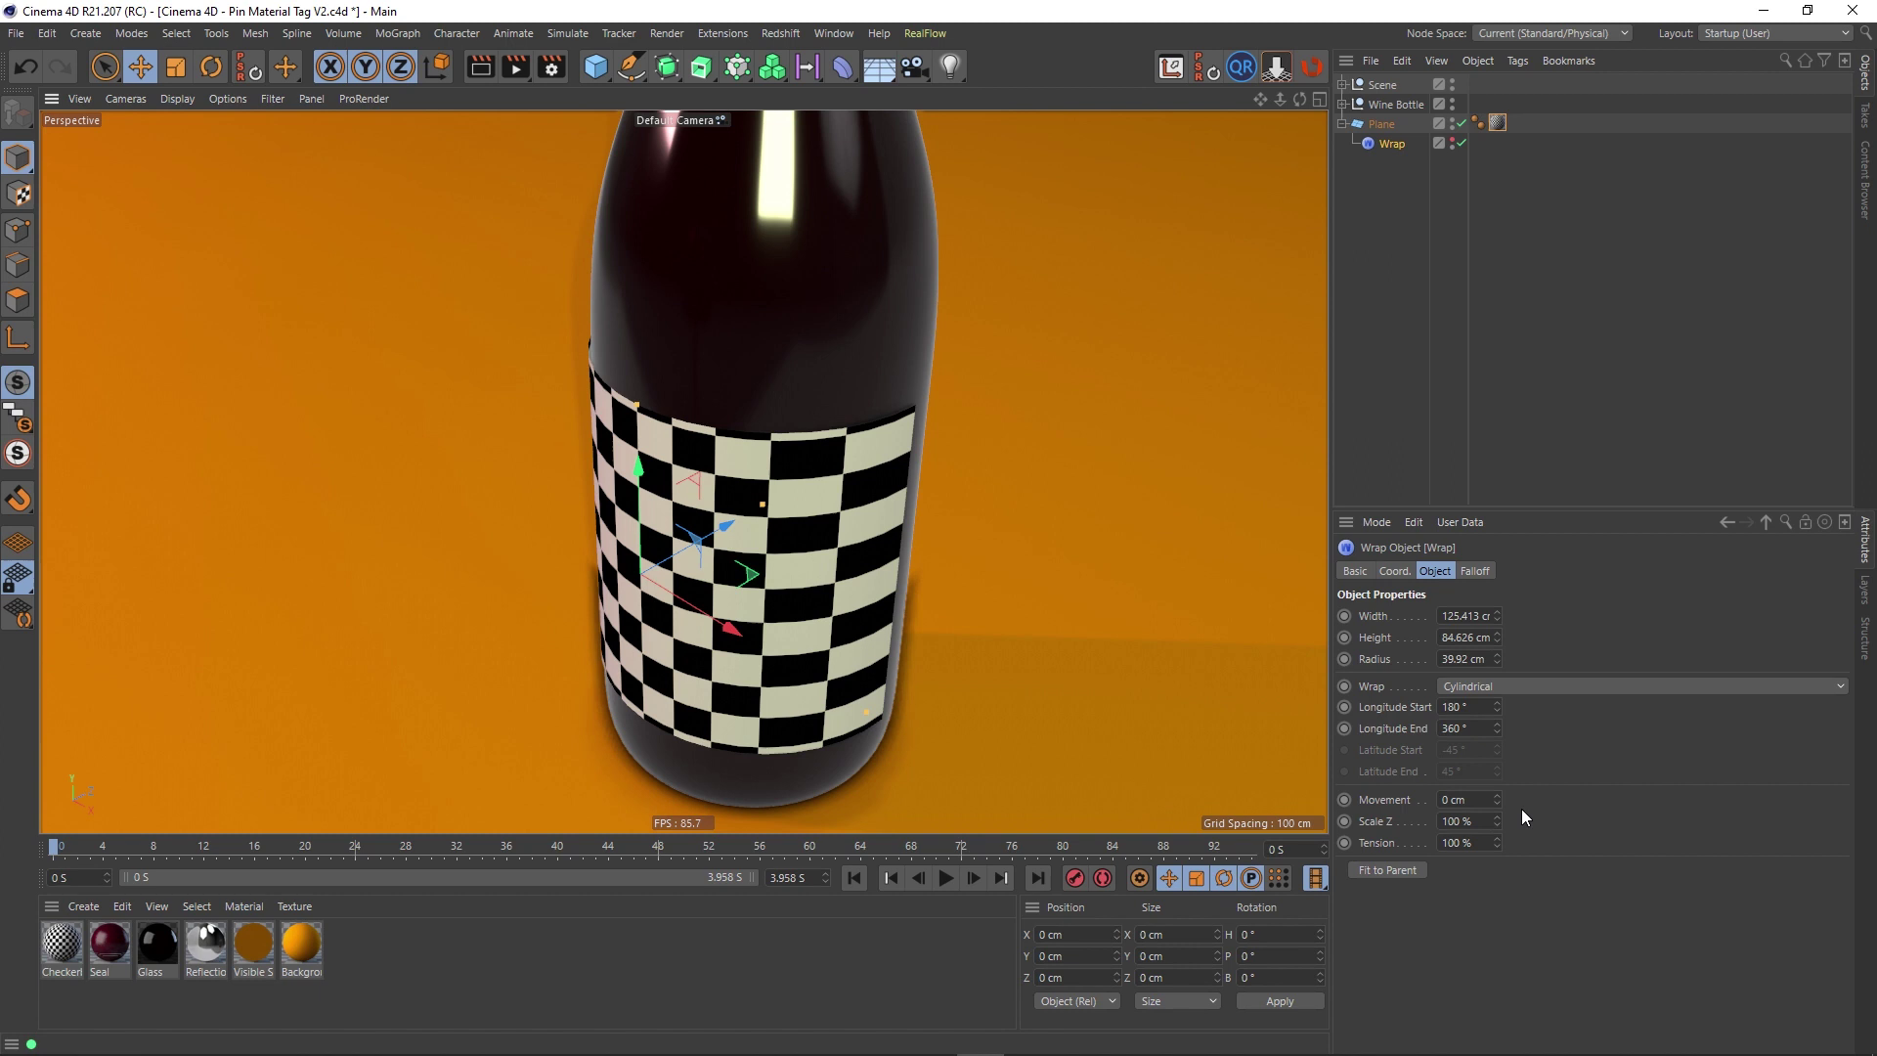
Step: Set the Wrap deformer's Tension back to 0 % and examine the flat checkered plane up close
left_click_drag(1499, 853, 1500, 905)
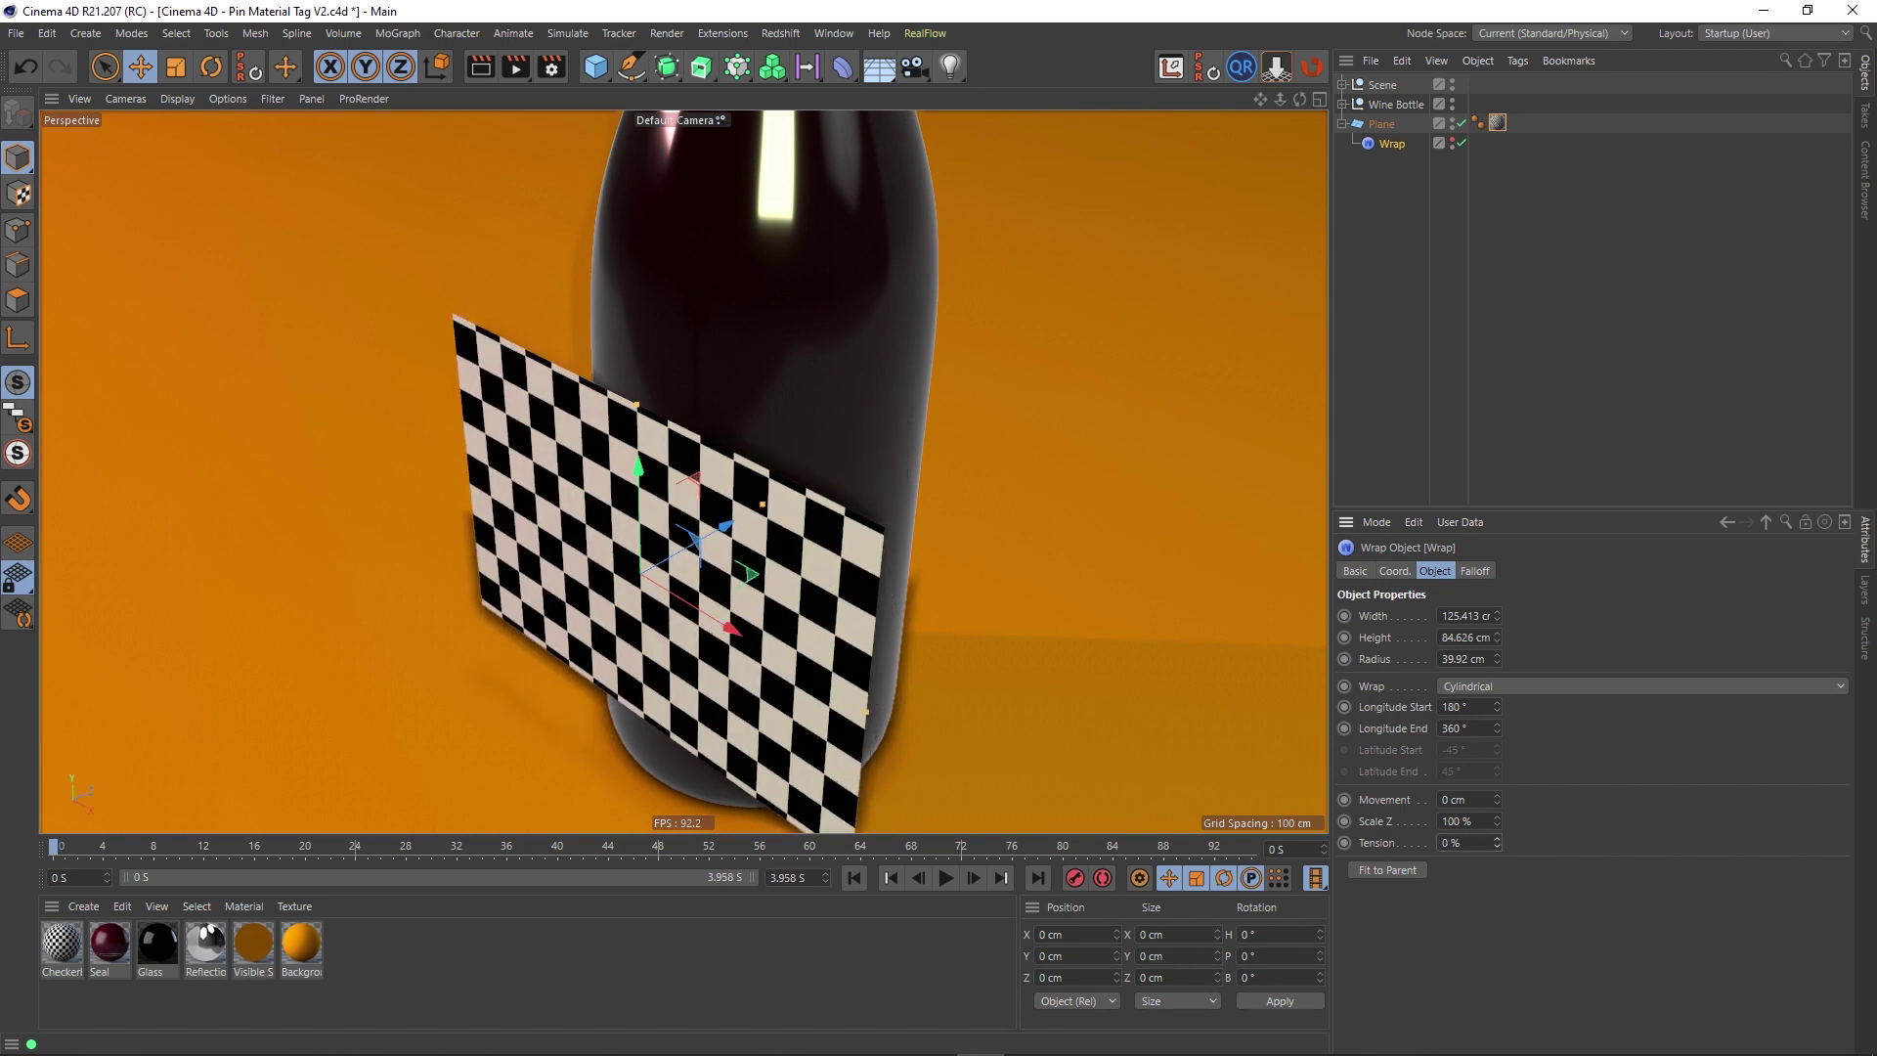
left_click_drag(537, 448, 577, 415, "alt")
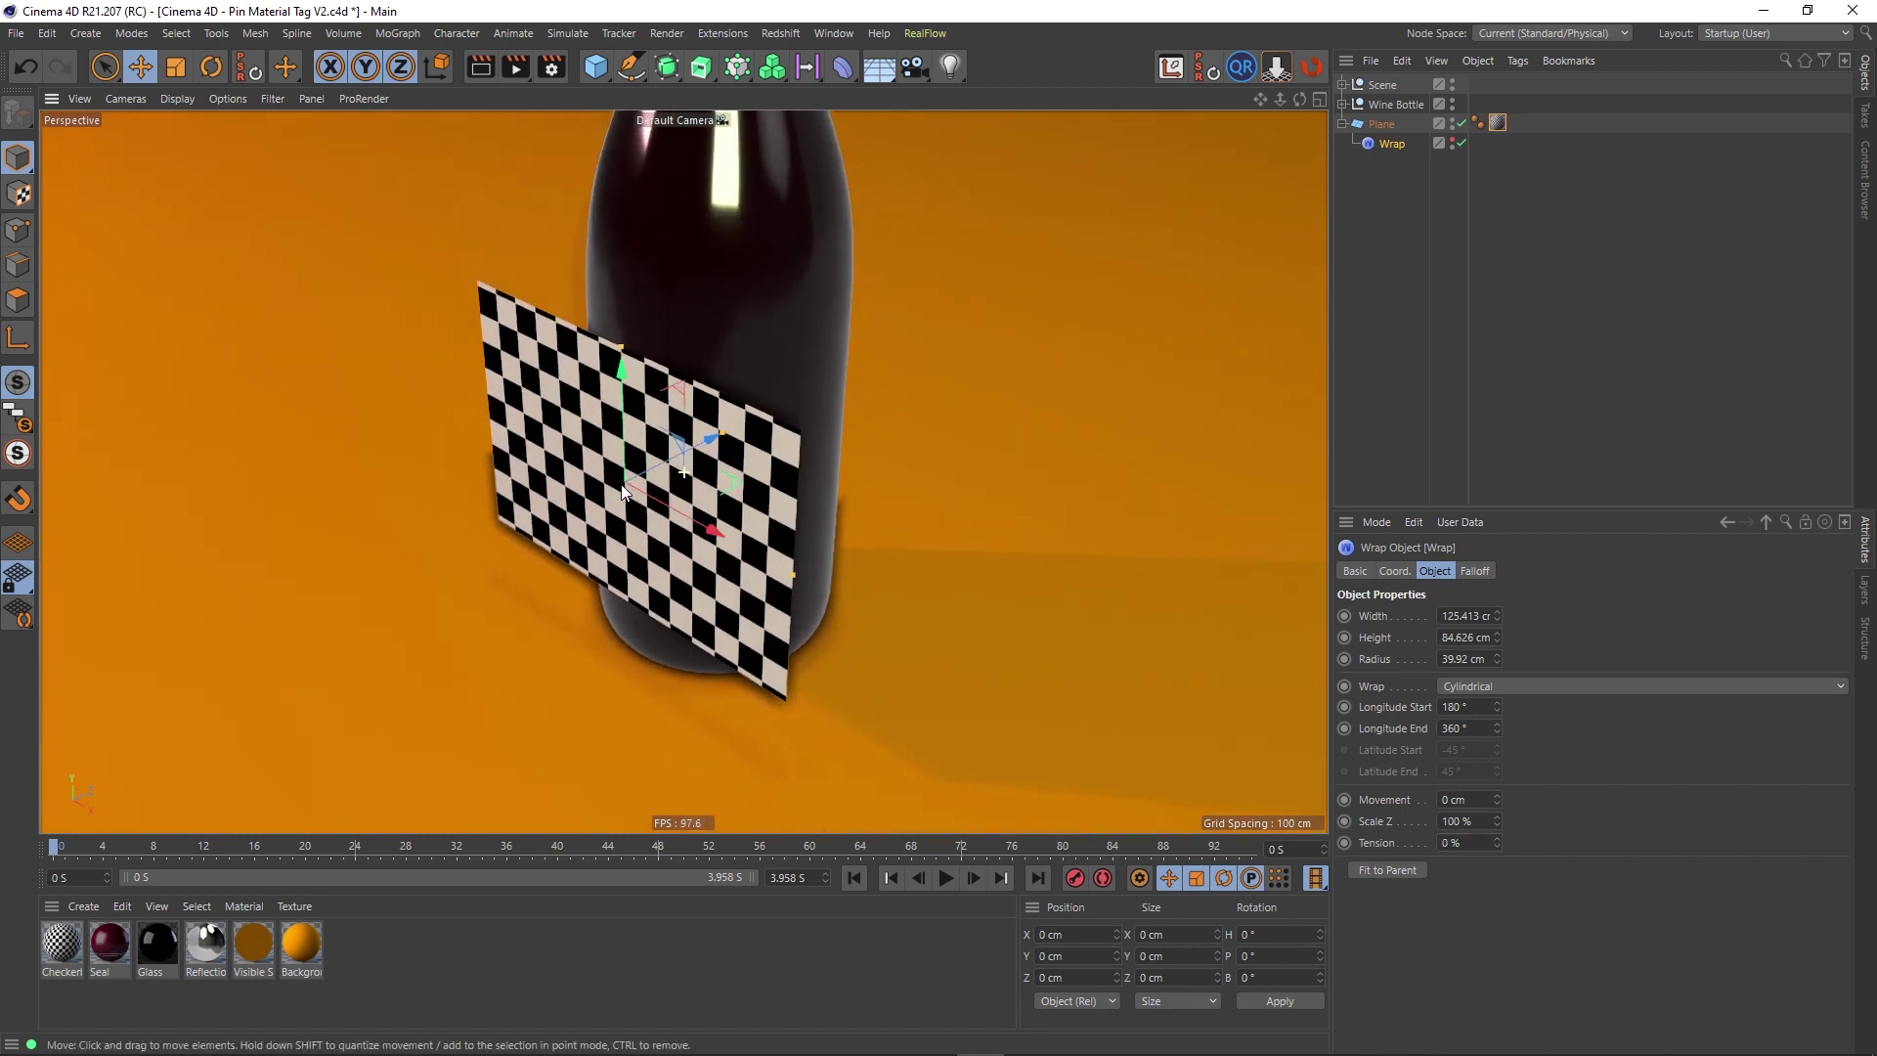
left_click_drag(567, 523, 634, 457, "alt")
scroll(634, 458, "up", 4)
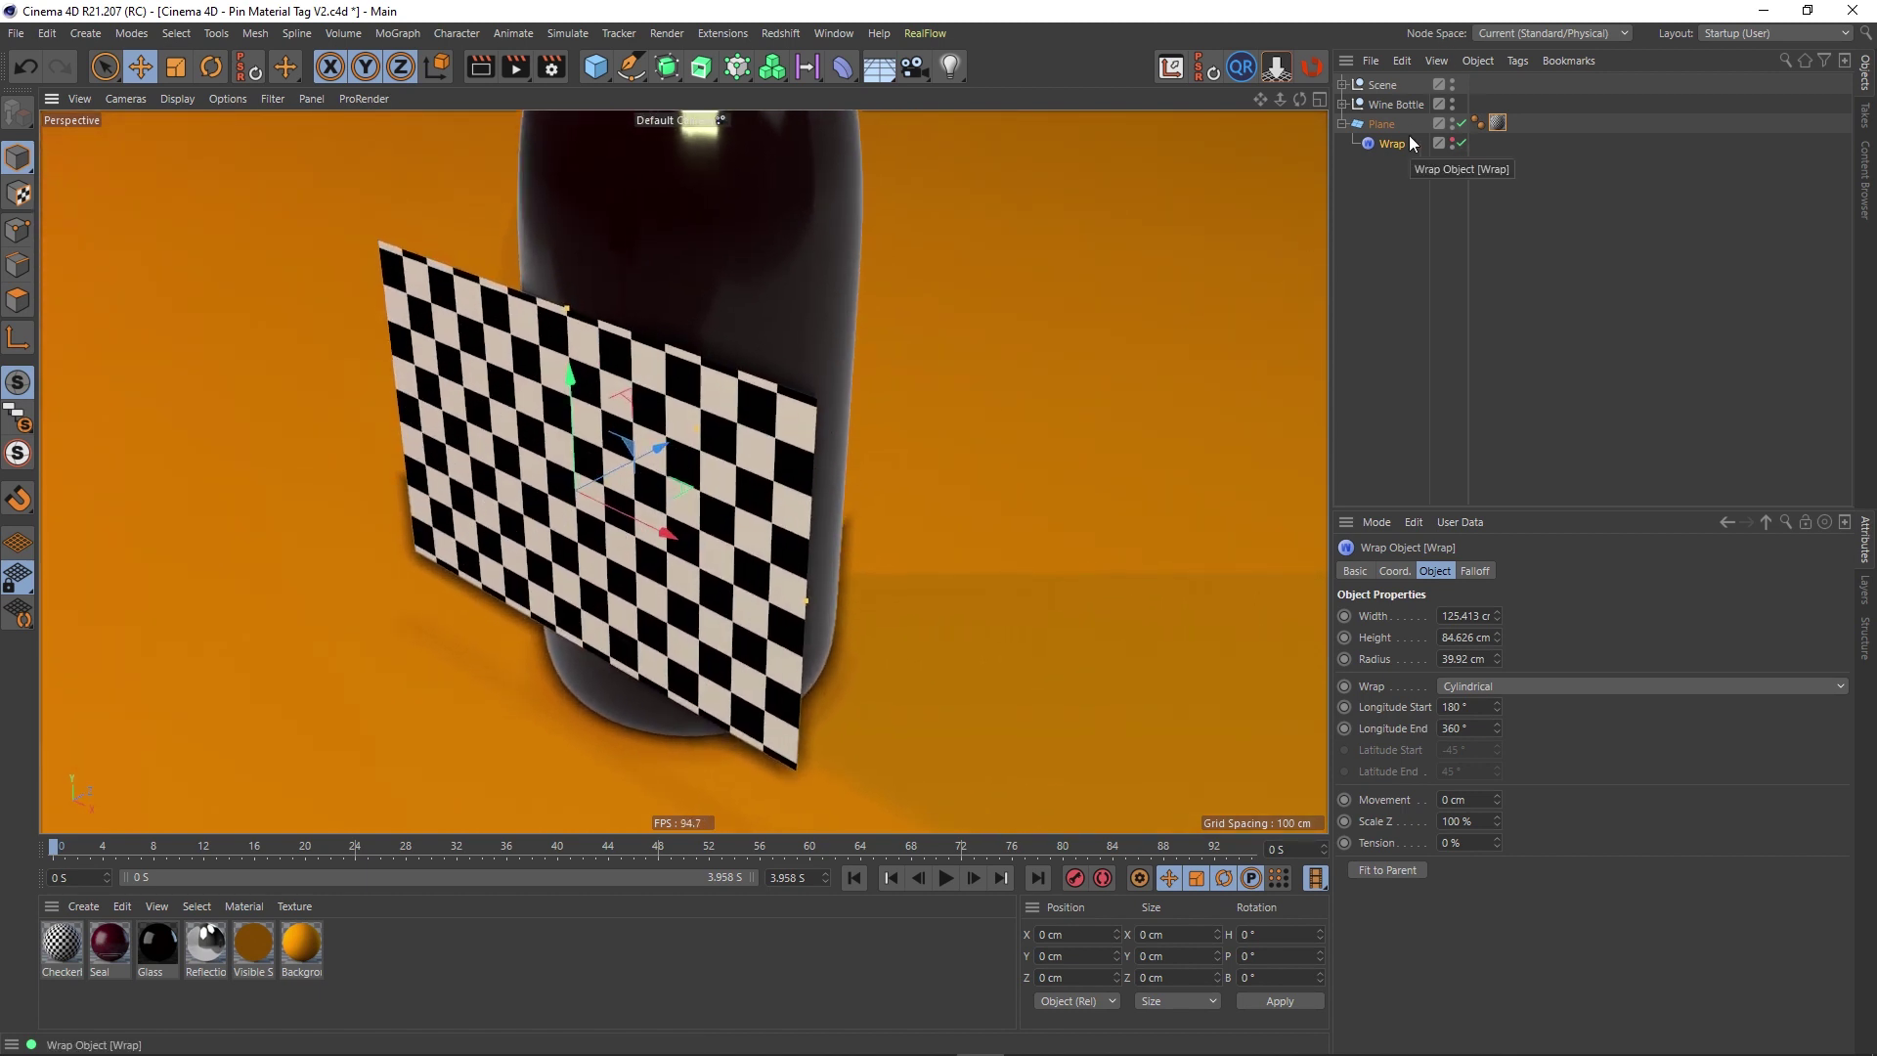
Step: Make the Plane editable and select its UVW tag
left_click(1382, 124)
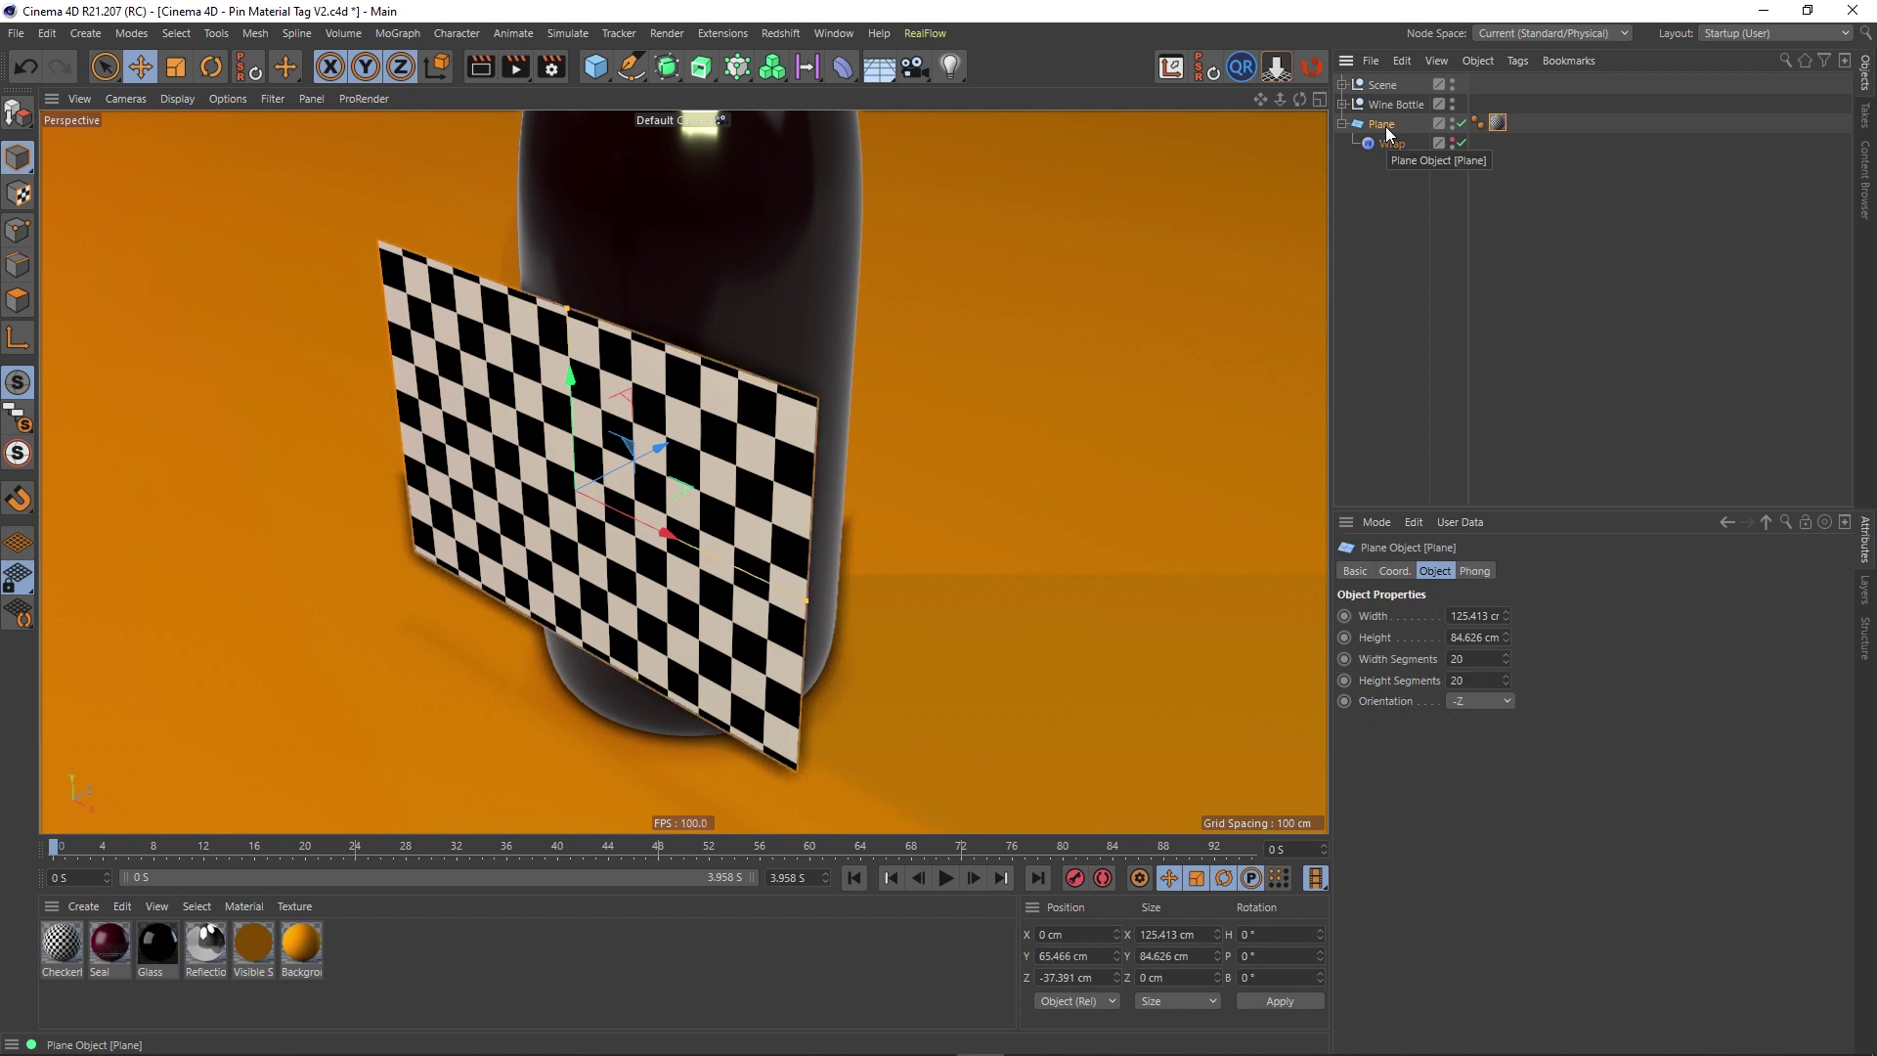
key("c")
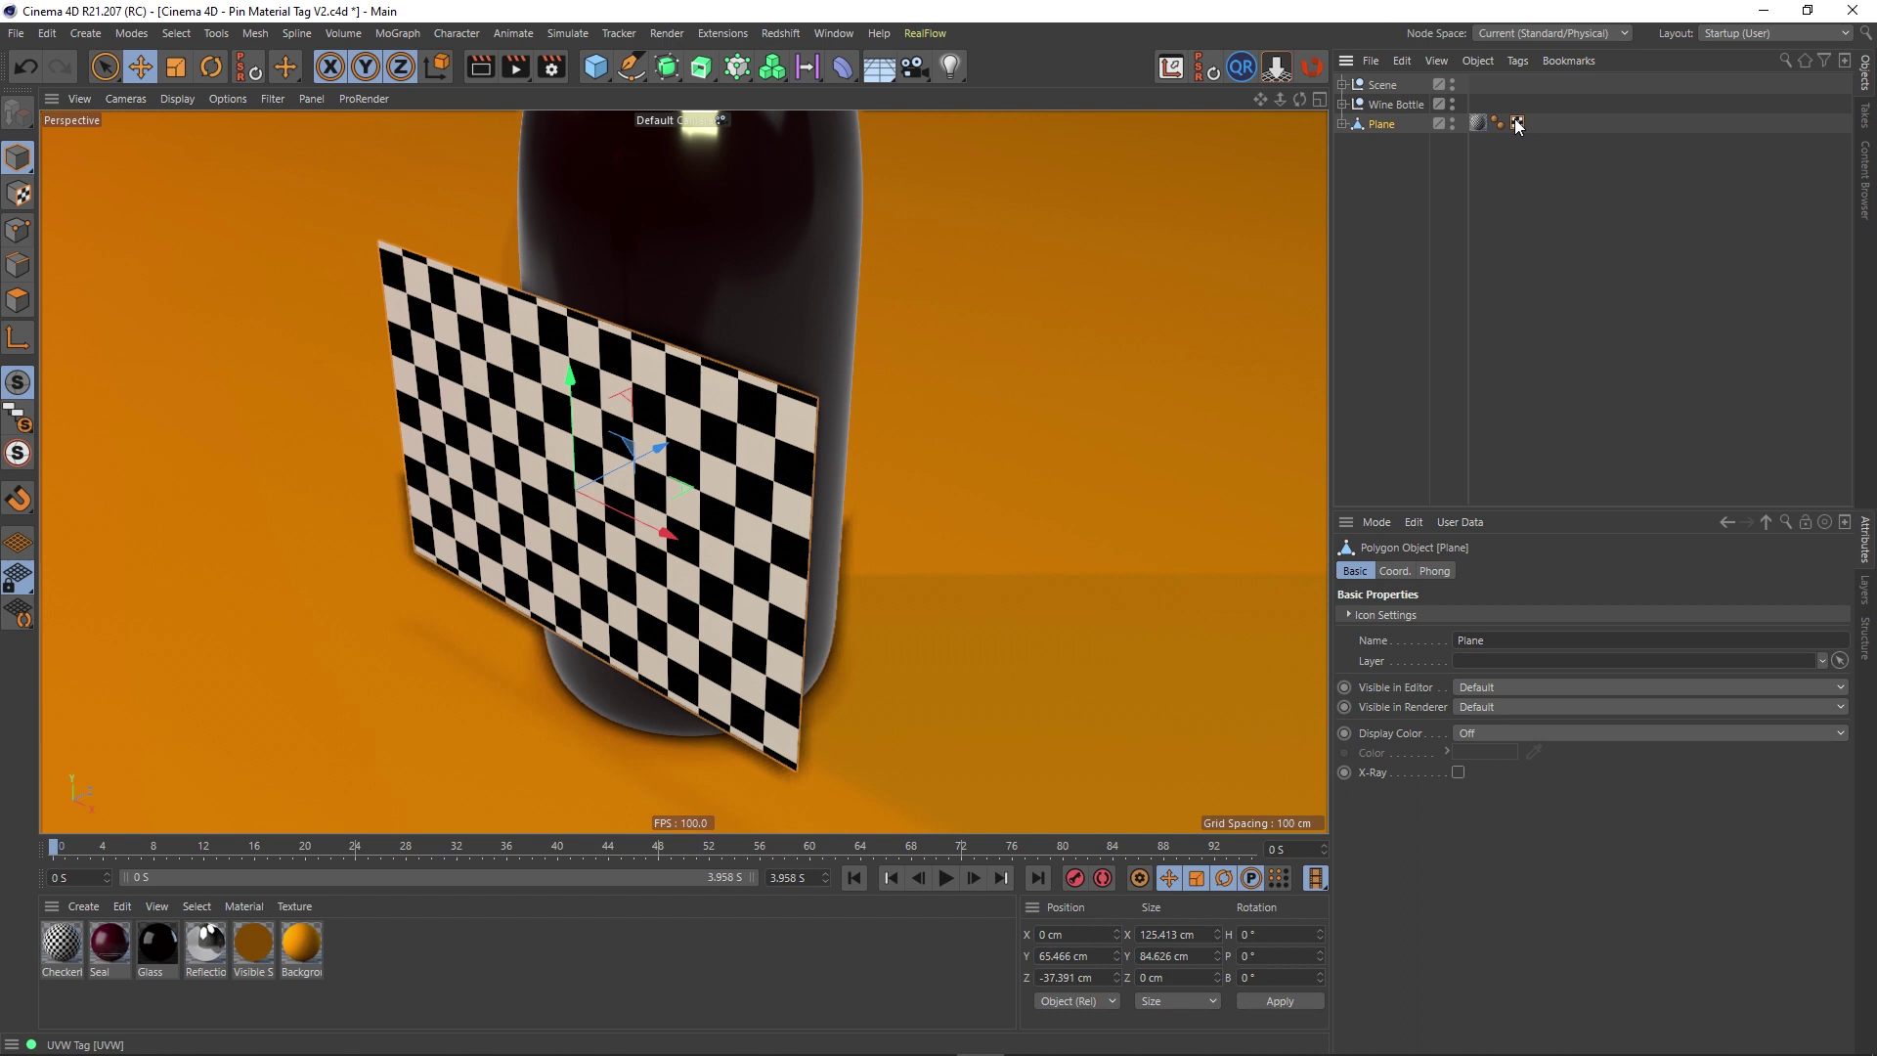
left_click(1517, 121)
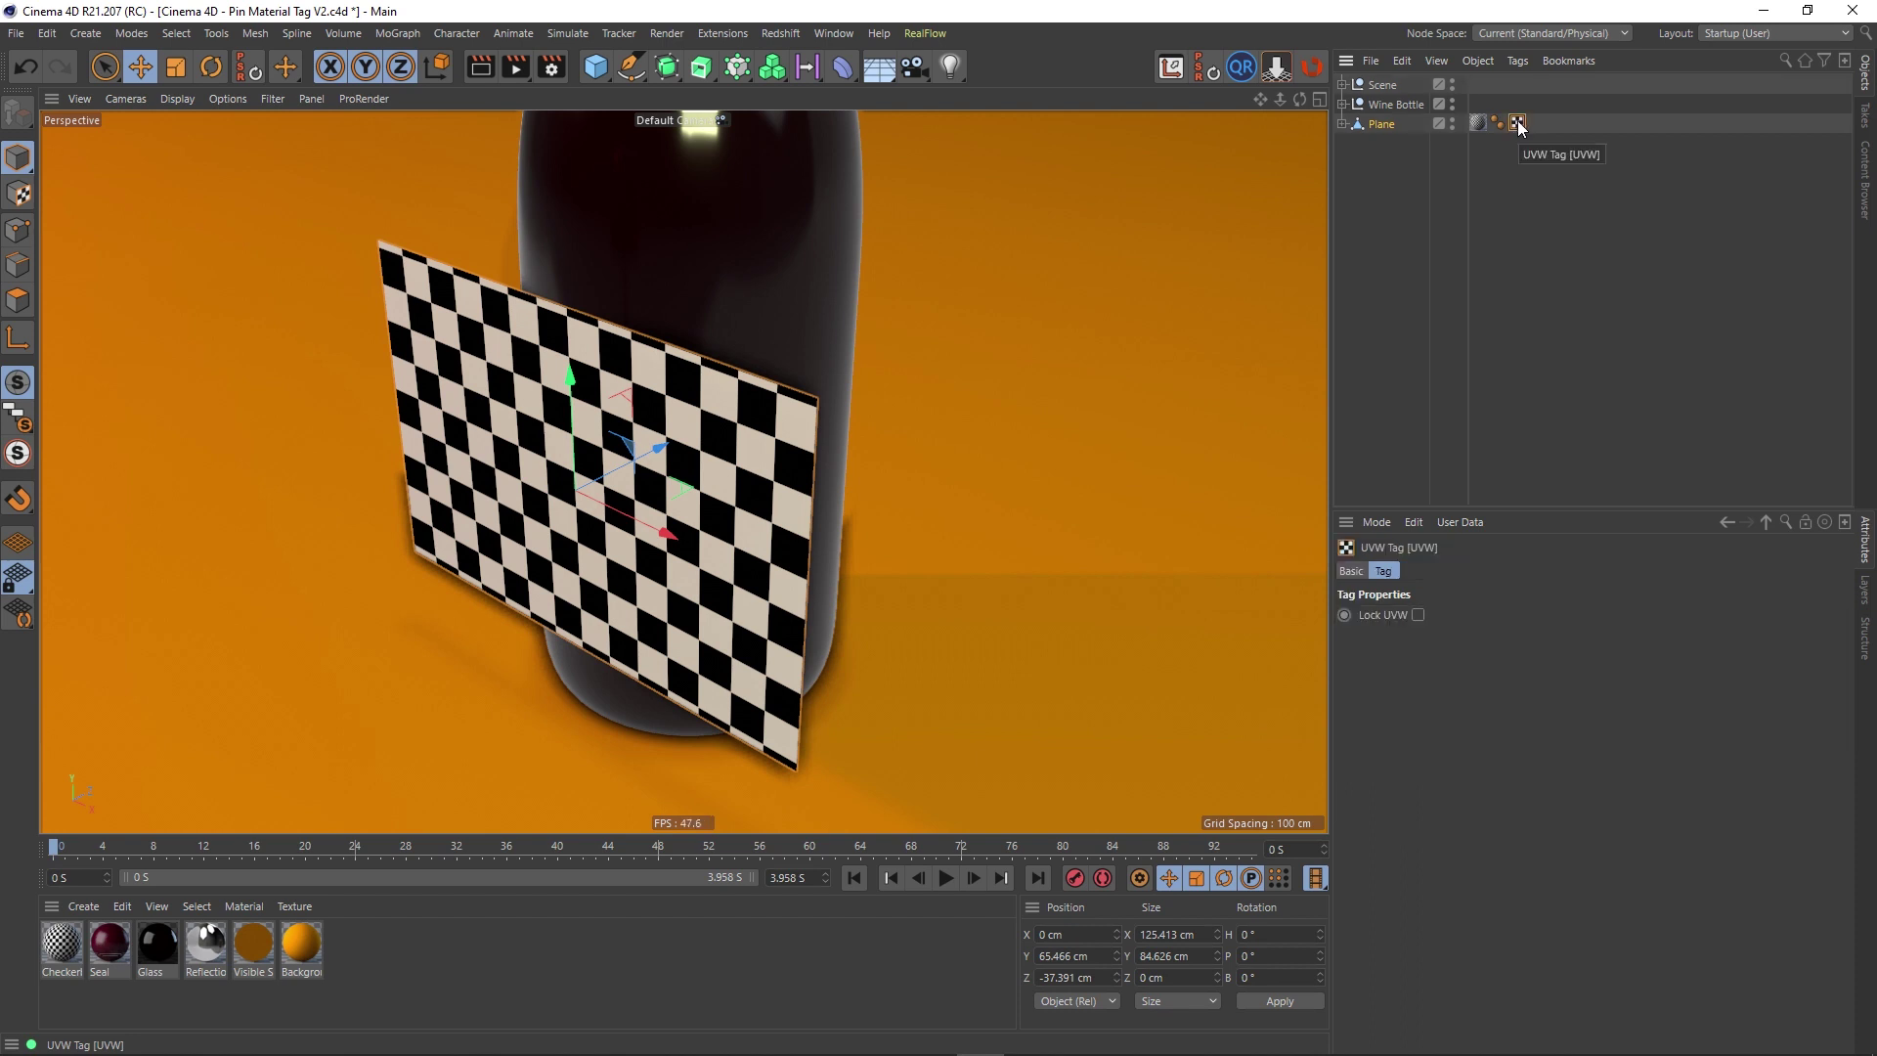
key("ctrl+z")
Step: Test the editable plane with the Wrap's Tension at 100 %, return it to 0 %, and select the Checkerboard material tag
left_click(1390, 143)
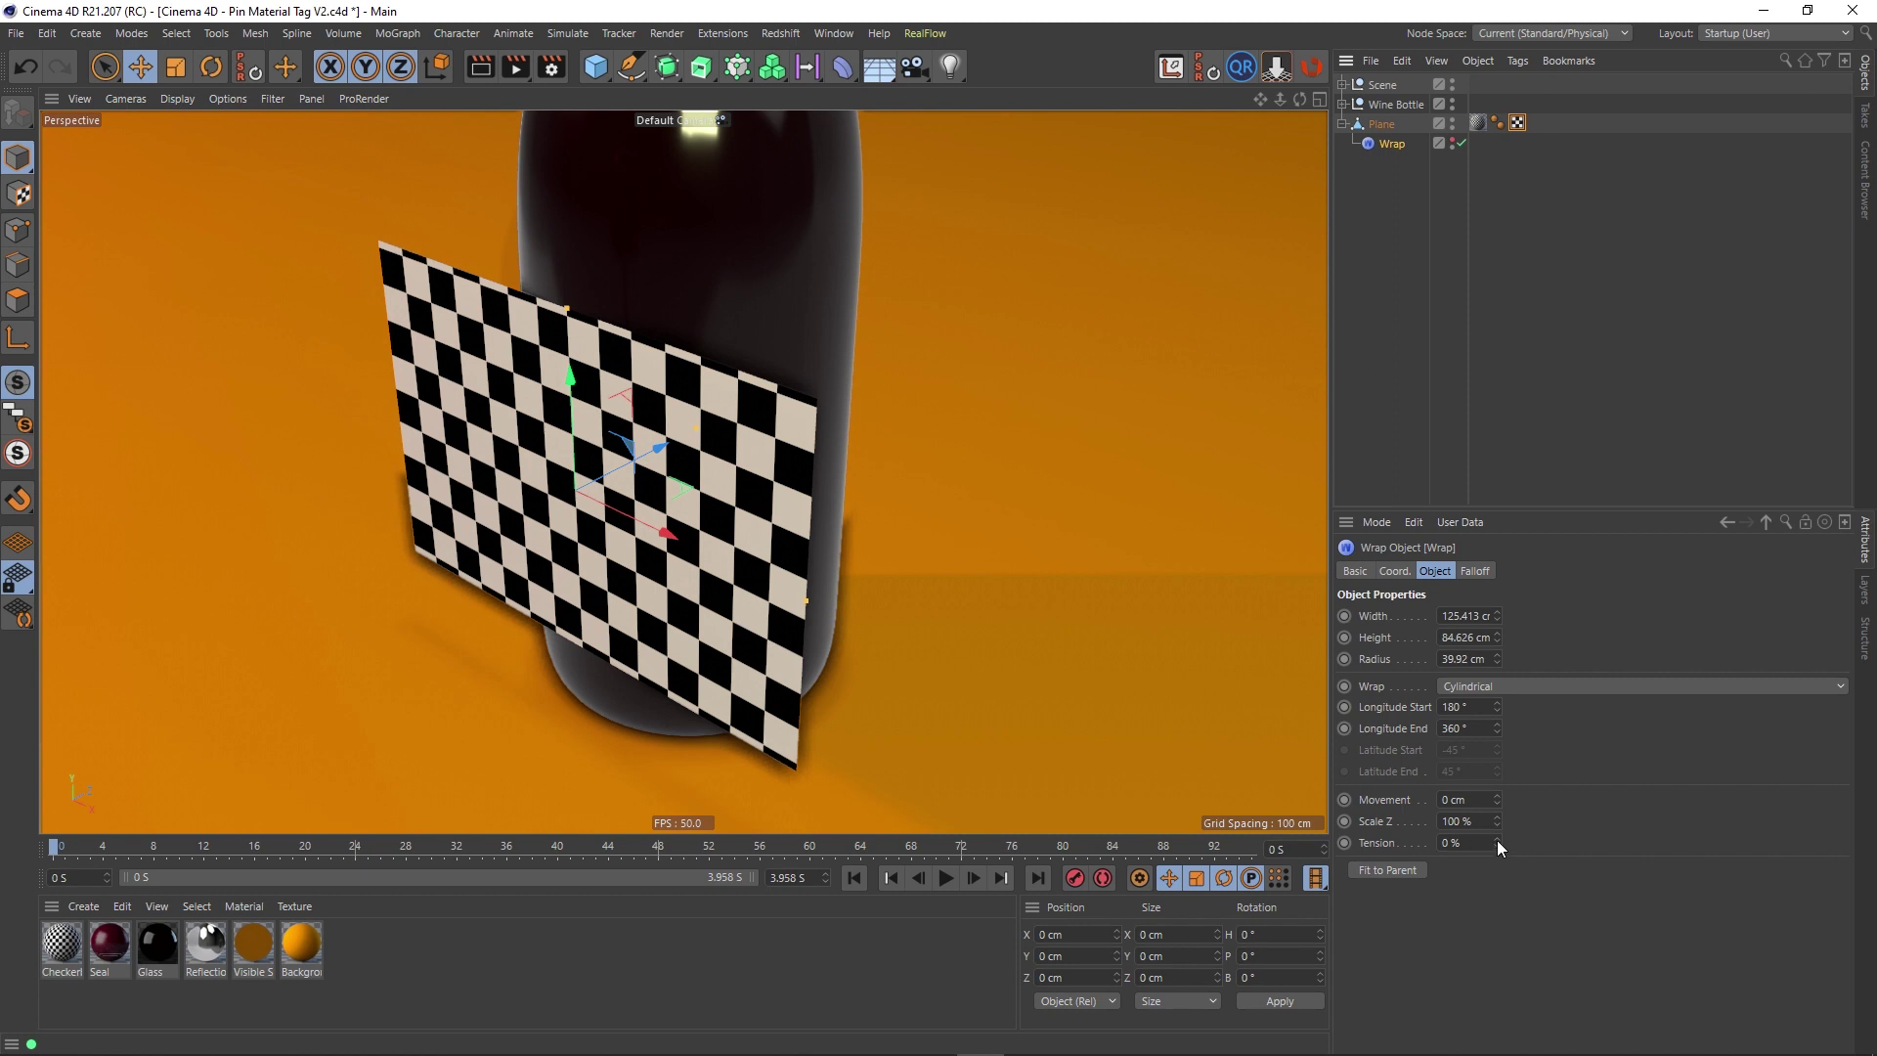
left_click_drag(1498, 841, 1596, 841)
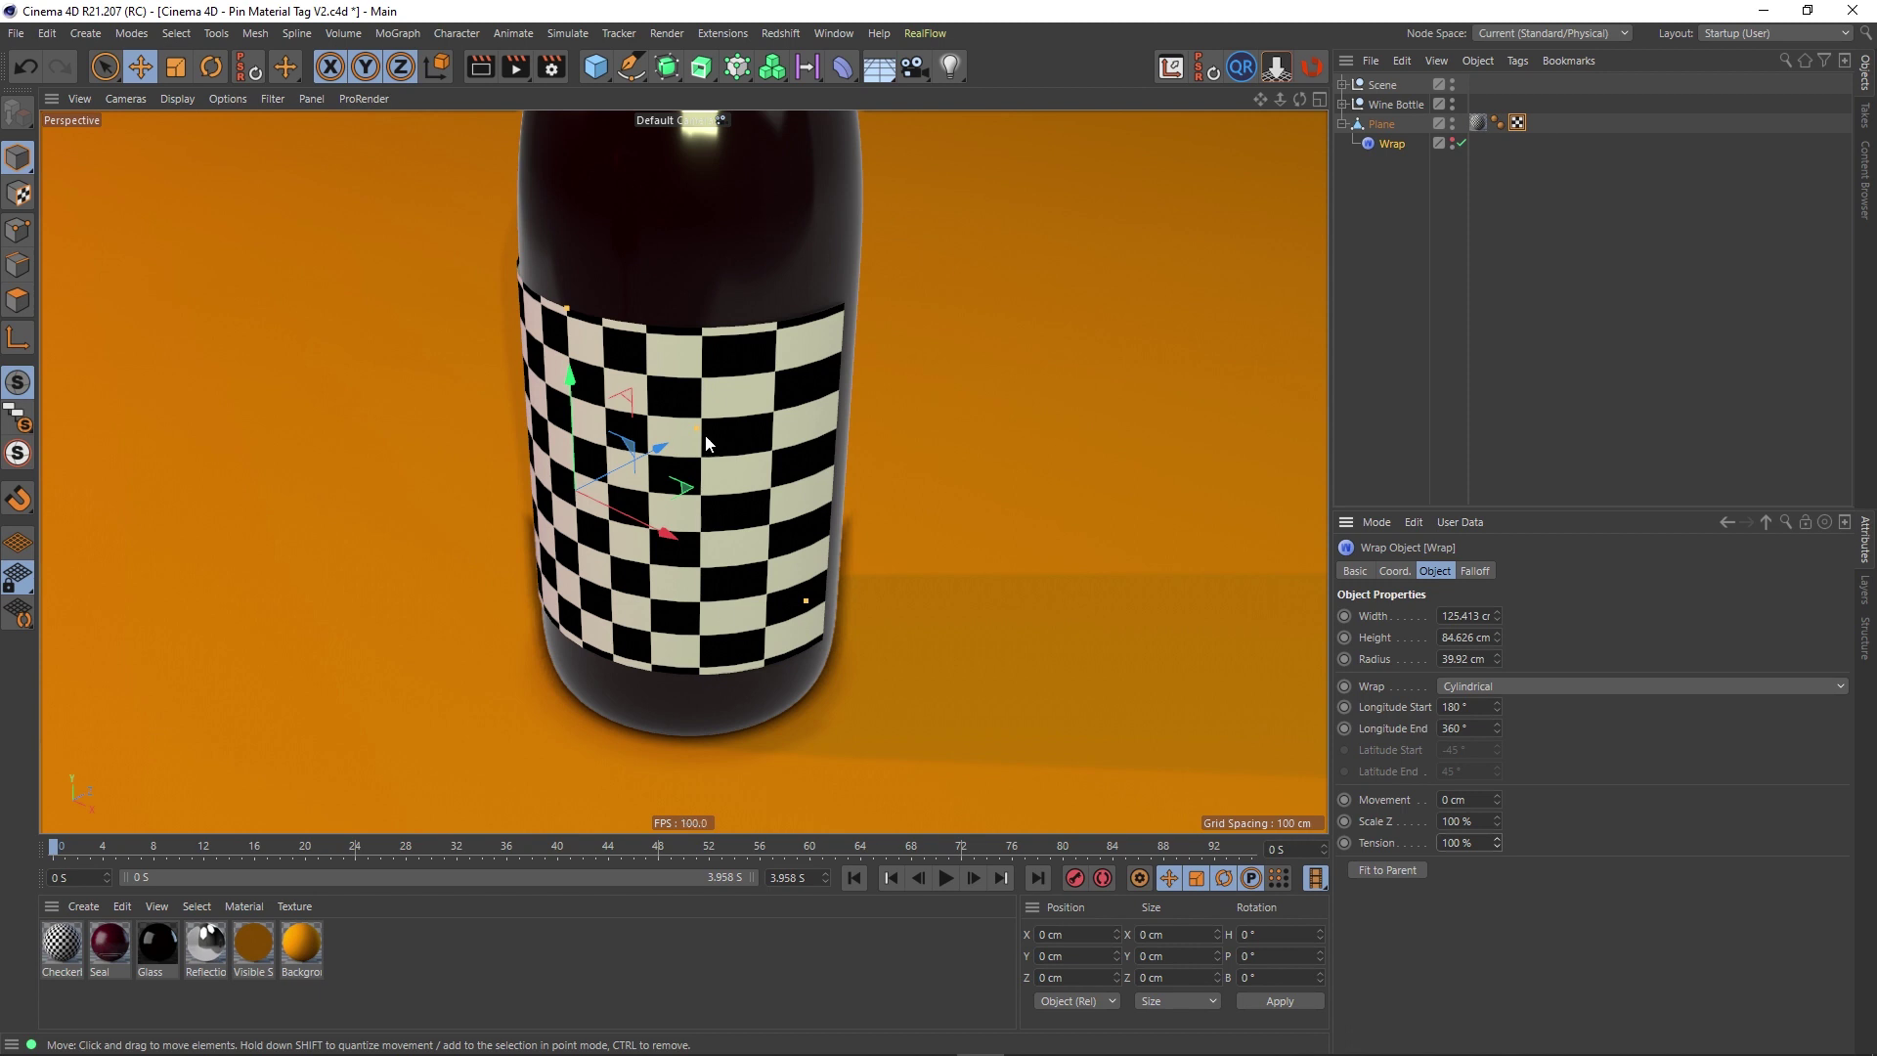
left_click(1477, 123)
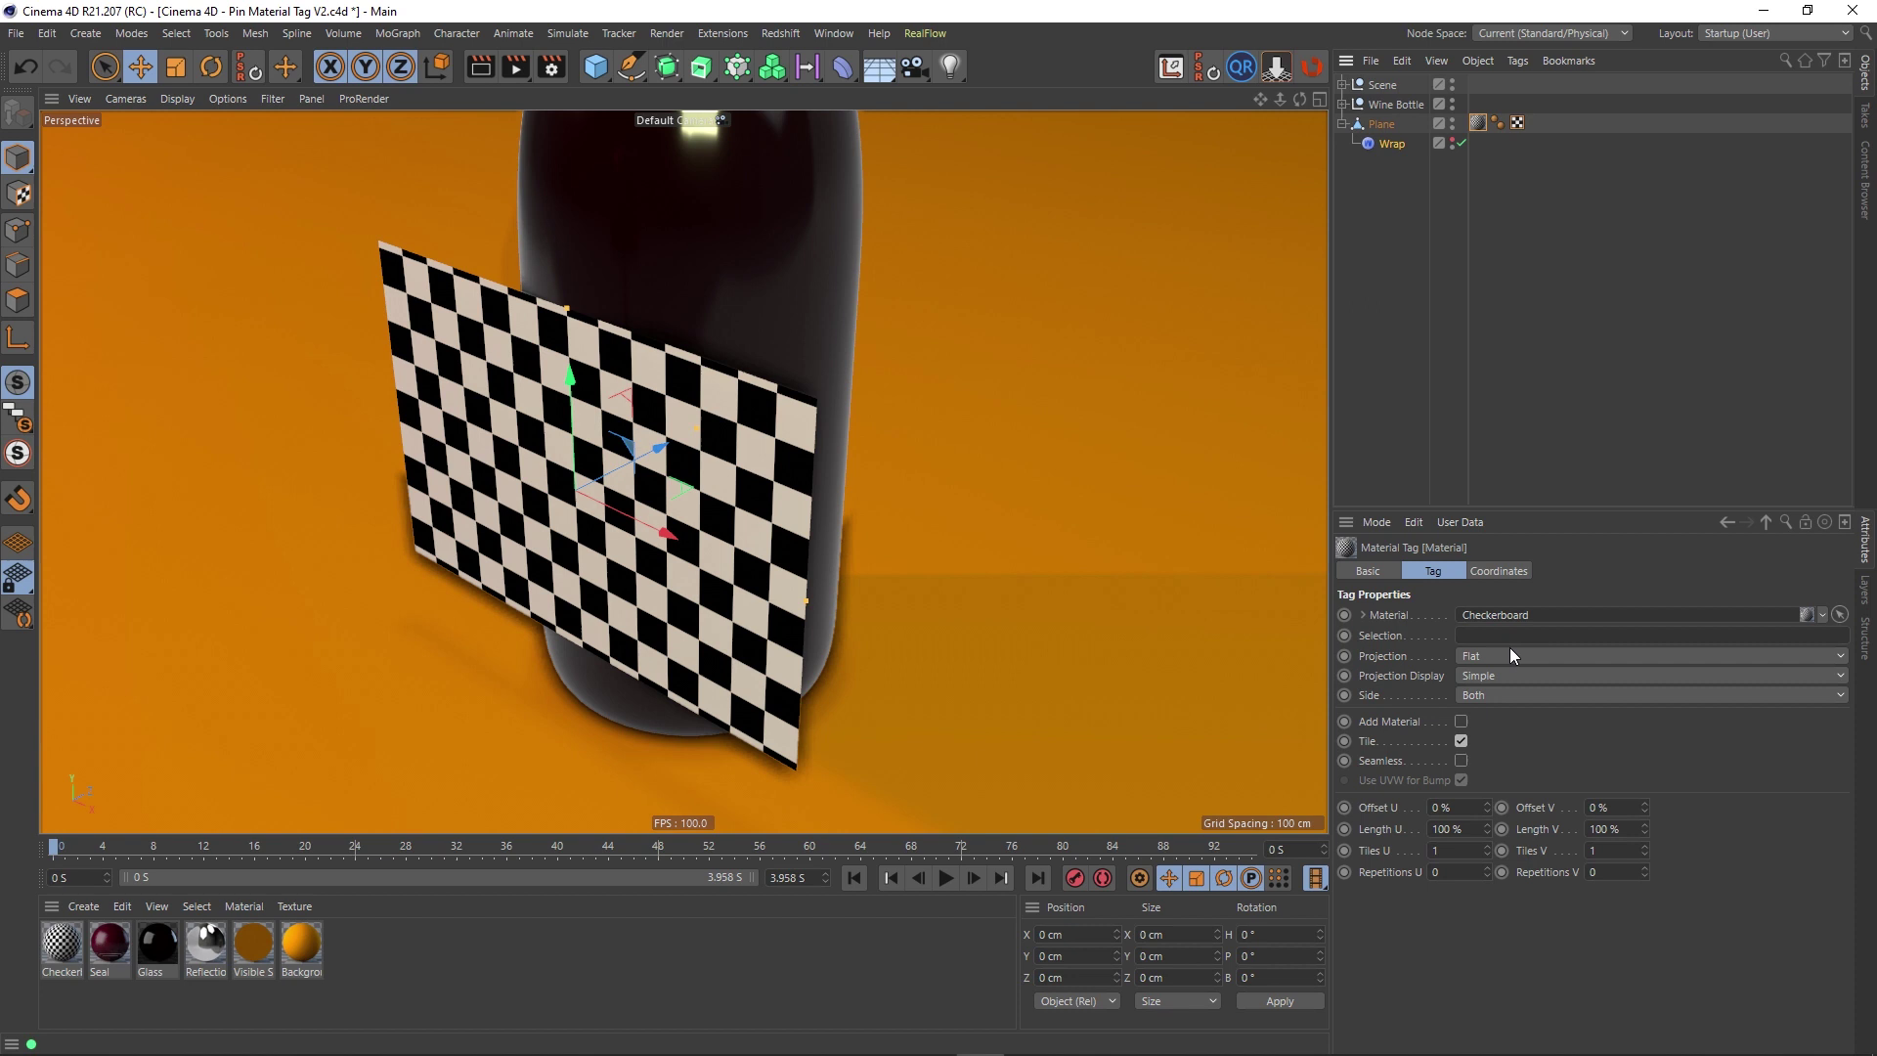
Step: Delete the plane's UVW tag and generate new UVW coordinates from the Checkerboard material's flat projection
left_click(1516, 123)
key("Delete")
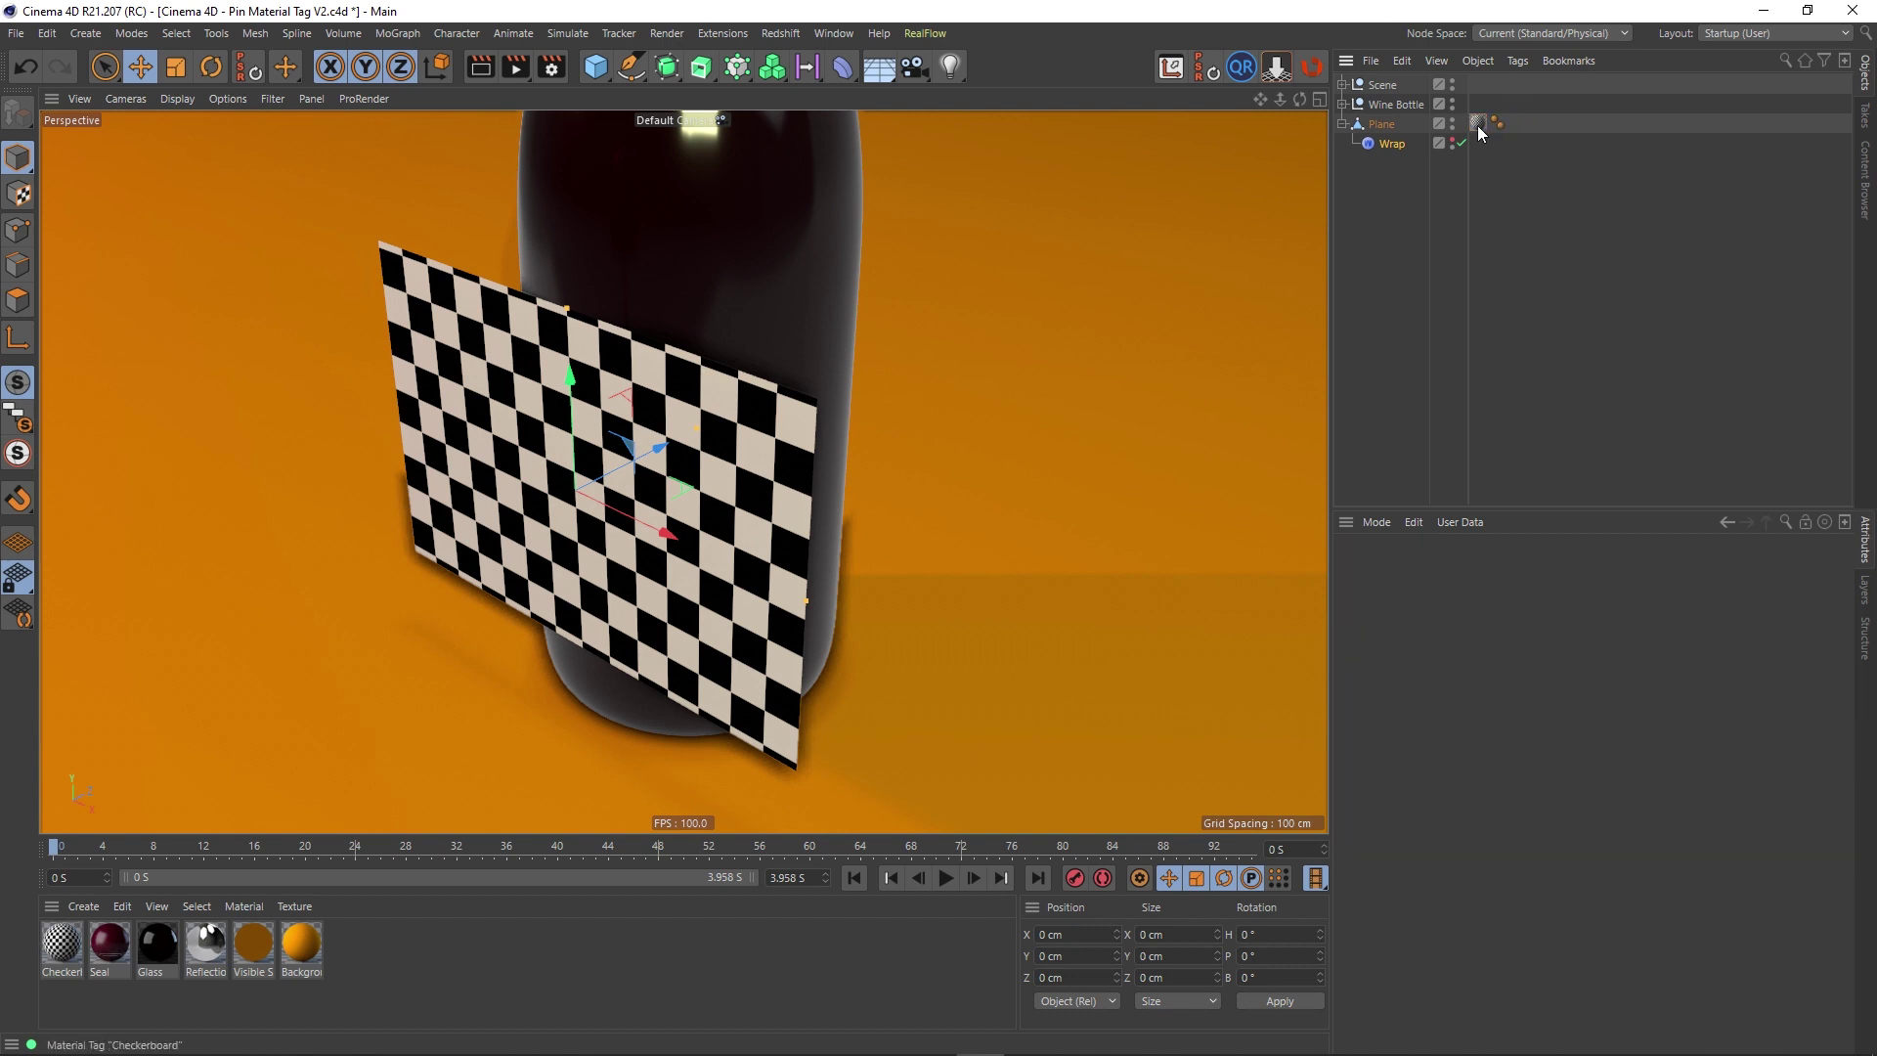
left_click(1477, 124)
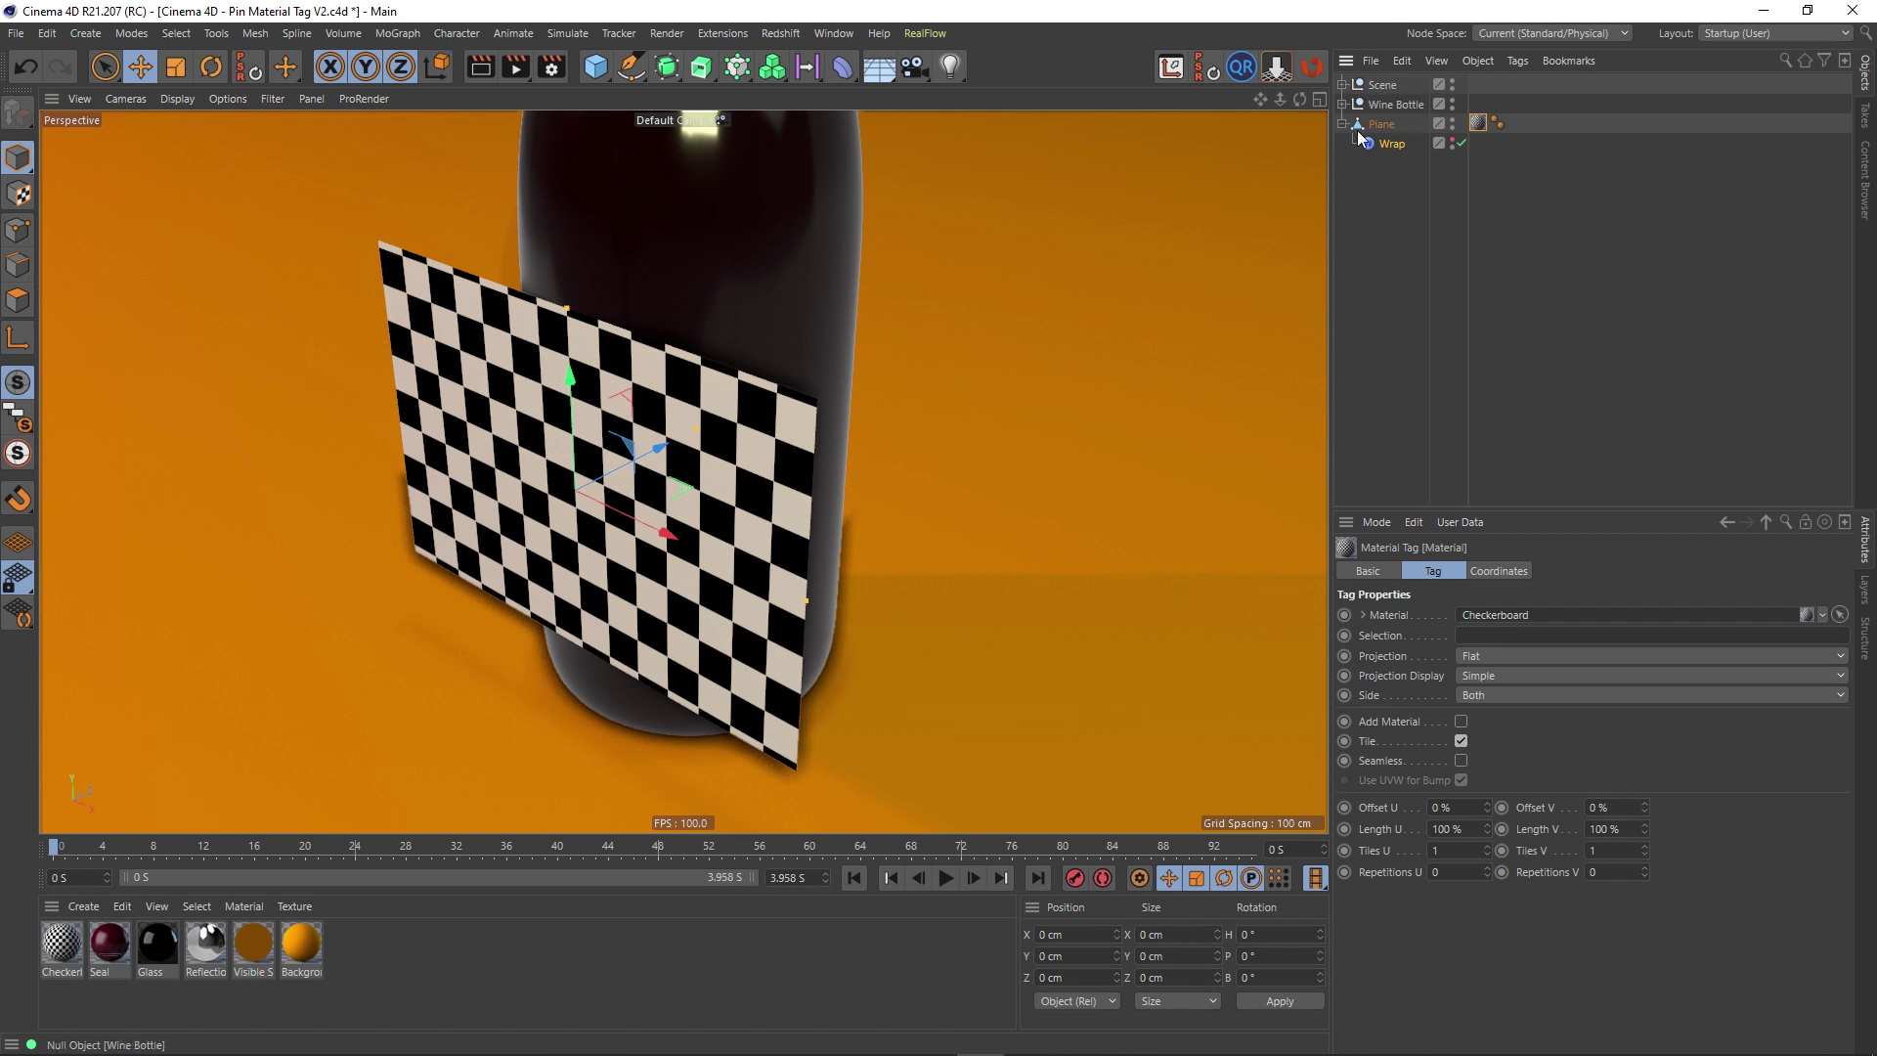
left_click(1517, 61)
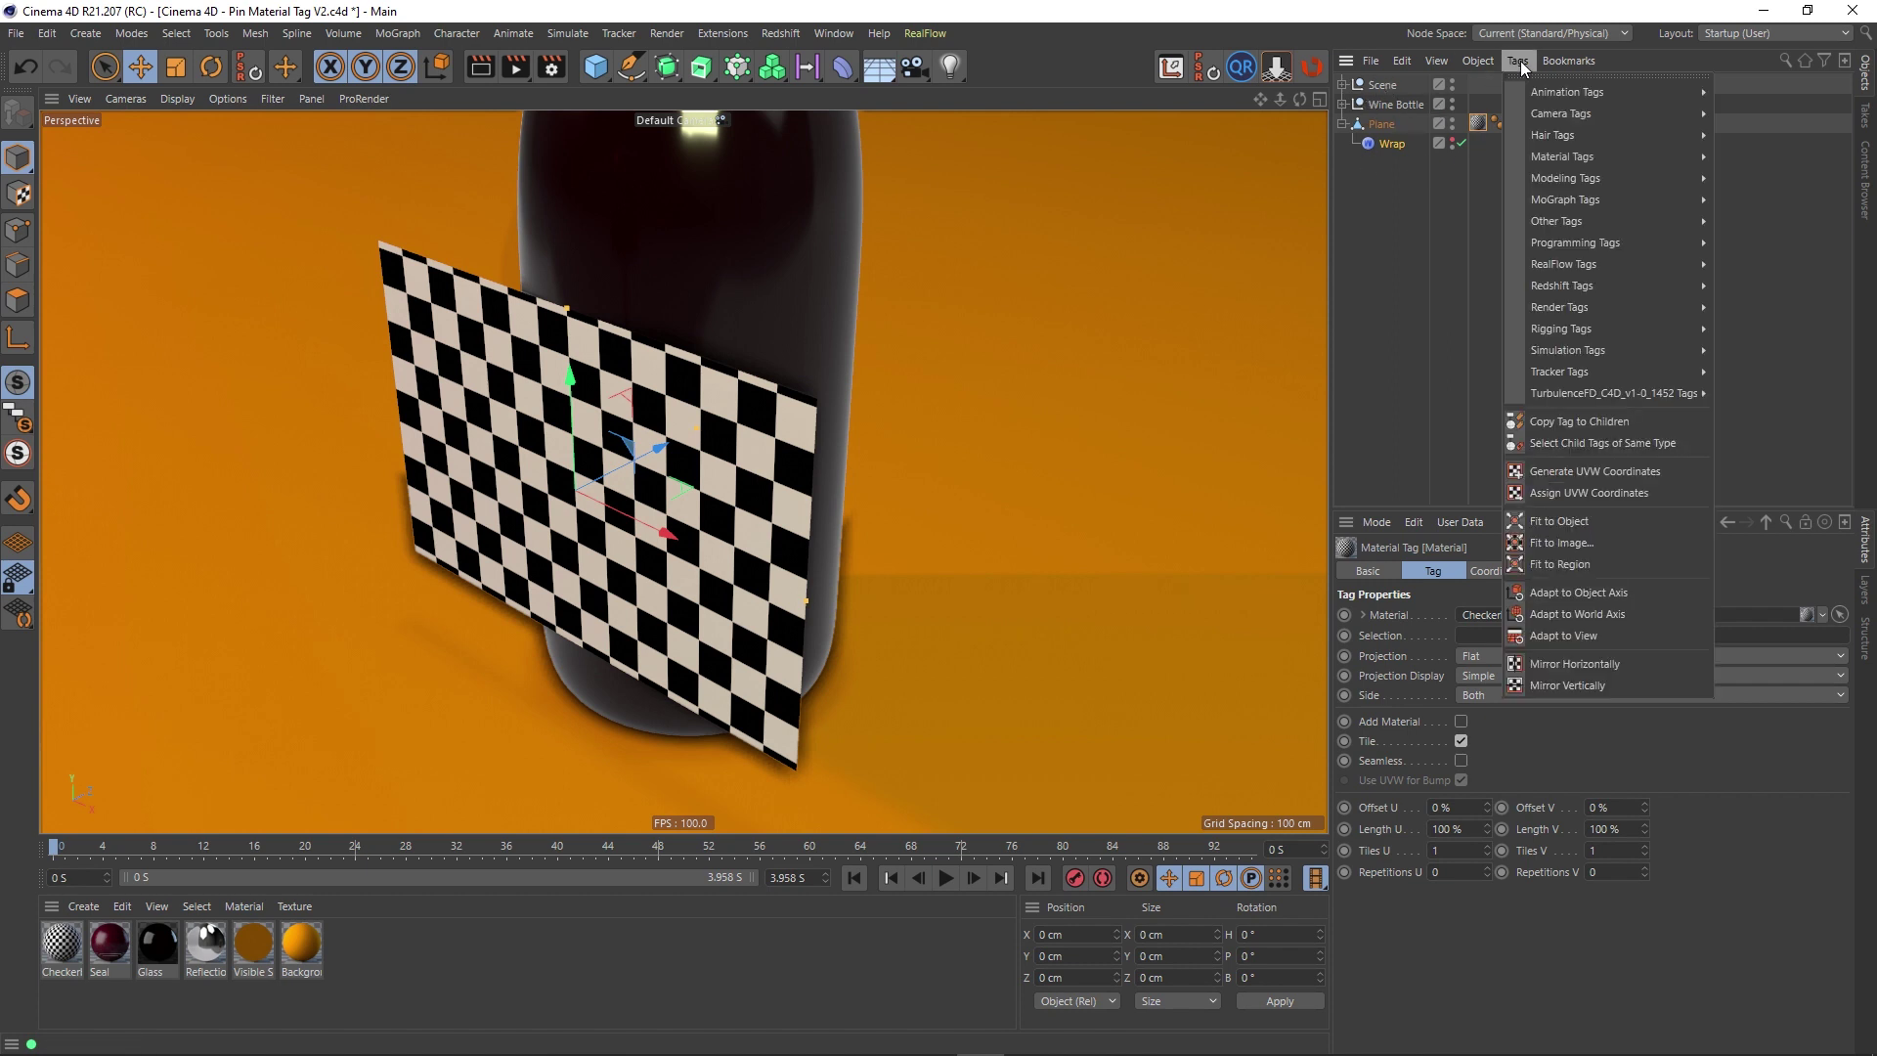
left_click(1576, 472)
left_click(1044, 608)
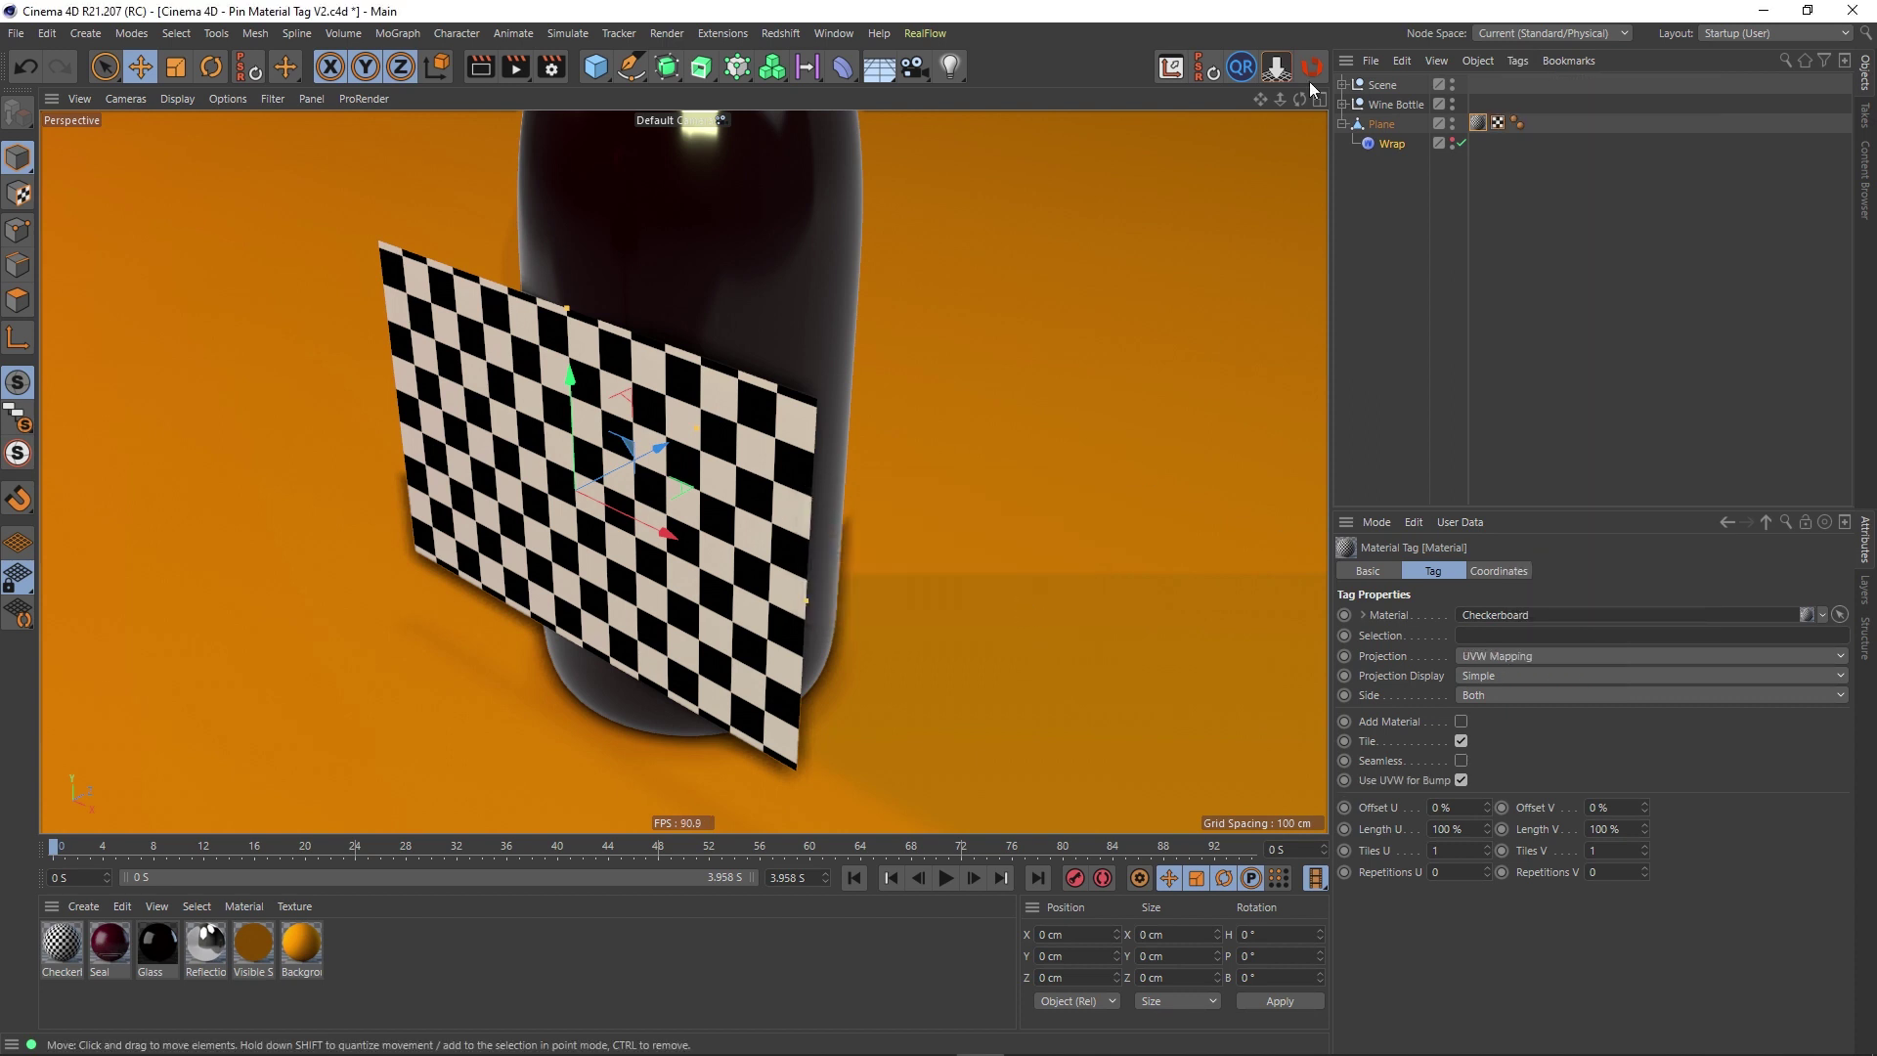
Step: Try the UVW-mapped plane with the Wrap's Tension at 100 %, and undo the Tension change
left_click(1395, 143)
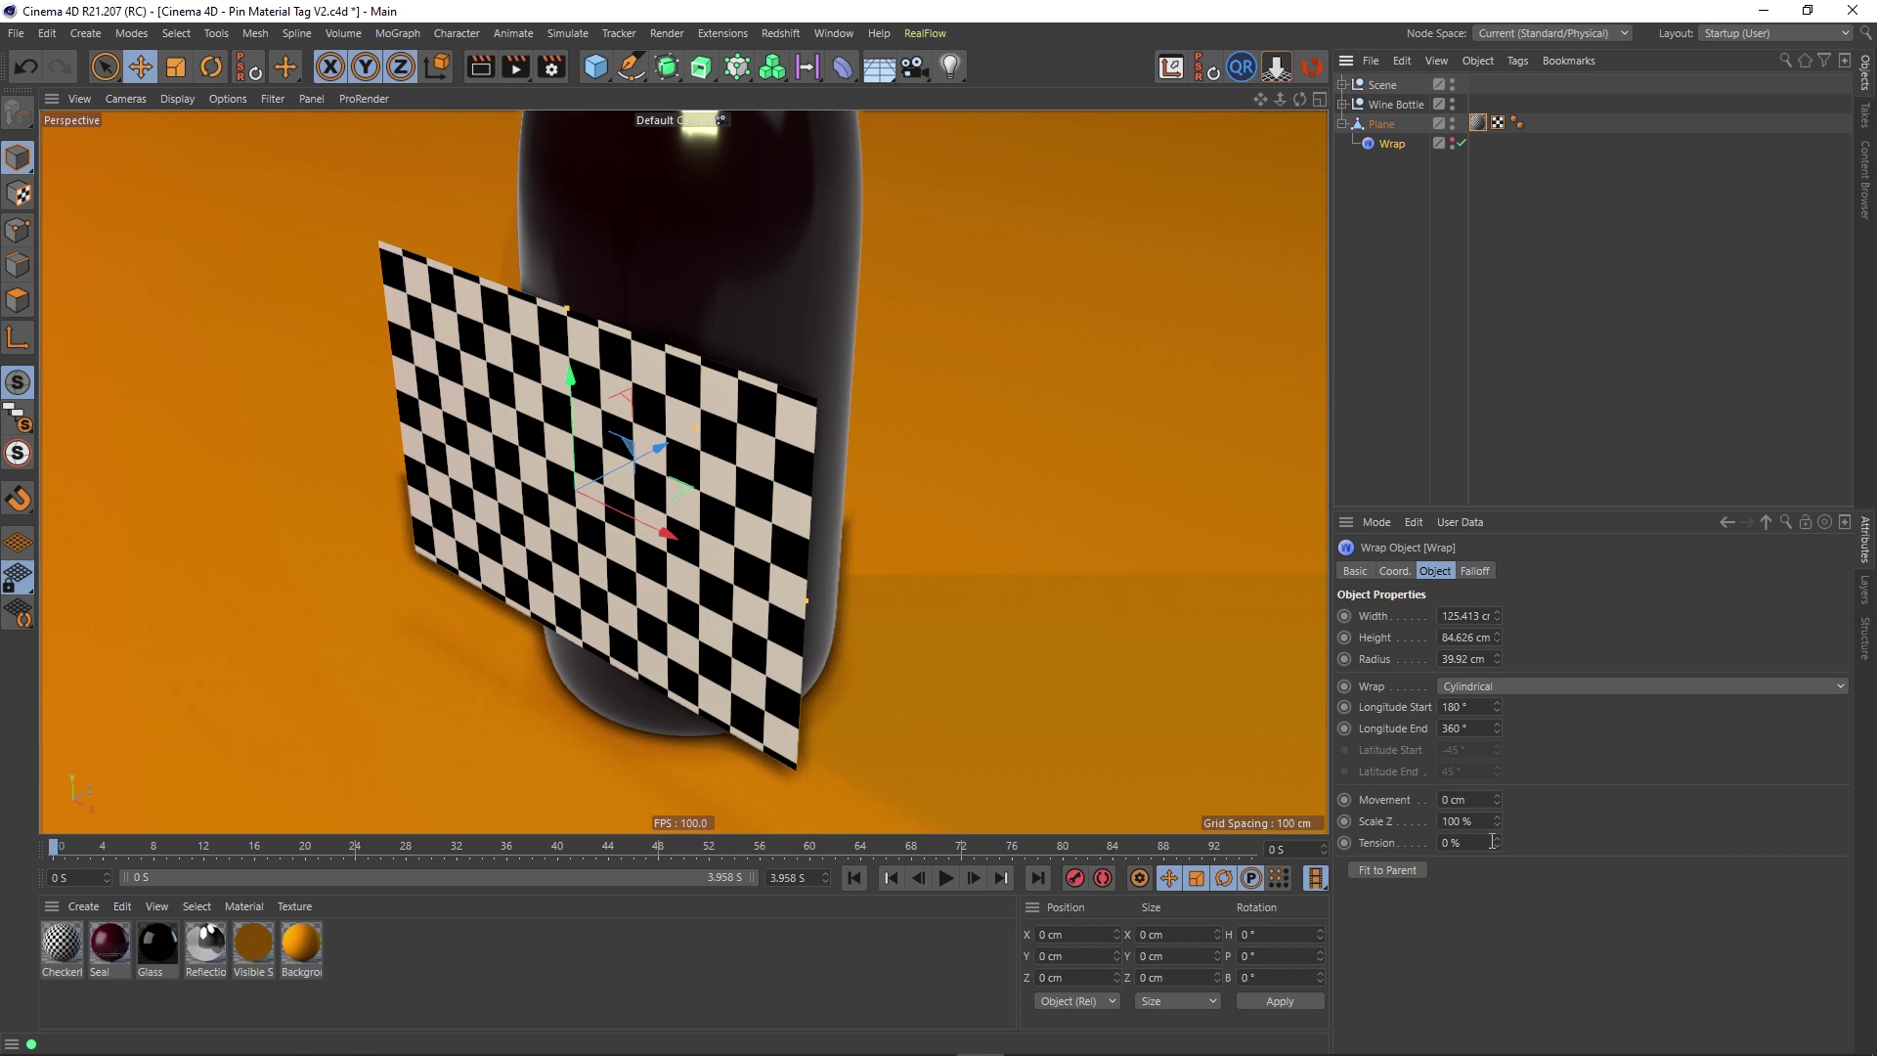
left_click_drag(1498, 837, 1574, 824)
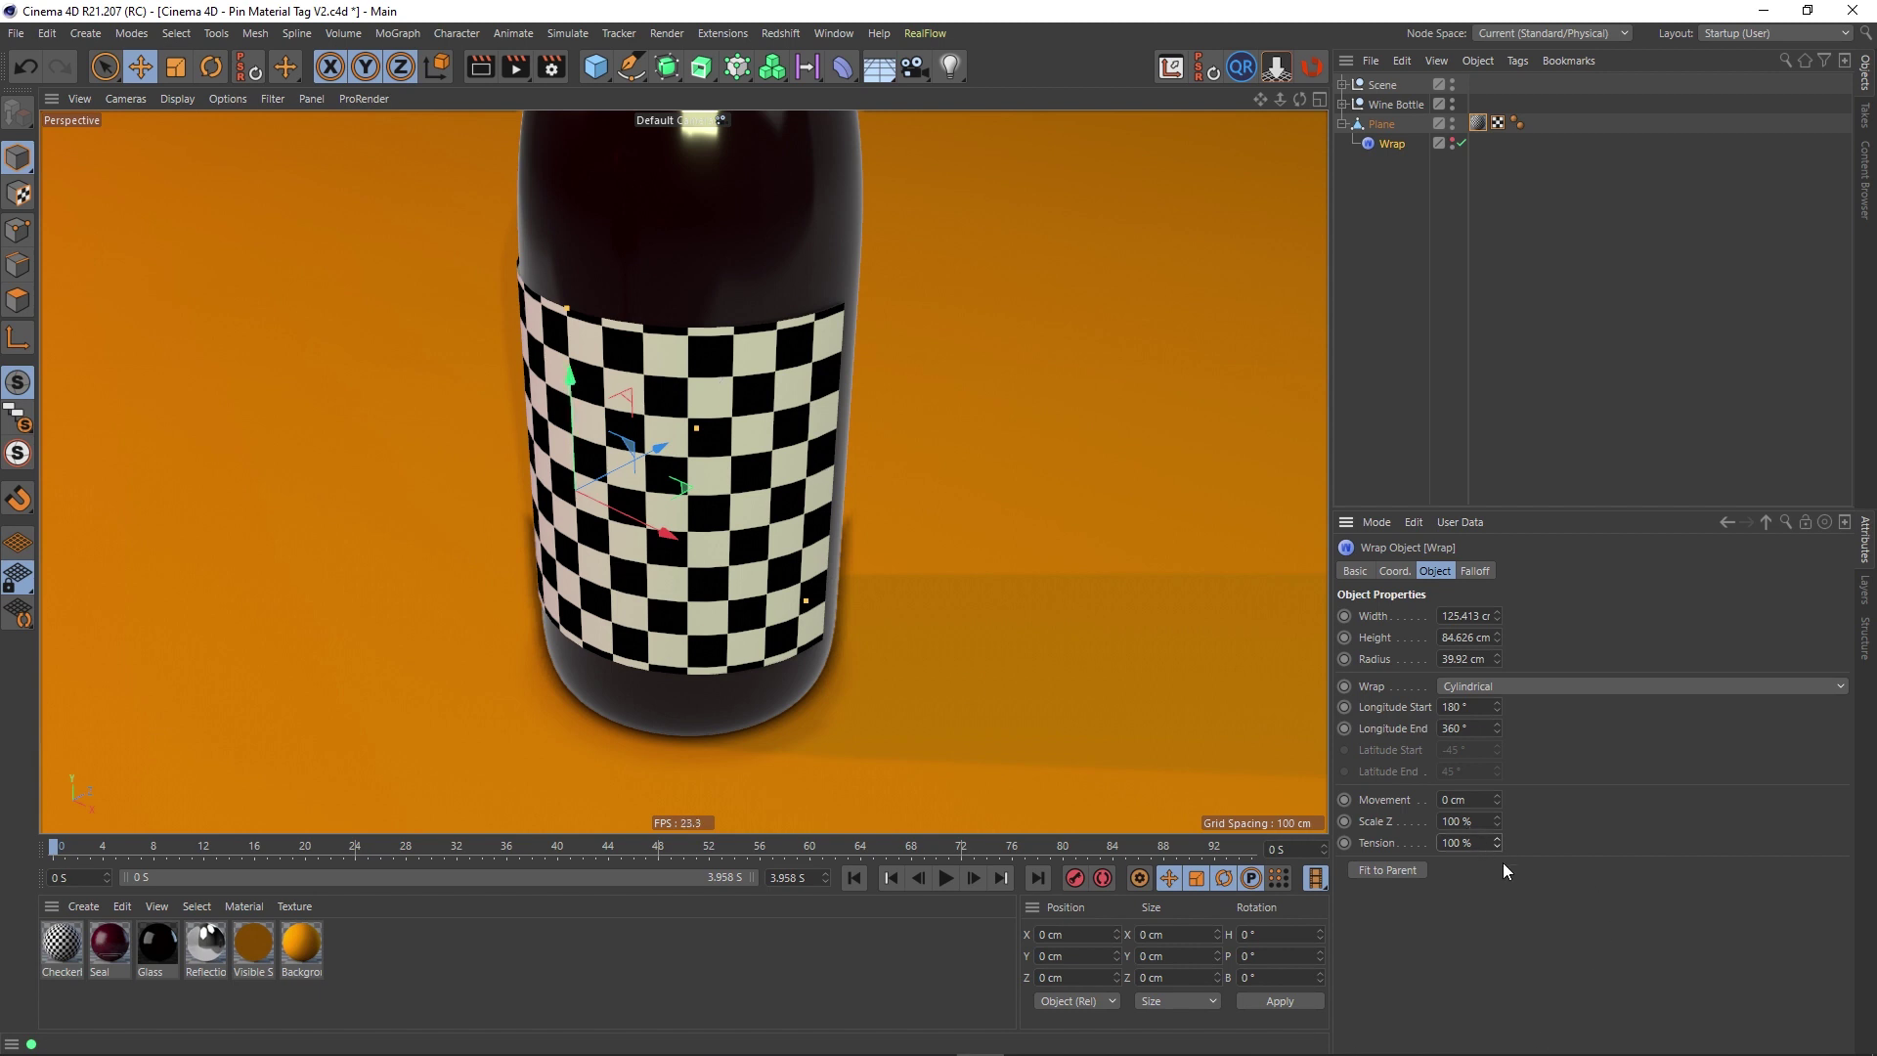
key("ctrl+z")
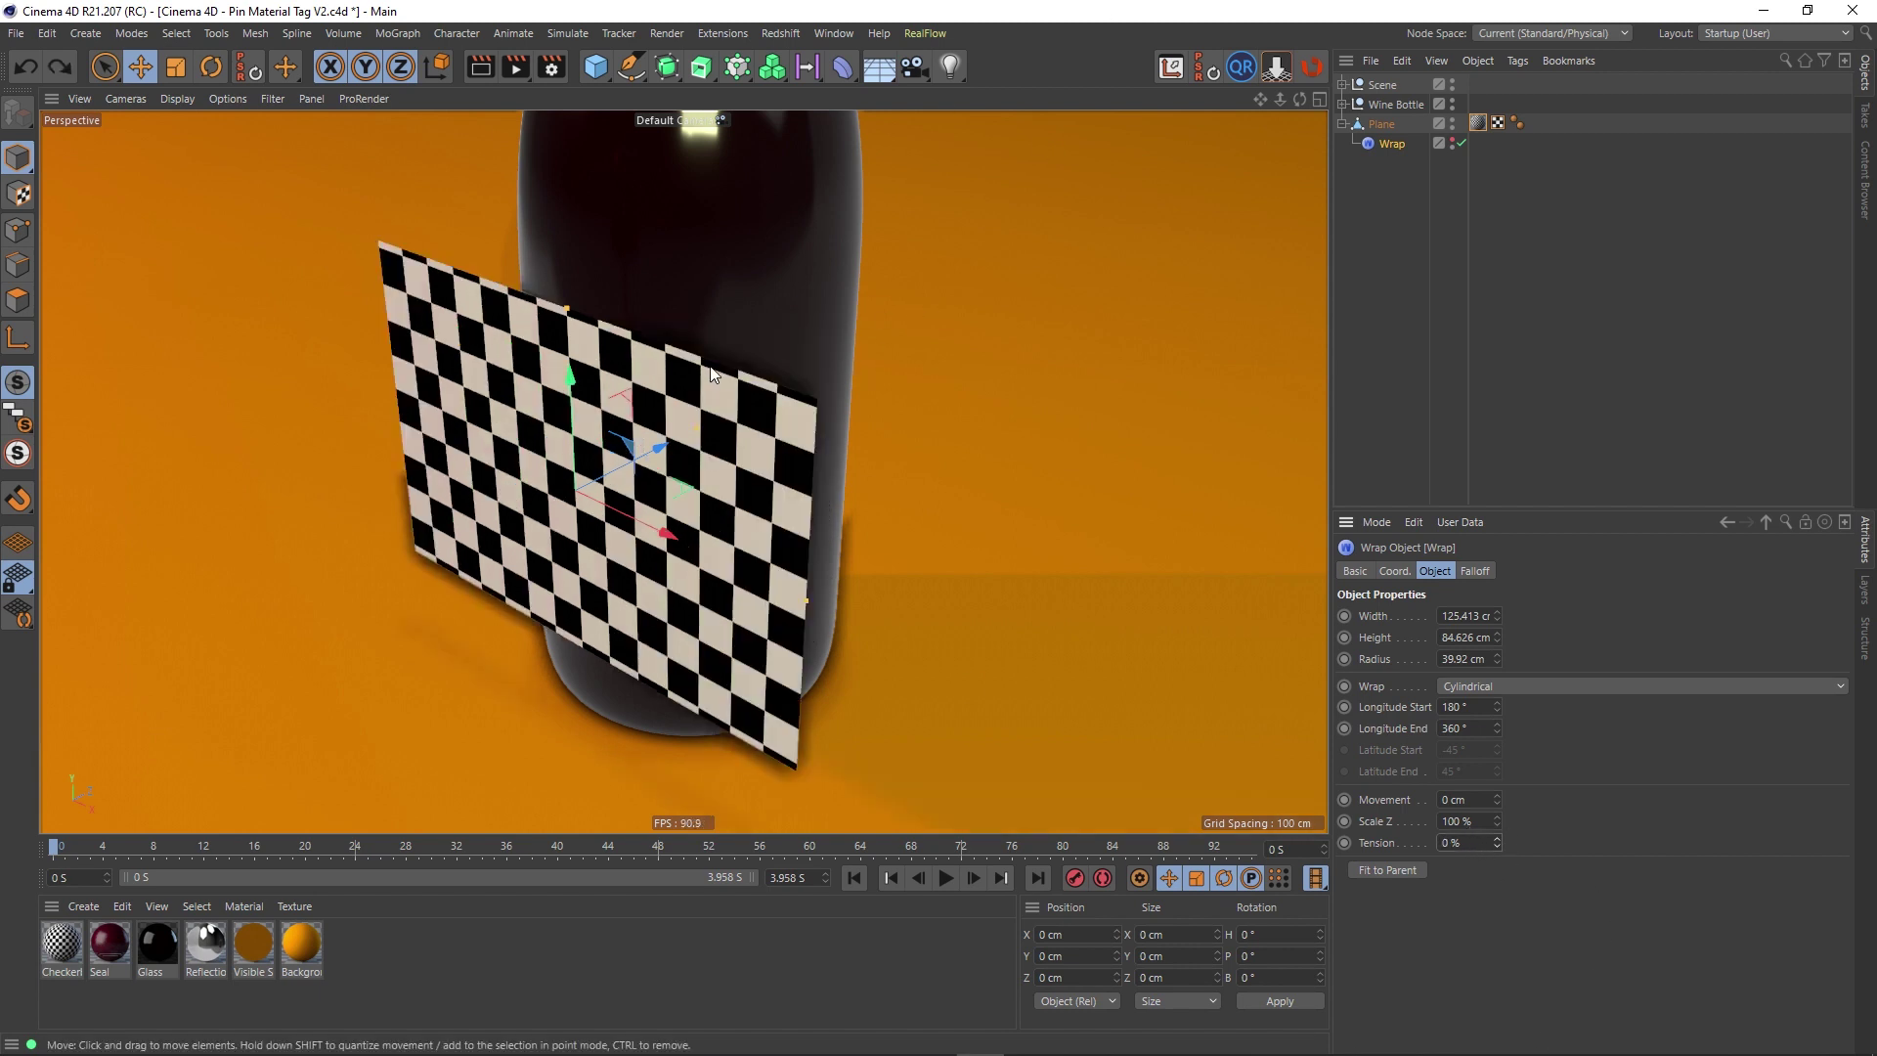
middle_click_drag(604, 404, 661, 392)
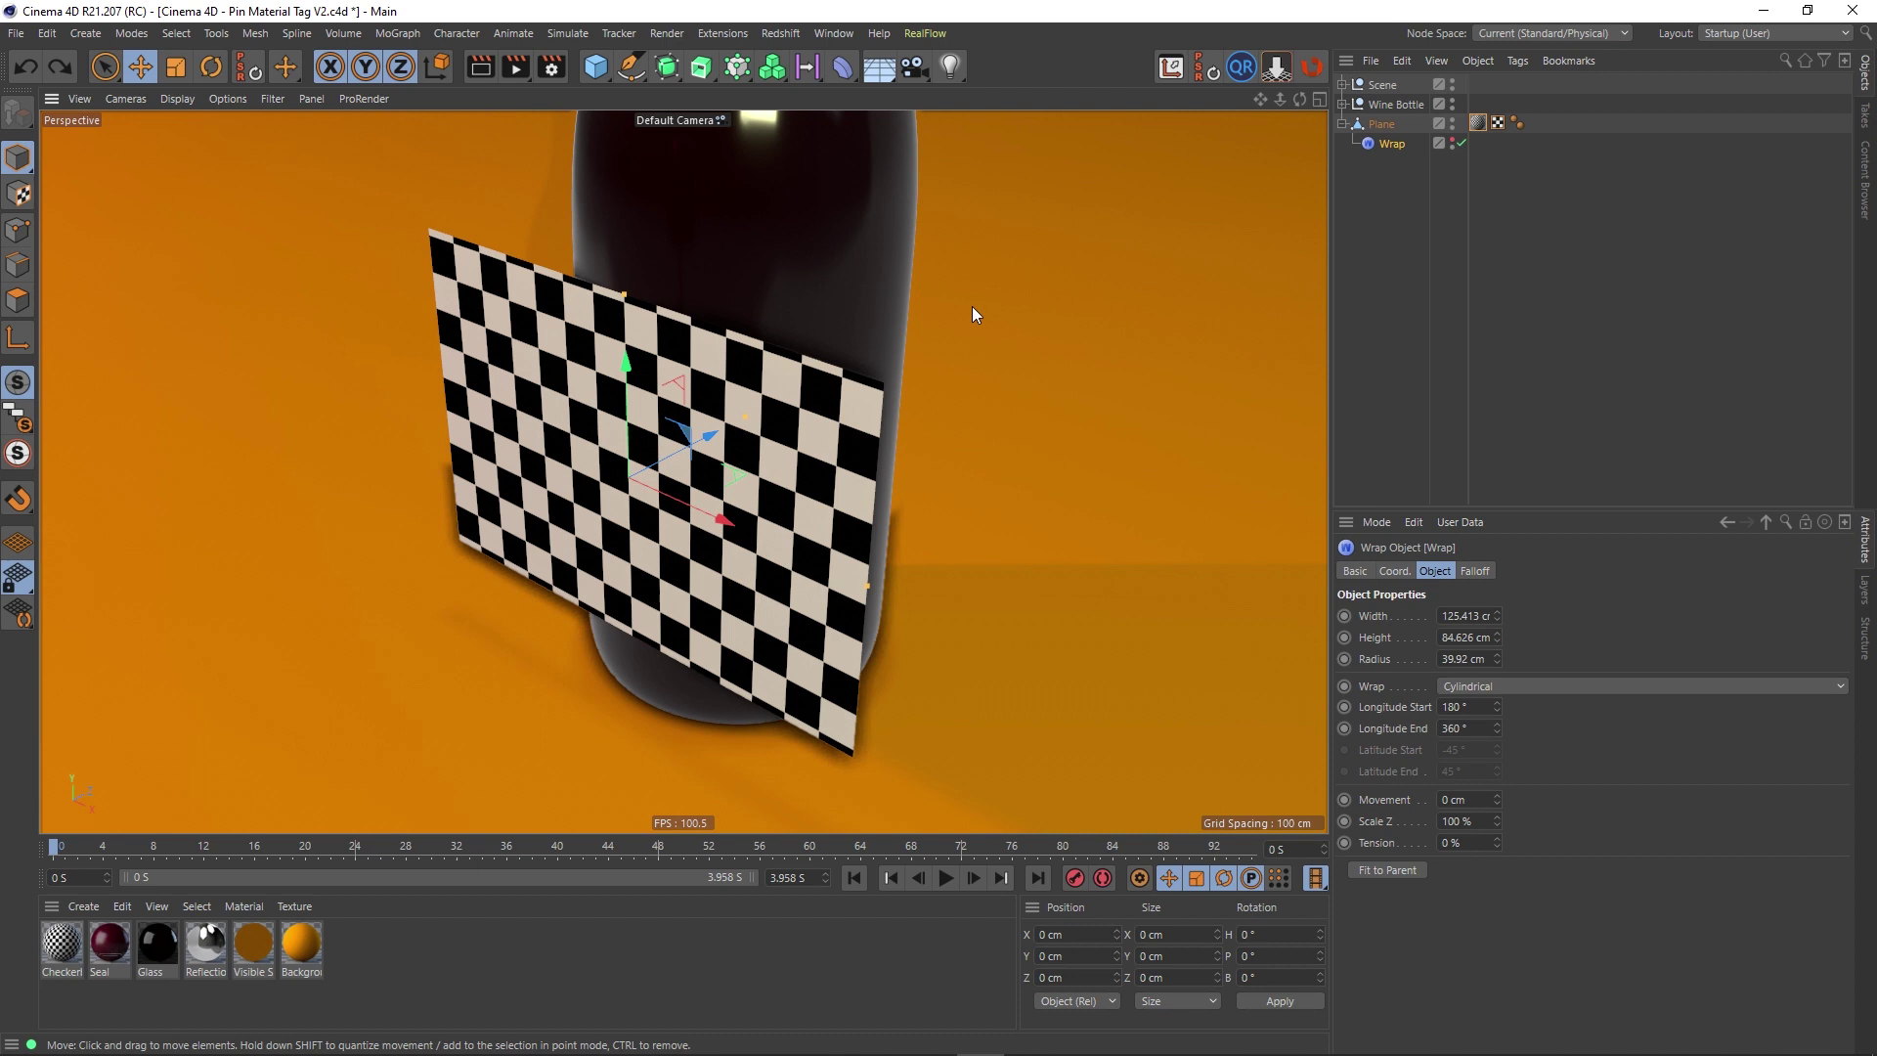
Step: Show the mesh lines in the viewport and undo the UVW edits back to the parametric Plane
key("n")
key("b")
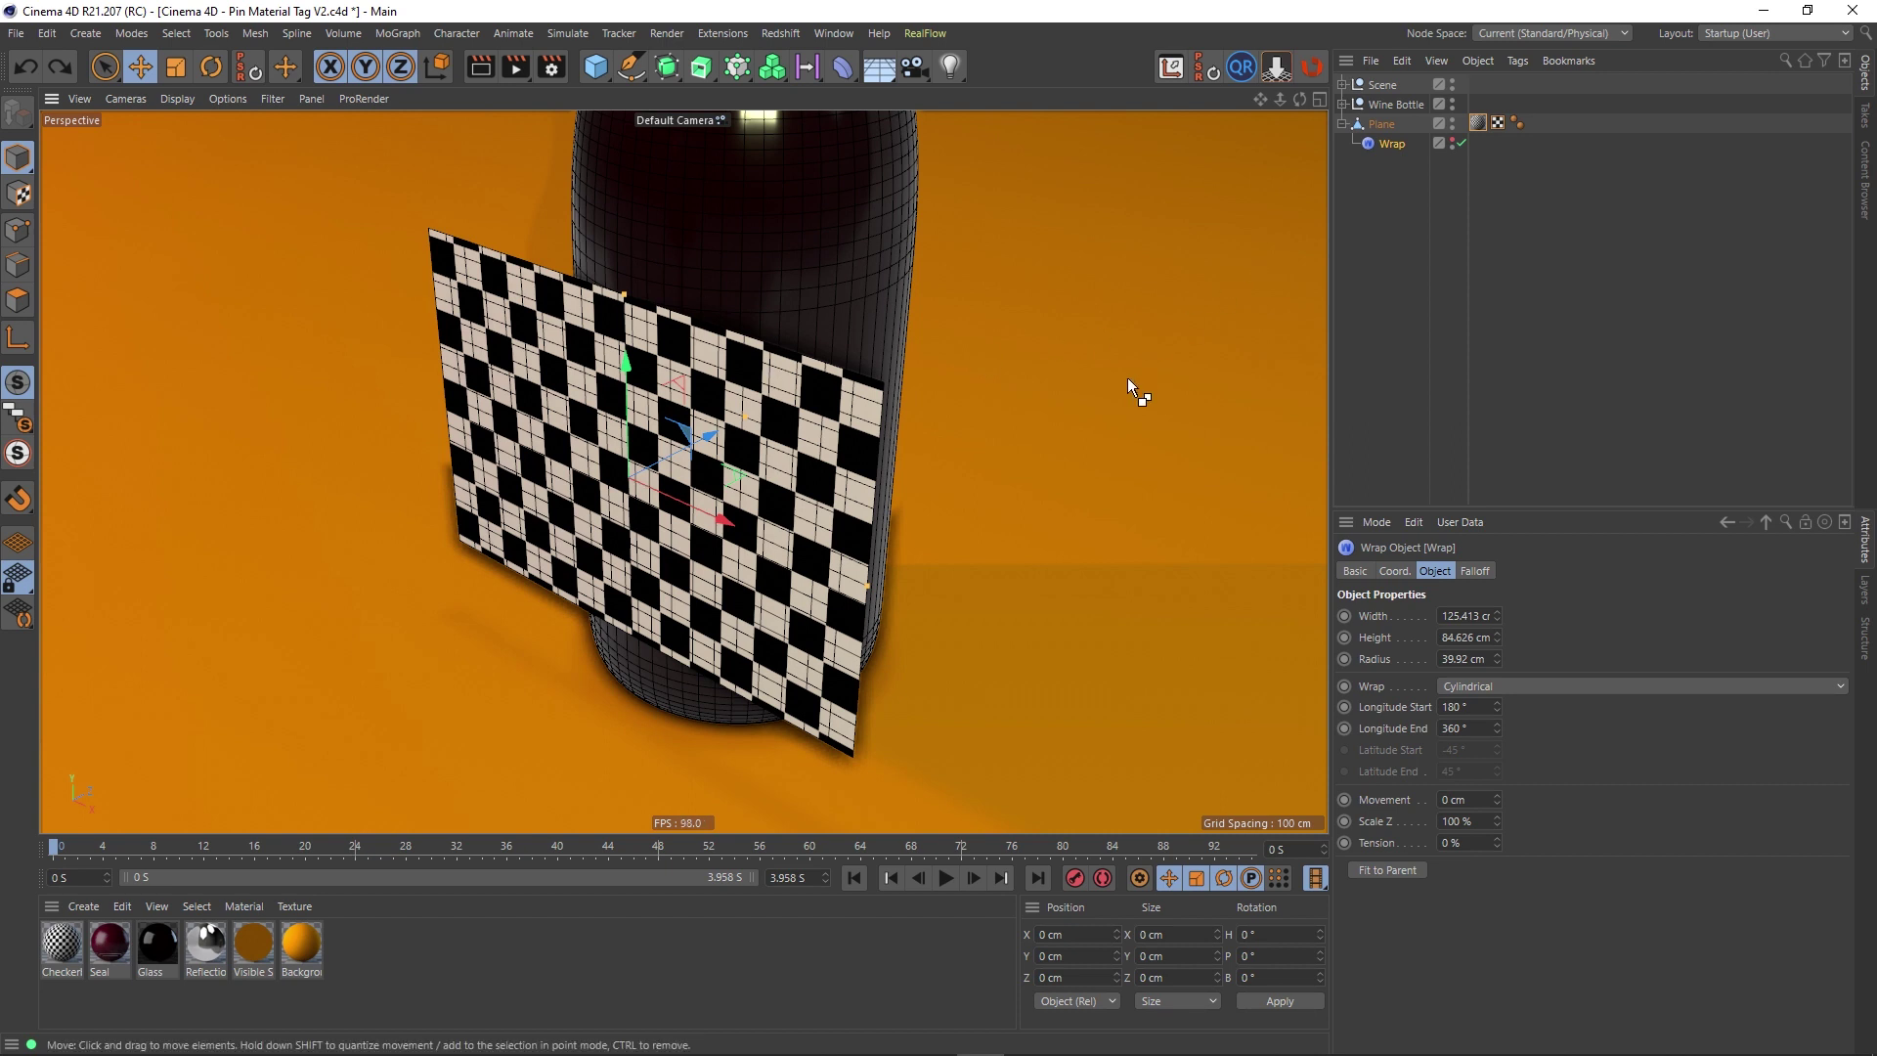
left_click_drag(1128, 378, 1517, 122)
key("ctrl+z")
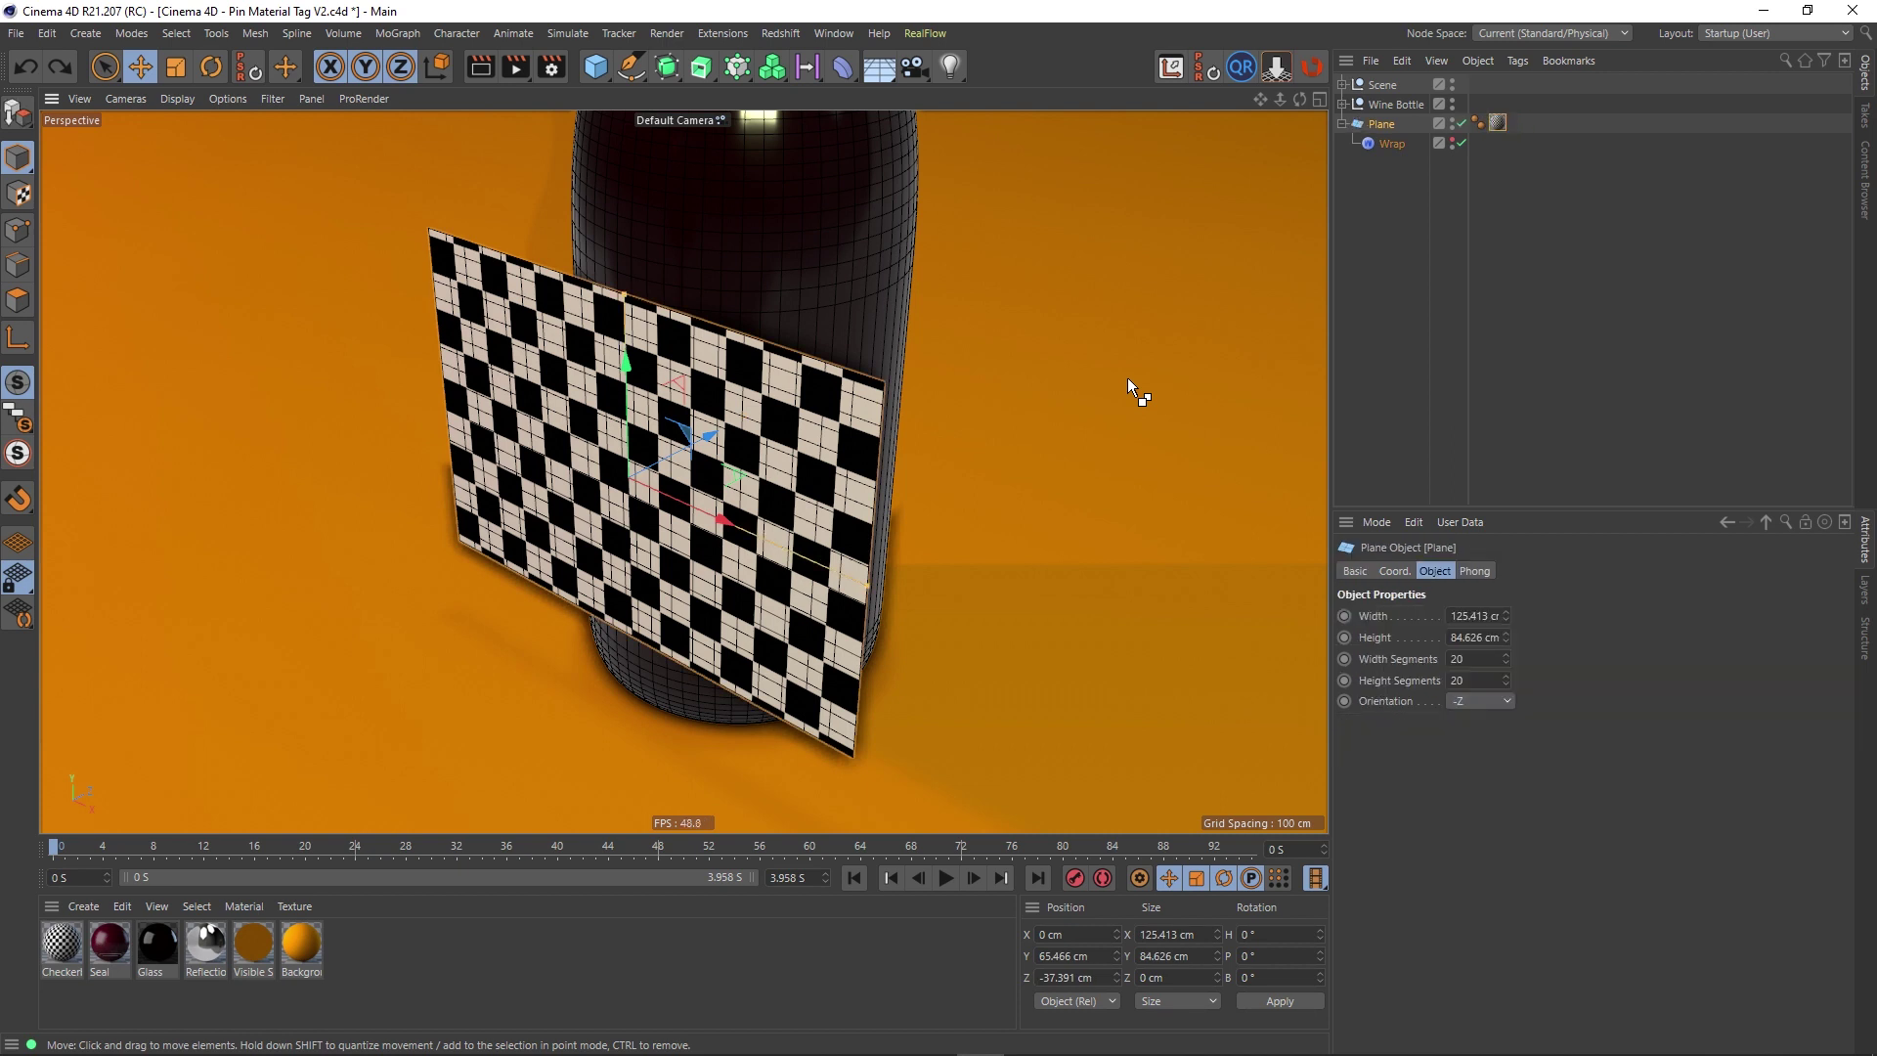
Step: Check the Plane's flat-projected Checkerboard tag and add a Pin Material tag to the Plane
left_click(684, 555)
left_click(1498, 122)
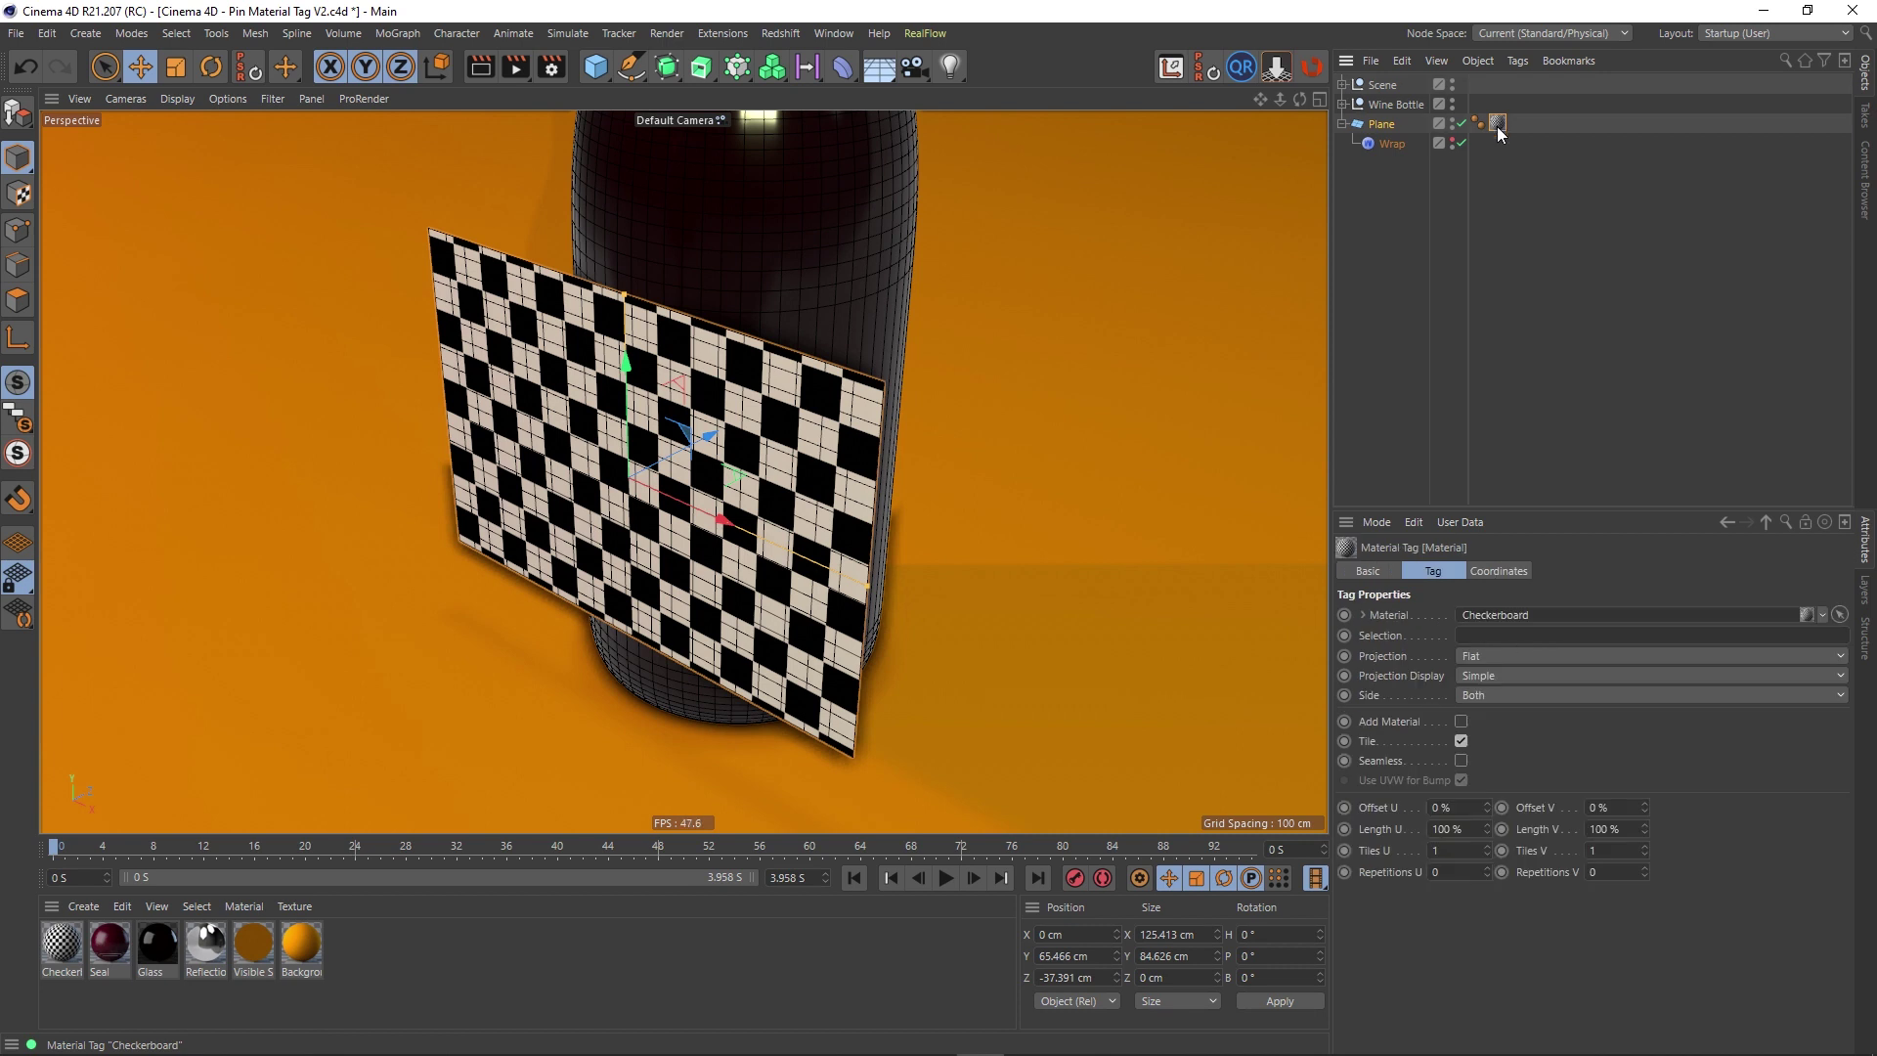
left_click(1487, 208)
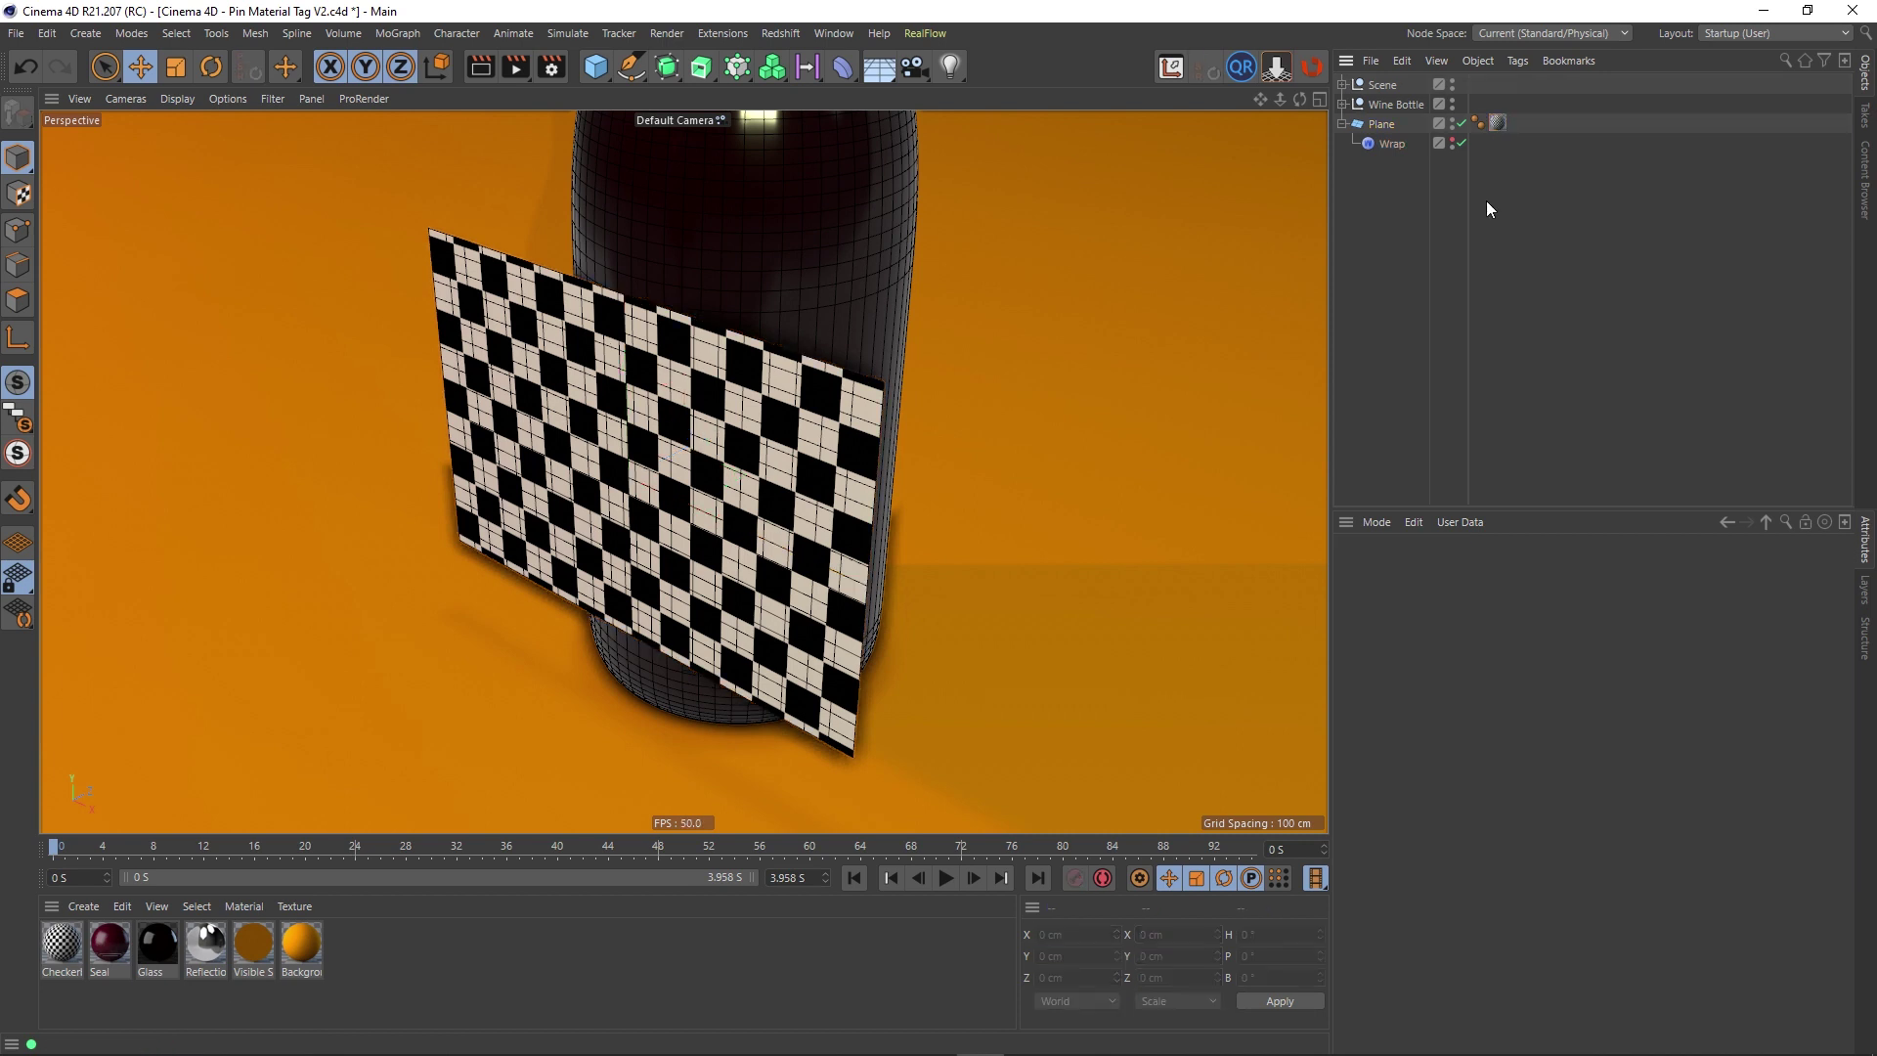
left_click(1380, 125)
right_click(1382, 127)
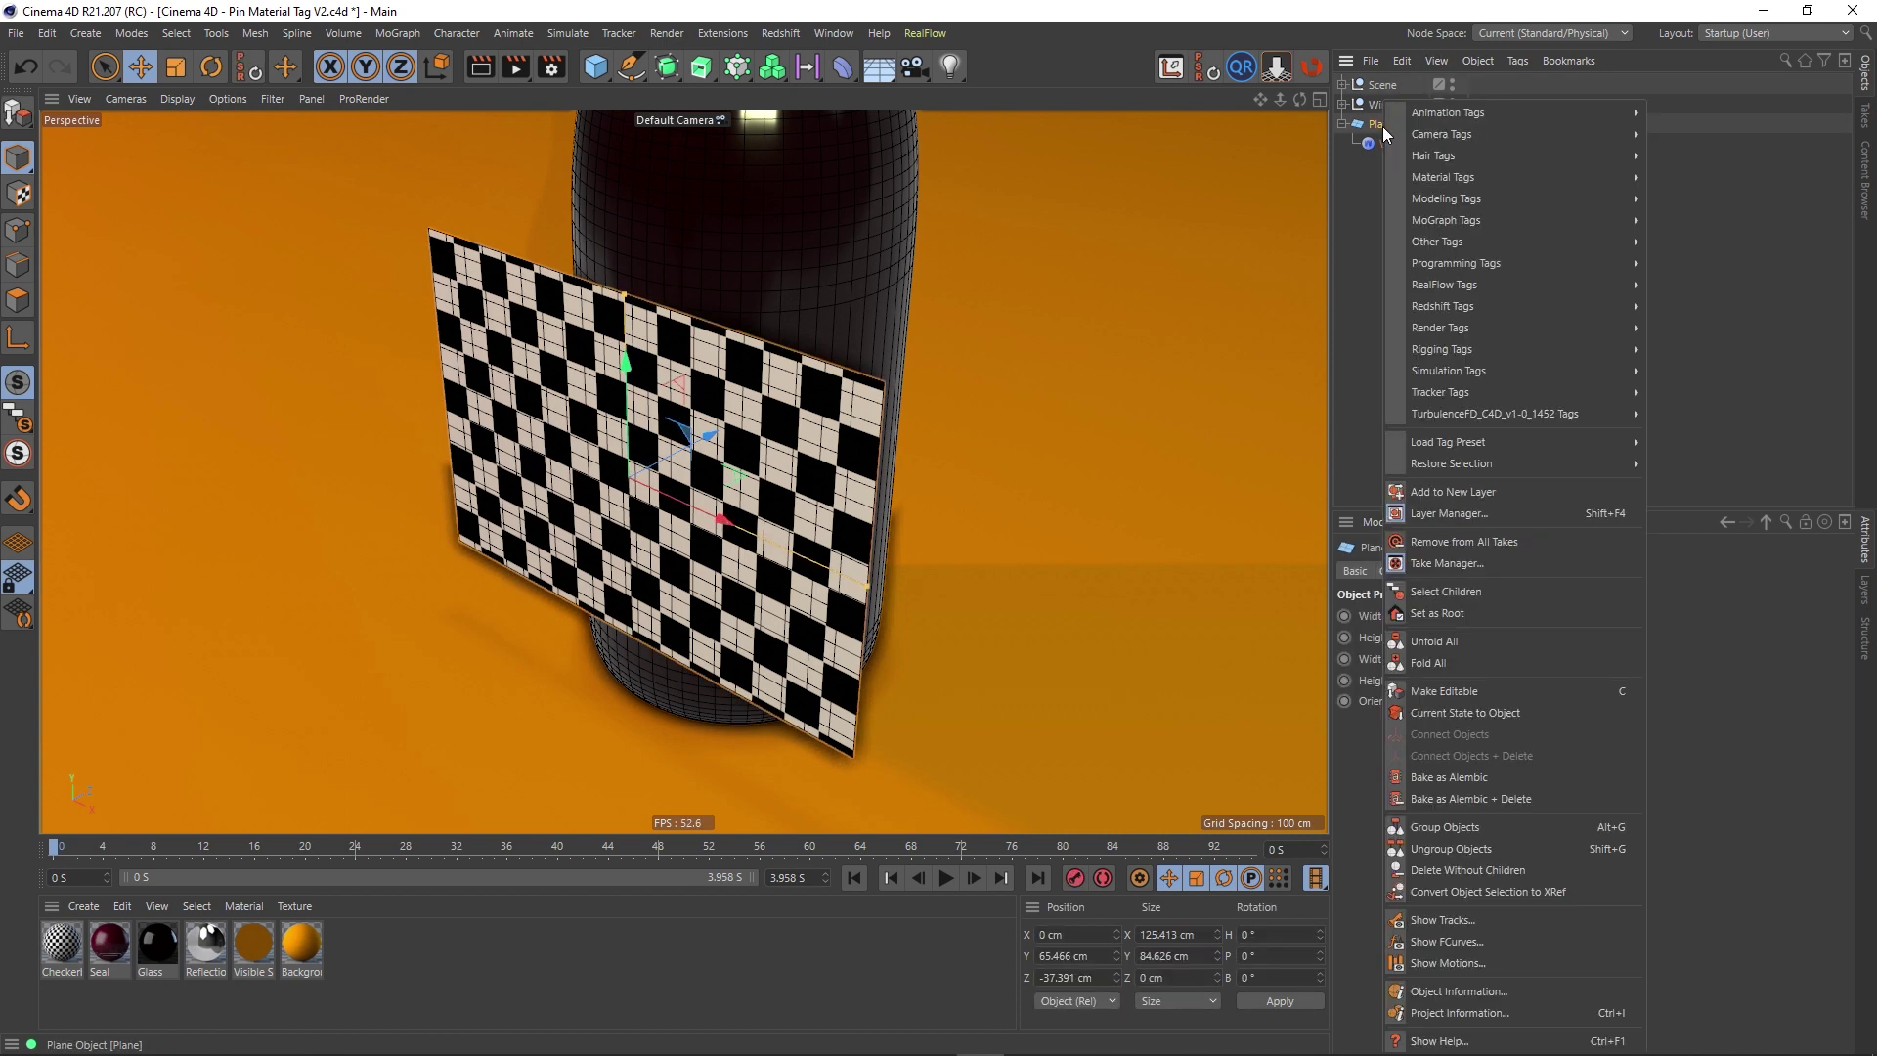
mouse_move(1528, 178)
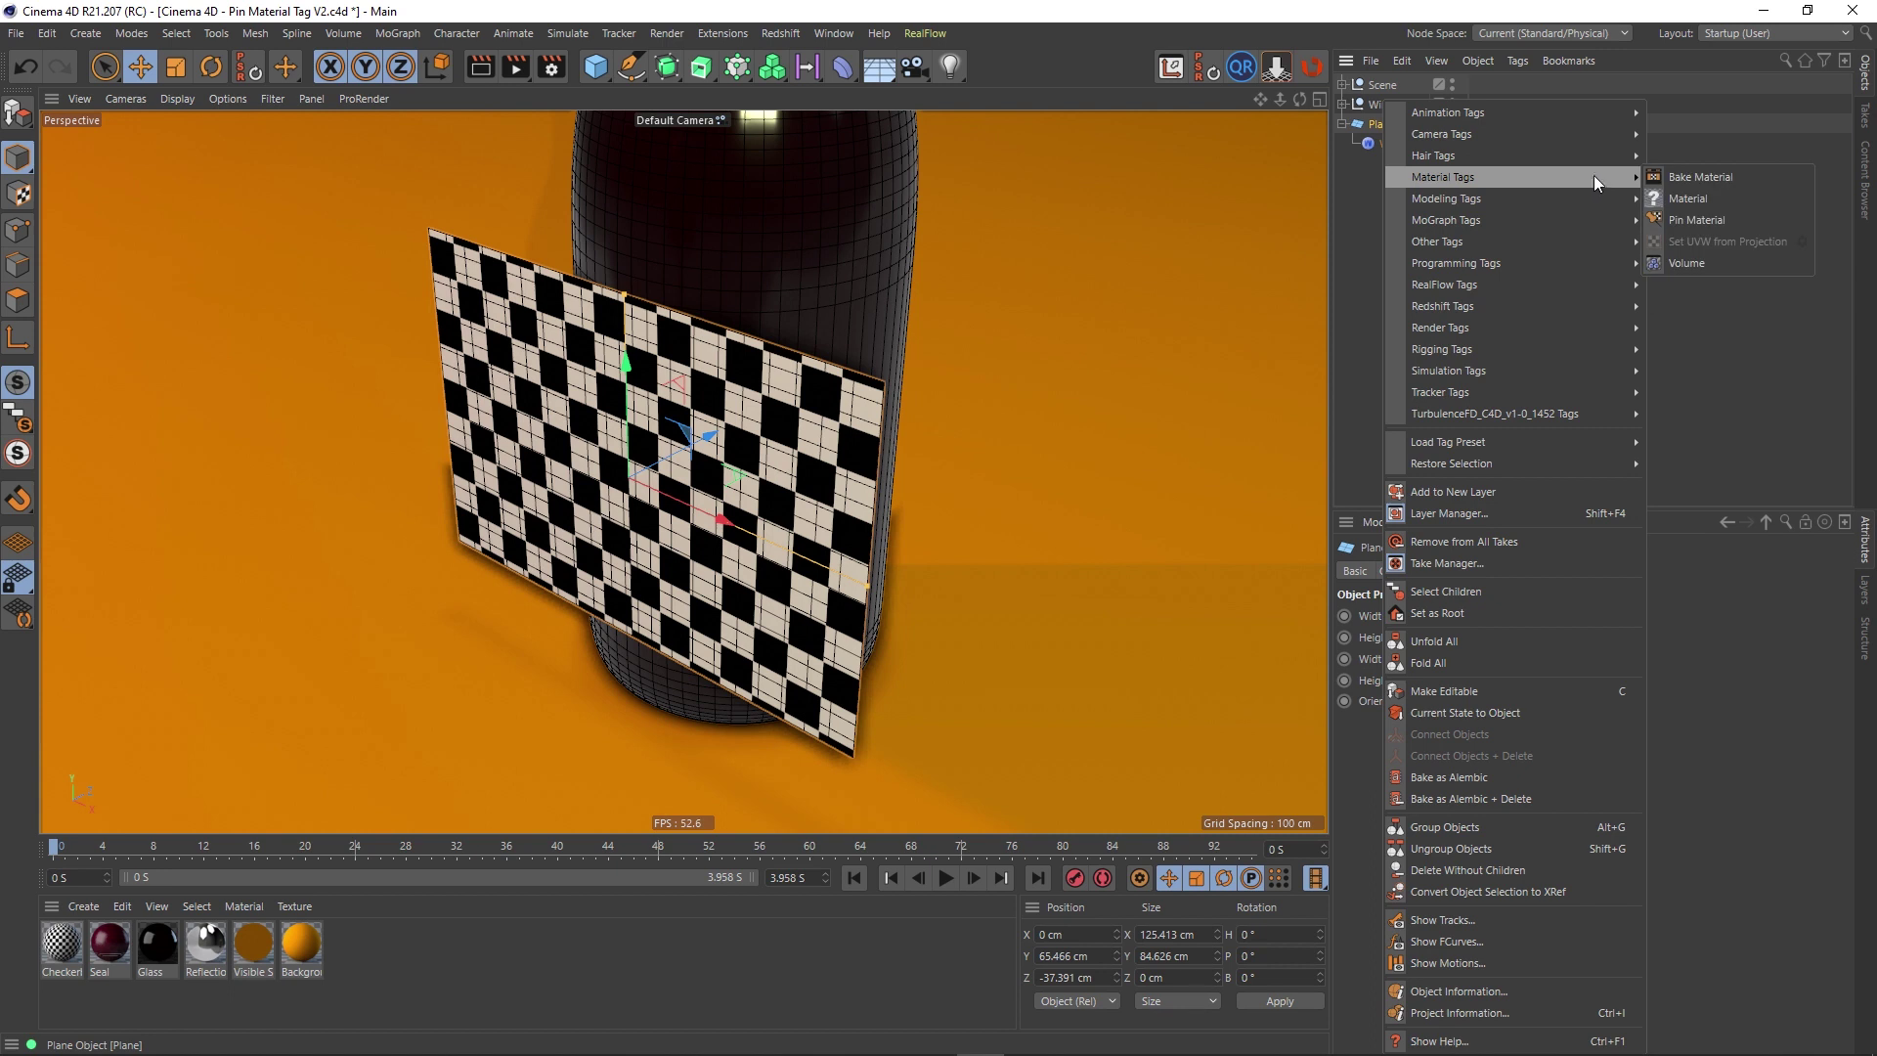
left_click(1687, 223)
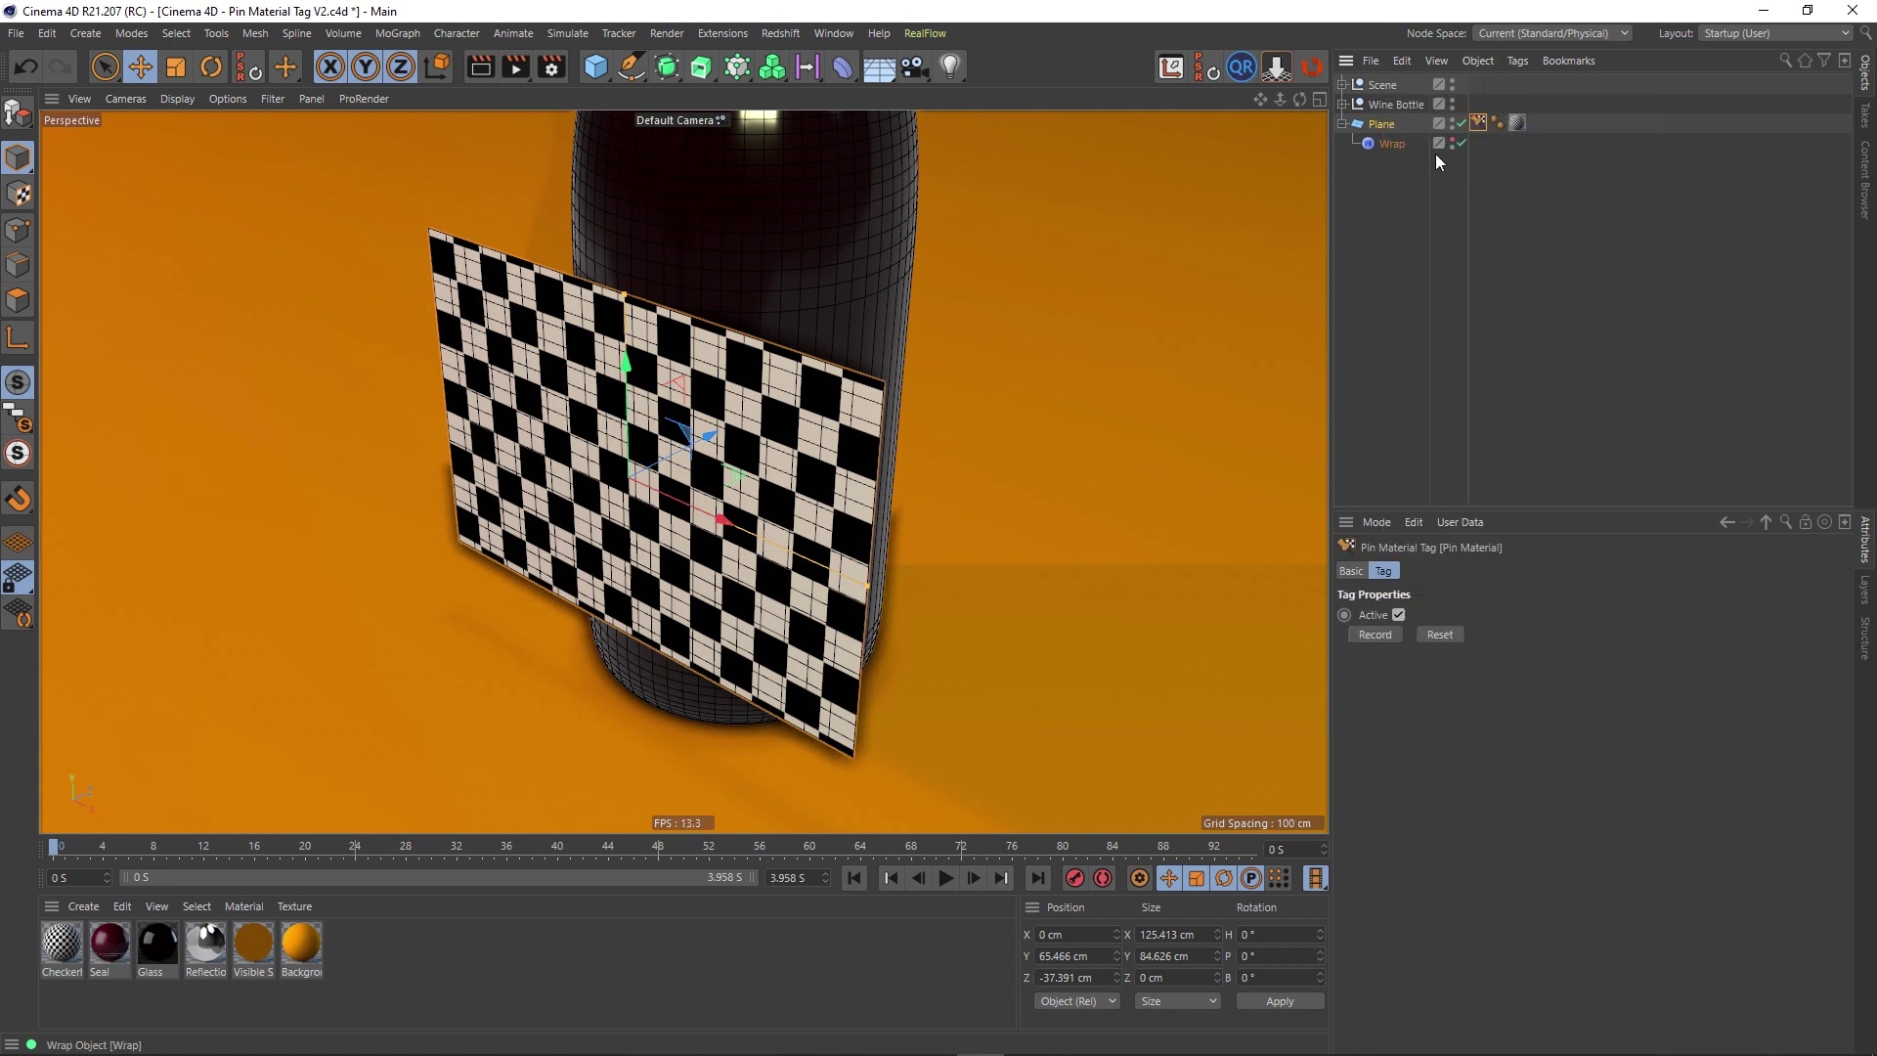
Step: Set the Wrap deformer's Tension to 100 % to bend the pinned plane around the bottle
left_click(1390, 144)
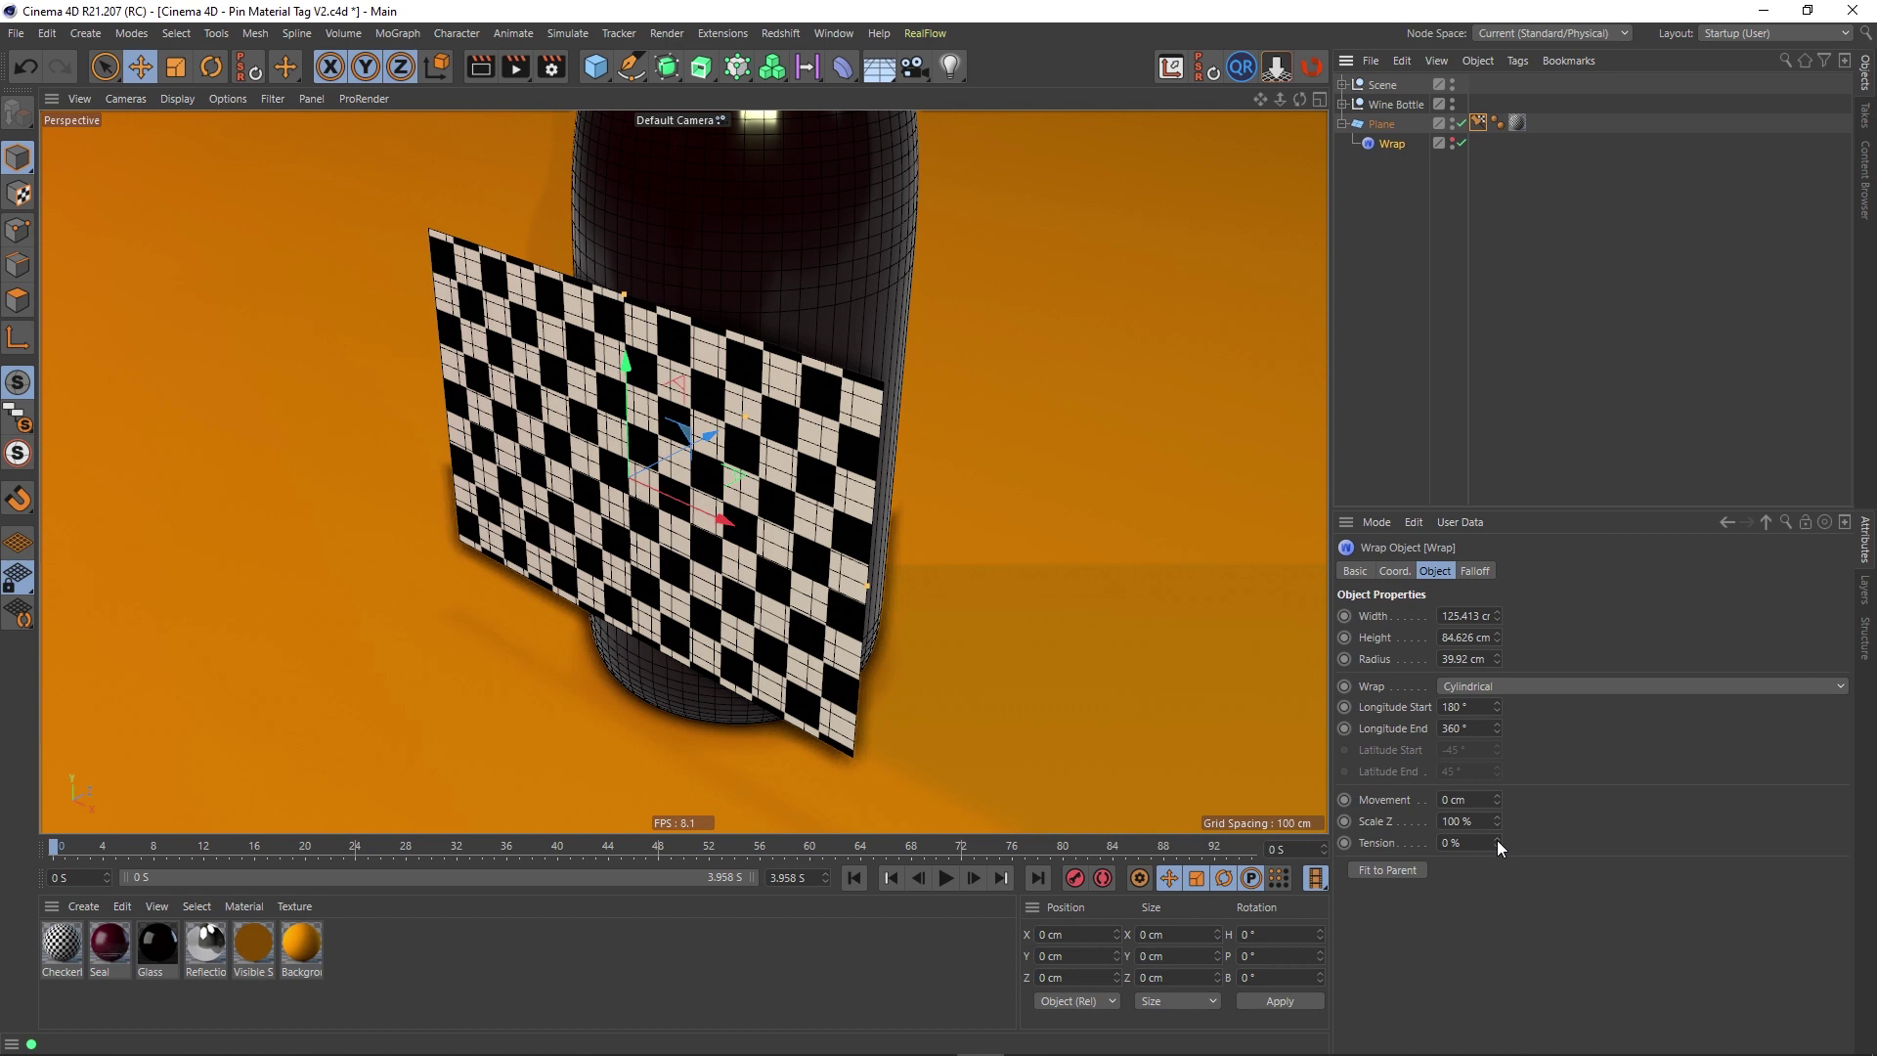
left_click_drag(1497, 845, 1598, 845)
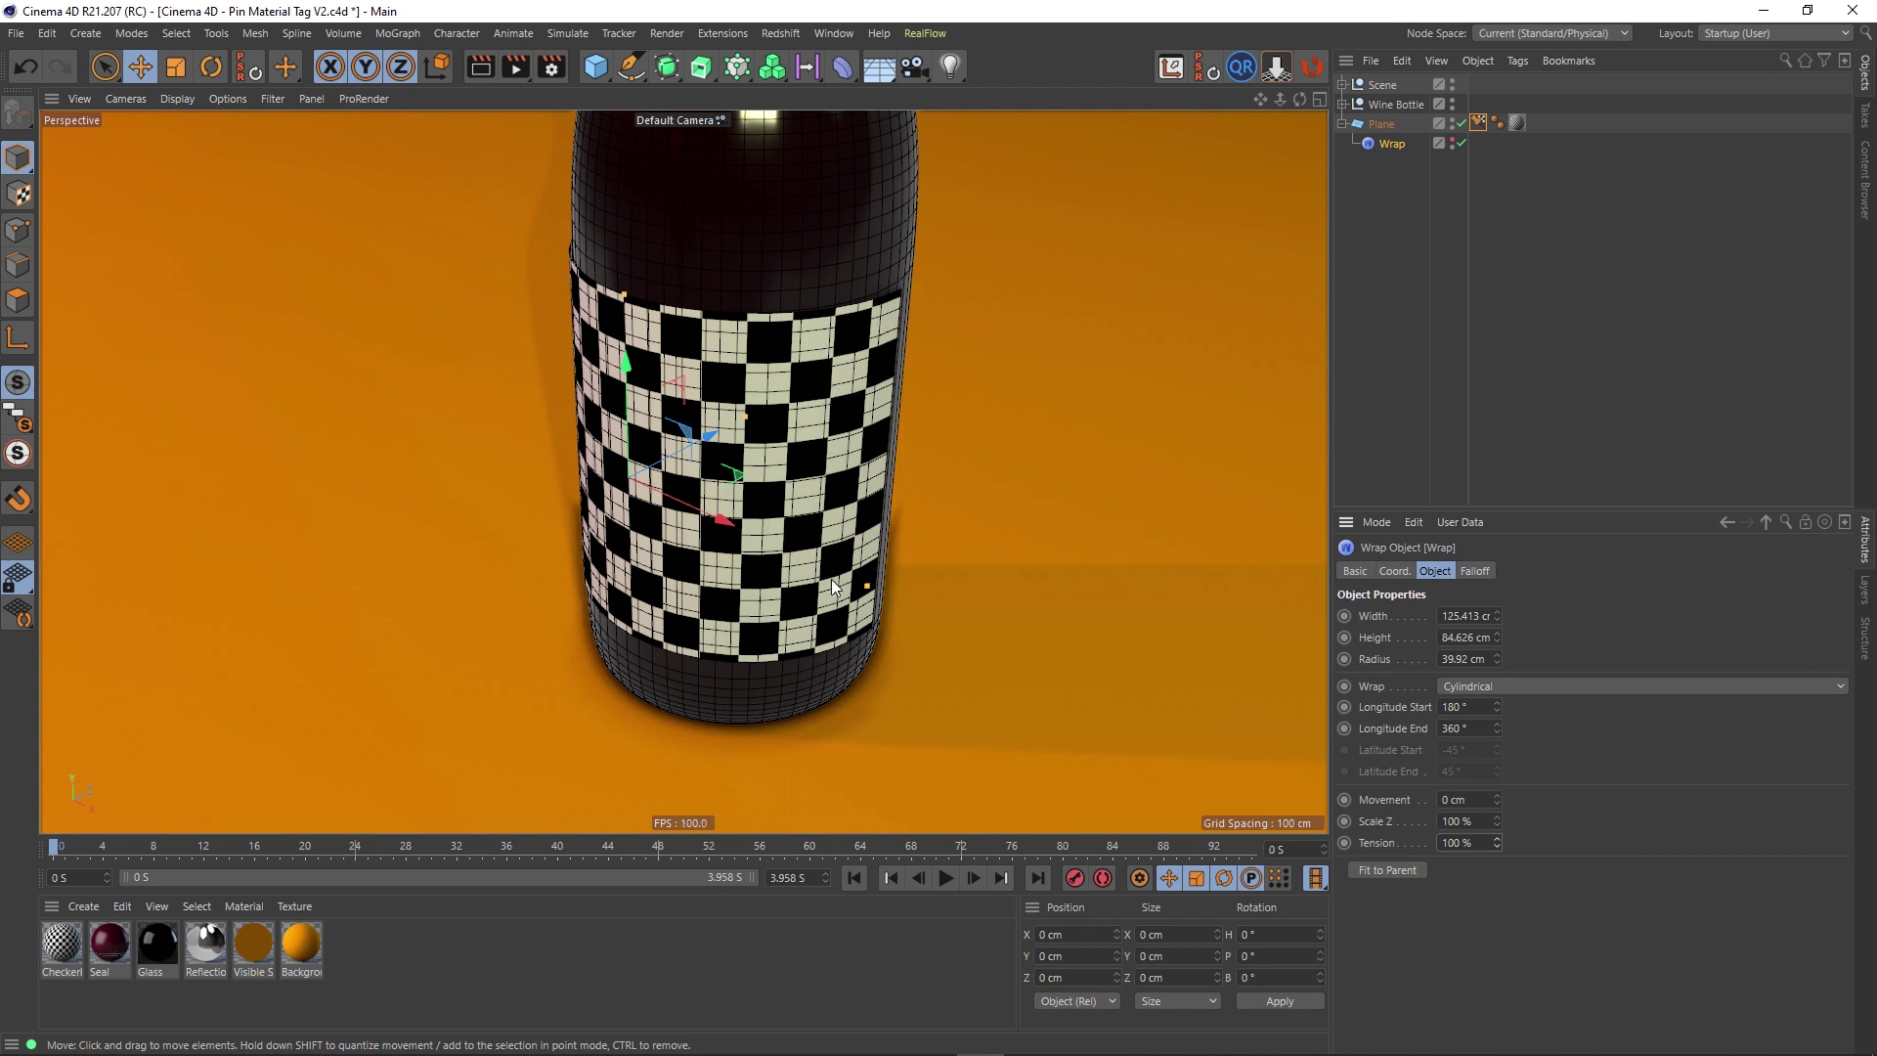
left_click_drag(858, 712, 782, 587, "alt")
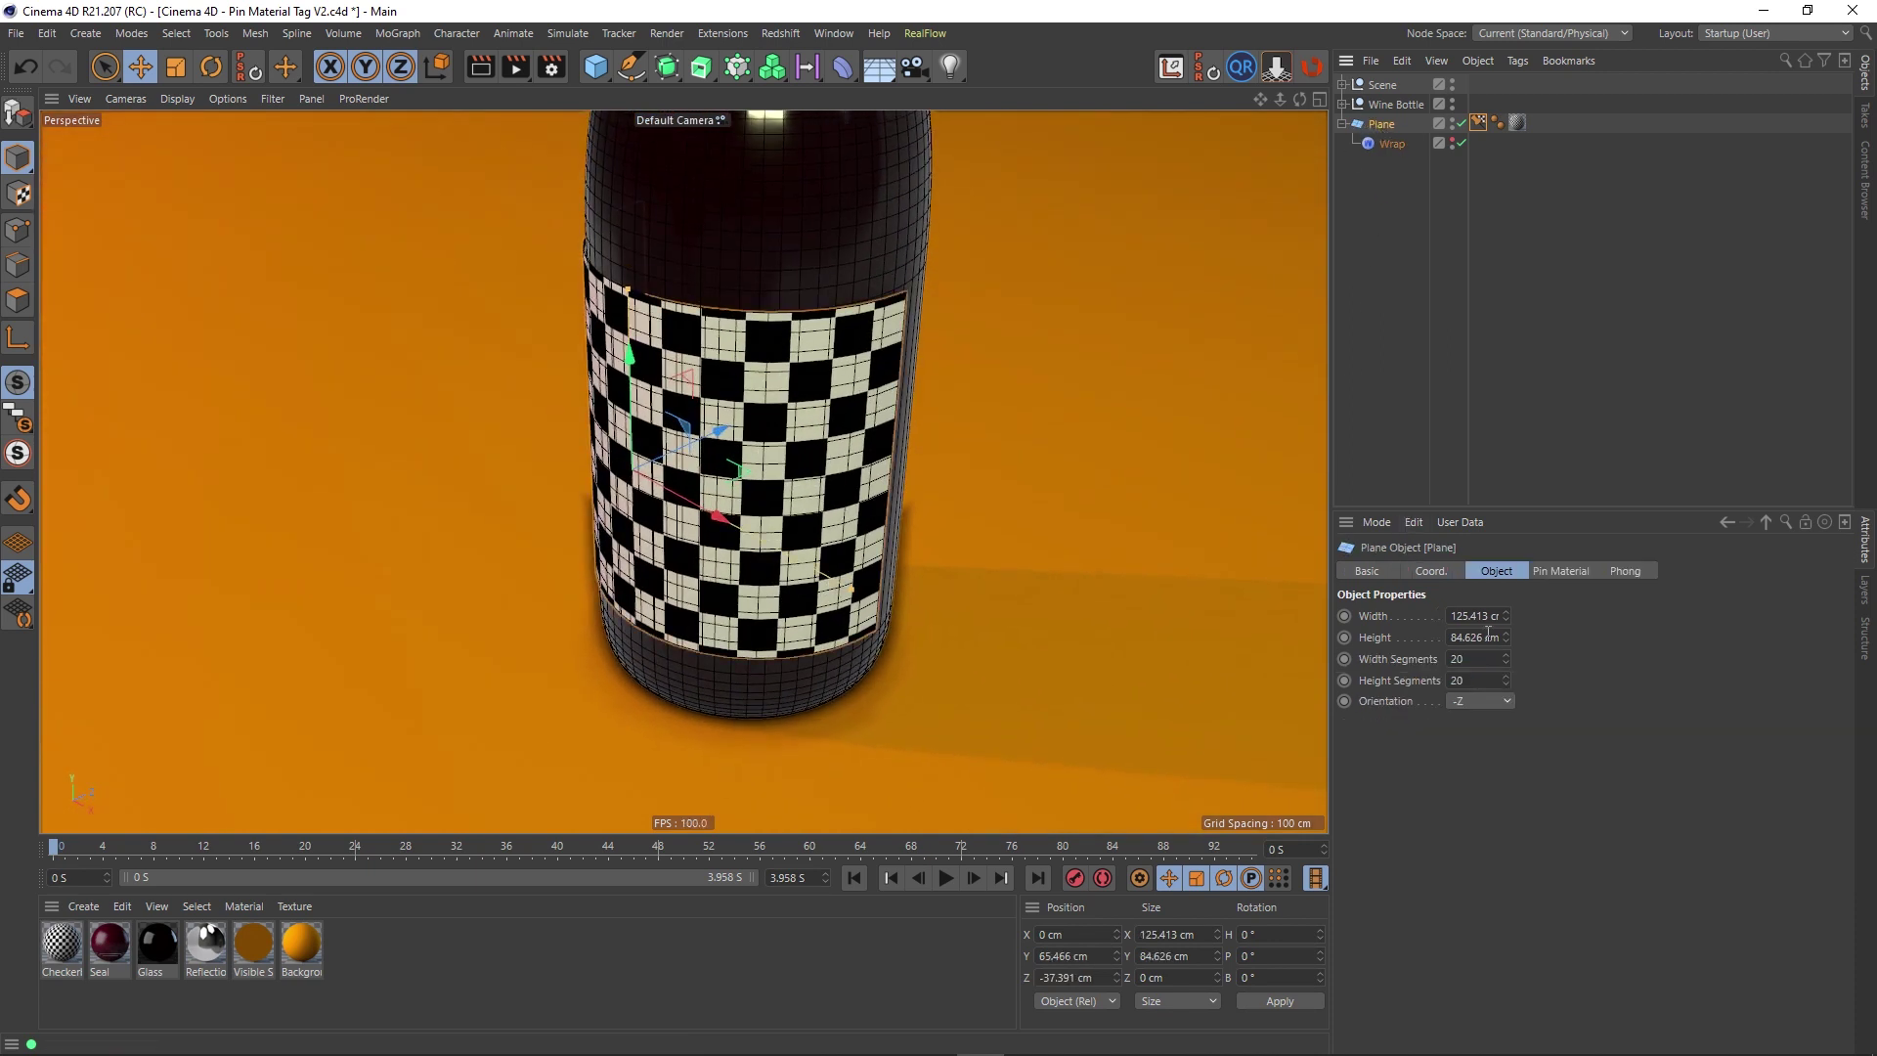
Step: Undo the trial changes to the Plane's width and height, and set its width and height segments to 50 each
mouse_move(1507, 638)
left_mouse_down()
mouse_move(1564, 638)
mouse_move(1519, 637)
left_mouse_up()
key("ctrl+z")
left_click_drag(1509, 620, 1508, 620)
key("ctrl+z")
key("Tab")
key("Return")
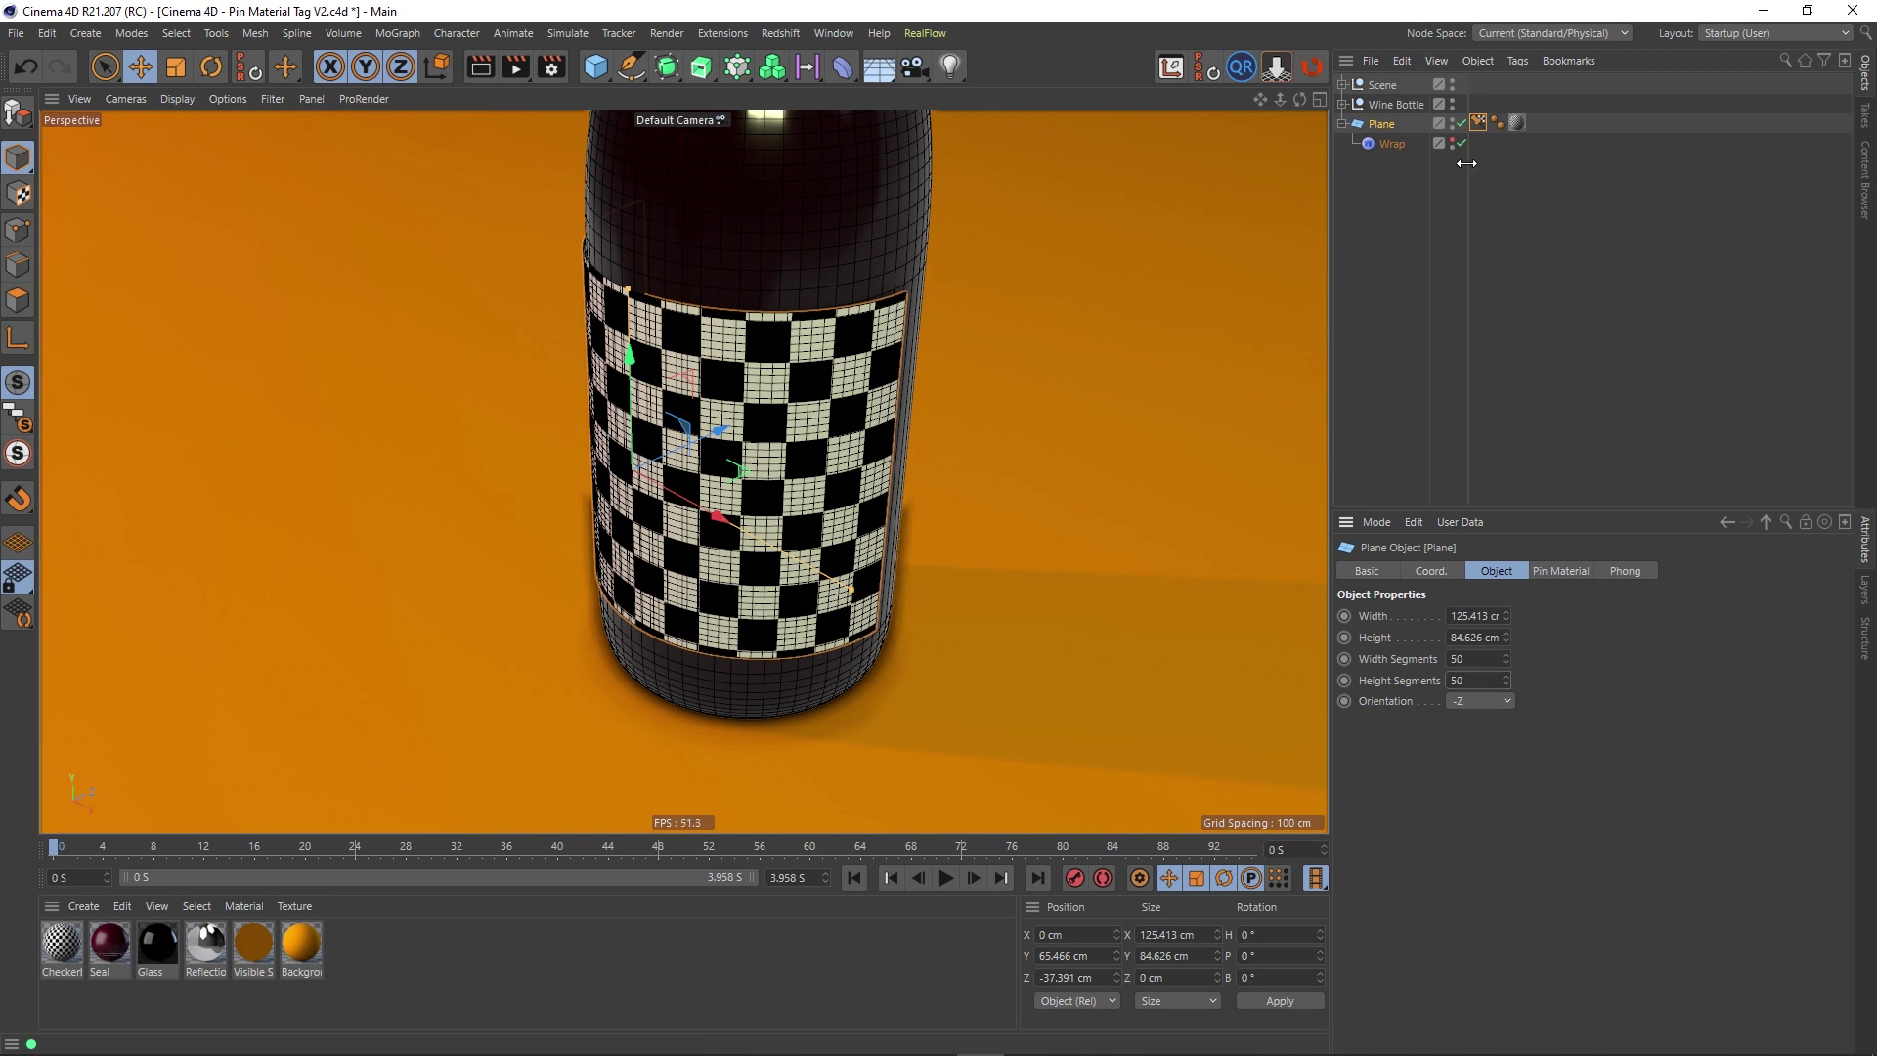
Step: Recheck the Wrap's Tension at 100 % on the denser plane and view the whole bottle with its wrapped label
left_click(1392, 144)
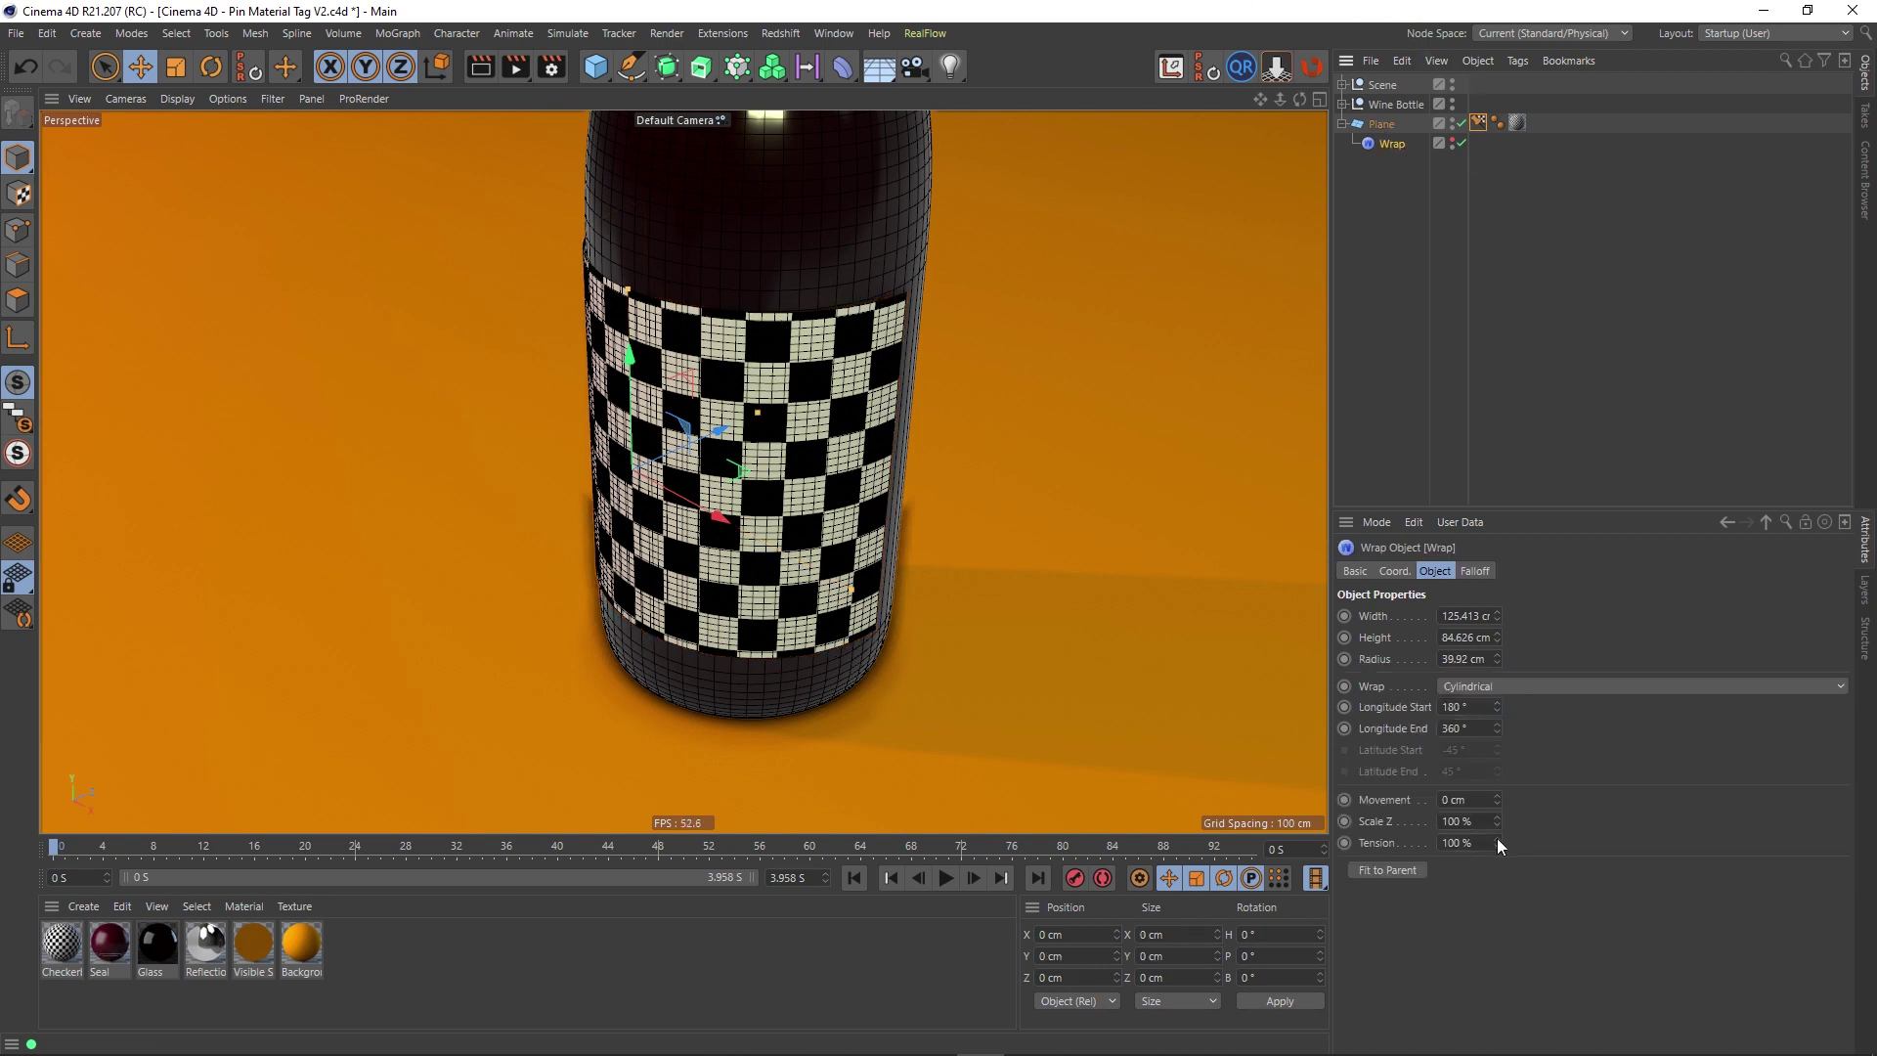
mouse_move(1495, 843)
left_mouse_down()
mouse_move(1427, 843)
mouse_move(1495, 842)
left_mouse_up()
scroll(729, 518, "down", 5)
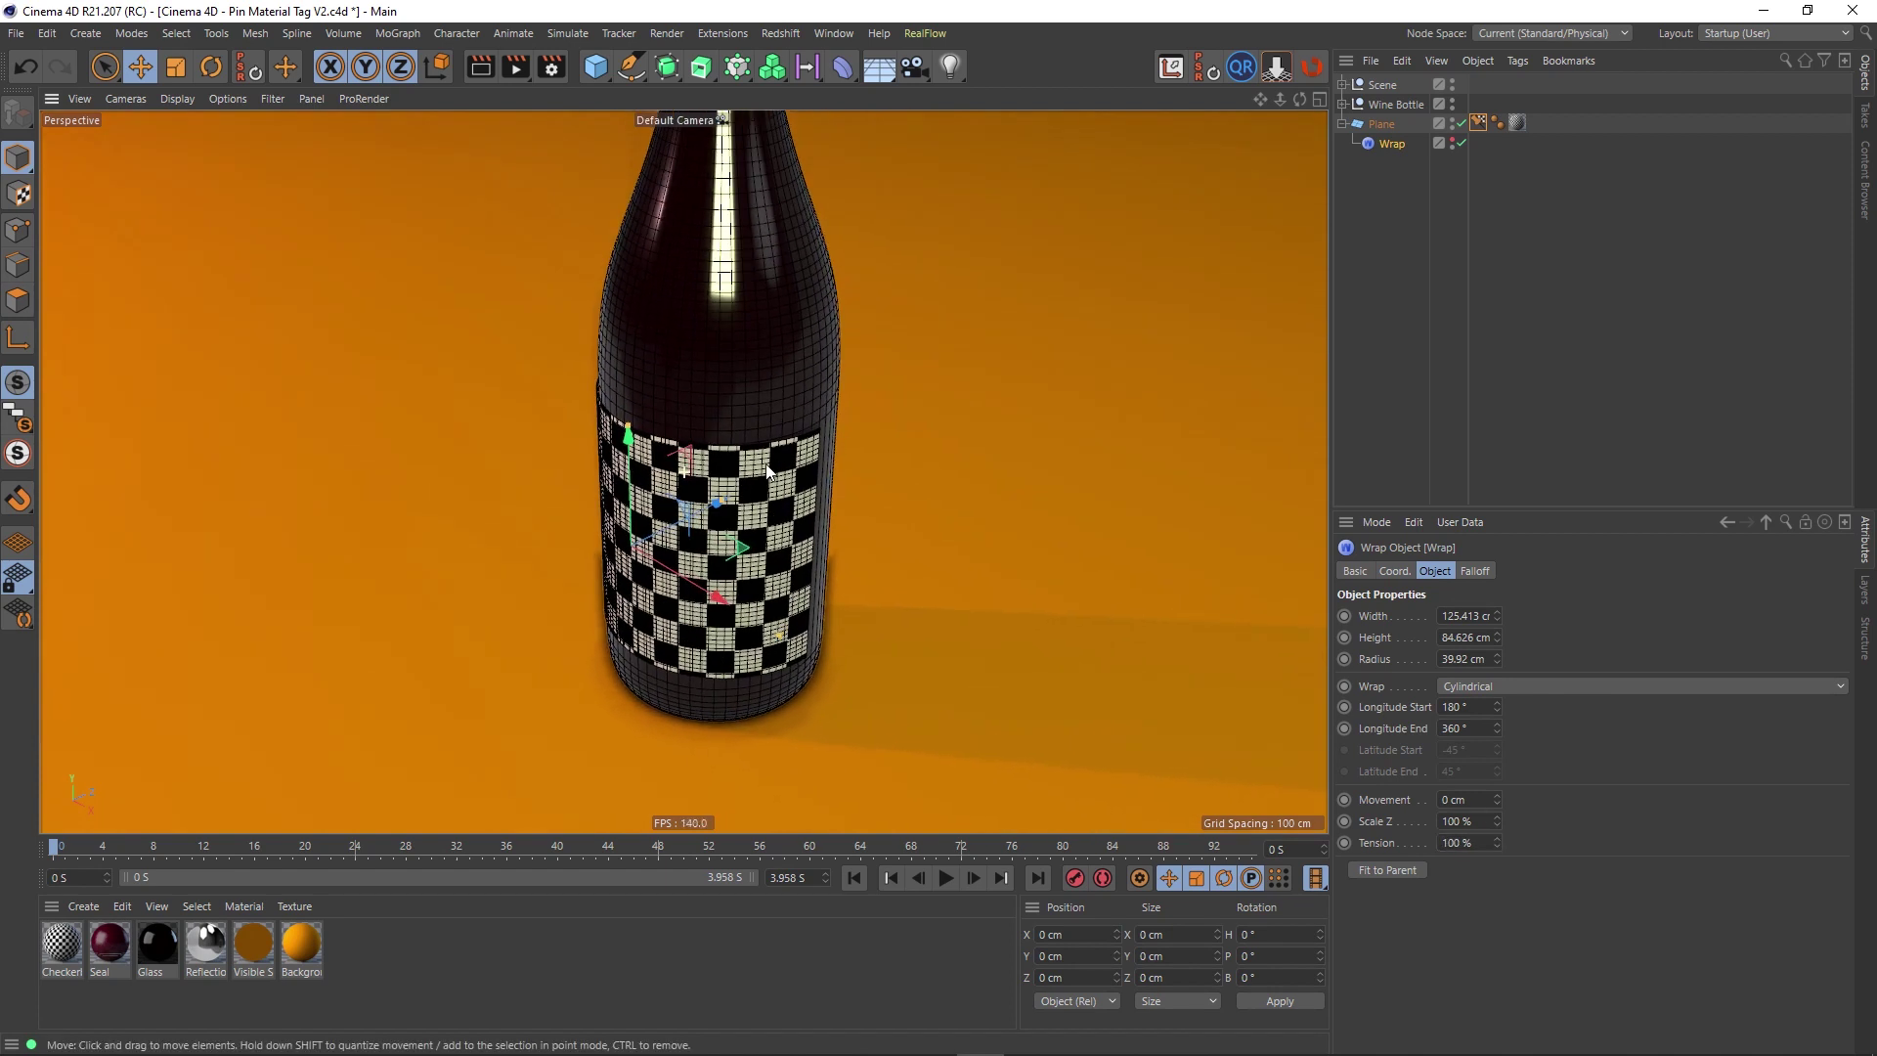
scroll(729, 515, "down", 3)
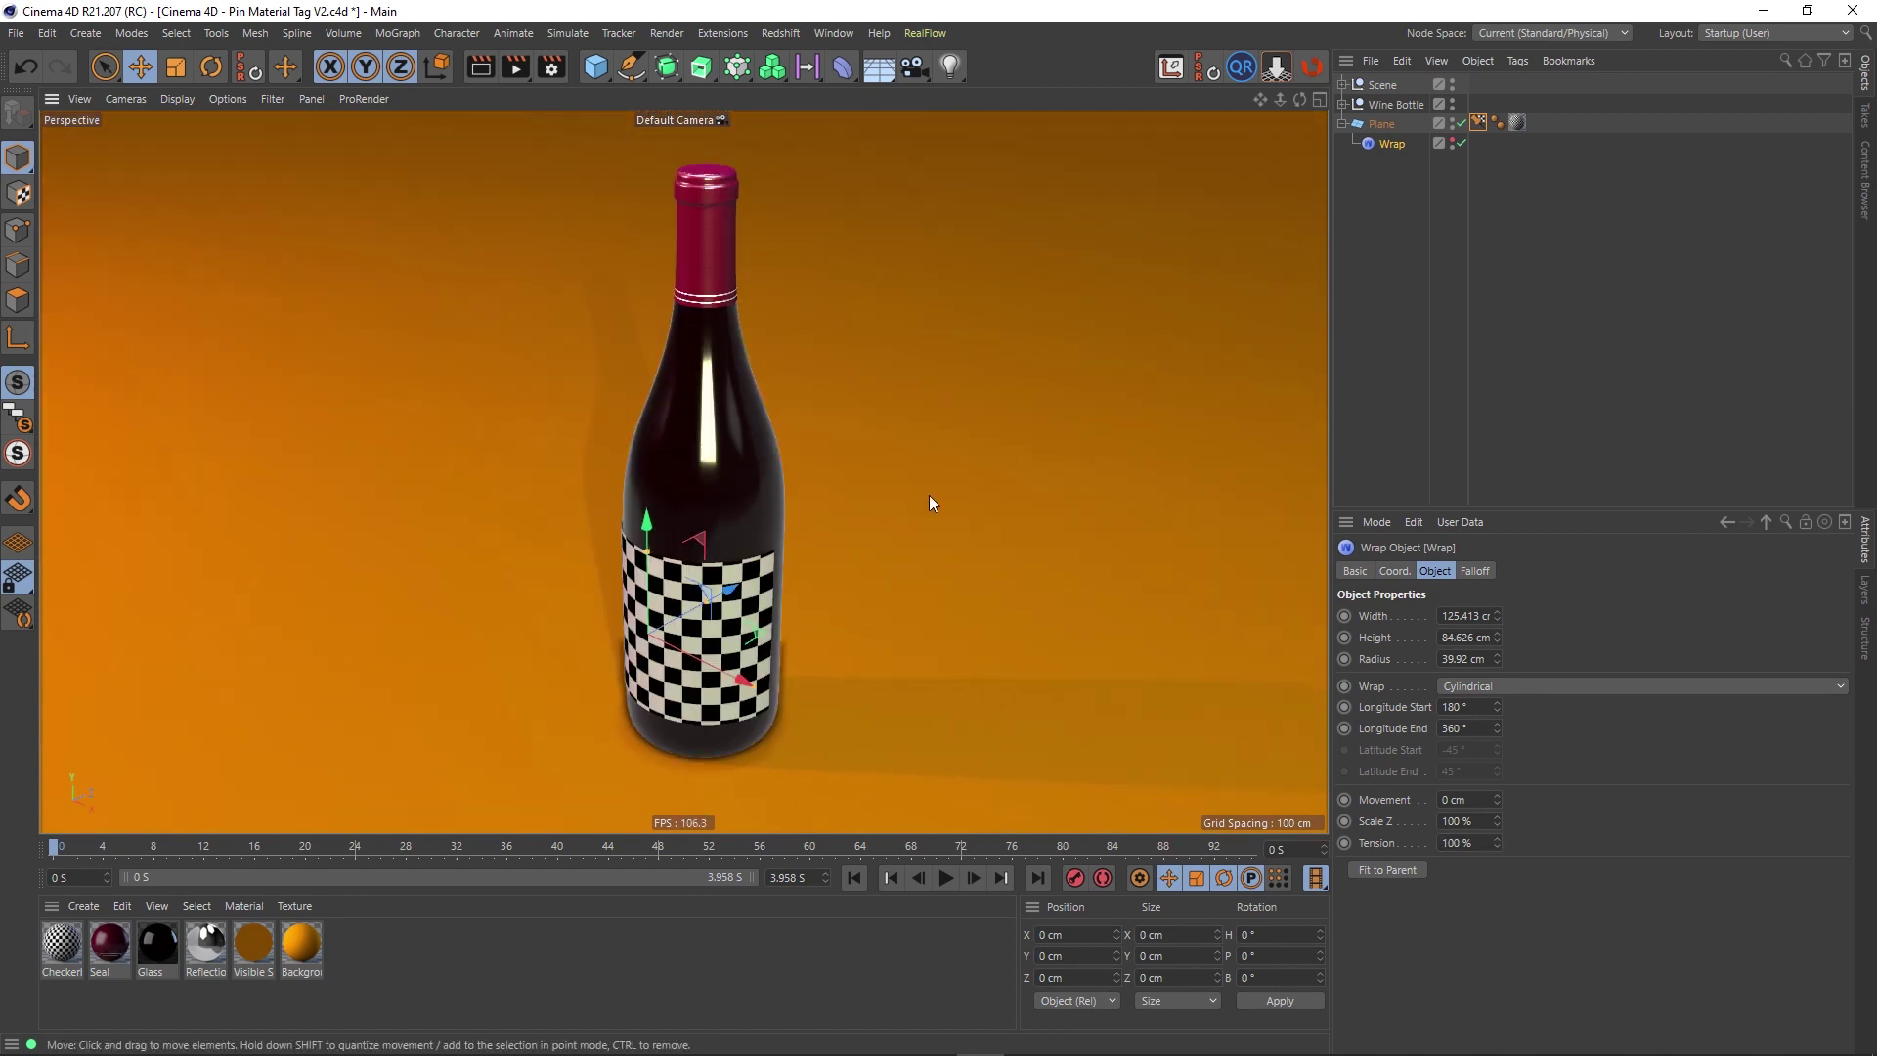